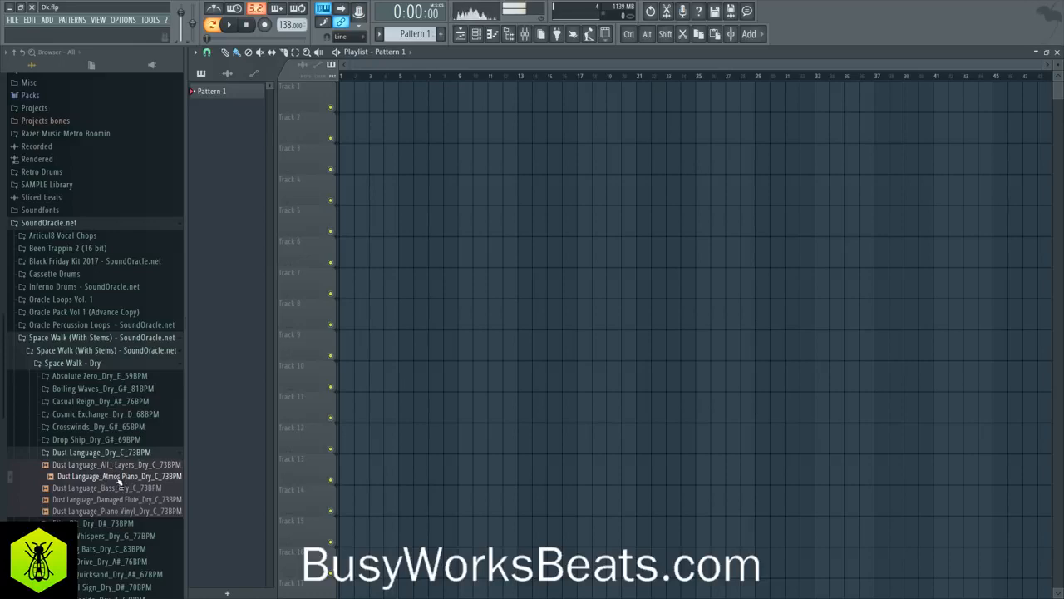
Place Dust Language_Atmos Piano_Dry_C_73BPM at the start of Track 1 in the Playlist and play it in song mode
{"action": "left_click_drag", "start_coordinate": [125, 478], "coordinate": [324, 98]}
{"action": "scroll", "coordinate": [360, 86], "scroll_direction": "up", "scroll_amount": 5}
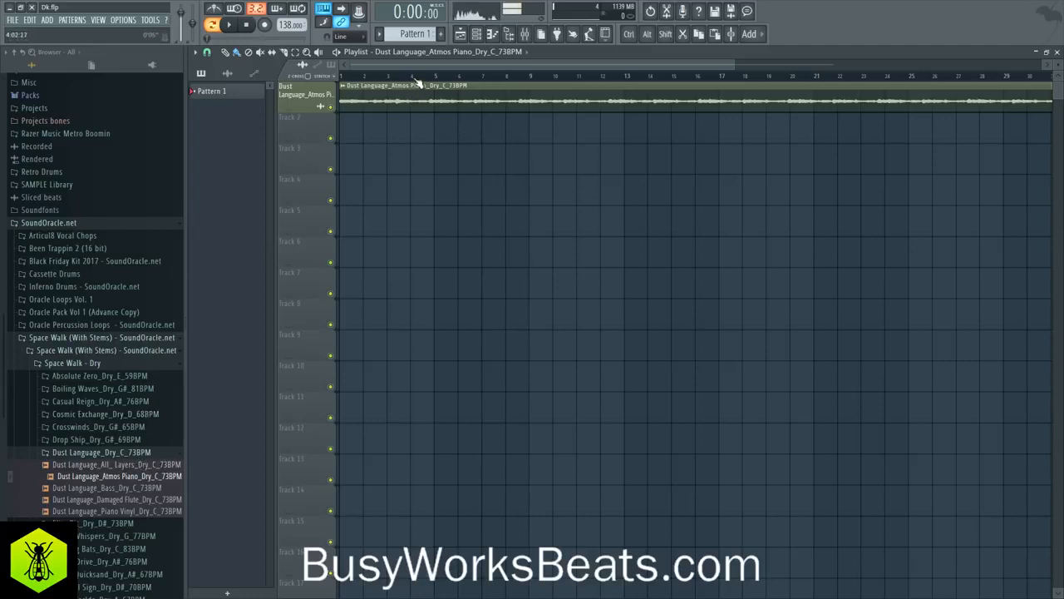
{"action": "key", "text": "l"}
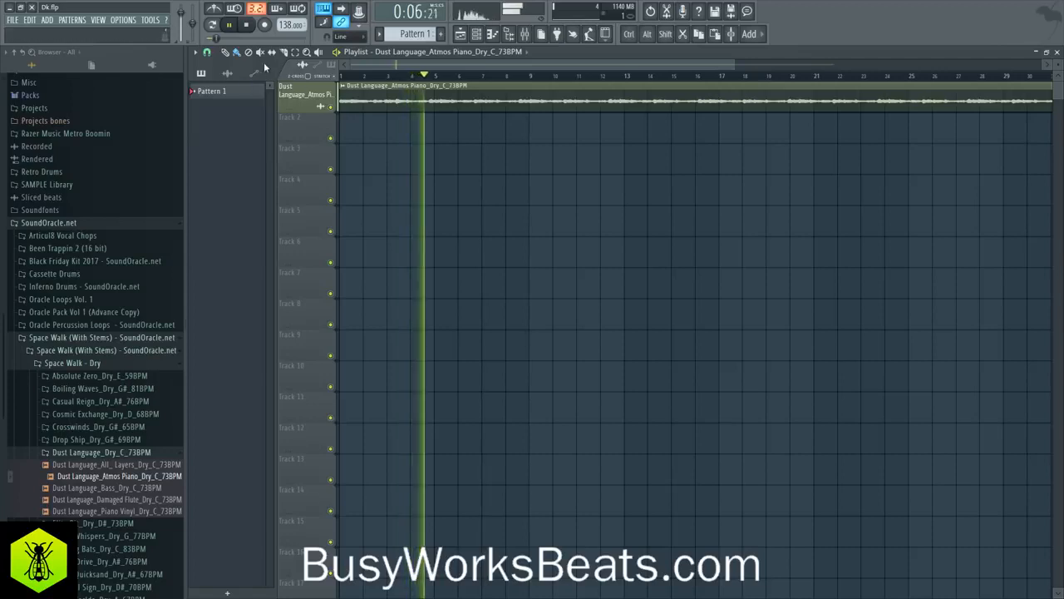
{"action": "left_click", "coordinate": [247, 25]}
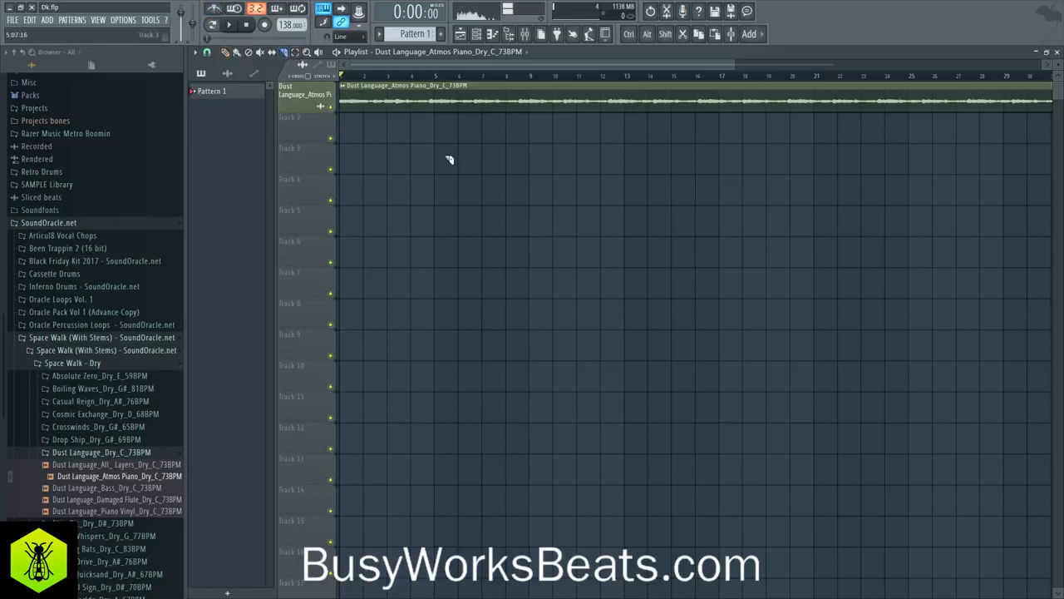
Enlarge Track 1 so the piano waveform is easy to read, and set the Playlist snap to (none)
{"action": "scroll", "coordinate": [384, 70], "scroll_direction": "up", "scroll_amount": 4}
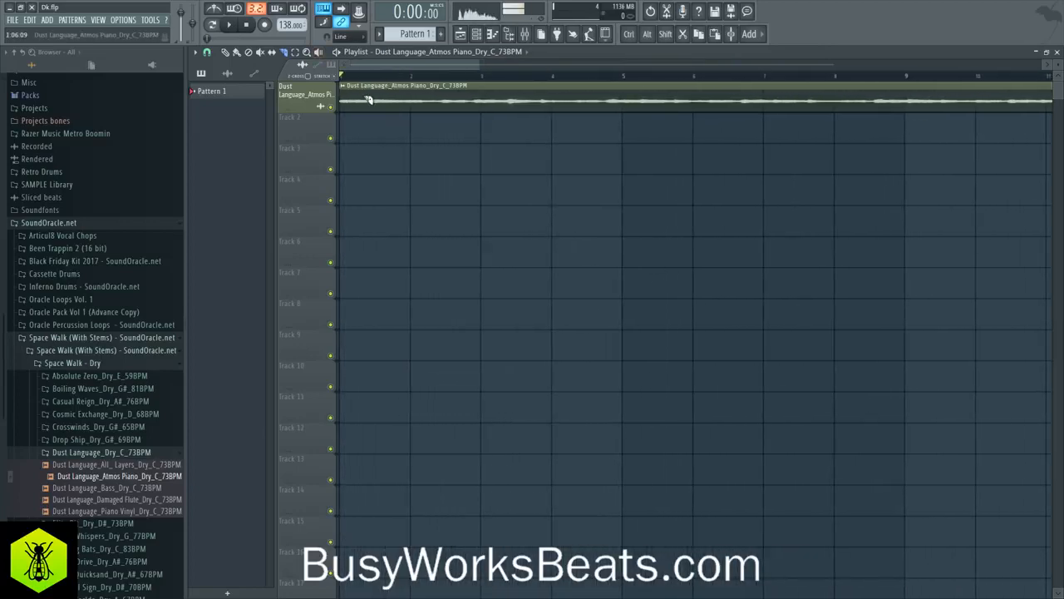
{"action": "left_click_drag", "start_coordinate": [314, 112], "coordinate": [291, 312]}
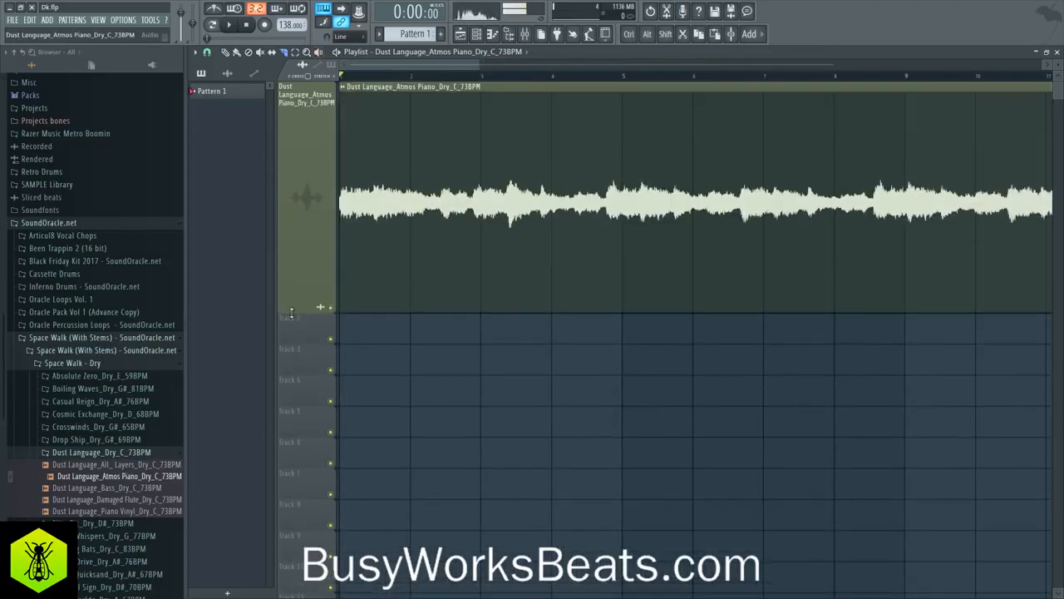
{"action": "left_click", "coordinate": [208, 53]}
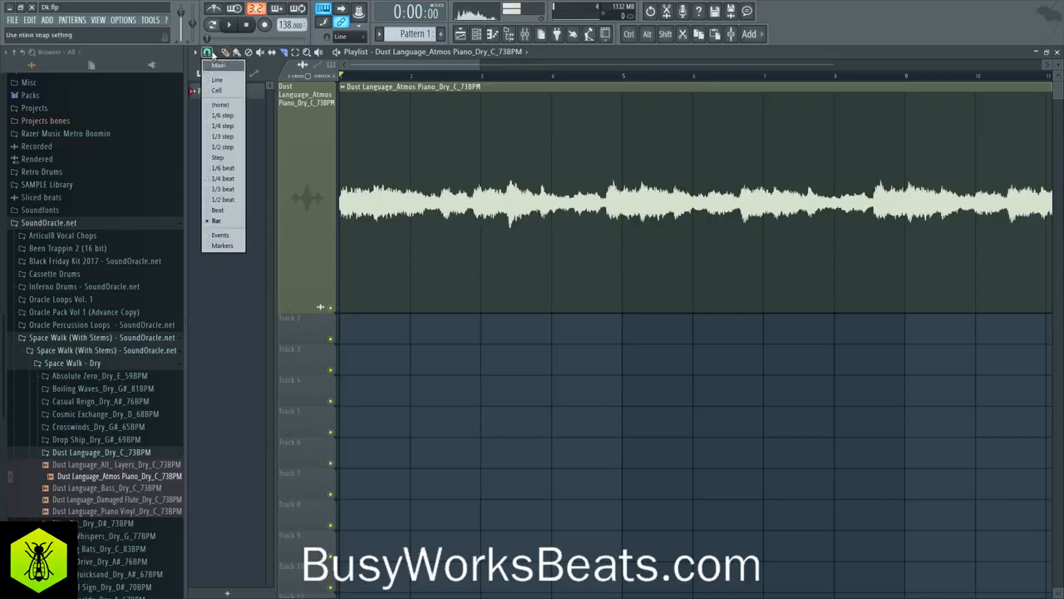
{"action": "left_click", "coordinate": [222, 105]}
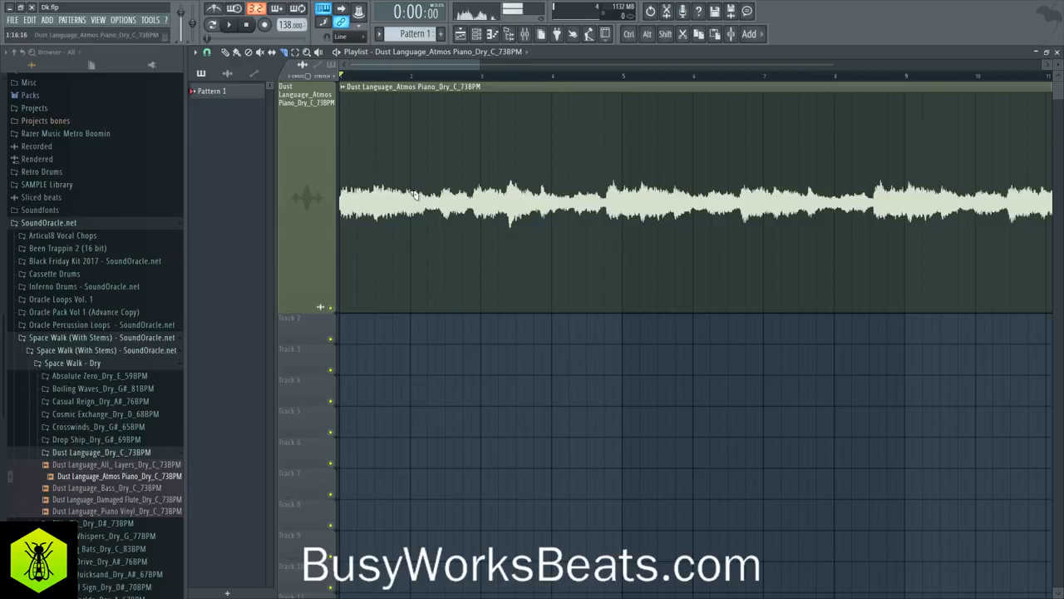
Play the piano clip to find where the phrase restarts, and slice it just before bar 5
{"action": "key", "text": "space"}
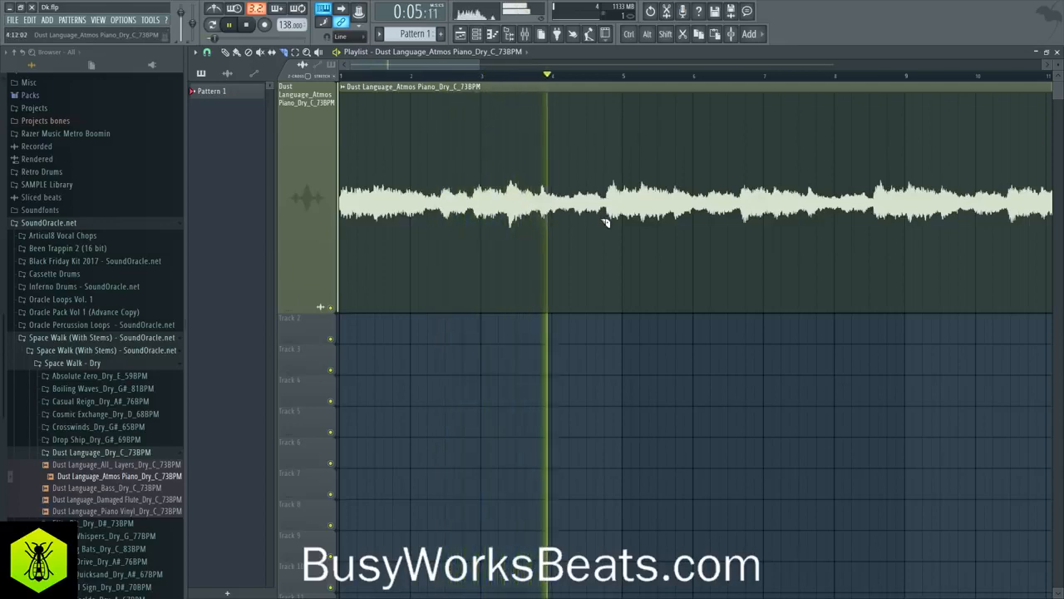
{"action": "key", "text": "space"}
{"action": "key", "text": "shift"}
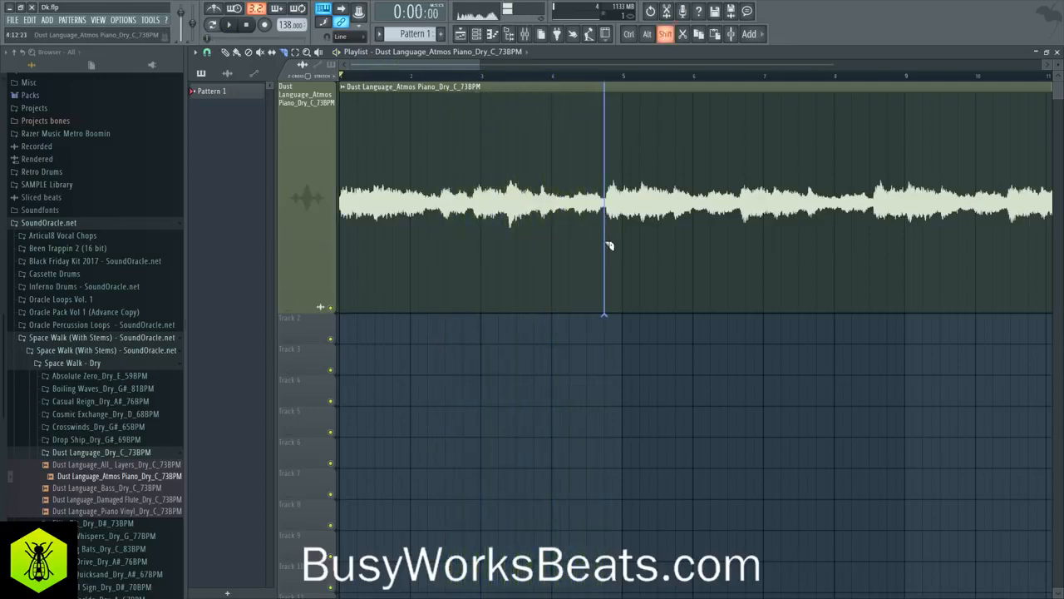
{"action": "left_click", "coordinate": [609, 262], "text": "shift"}
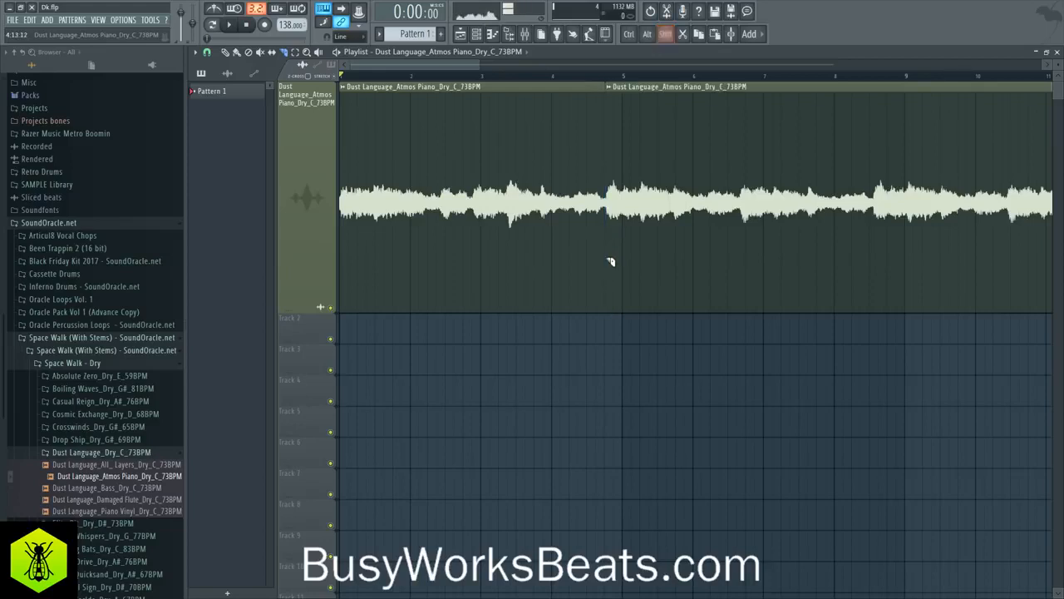
Undo the slice and cut the piano clip more precisely at the quiet point right before the attack ahead of bar 5
{"action": "scroll", "coordinate": [614, 87], "scroll_direction": "up", "scroll_amount": 6}
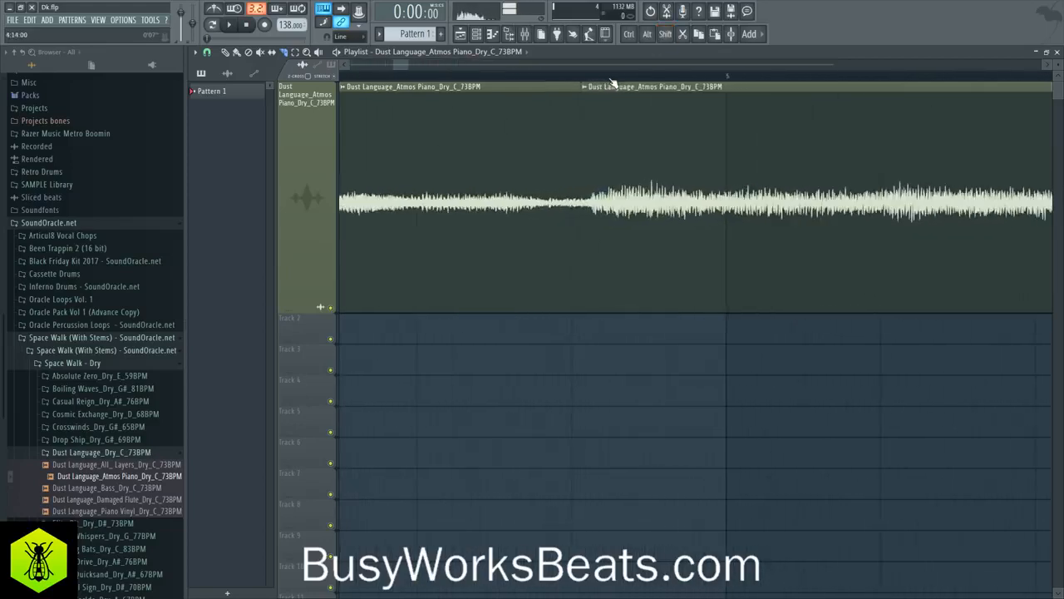
{"action": "scroll", "coordinate": [613, 86], "scroll_direction": "up", "scroll_amount": 1}
{"action": "key", "text": "ctrl+z"}
{"action": "key", "text": "shift"}
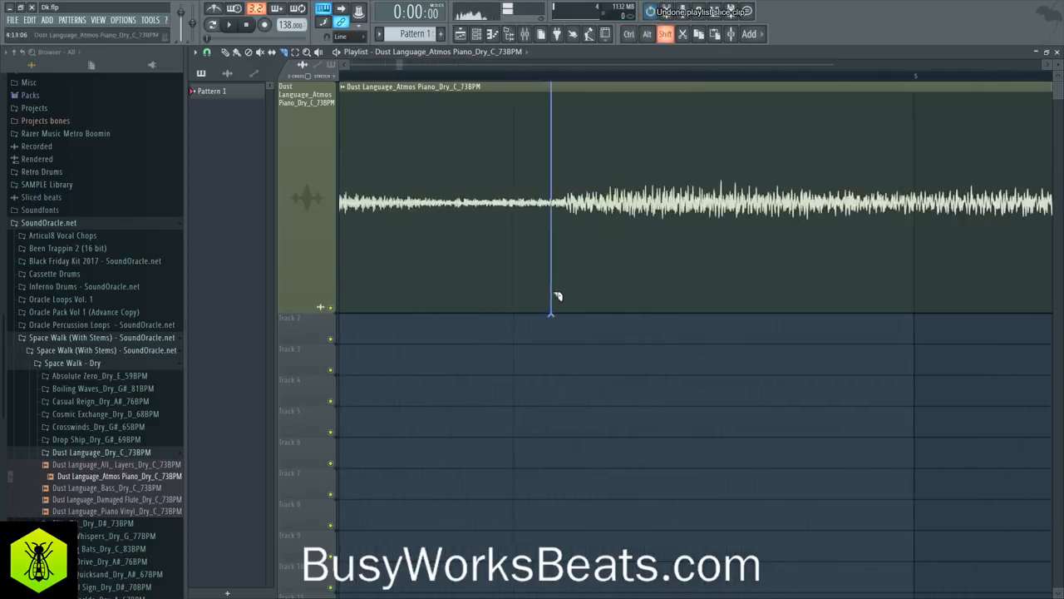
{"action": "left_click", "coordinate": [565, 313], "text": "shift"}
Play the piano from the slice point near bar 5 to check where the second part begins
{"action": "scroll", "coordinate": [526, 81], "scroll_direction": "down", "scroll_amount": 5}
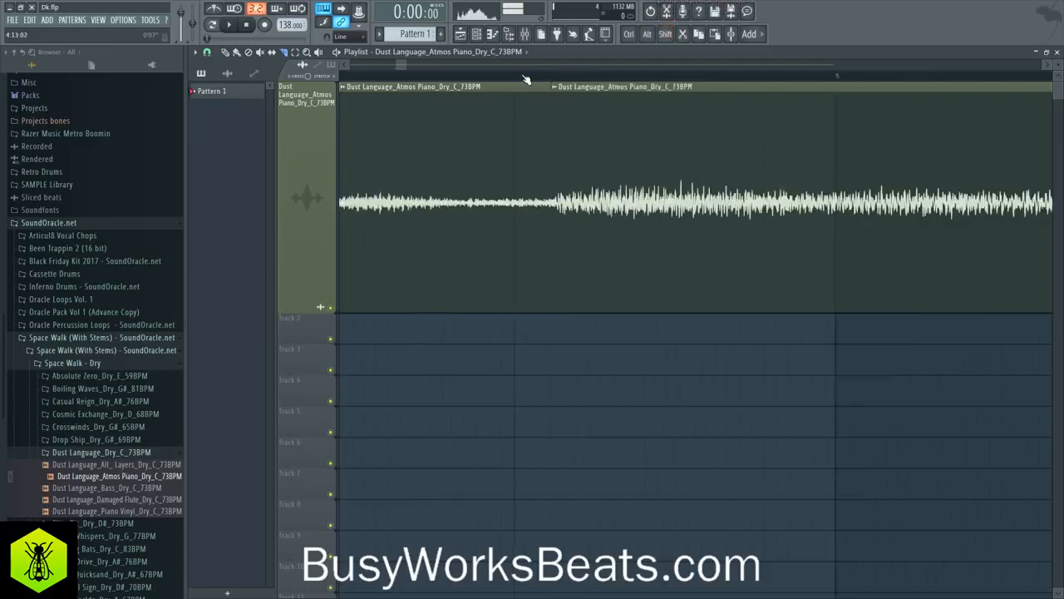
{"action": "scroll", "coordinate": [466, 83], "scroll_direction": "down", "scroll_amount": 3}
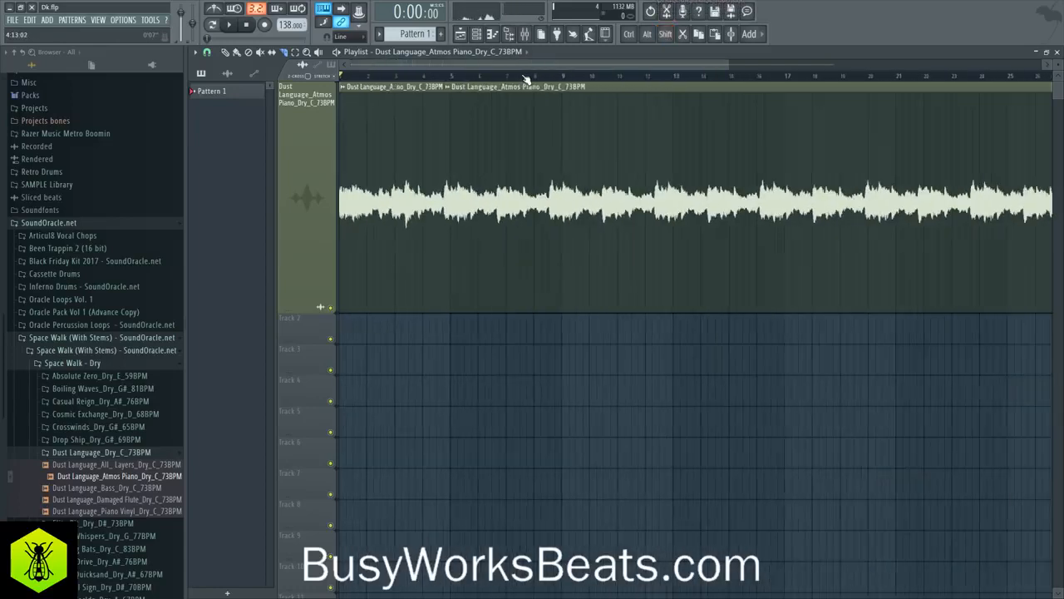
{"action": "left_click", "coordinate": [435, 77]}
{"action": "key", "text": "space"}
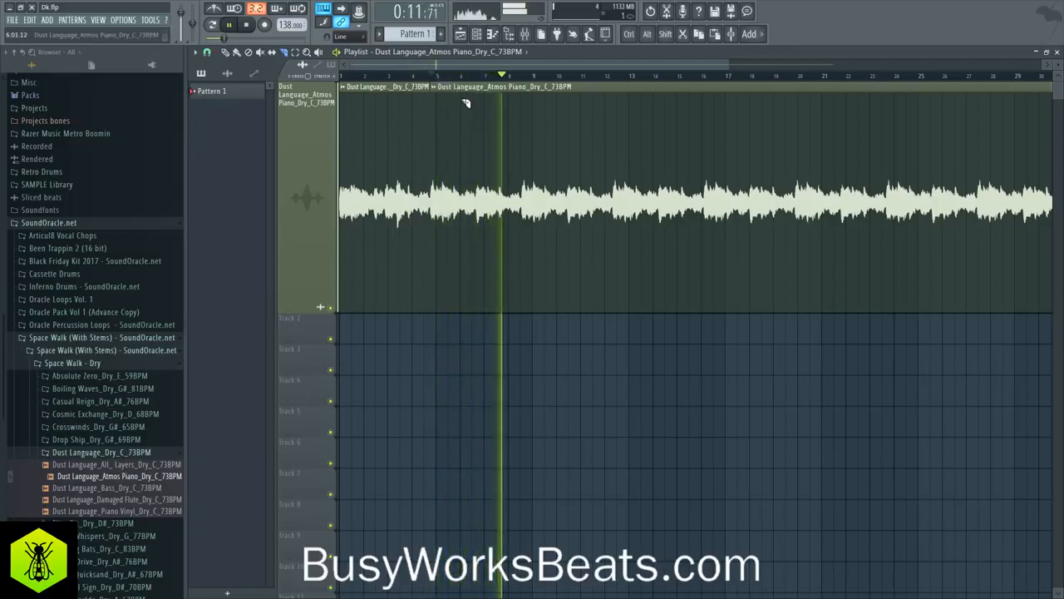
{"action": "key", "text": "space"}
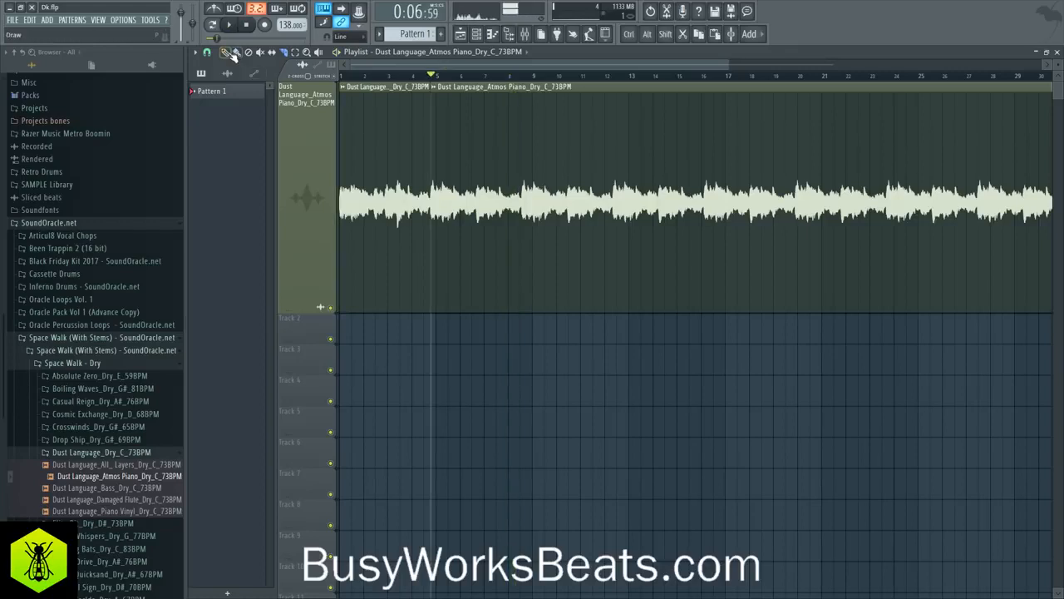
Delete the piano section after the slice, and with snap at (none) stretch the remaining clip to end exactly at bar 5
{"action": "right_click", "coordinate": [559, 189]}
{"action": "scroll", "coordinate": [355, 64], "scroll_direction": "up", "scroll_amount": 5}
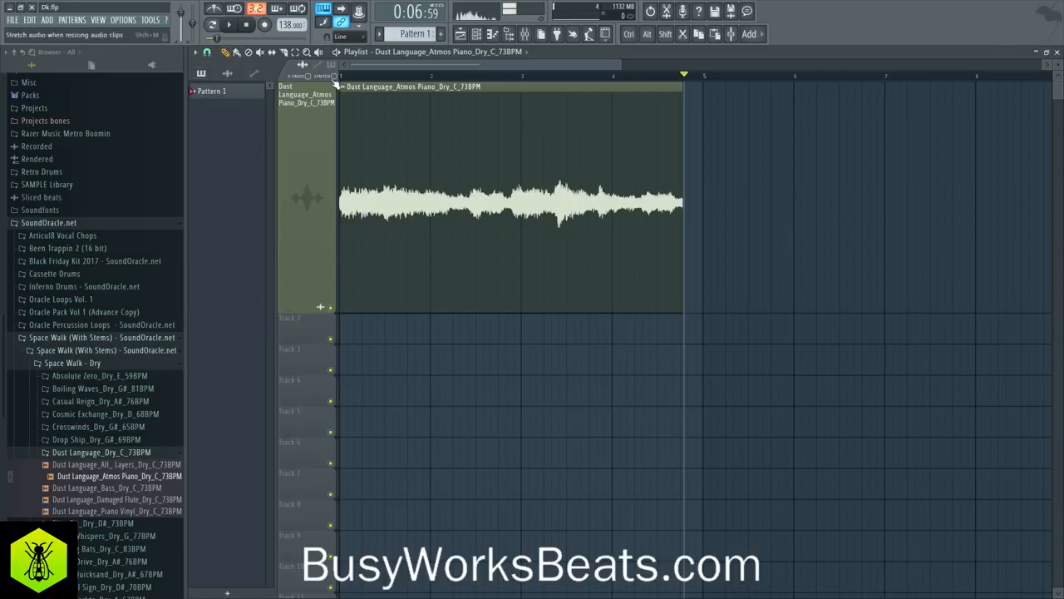
{"action": "left_click", "coordinate": [208, 53]}
{"action": "left_click", "coordinate": [221, 105]}
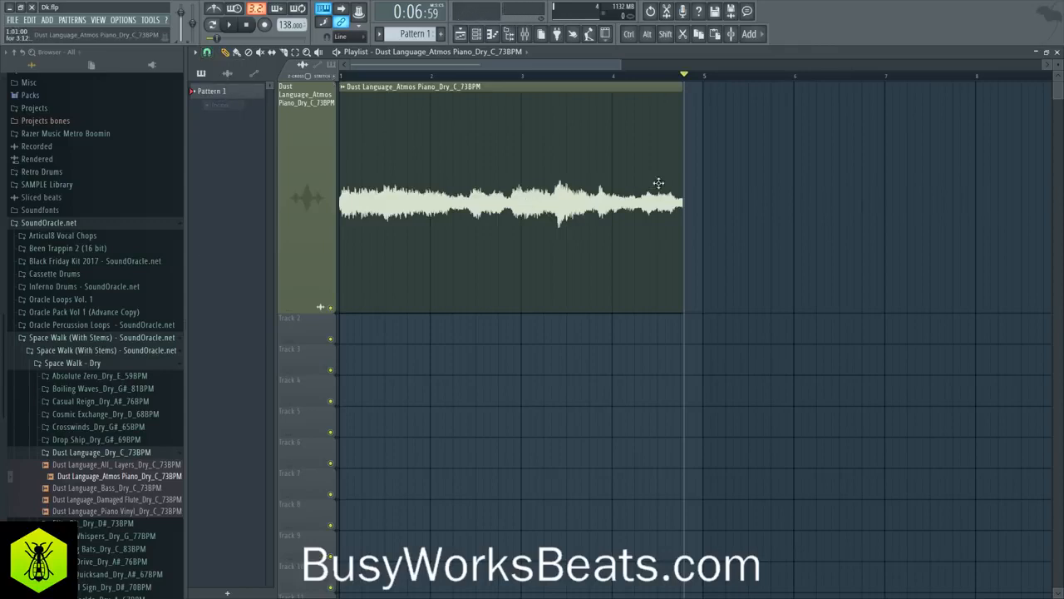
{"action": "scroll", "coordinate": [715, 85], "scroll_direction": "up", "scroll_amount": 5}
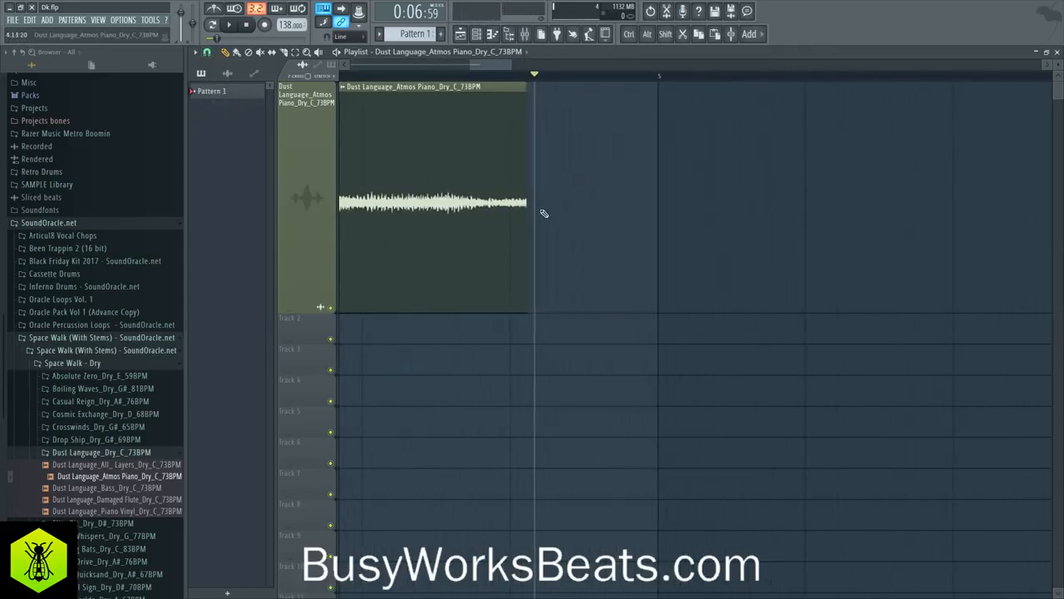
{"action": "left_click_drag", "start_coordinate": [530, 205], "coordinate": [654, 285]}
{"action": "scroll", "coordinate": [666, 77], "scroll_direction": "up", "scroll_amount": 4}
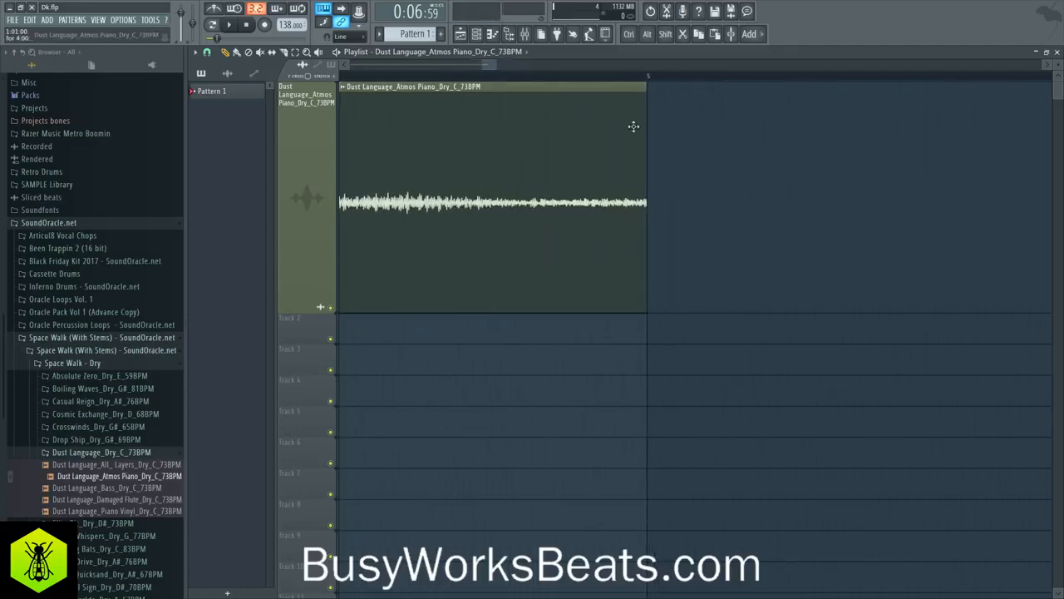
{"action": "scroll", "coordinate": [582, 77], "scroll_direction": "down", "scroll_amount": 4}
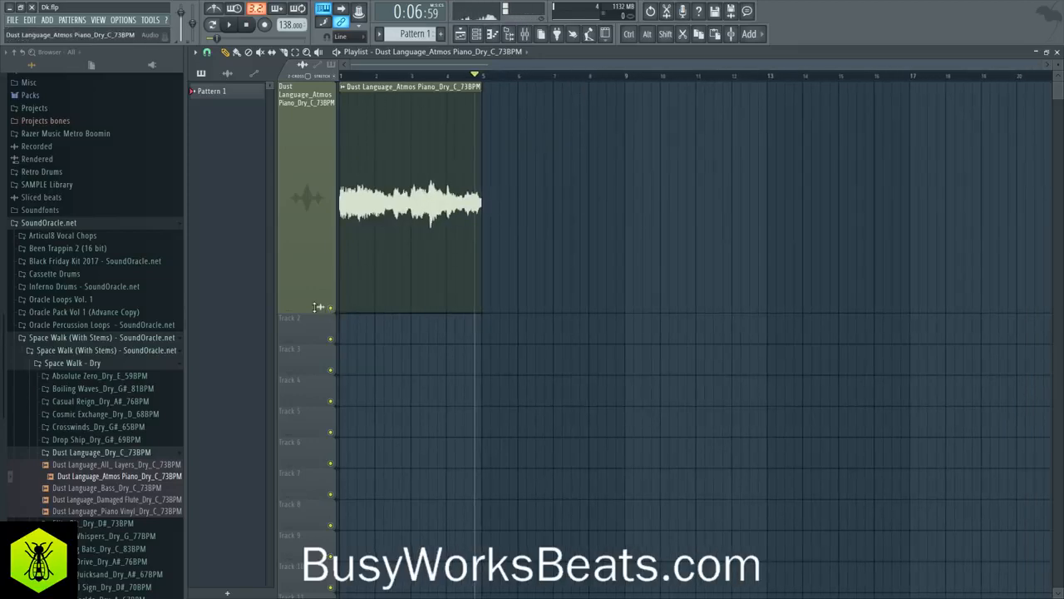
Reduce the height of Track 1 and set the project tempo to 156 BPM
{"action": "left_click_drag", "start_coordinate": [315, 309], "coordinate": [298, 163]}
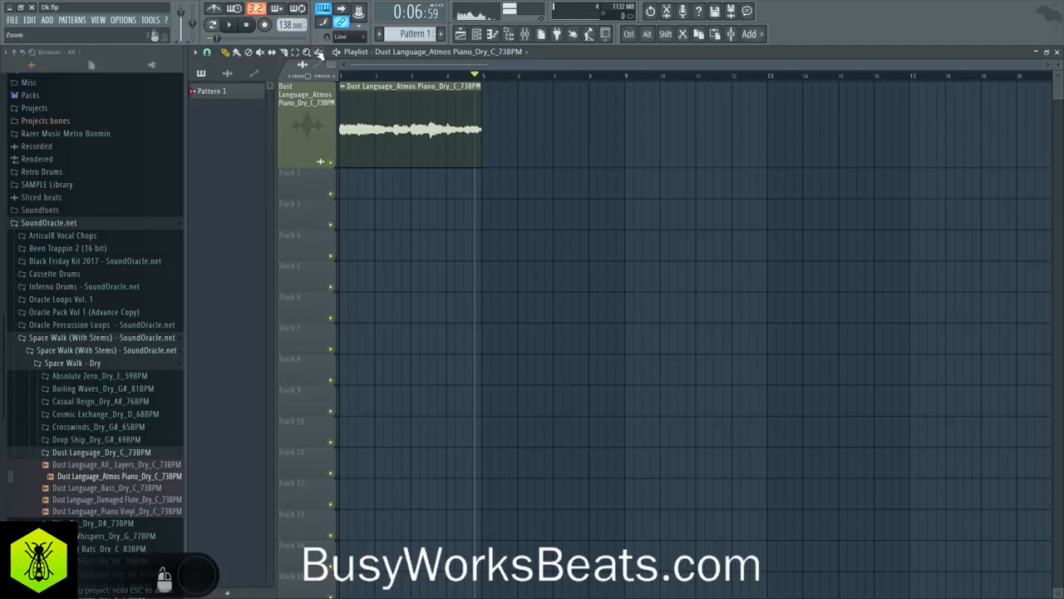
{"action": "left_click_drag", "start_coordinate": [284, 25], "coordinate": [284, 22]}
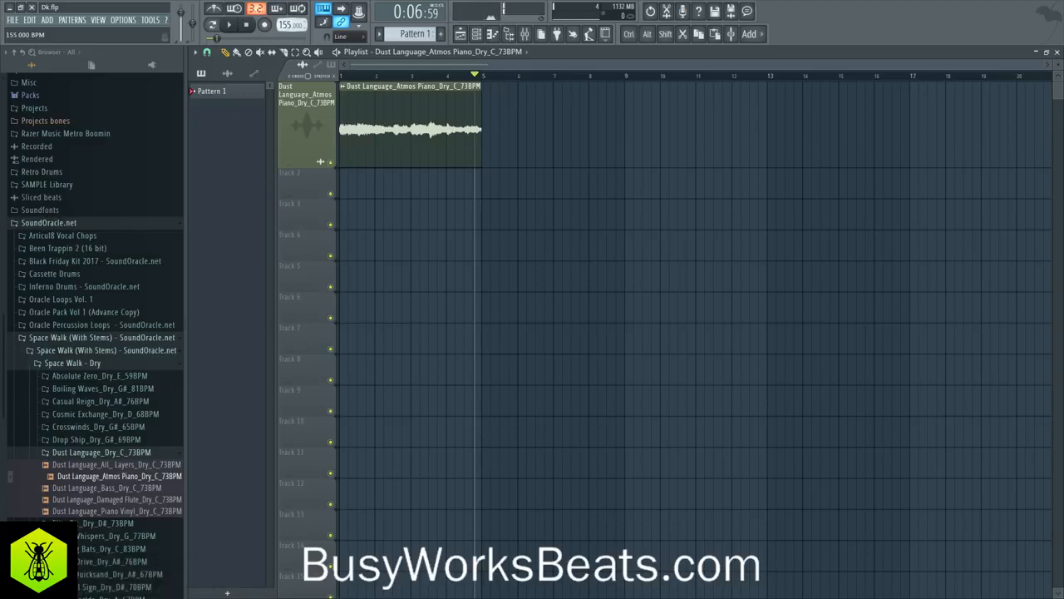
{"action": "left_click", "coordinate": [230, 26]}
{"action": "left_click", "coordinate": [247, 26]}
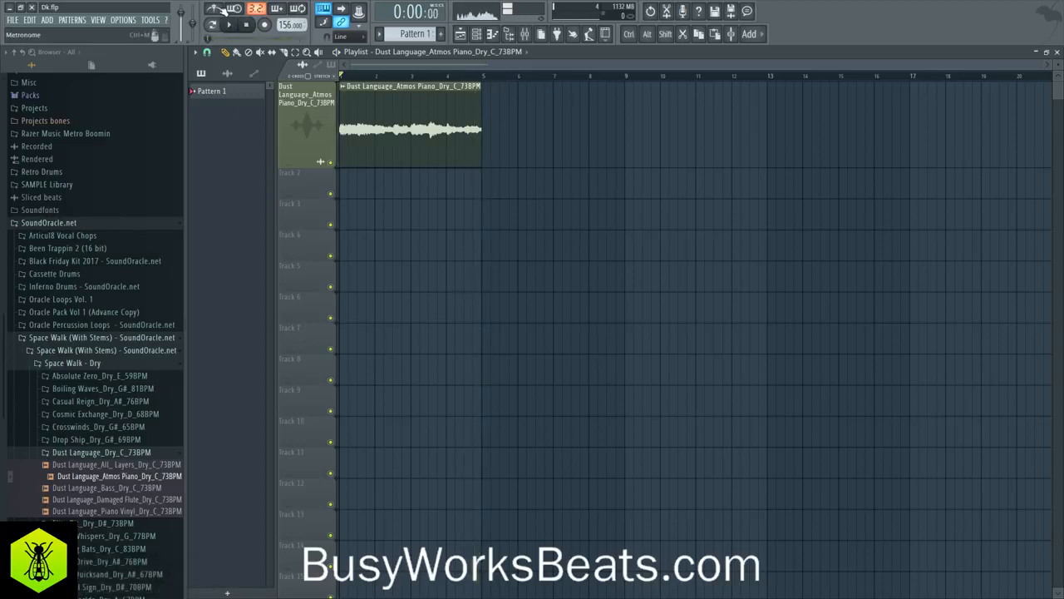
Turn on the metronome and play the stretched piano clip against it to check the timing
{"action": "left_click", "coordinate": [213, 9]}
{"action": "left_click", "coordinate": [231, 26]}
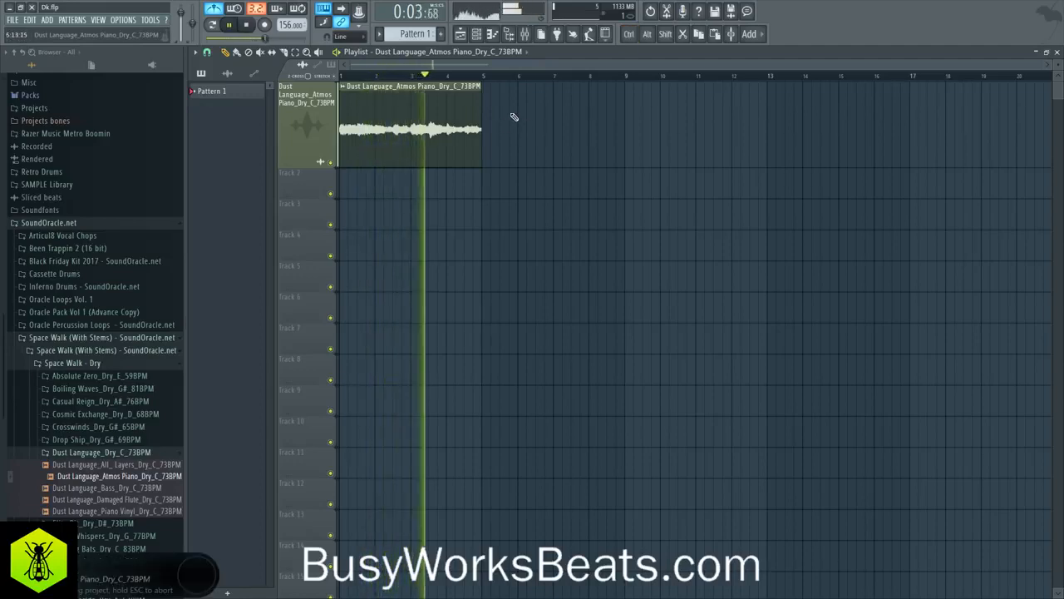
{"action": "key", "text": "space"}
Set the snap to Bar, duplicate the piano clip on Track 1 so four copies fill bars 1 to 16, and save the project
{"action": "left_click", "coordinate": [207, 52]}
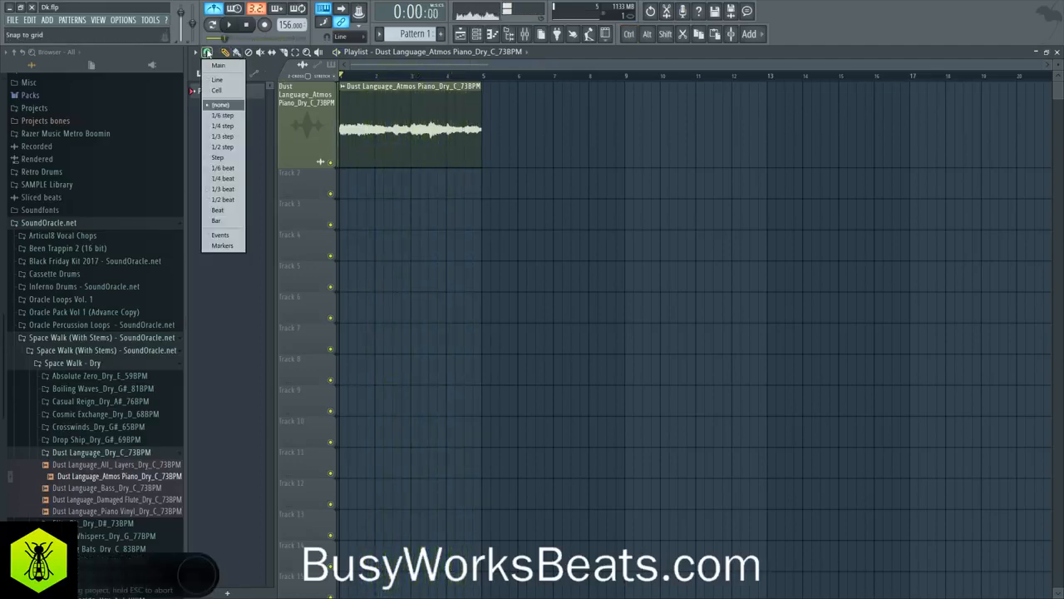
{"action": "left_click", "coordinate": [223, 220]}
{"action": "left_click_drag", "start_coordinate": [417, 134], "coordinate": [730, 113], "text": "shift"}
{"action": "left_click", "coordinate": [715, 254], "text": "ctrl"}
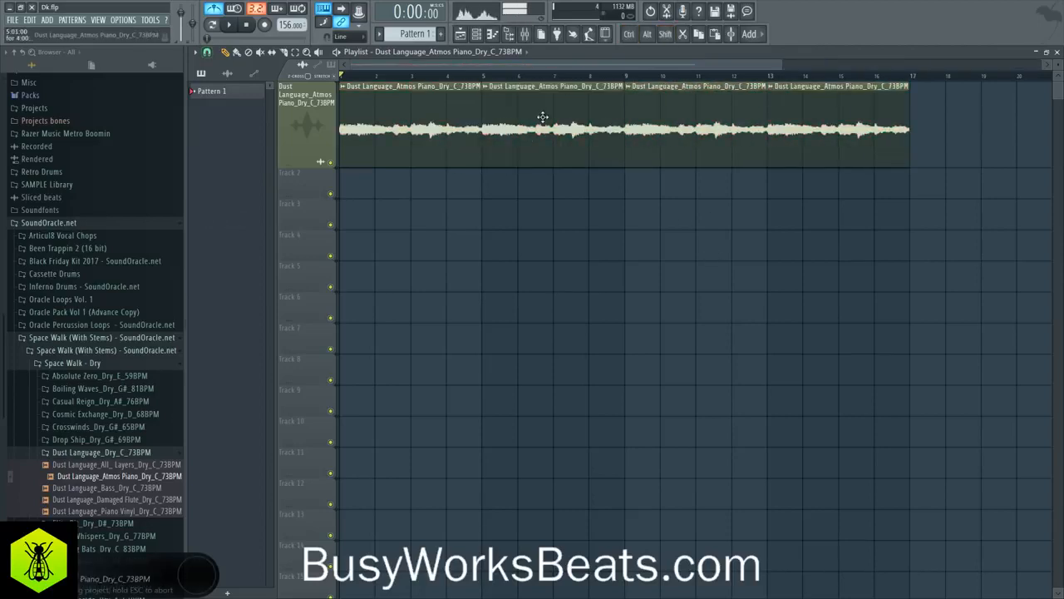
{"action": "scroll", "coordinate": [514, 64], "scroll_direction": "down", "scroll_amount": 3}
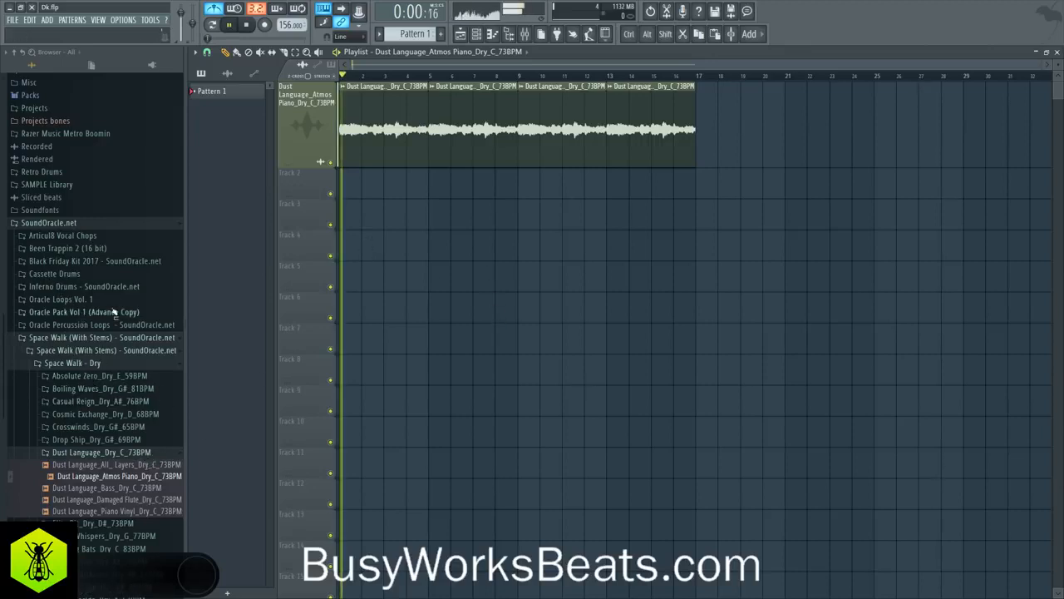
{"action": "key", "text": "ctrl+s"}
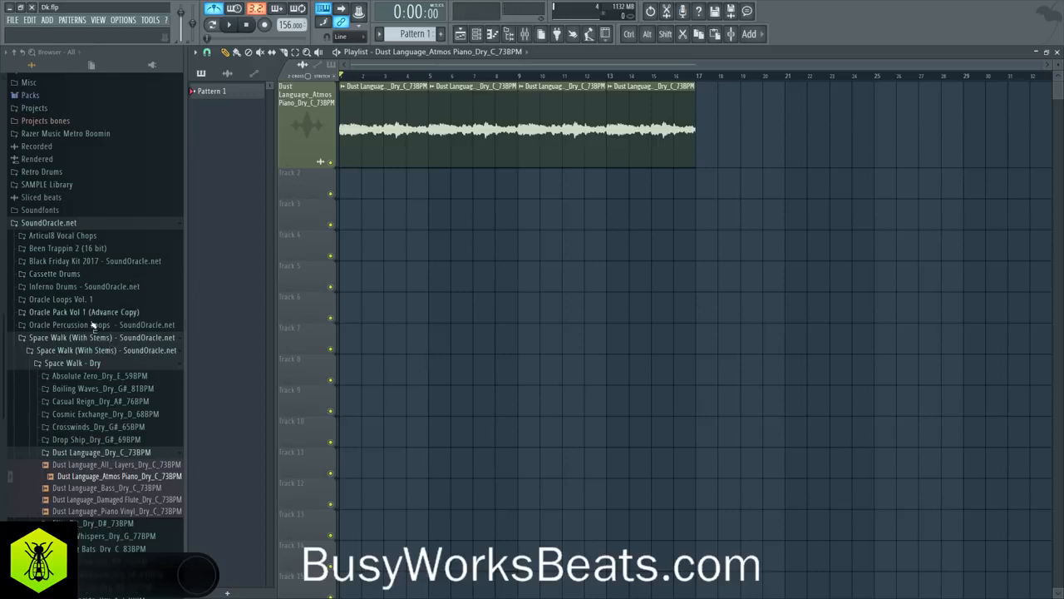
Collapse the Space Walk folder and audition A SOLID SOLUTION KICK from the Kicks of Oracle Pack Vol 1 (Advance Copy)
{"action": "left_click", "coordinate": [106, 339]}
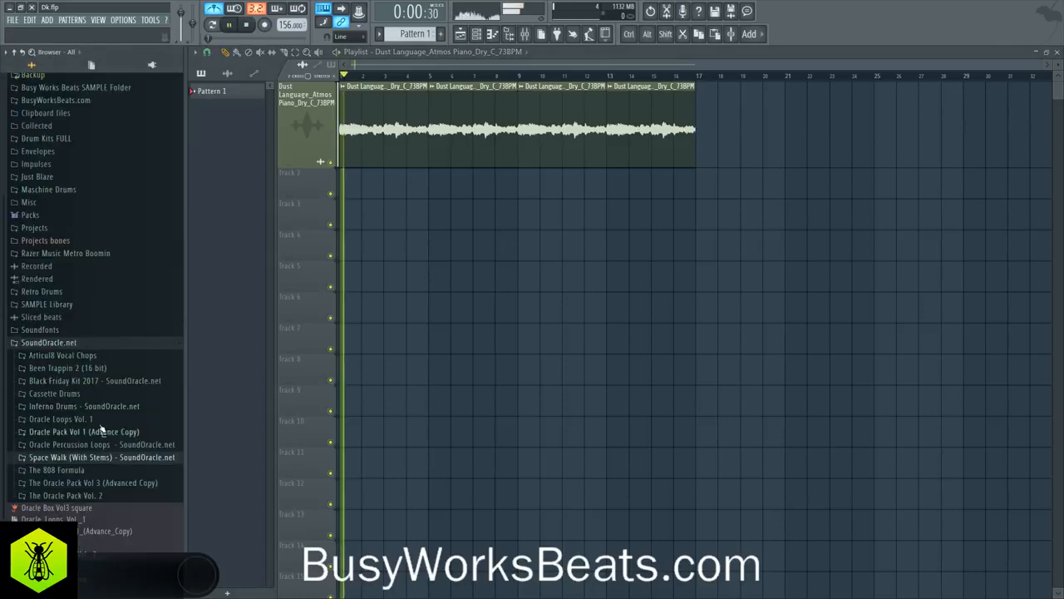
{"action": "left_click", "coordinate": [88, 432]}
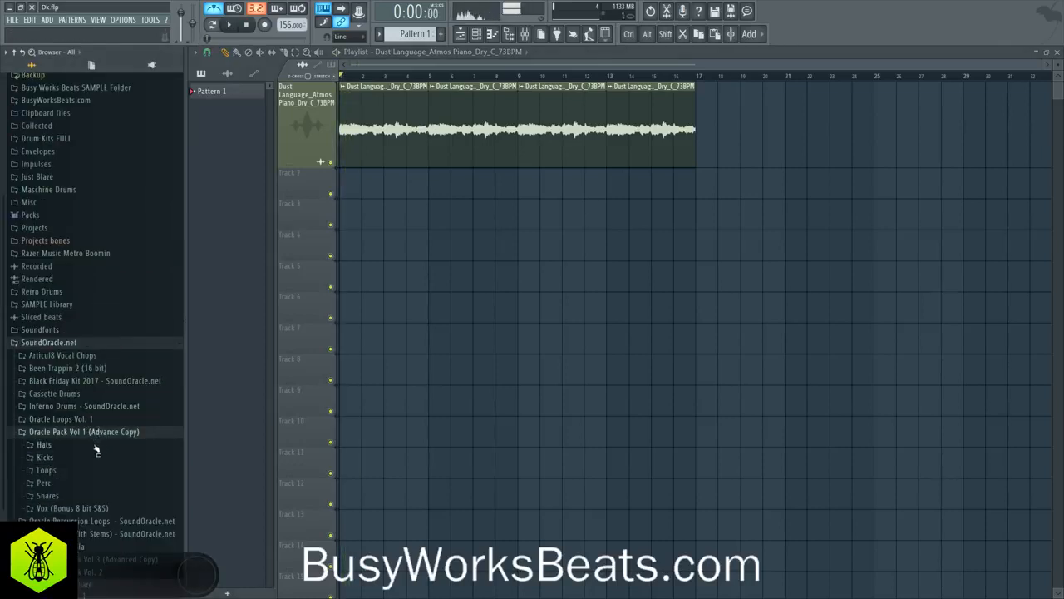
{"action": "left_click", "coordinate": [73, 458]}
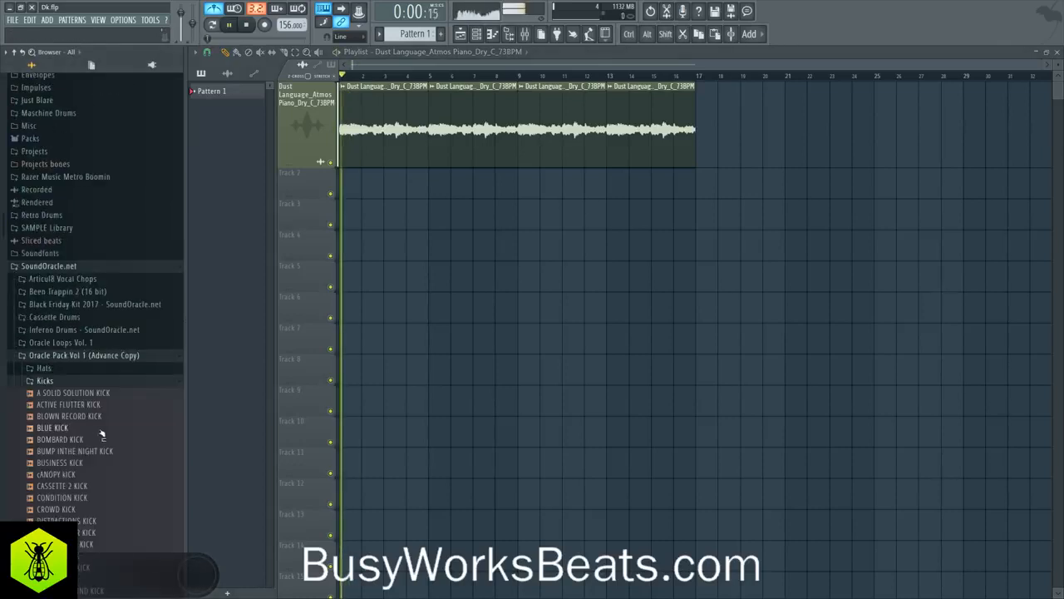
{"action": "left_click", "coordinate": [73, 394]}
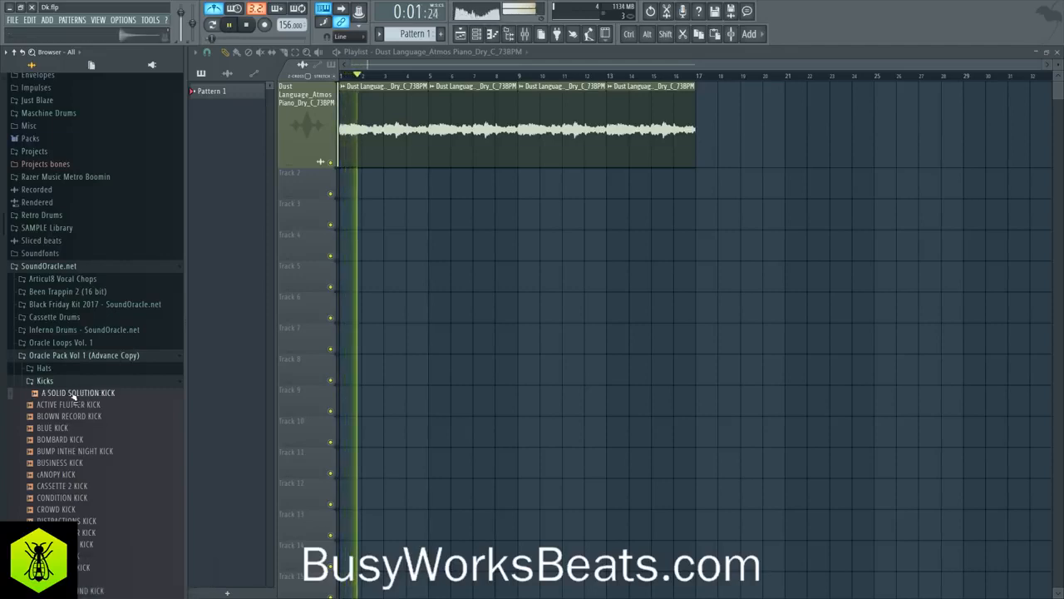
Close the Kicks folder, audition ALWAYS COOL SNARE from the Snares folder and load it into a new channel
{"action": "left_click", "coordinate": [45, 380]}
{"action": "key", "text": "space"}
{"action": "left_click", "coordinate": [47, 418]}
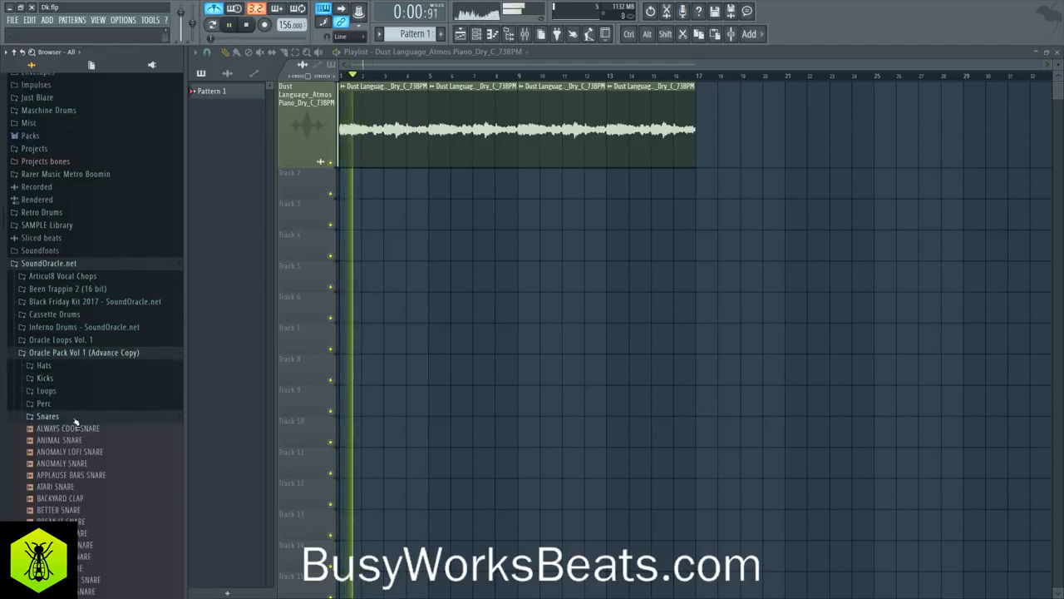
{"action": "left_click", "coordinate": [73, 430]}
{"action": "key", "text": "space"}
{"action": "right_click", "coordinate": [77, 432]}
{"action": "left_click", "coordinate": [108, 441]}
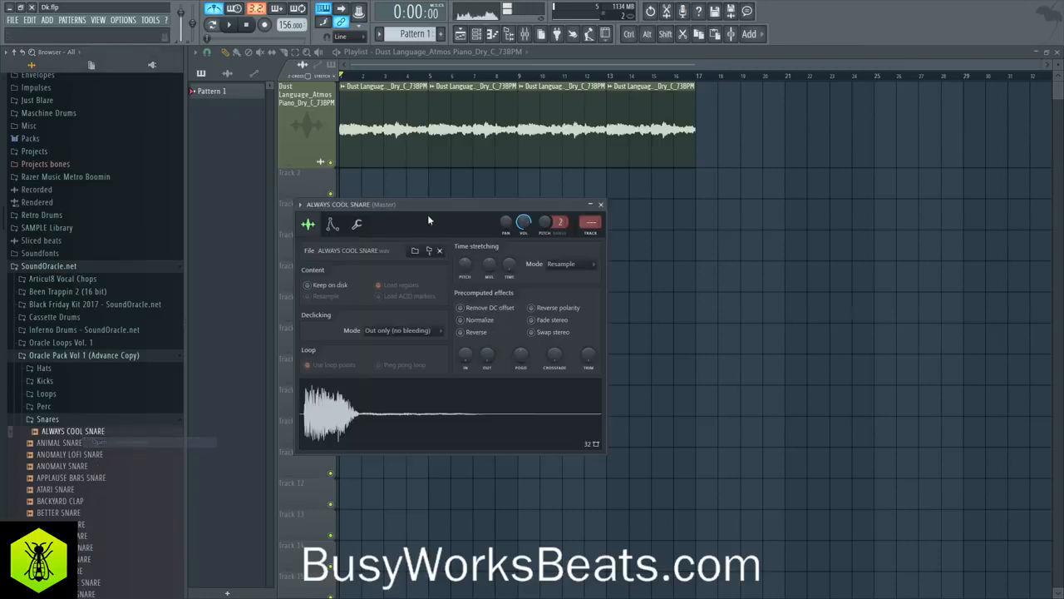
Show all channels in the channel rack and route the piano and ALWAYS COOL SNARE channels to mixer tracks 1 and 2
{"action": "left_click", "coordinate": [601, 204]}
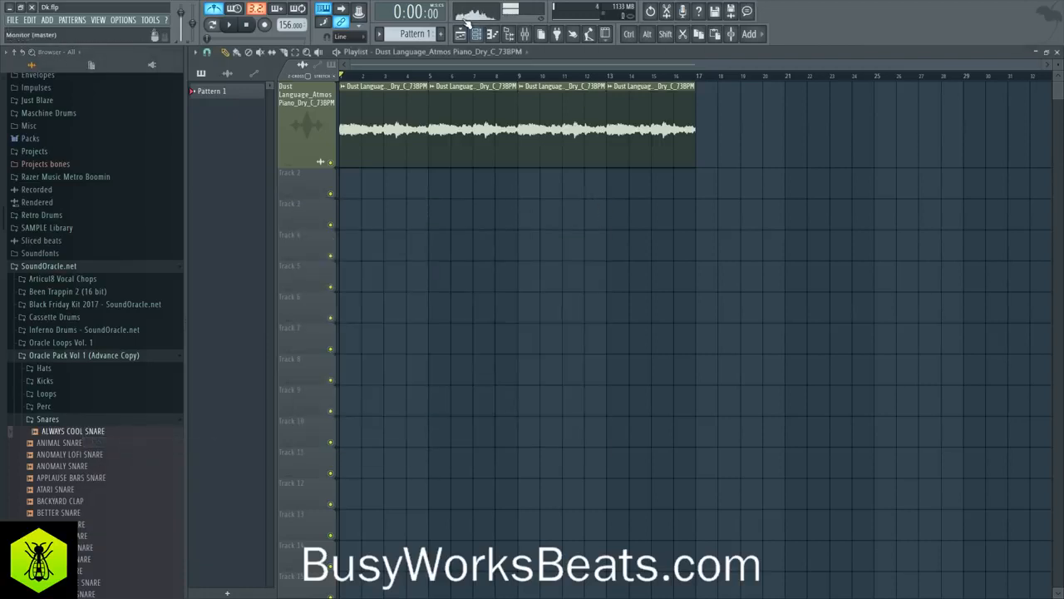
{"action": "left_click", "coordinate": [480, 34]}
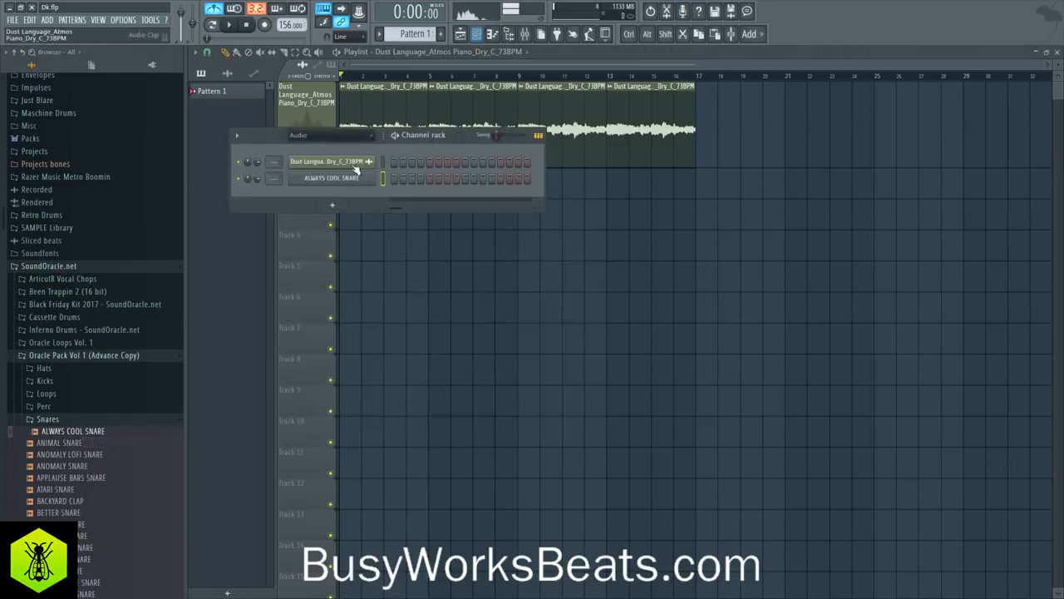
{"action": "left_click", "coordinate": [298, 138]}
{"action": "left_click", "coordinate": [303, 148]}
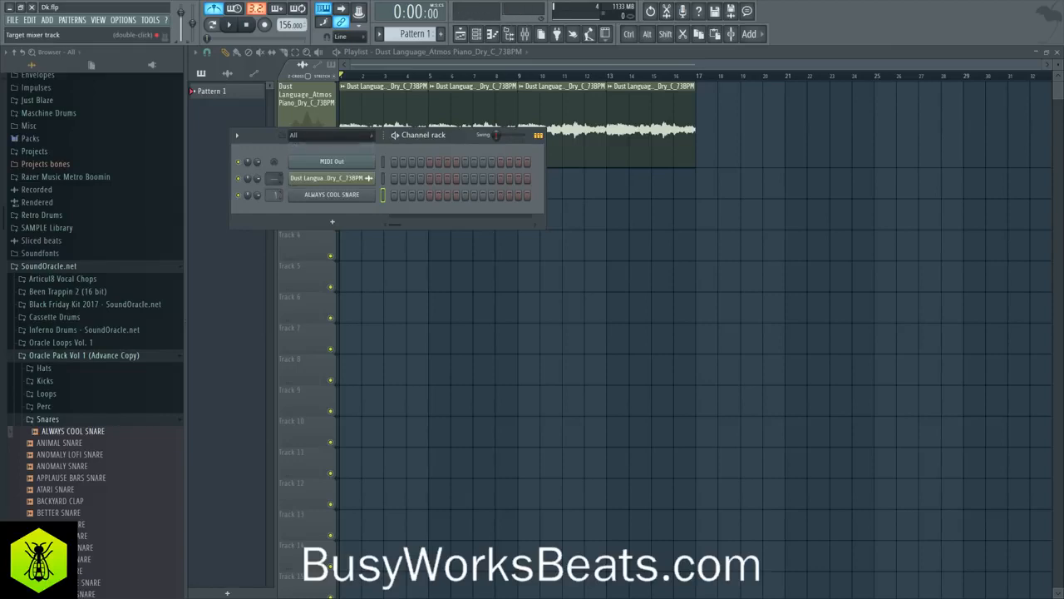
{"action": "left_click_drag", "start_coordinate": [368, 178], "coordinate": [425, 281]}
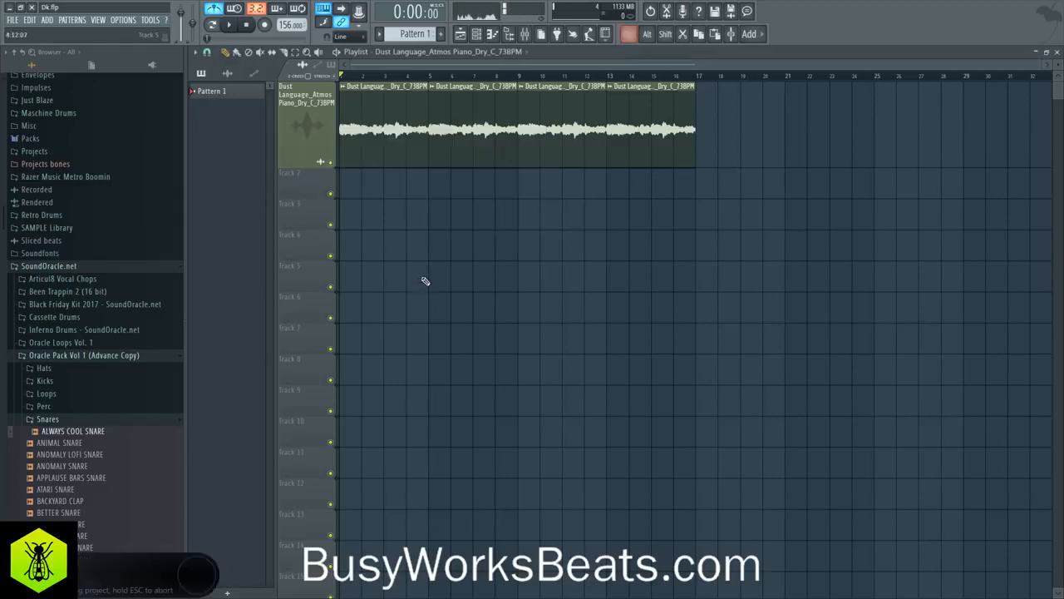
Place a Pattern 1 clip at bar 1 of Track 2, restoring any piano clip removed by mistake
{"action": "left_click", "coordinate": [363, 194]}
{"action": "right_click", "coordinate": [363, 193]}
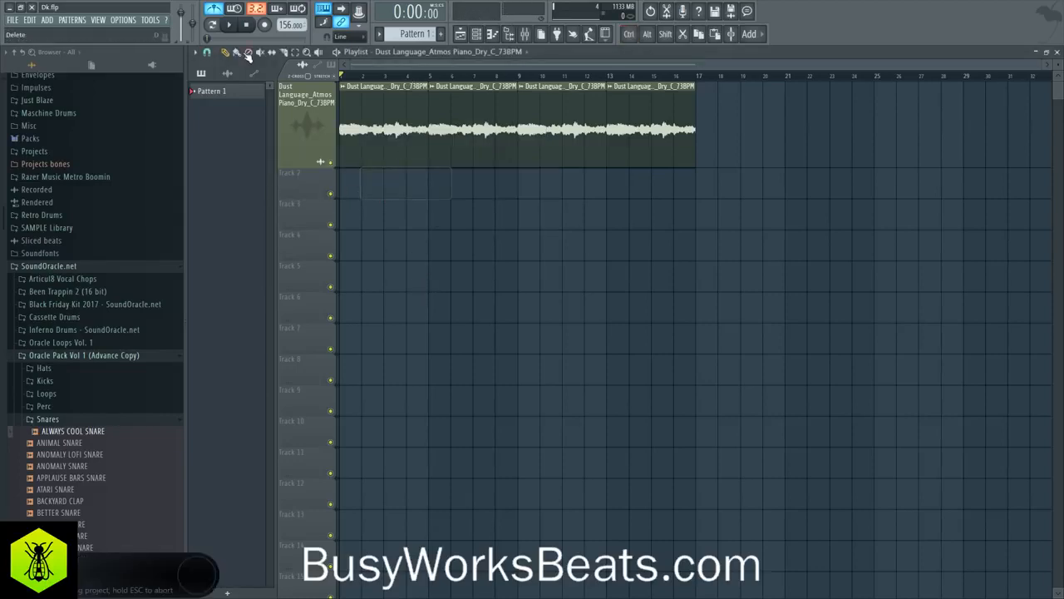
{"action": "left_click", "coordinate": [223, 97]}
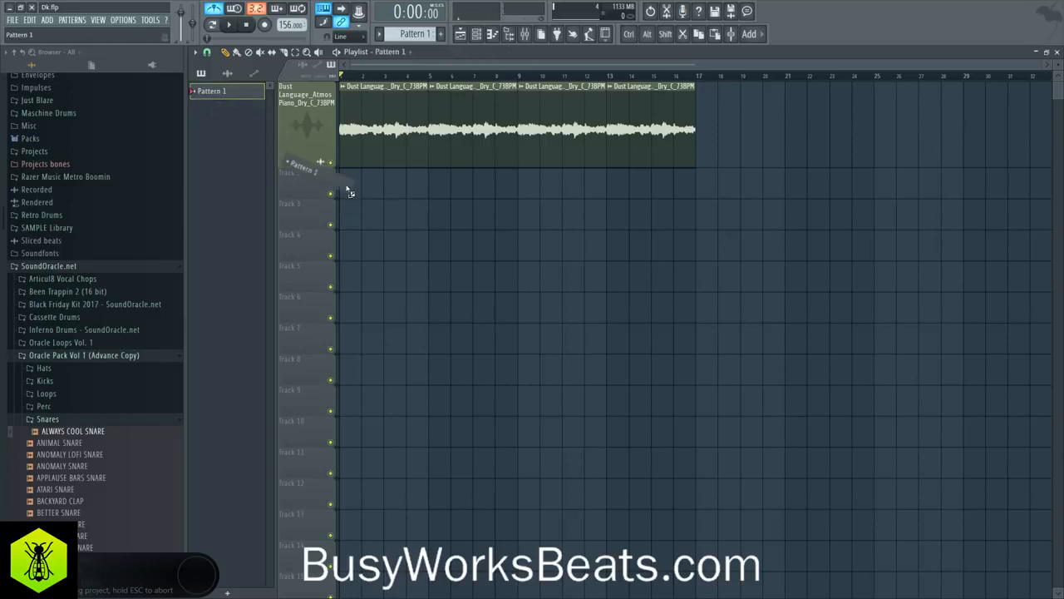
{"action": "left_click", "coordinate": [344, 191]}
{"action": "right_click", "coordinate": [470, 98]}
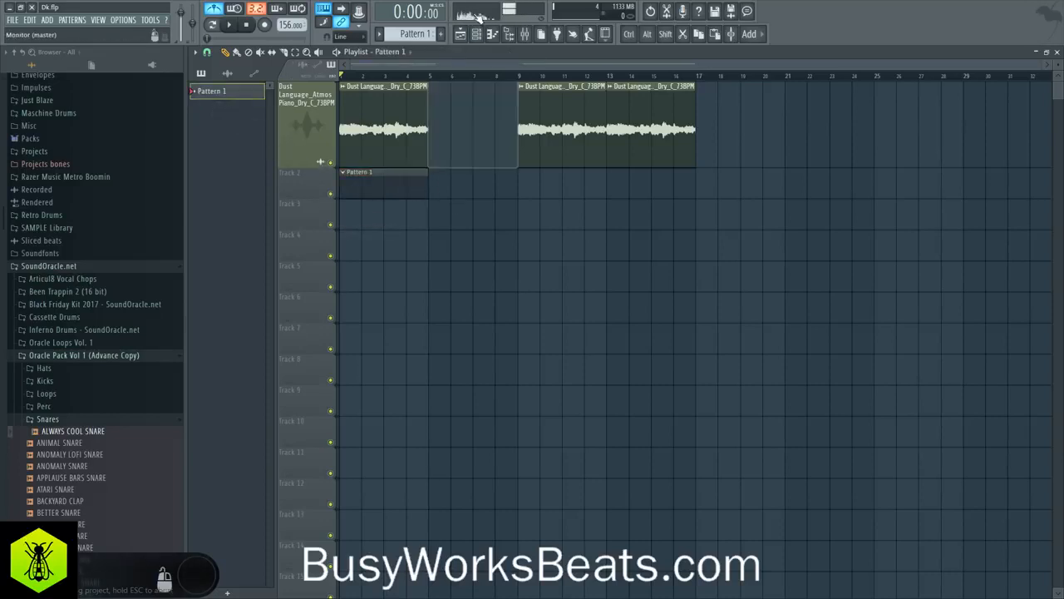
{"action": "key", "text": "ctrl+z"}
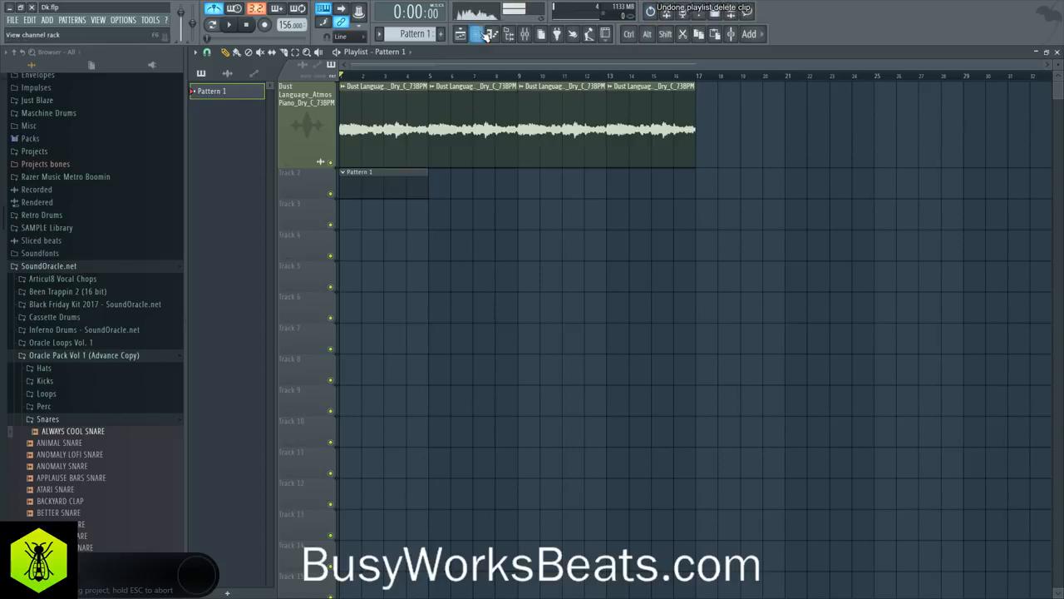
Widen the channel rack's step grid and program ALWAYS COOL SNARE hits on steps 9 and 25 of Pattern 1
{"action": "key", "text": "F6"}
{"action": "left_click_drag", "start_coordinate": [543, 199], "coordinate": [763, 229]}
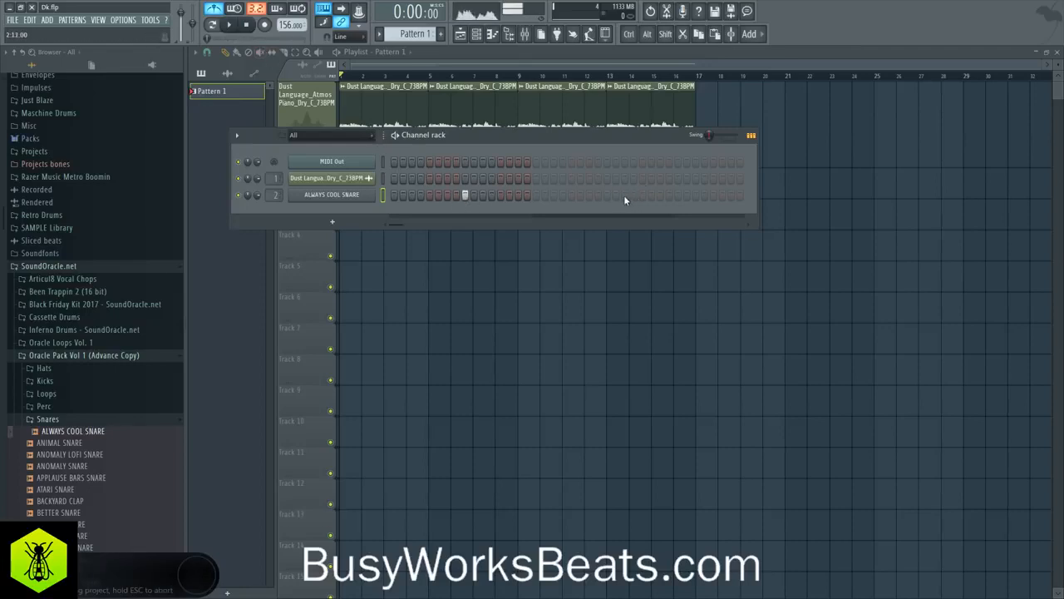
{"action": "left_click", "coordinate": [678, 194]}
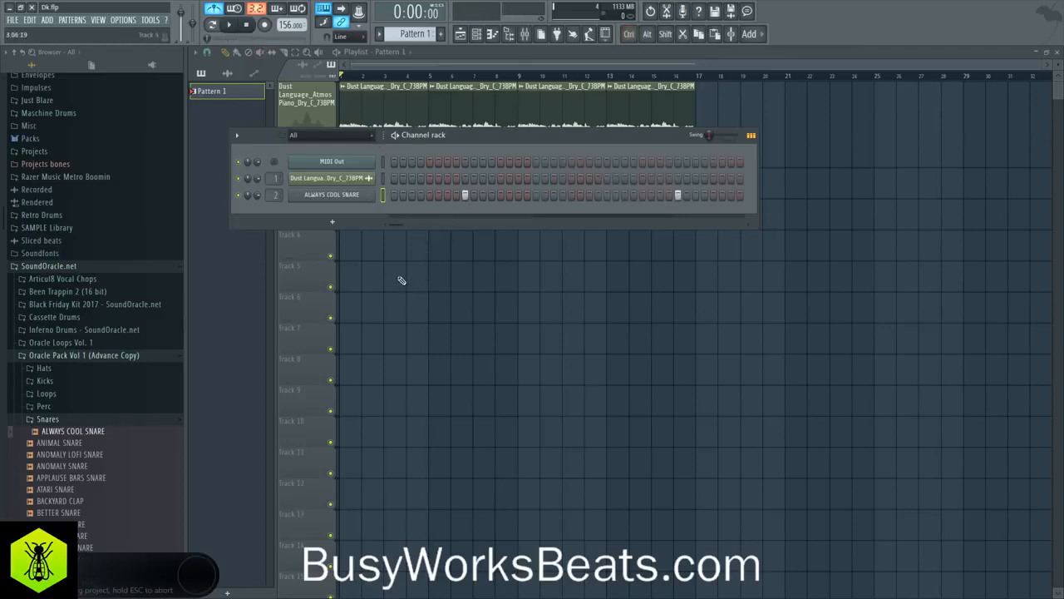
{"action": "key", "text": "space"}
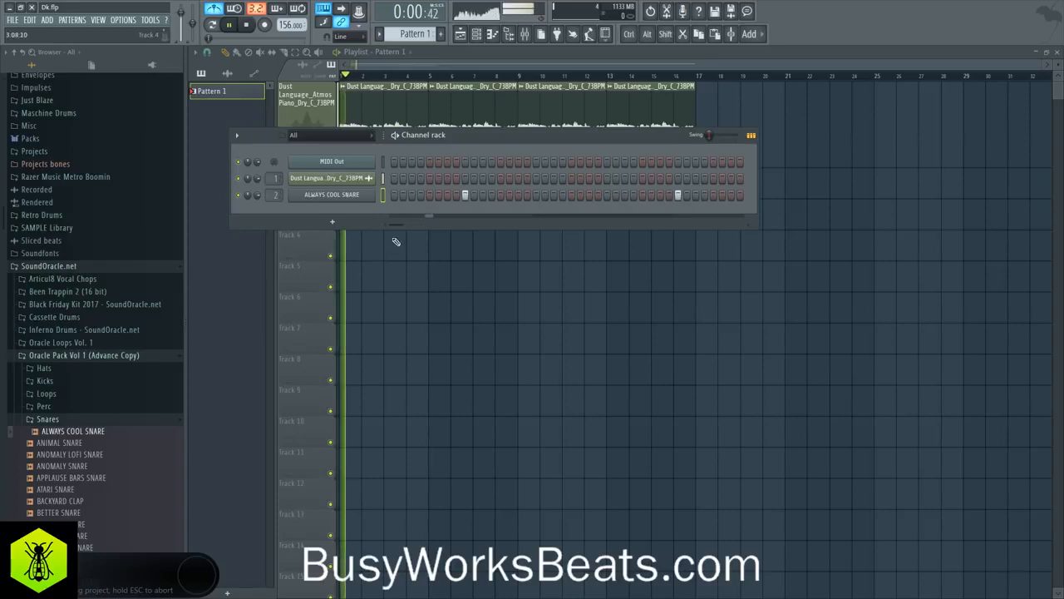
{"action": "left_click", "coordinate": [605, 196]}
{"action": "key", "text": "space"}
{"action": "key", "text": "F6"}
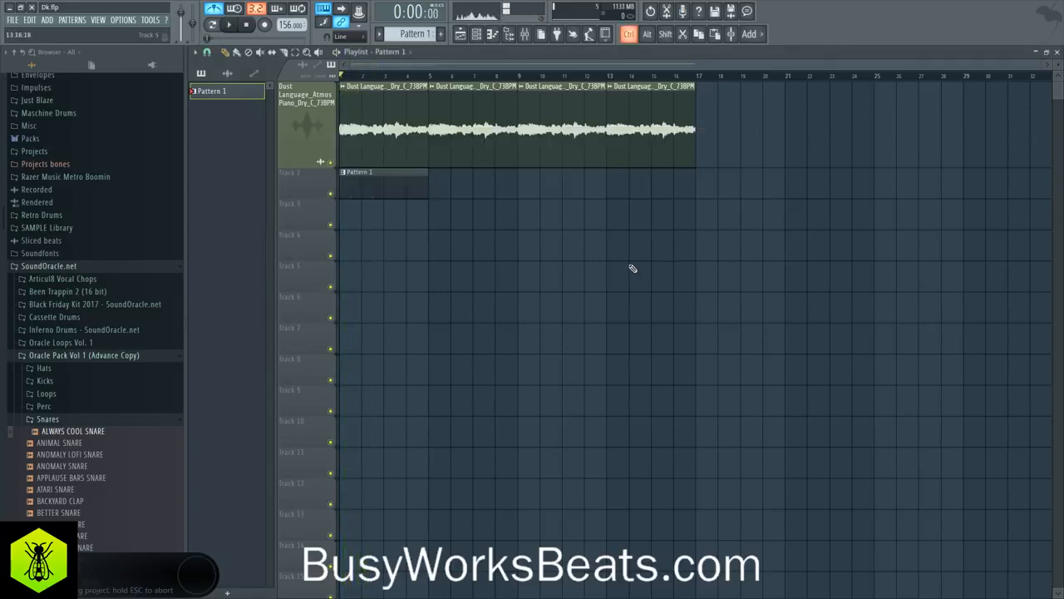
Shorten the Pattern 1 clip to two bars, duplicate it along Track 2 through bar 16, and play the arrangement
{"action": "left_click_drag", "start_coordinate": [420, 191], "coordinate": [394, 193]}
{"action": "left_click_drag", "start_coordinate": [395, 193], "coordinate": [354, 188], "text": "ctrl"}
{"action": "mouse_move", "coordinate": [353, 190]}
{"action": "left_mouse_down", "text": "shift"}
{"action": "mouse_move", "coordinate": [401, 200]}
{"action": "mouse_move", "coordinate": [353, 190]}
{"action": "left_mouse_up", "text": "shift"}
{"action": "left_click_drag", "start_coordinate": [349, 189], "coordinate": [438, 189], "text": "shift"}
{"action": "left_click_drag", "start_coordinate": [510, 196], "coordinate": [556, 195], "text": "ctrl"}
{"action": "key", "text": "space"}
{"action": "left_click", "coordinate": [550, 241], "text": "ctrl"}
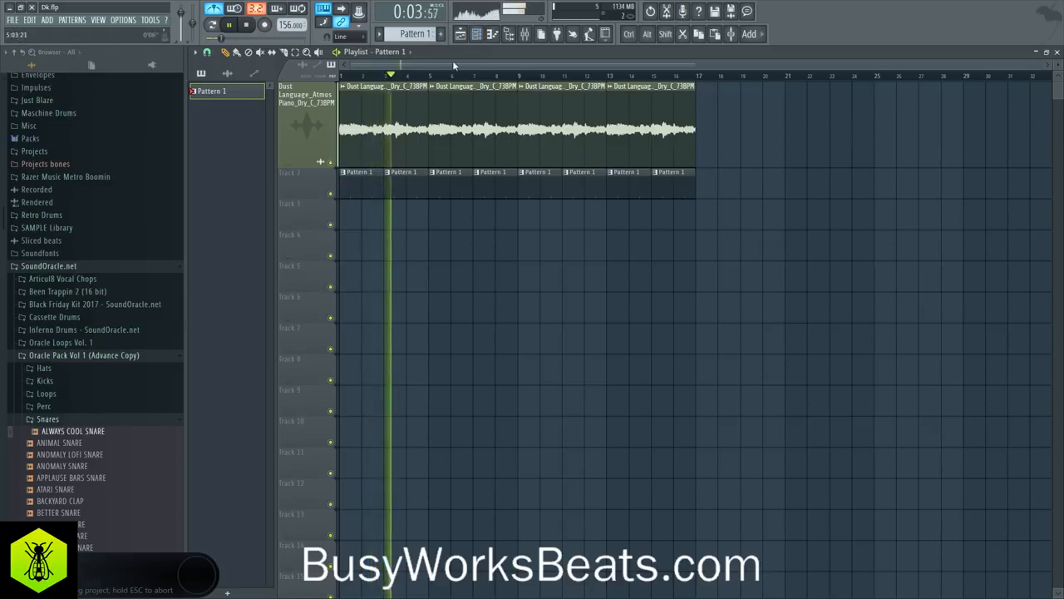
Adjust the trim of the ALWAYS COOL SNARE sample in its channel settings and save the project
{"action": "left_click", "coordinate": [477, 34]}
{"action": "left_click", "coordinate": [349, 195]}
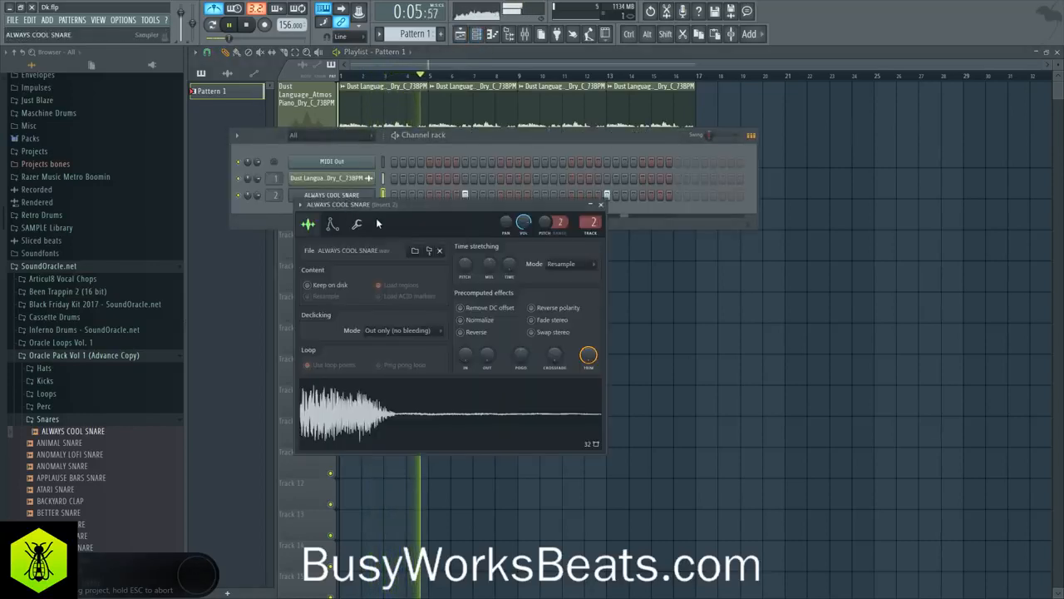
{"action": "left_click", "coordinate": [601, 205]}
{"action": "right_click", "coordinate": [551, 338]}
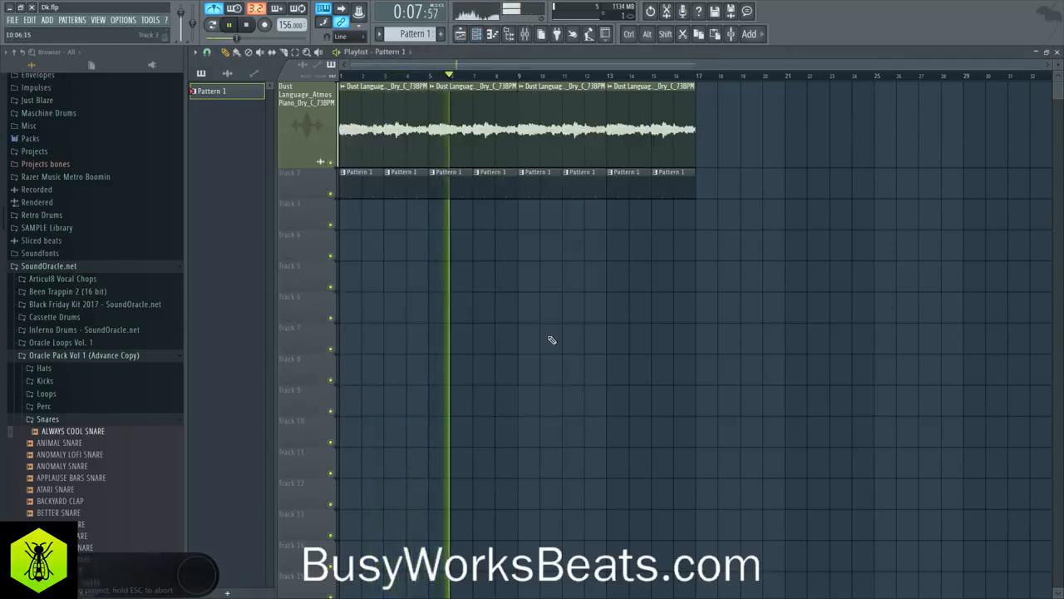
{"action": "key", "text": "ctrl+s"}
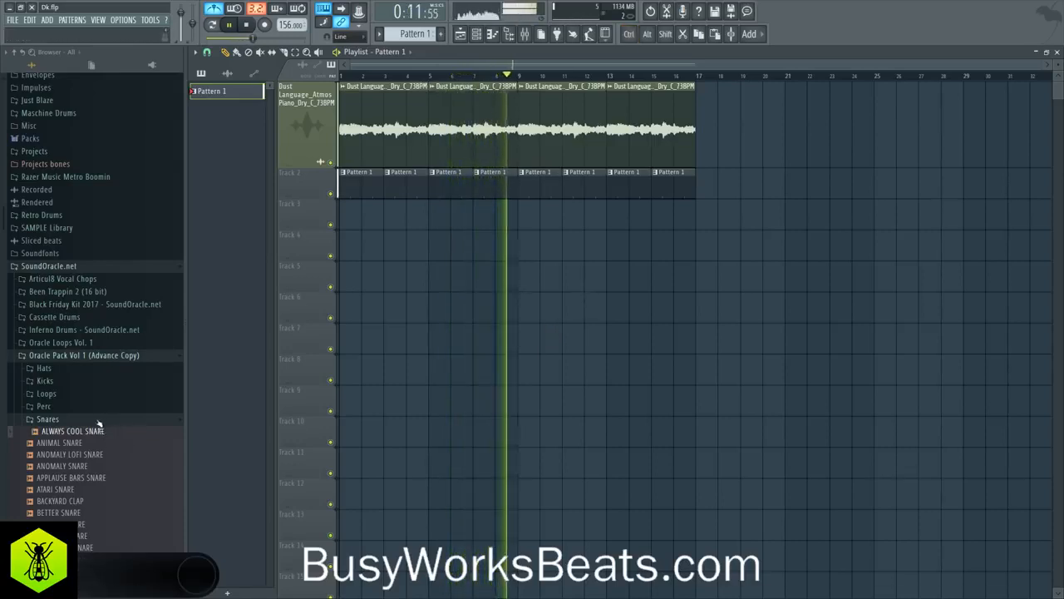
Expand the Kicks folder, restart playback and audition A SOLID SOLUTION KICK against the beat
{"action": "left_click", "coordinate": [77, 382]}
{"action": "key", "text": "space"}
{"action": "key", "text": "space"}
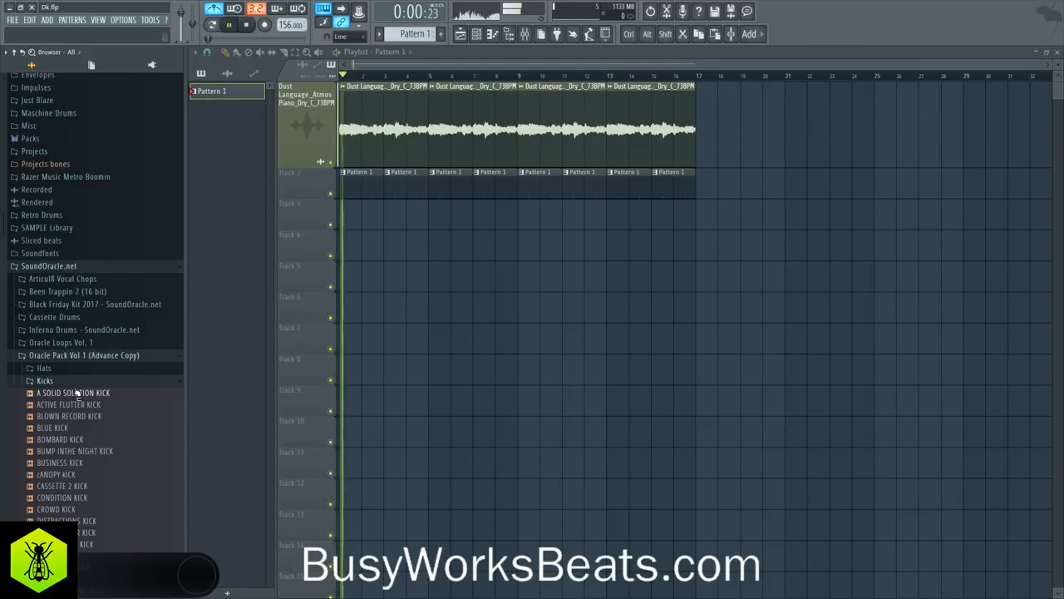
{"action": "left_click", "coordinate": [78, 393]}
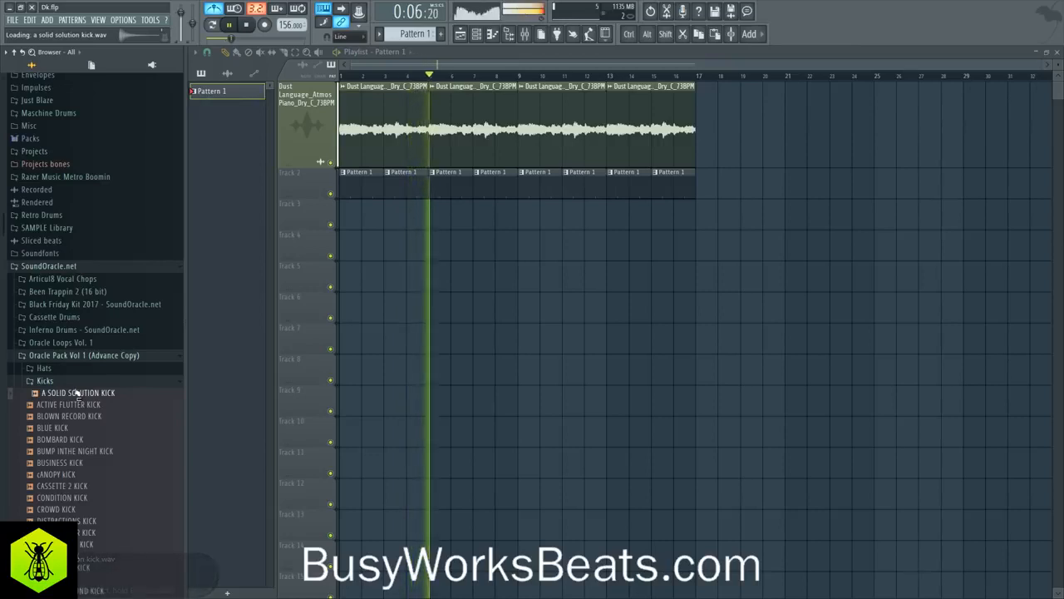
Load A SOLID SOLUTION KICK into a new channel, route it to mixer track 3 and switch to a new Pattern 2
{"action": "right_click", "coordinate": [76, 395]}
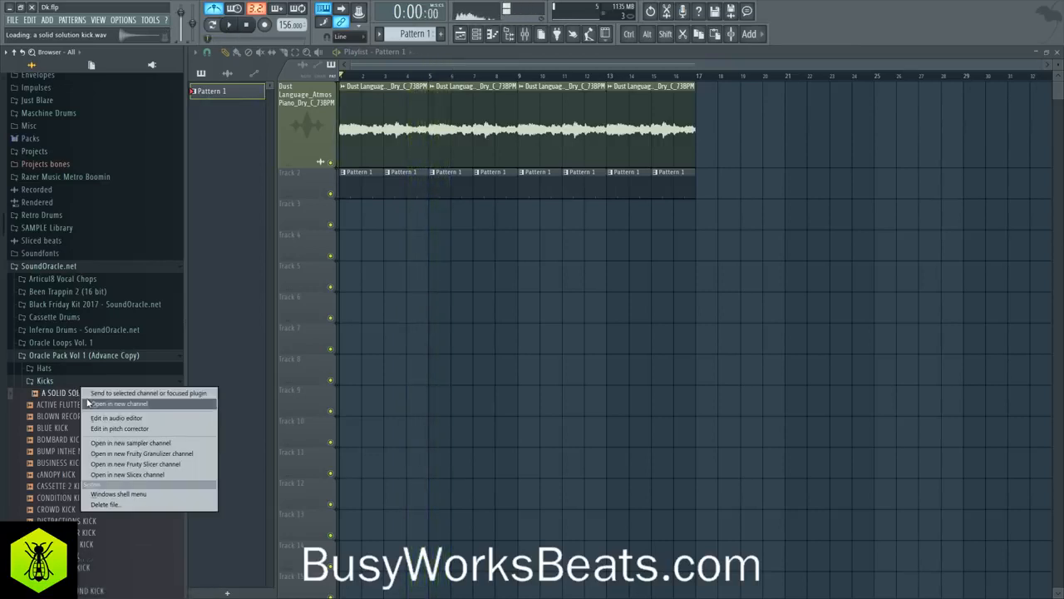
{"action": "left_click", "coordinate": [116, 404]}
{"action": "left_click", "coordinate": [476, 35]}
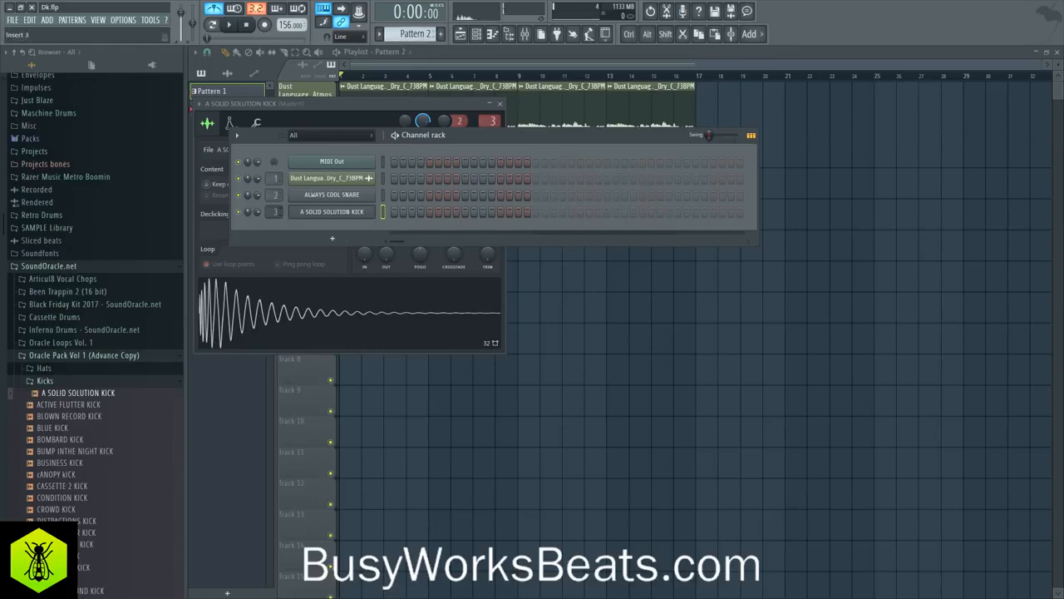
{"action": "key", "text": "F5"}
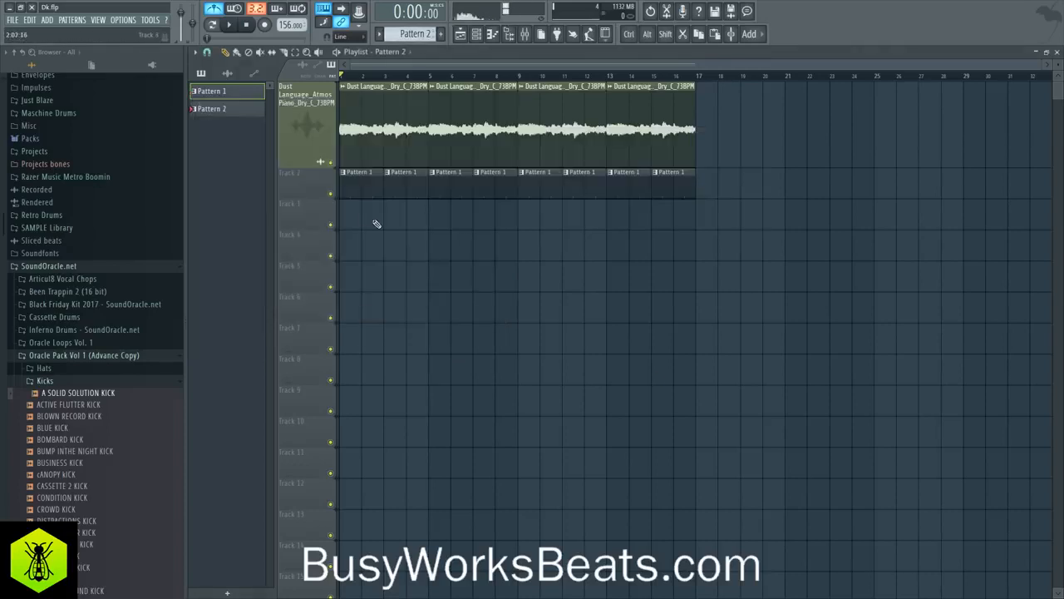
Program A SOLID SOLUTION KICK hits on steps 1, 7, 13 and 15 of Pattern 2, plus further hits in its second bar
{"action": "left_click", "coordinate": [477, 35]}
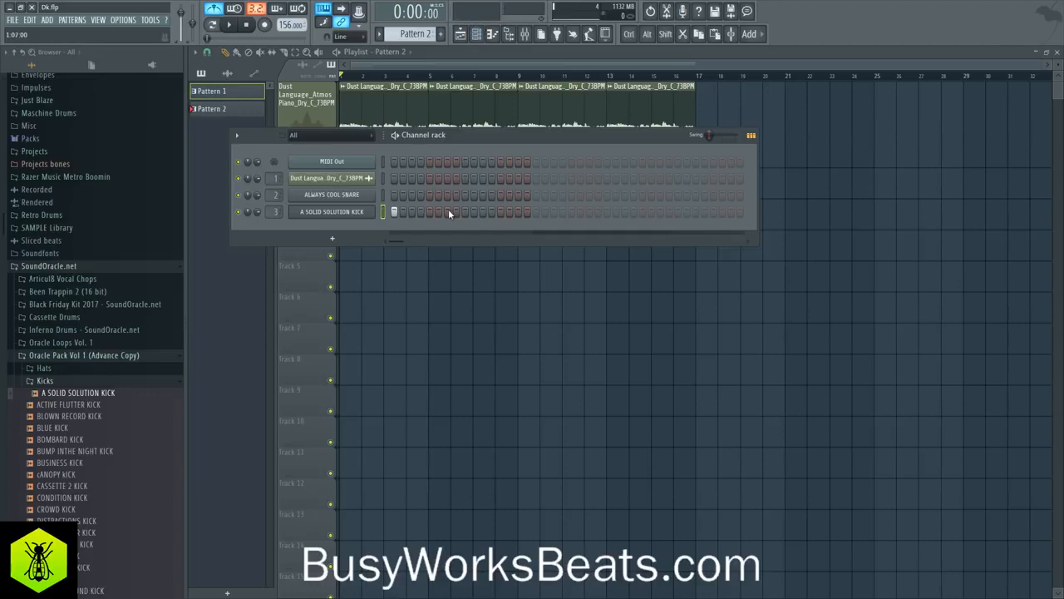
{"action": "left_click", "coordinate": [501, 212]}
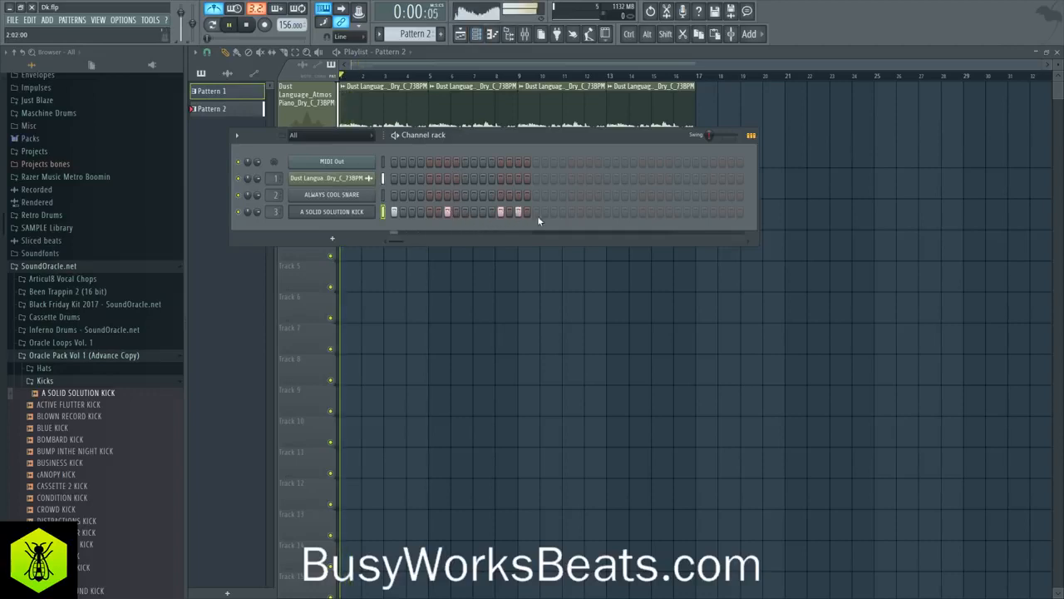
{"action": "left_click", "coordinate": [572, 212]}
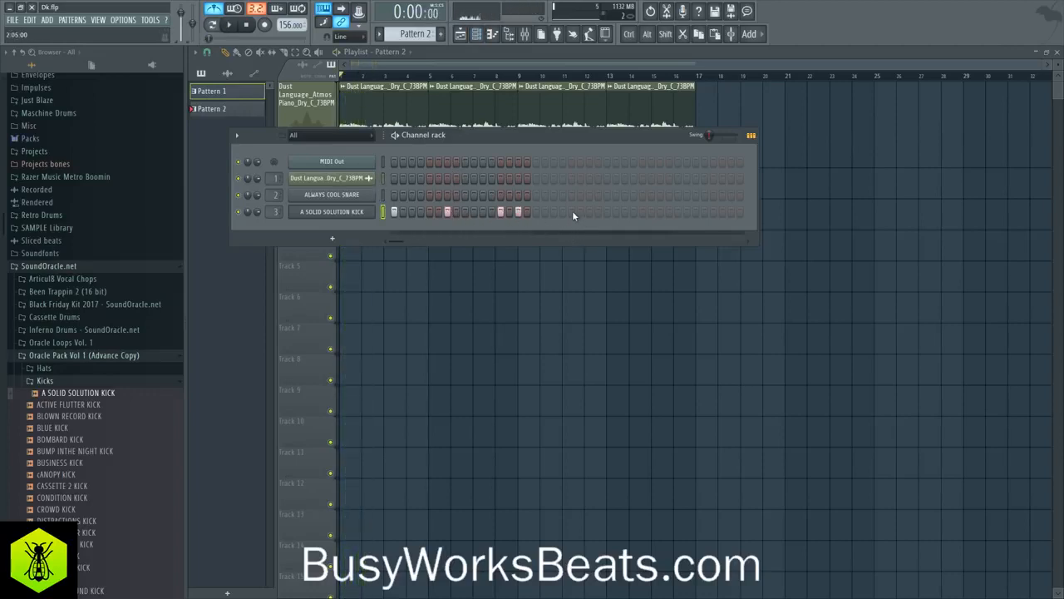
{"action": "left_click", "coordinate": [624, 213]}
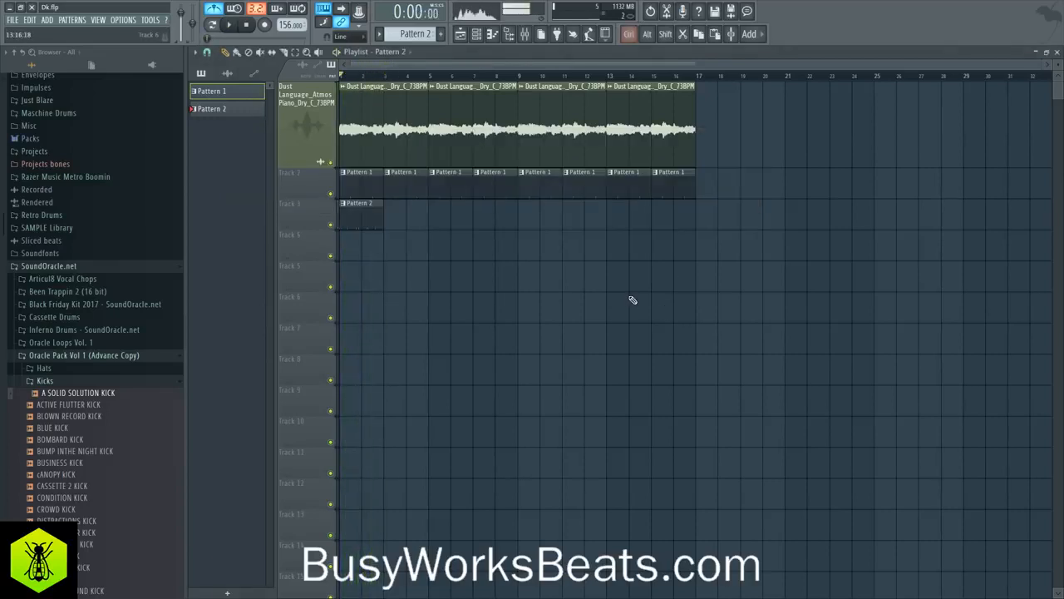
Fill bars 1 to 16 of Track 3 with two-bar Pattern 2 clips and play the arrangement
{"action": "key", "text": "ctrl+s"}
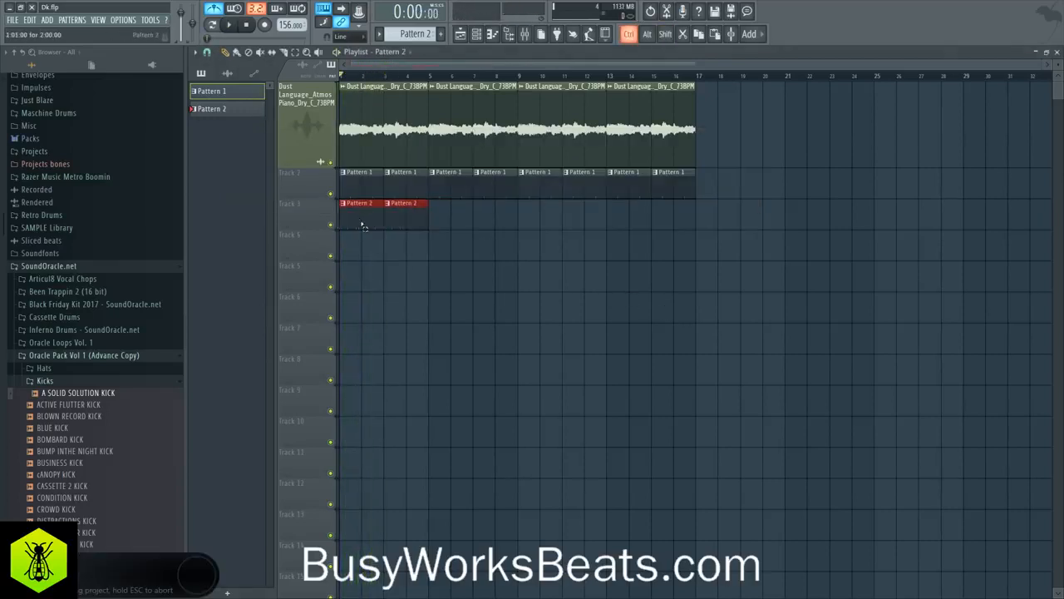
{"action": "mouse_move", "coordinate": [448, 225]}
{"action": "left_mouse_down"}
{"action": "mouse_move", "coordinate": [356, 219]}
{"action": "mouse_move", "coordinate": [516, 227]}
{"action": "left_mouse_up"}
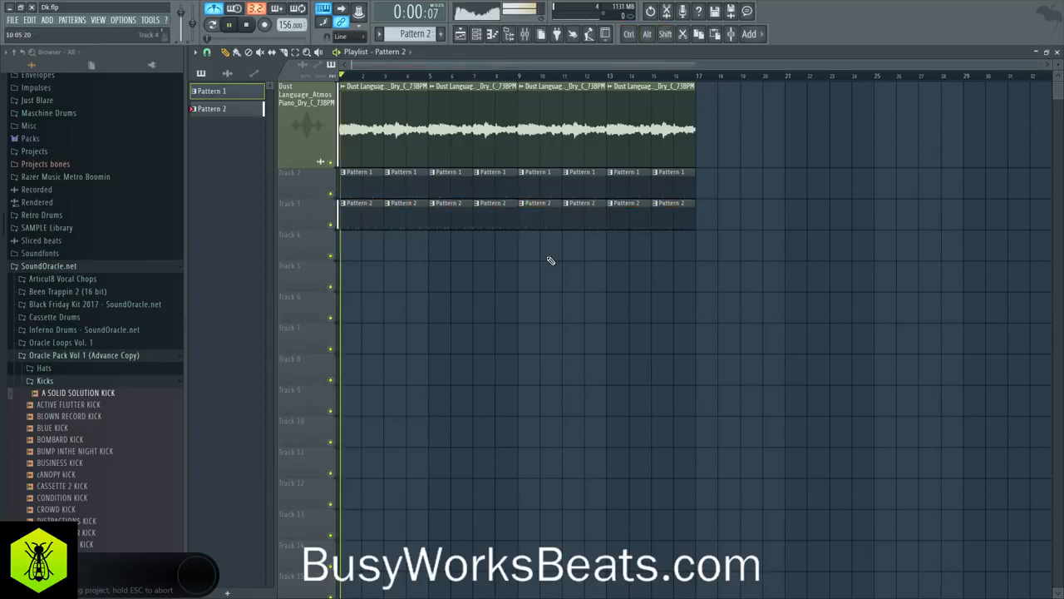
{"action": "key", "text": "space"}
Move all playlist clips one bar later so they start at bar 2, and change the playlist snap setting
{"action": "left_click_drag", "start_coordinate": [740, 258], "coordinate": [380, 118]}
{"action": "left_click_drag", "start_coordinate": [743, 199], "coordinate": [394, 224]}
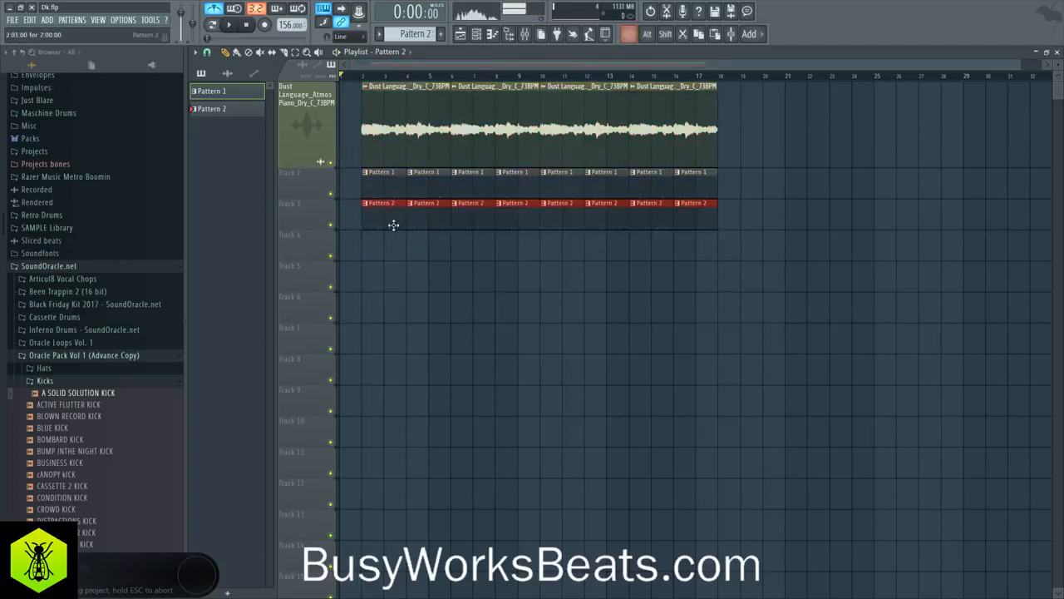
{"action": "left_click", "coordinate": [208, 53]}
{"action": "left_click", "coordinate": [221, 106]}
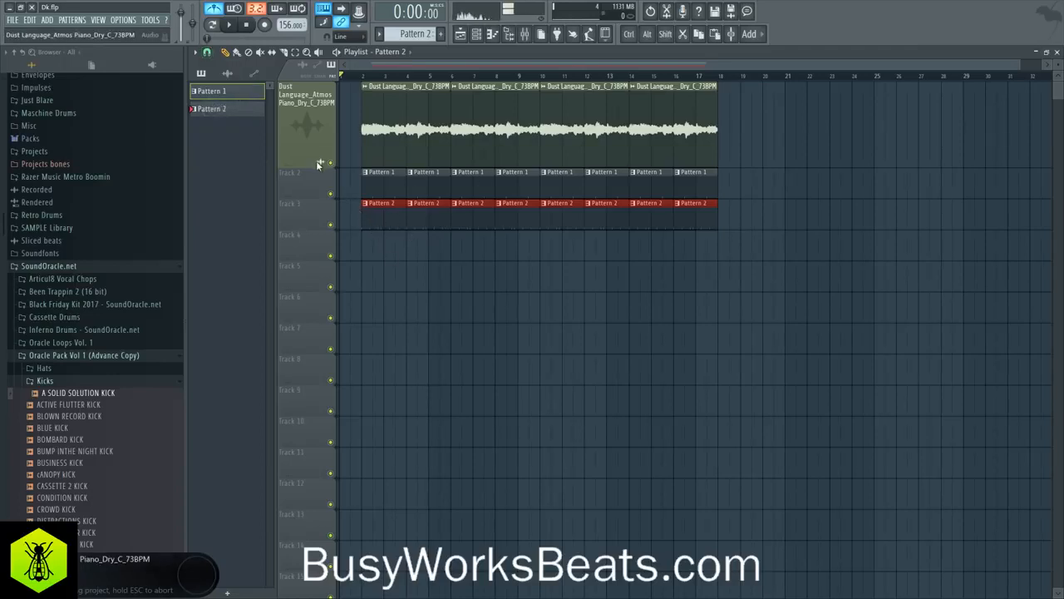
Rename Track 3 as kicks
{"action": "right_click", "coordinate": [310, 214]}
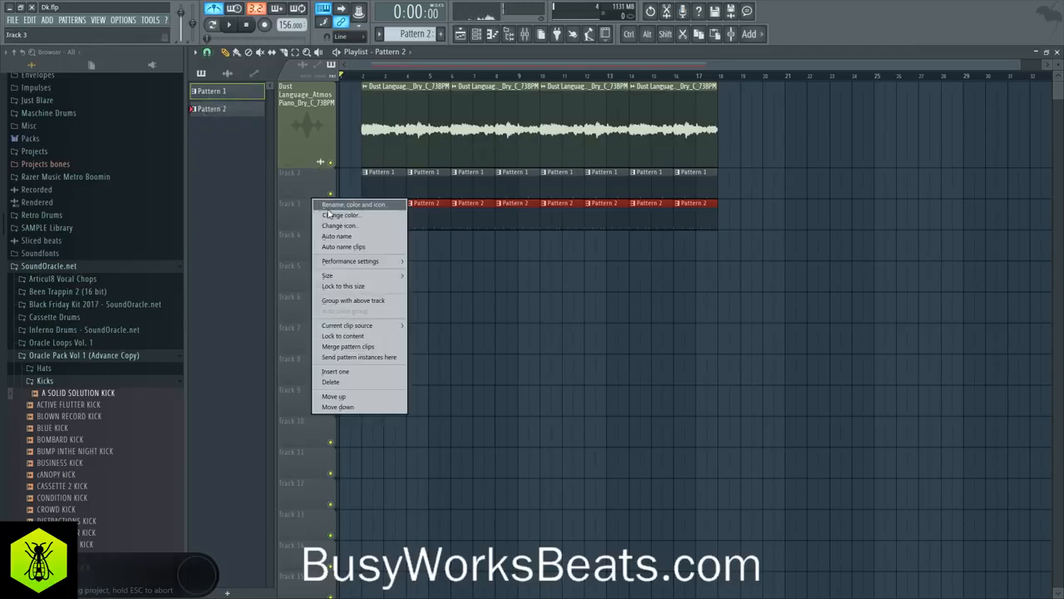
{"action": "left_click", "coordinate": [331, 206]}
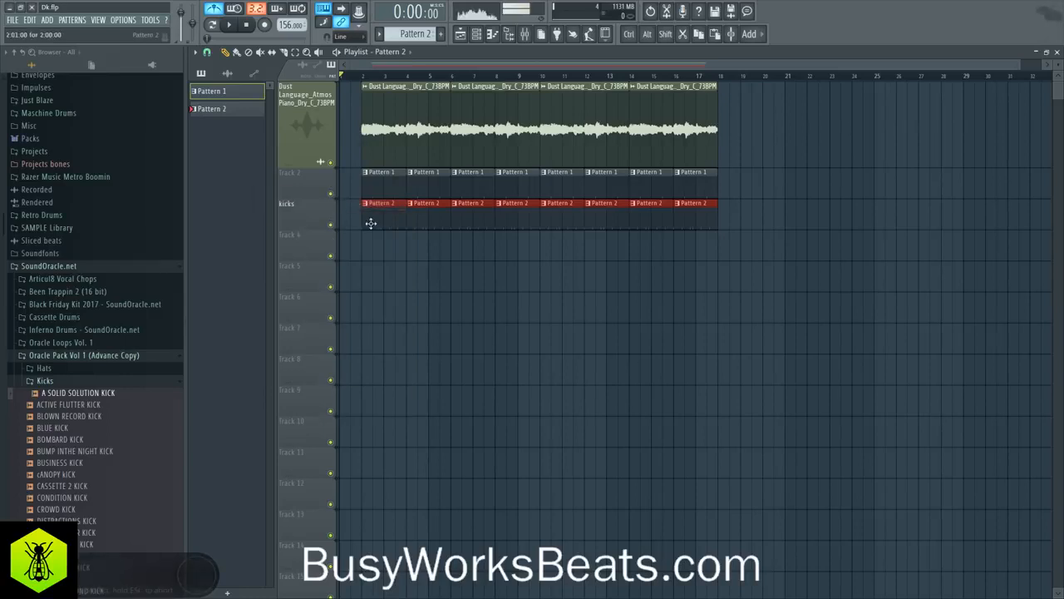
Adjust the playlist snap, select the Pattern 2 clips on the kicks track and nudge them slightly earlier to 1:16:15 during playback
{"action": "left_click", "coordinate": [207, 52]}
{"action": "left_click", "coordinate": [221, 106]}
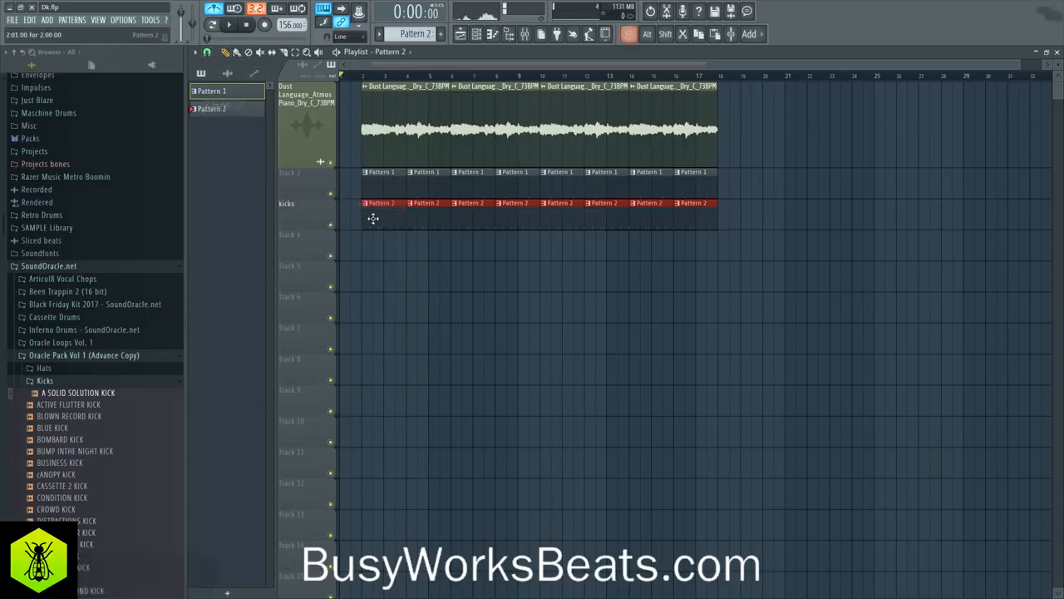
{"action": "left_click_drag", "start_coordinate": [373, 218], "coordinate": [750, 214]}
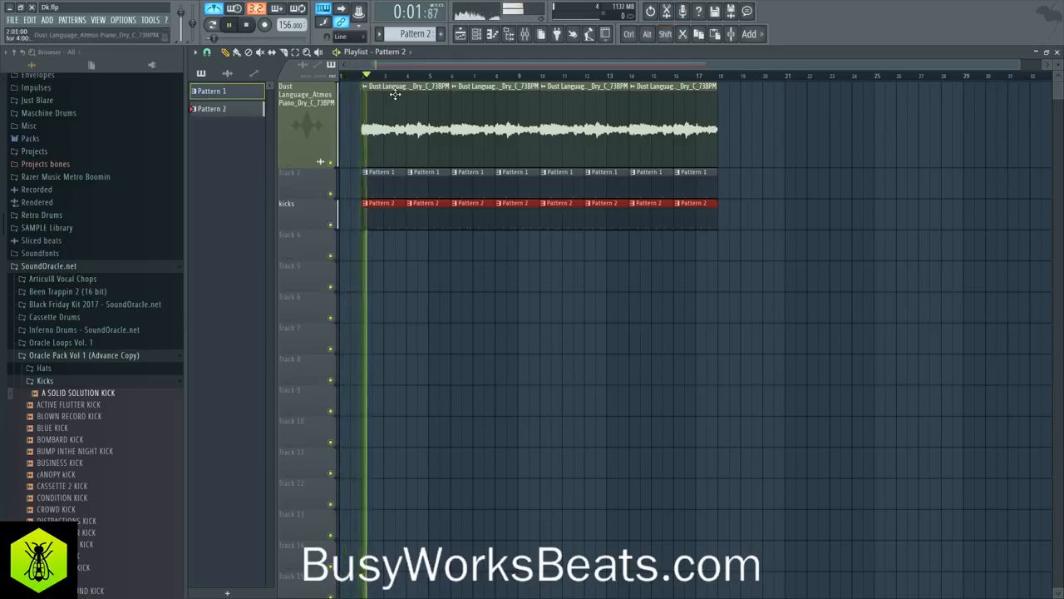
{"action": "key", "text": "shift+Left"}
{"action": "key", "text": "shift+Left"}
{"action": "key", "text": "shift+Left"}
{"action": "key", "text": "shift+Left"}
{"action": "key", "text": "shift+Left"}
{"action": "key", "text": "shift+Left"}
{"action": "key", "text": "shift+Left"}
{"action": "key", "text": "shift+Left"}
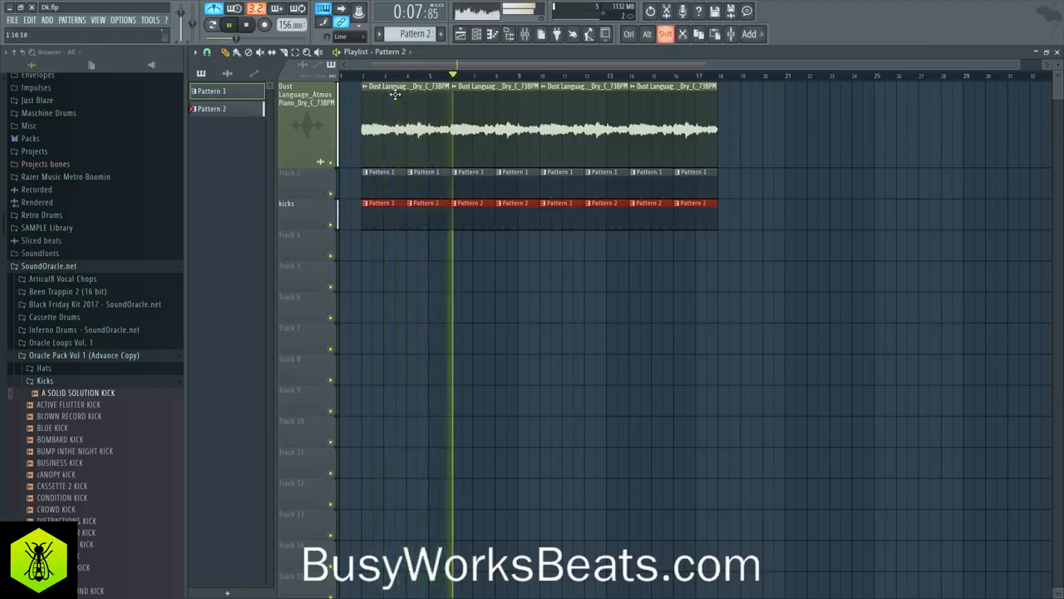
{"action": "key", "text": "shift+Left"}
{"action": "key", "text": "shift+Left"}
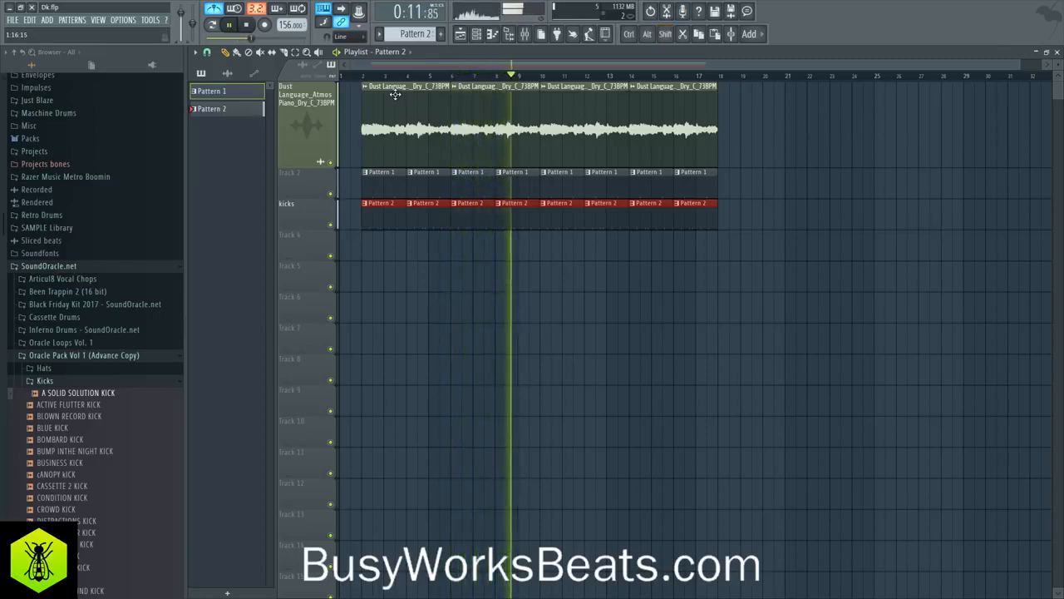
Nudge the selected Pattern 2 clips on the kicks track slightly earlier, check their timing in playback, and deselect them
{"action": "key", "text": "shift+Left"}
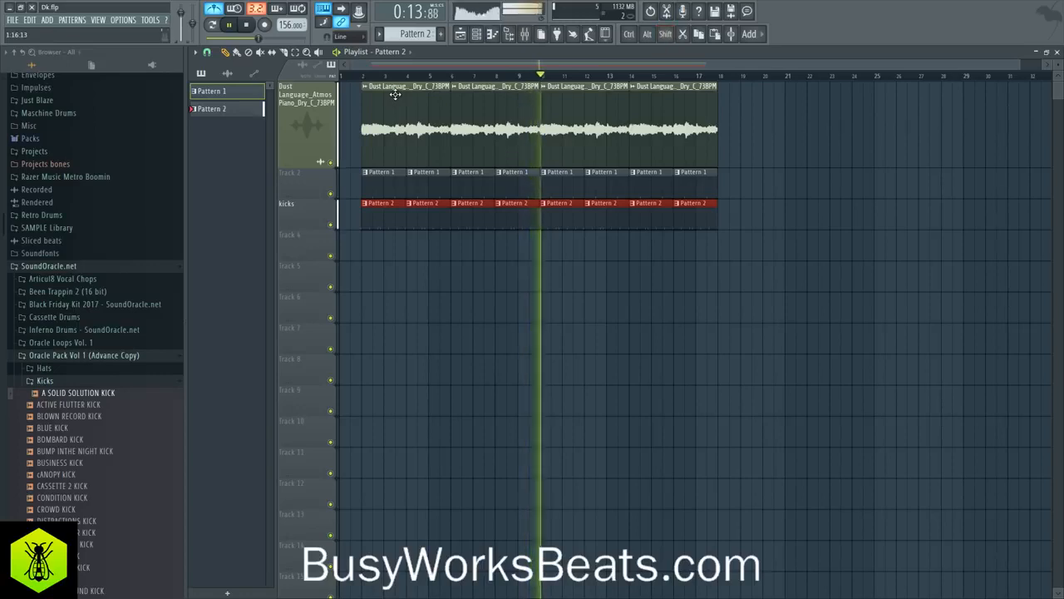
{"action": "key", "text": "space"}
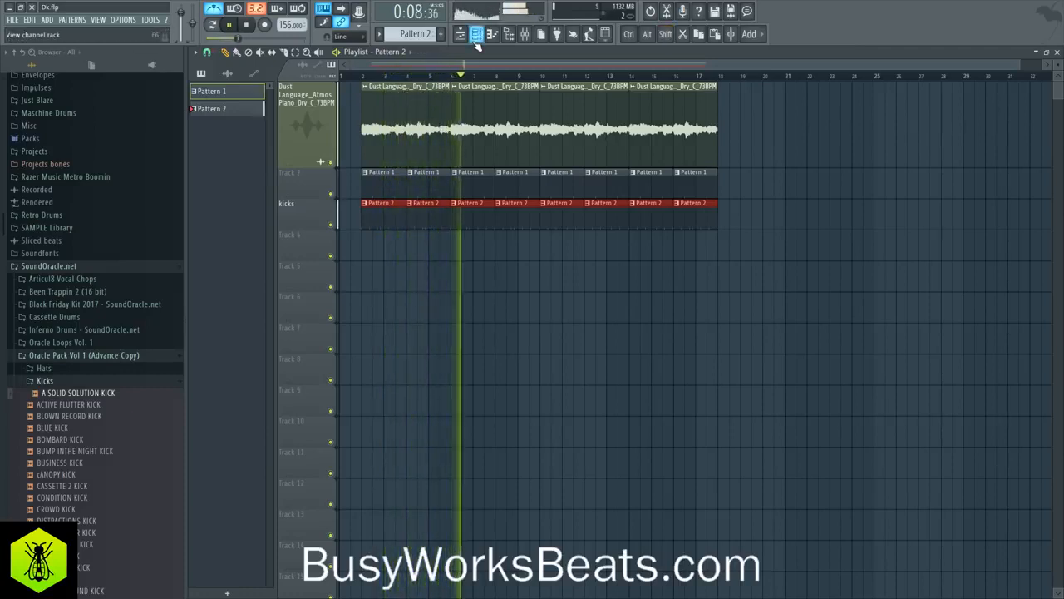
{"action": "left_click", "coordinate": [506, 297]}
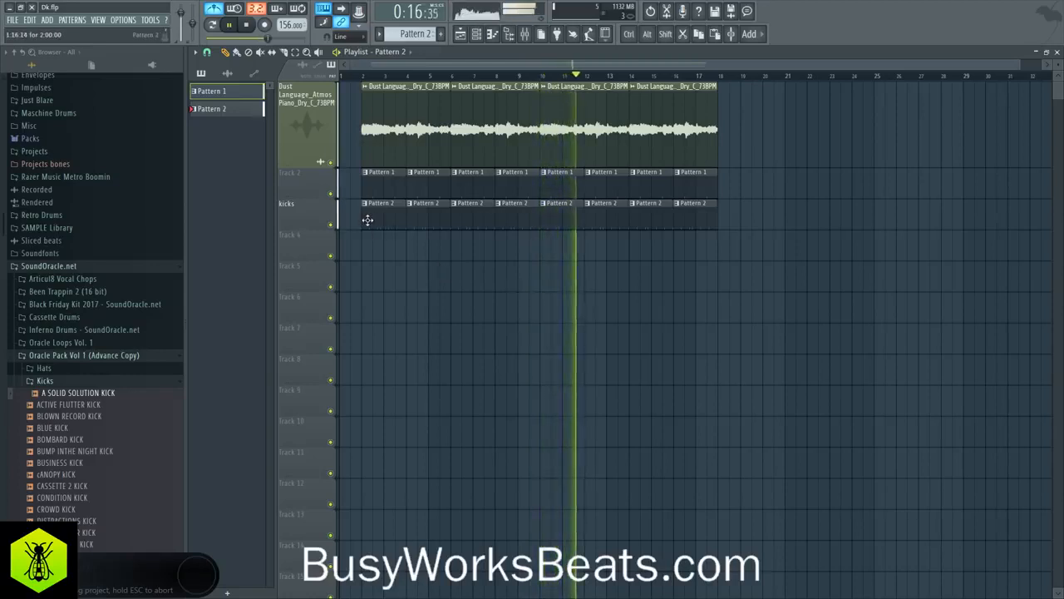
Move all playlist clips back to start at bar 1, set the playlist snap to Bar and clear the selection
{"action": "left_click_drag", "start_coordinate": [368, 220], "coordinate": [347, 119]}
{"action": "key", "text": "space"}
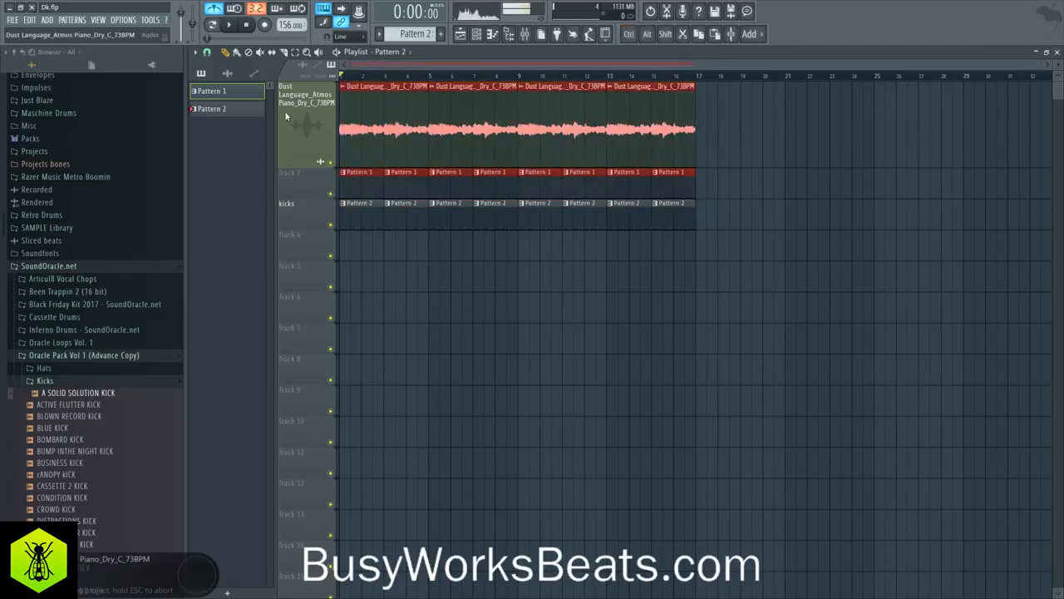
{"action": "left_click", "coordinate": [207, 53]}
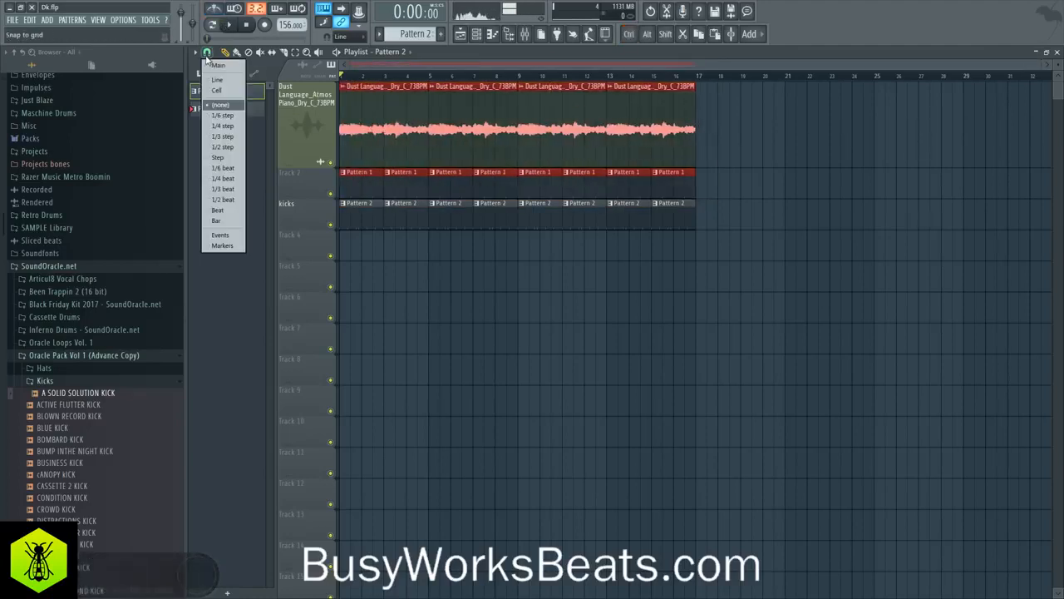
{"action": "left_click", "coordinate": [229, 220]}
{"action": "left_click", "coordinate": [405, 290]}
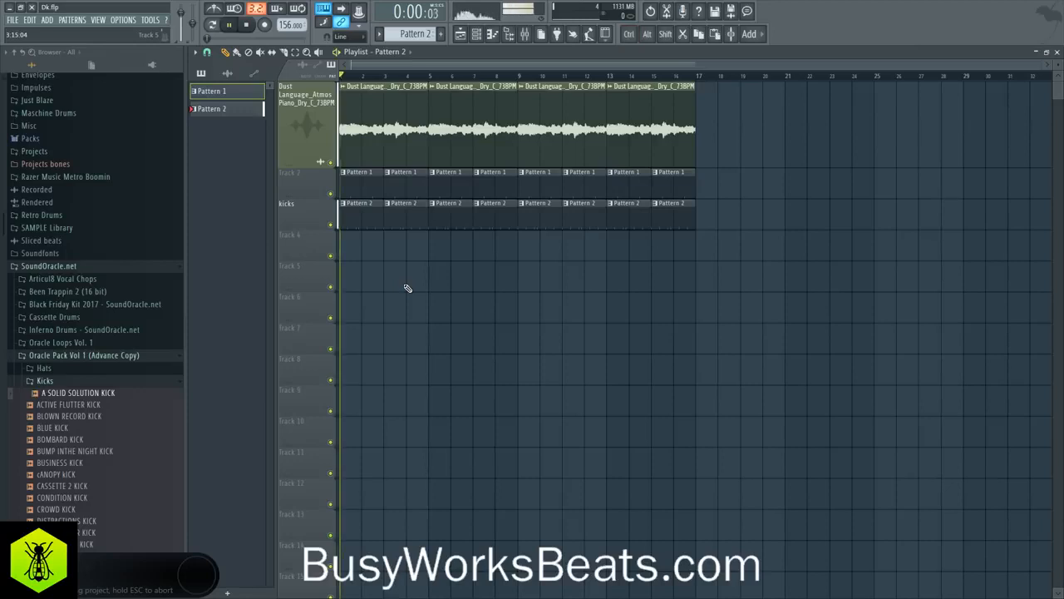
Turn the playlist snap off, shift the piano audio clips slightly later to 1:01:04 and save the project
{"action": "key", "text": "space"}
{"action": "left_click_drag", "start_coordinate": [715, 82], "coordinate": [356, 121]}
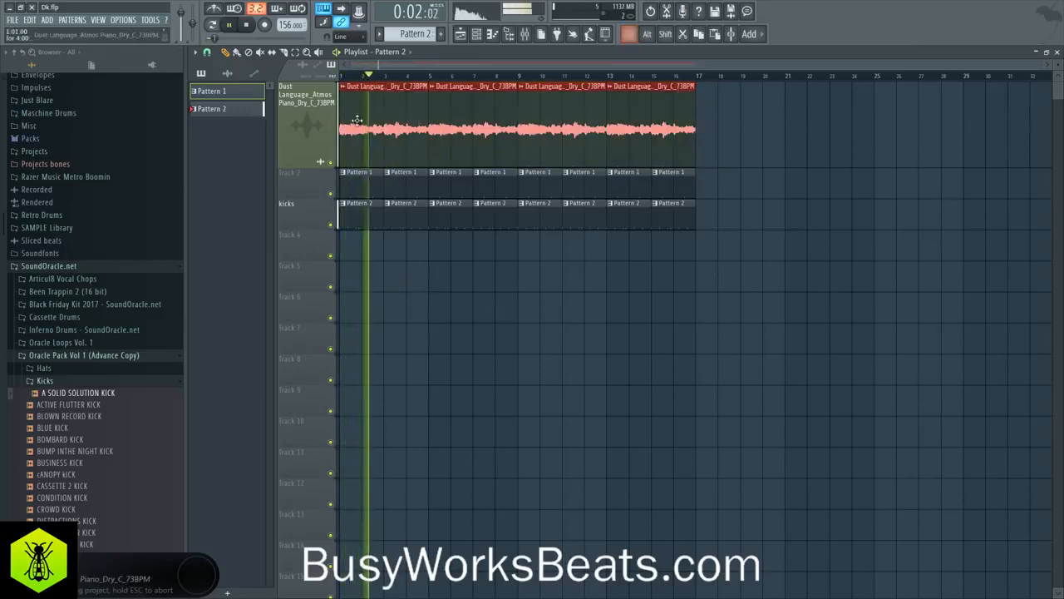
{"action": "key", "text": "space"}
{"action": "left_click", "coordinate": [207, 53]}
{"action": "left_click", "coordinate": [222, 105]}
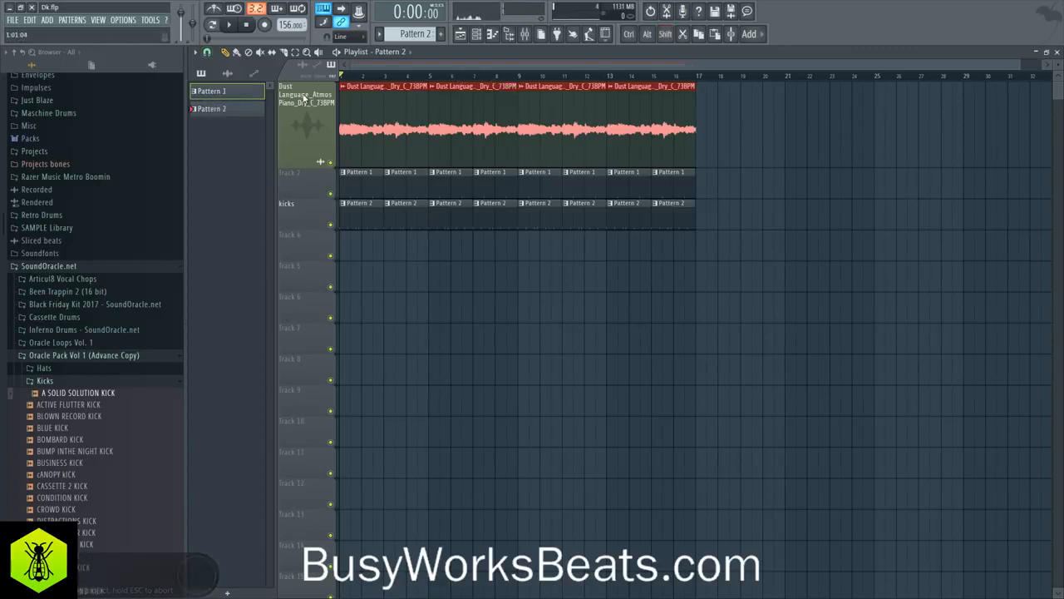
{"action": "left_click", "coordinate": [469, 292]}
{"action": "key", "text": "ctrl+s"}
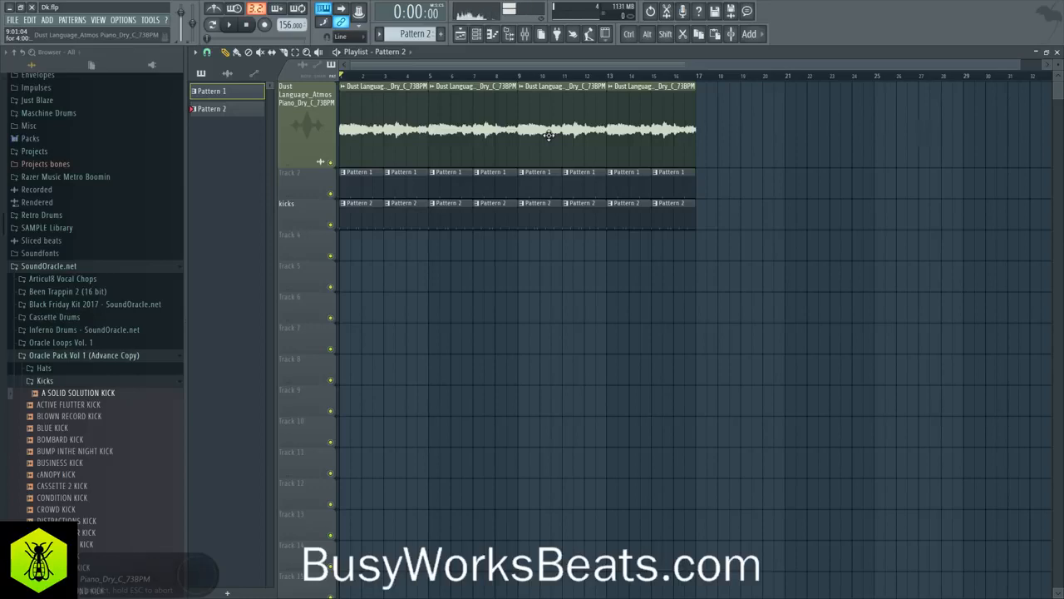
{"action": "key", "text": "ctrl+s"}
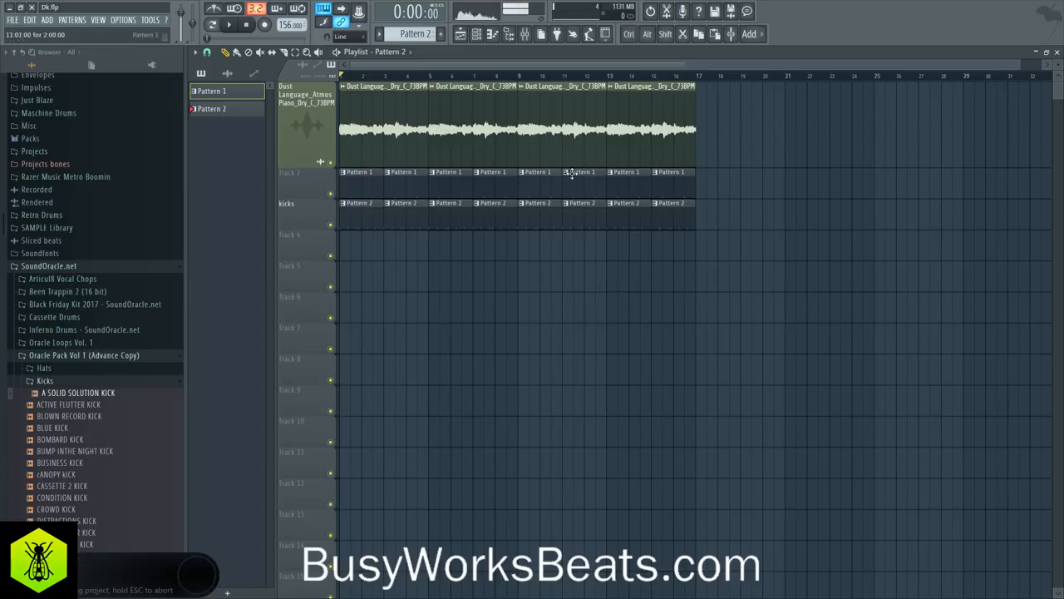
Play the arrangement with the piano clips selected to check their timing against the snares and kicks
{"action": "key", "text": "space"}
{"action": "scroll", "coordinate": [400, 85], "scroll_direction": "up", "scroll_amount": 5}
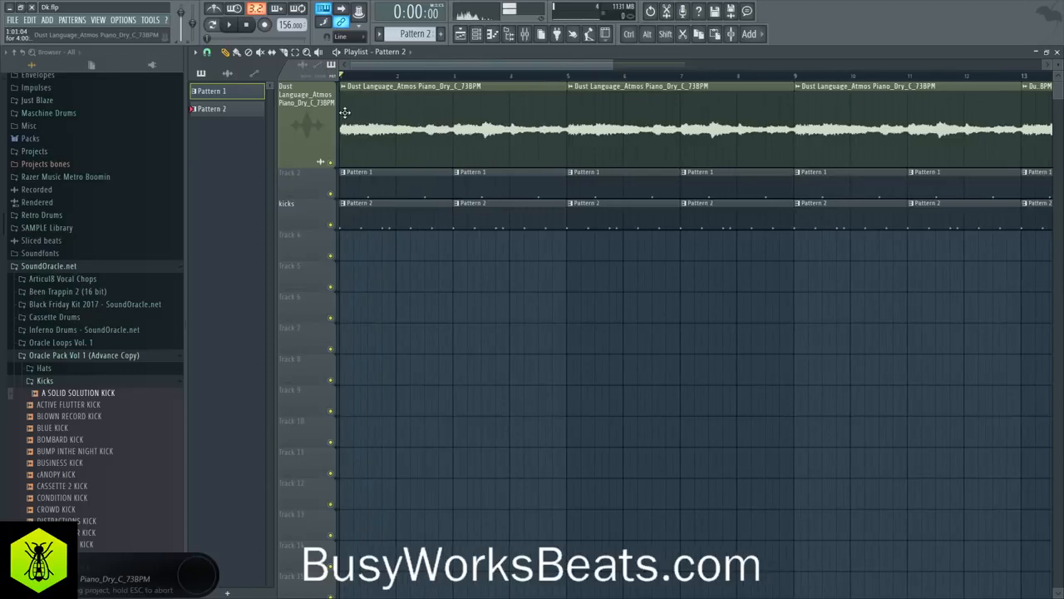
{"action": "key", "text": "space"}
{"action": "left_click_drag", "start_coordinate": [345, 89], "coordinate": [336, 163]}
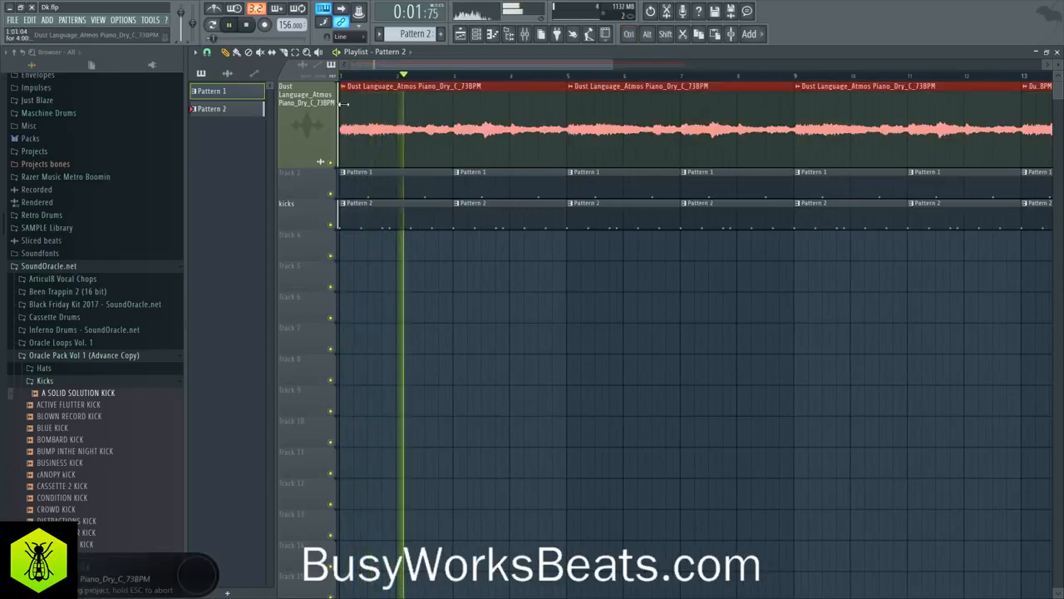
{"action": "scroll", "coordinate": [345, 105], "scroll_direction": "up", "scroll_amount": 2}
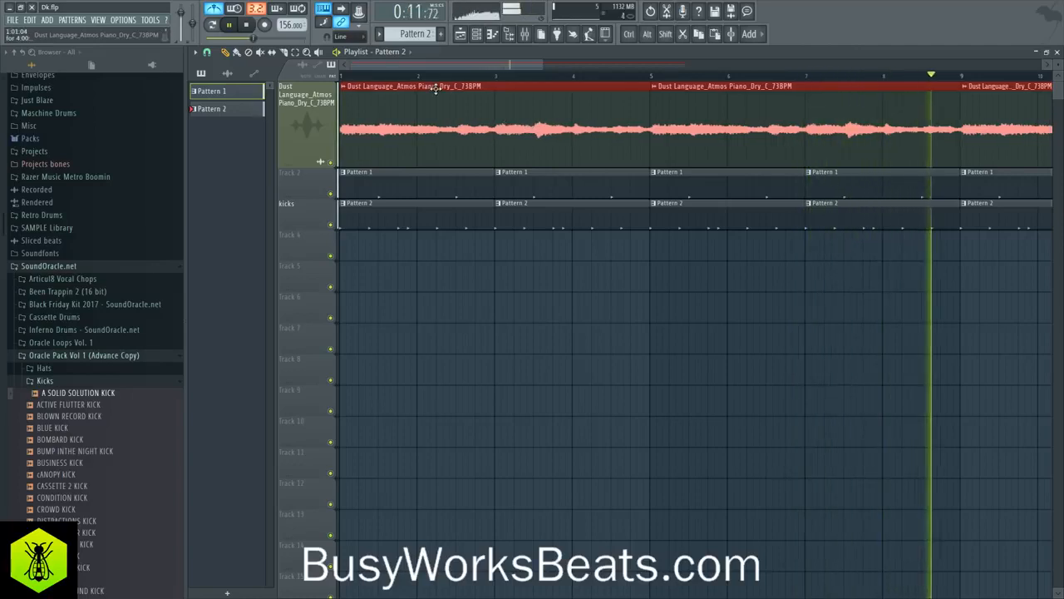
{"action": "scroll", "coordinate": [435, 87], "scroll_direction": "down", "scroll_amount": 5}
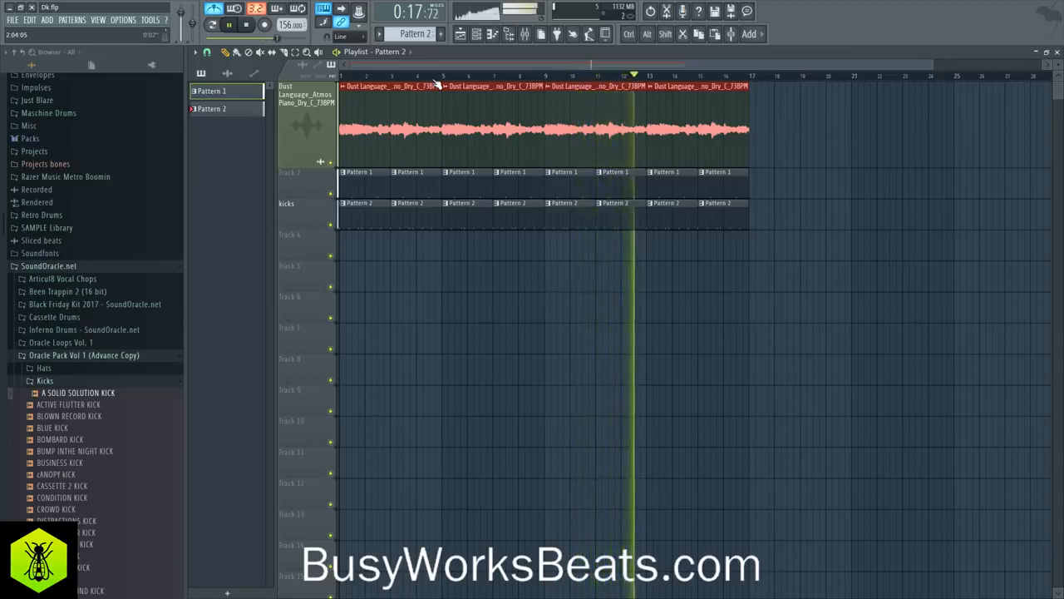
{"action": "left_click", "coordinate": [408, 361]}
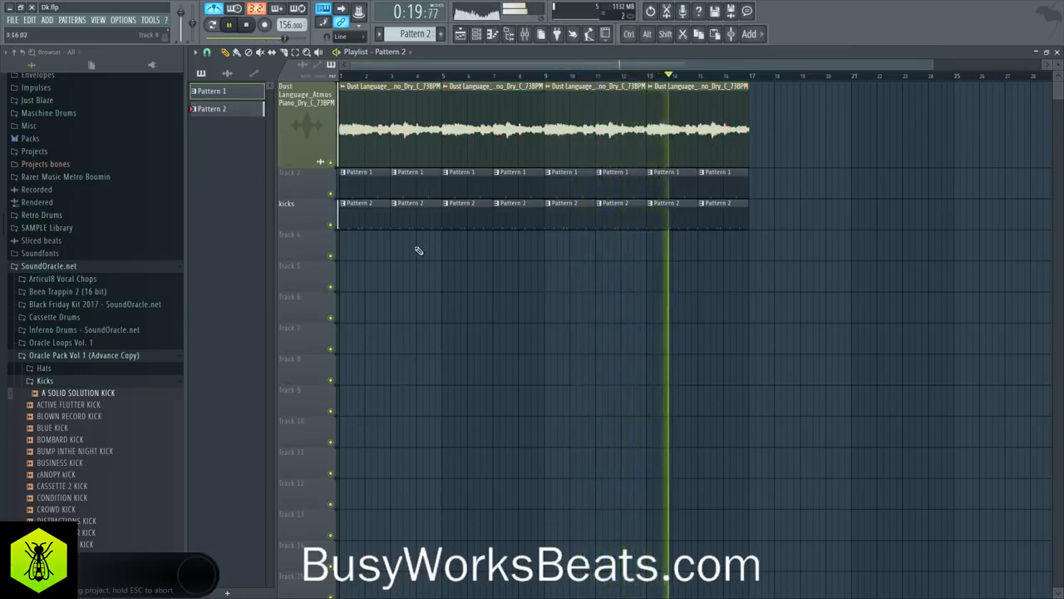
Stop playback and adjust the fade-out of the A SOLID SOLUTION KICK channel in its sampler settings
{"action": "key", "text": "F6"}
{"action": "key", "text": "space"}
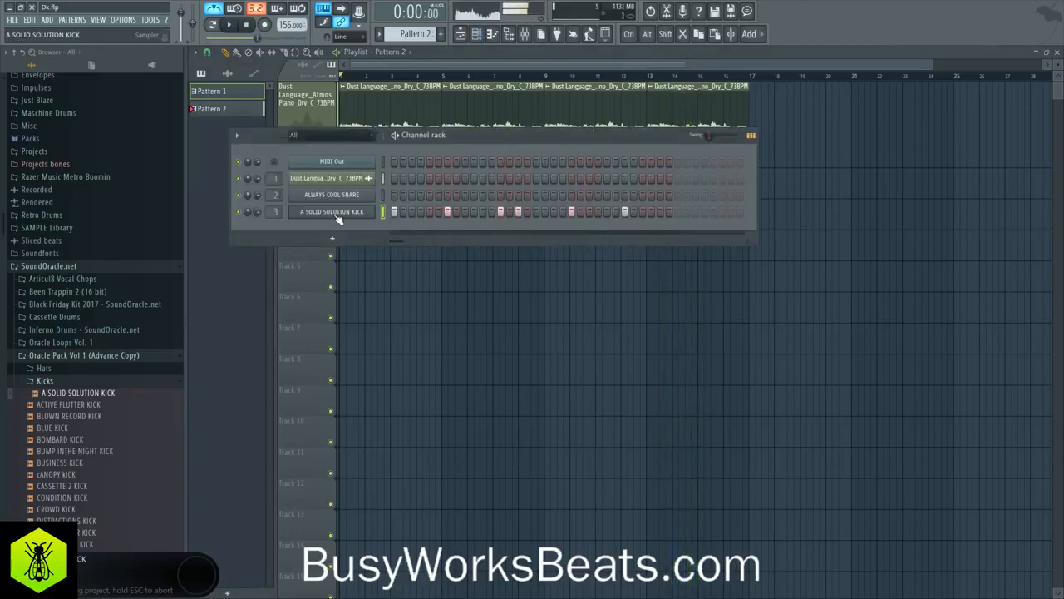
{"action": "left_click", "coordinate": [336, 213]}
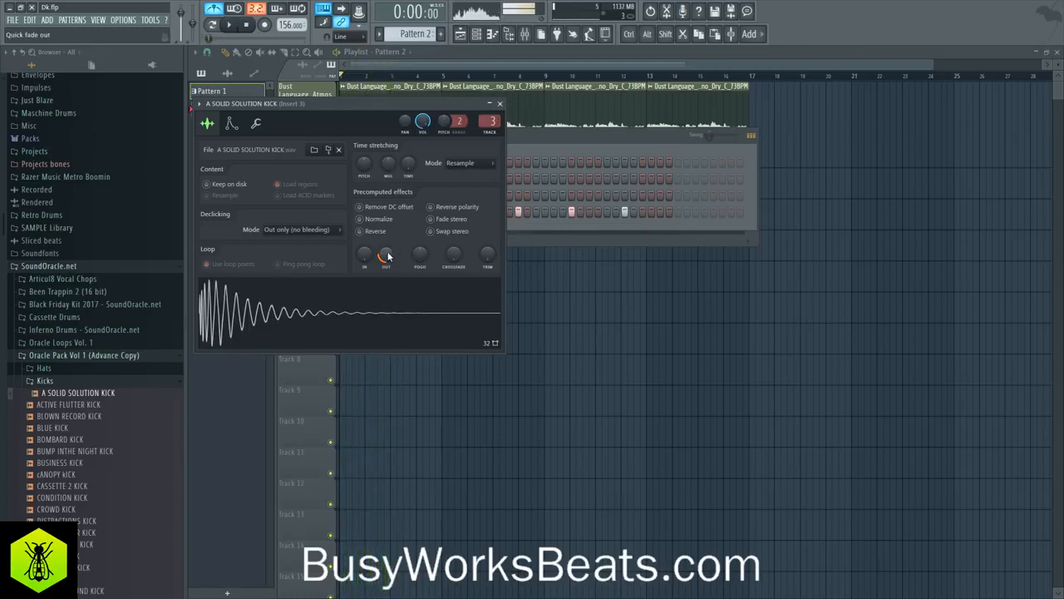
{"action": "left_click", "coordinate": [500, 105]}
Audition the Oracle Pack Vol 1 kicks one after another against the playing arrangement, from ACTIVE FLUTTER KICK to Tom Ford Kick
{"action": "scroll", "coordinate": [106, 418], "scroll_direction": "down", "scroll_amount": 4}
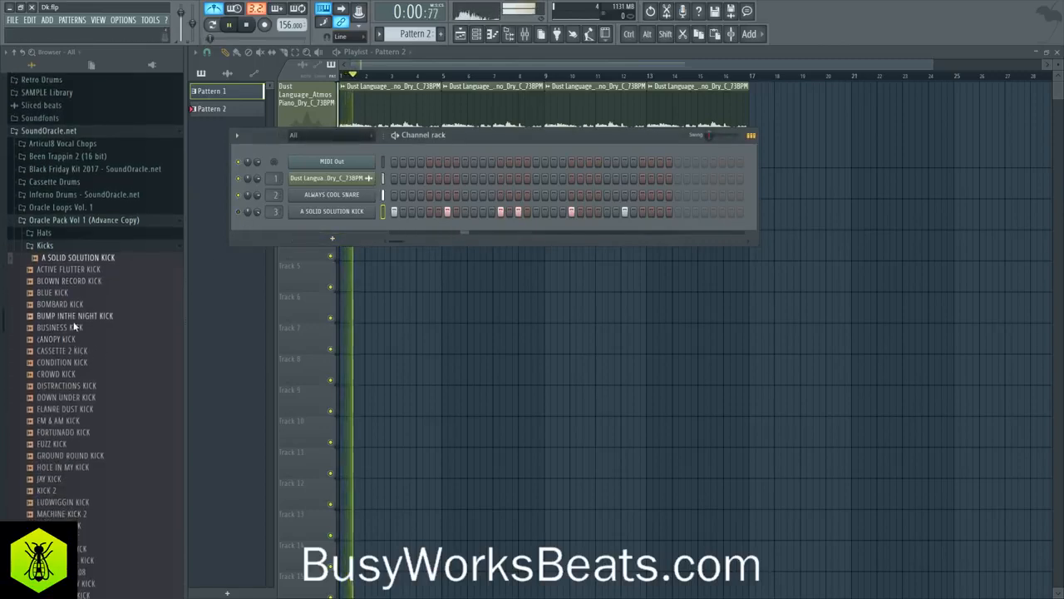
{"action": "left_click", "coordinate": [74, 275]}
{"action": "left_click", "coordinate": [74, 299]}
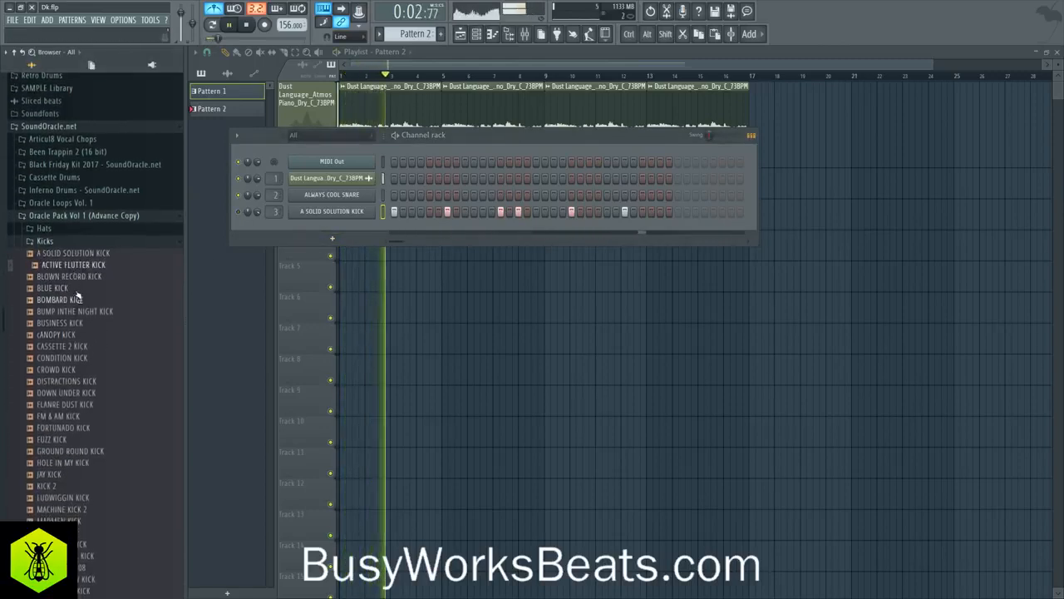
{"action": "key", "text": "space"}
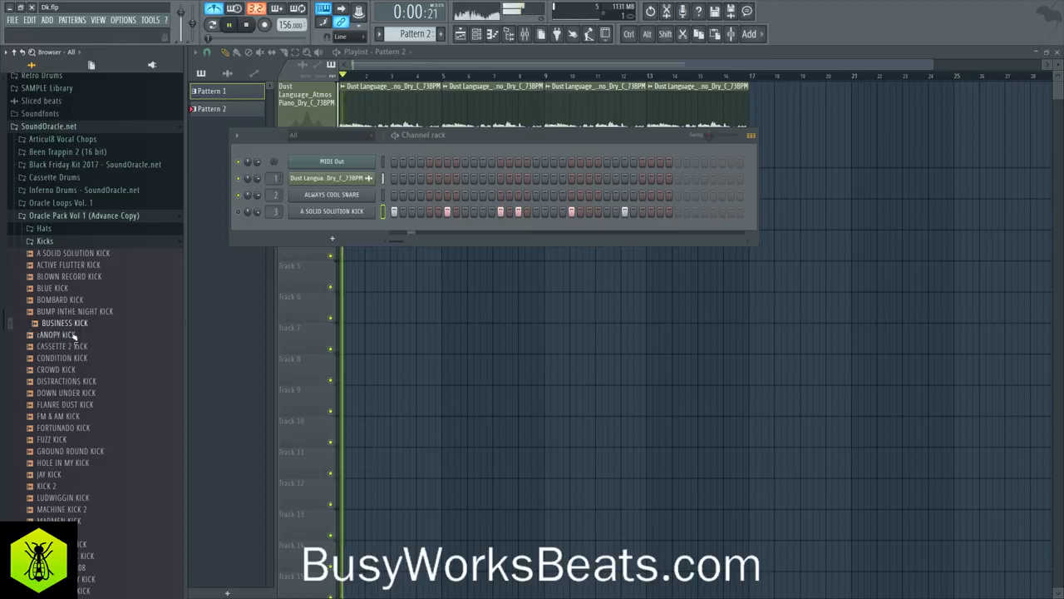
{"action": "left_click", "coordinate": [73, 335]}
{"action": "left_click", "coordinate": [73, 348]}
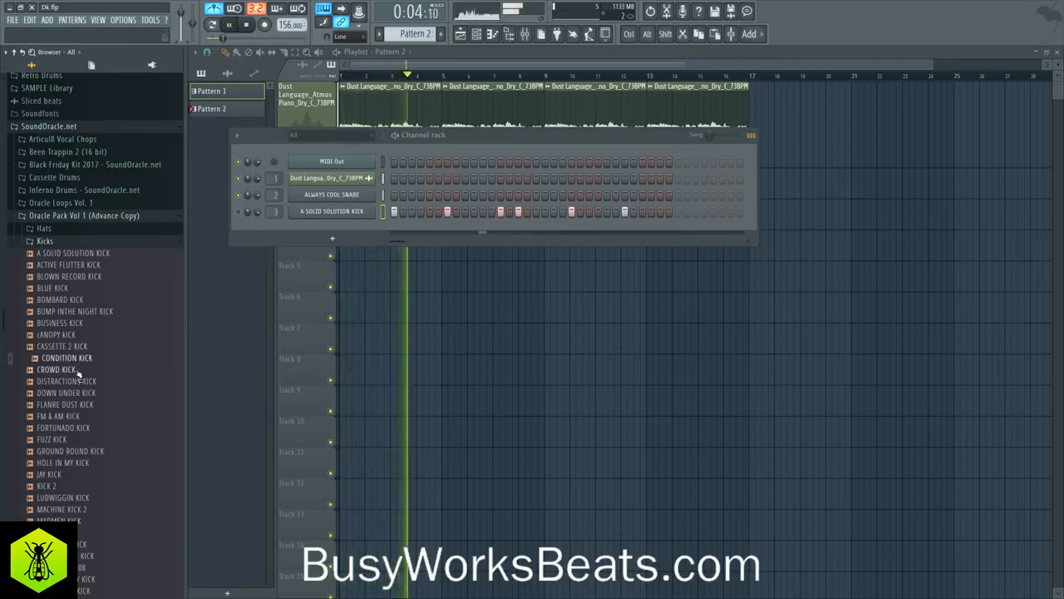
{"action": "left_click", "coordinate": [79, 371]}
{"action": "left_click", "coordinate": [75, 381]}
{"action": "left_click", "coordinate": [75, 394]}
{"action": "left_click", "coordinate": [75, 405]}
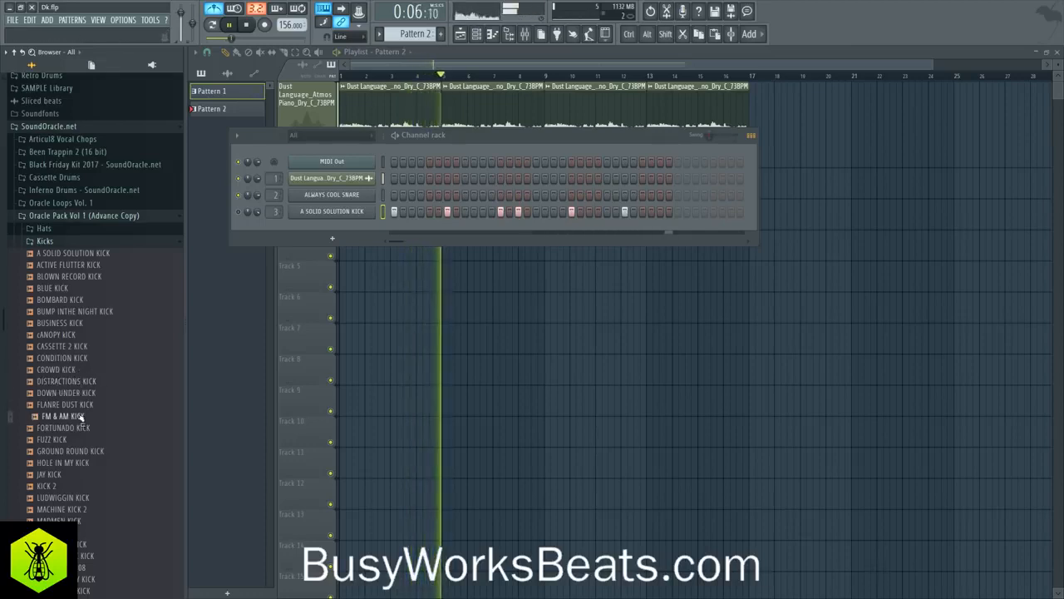
{"action": "key", "text": "Down"}
{"action": "key", "text": "Down"}
{"action": "key", "text": "Down"}
{"action": "key", "text": "Down"}
{"action": "key", "text": "Down"}
{"action": "key", "text": "Down"}
{"action": "key", "text": "Down"}
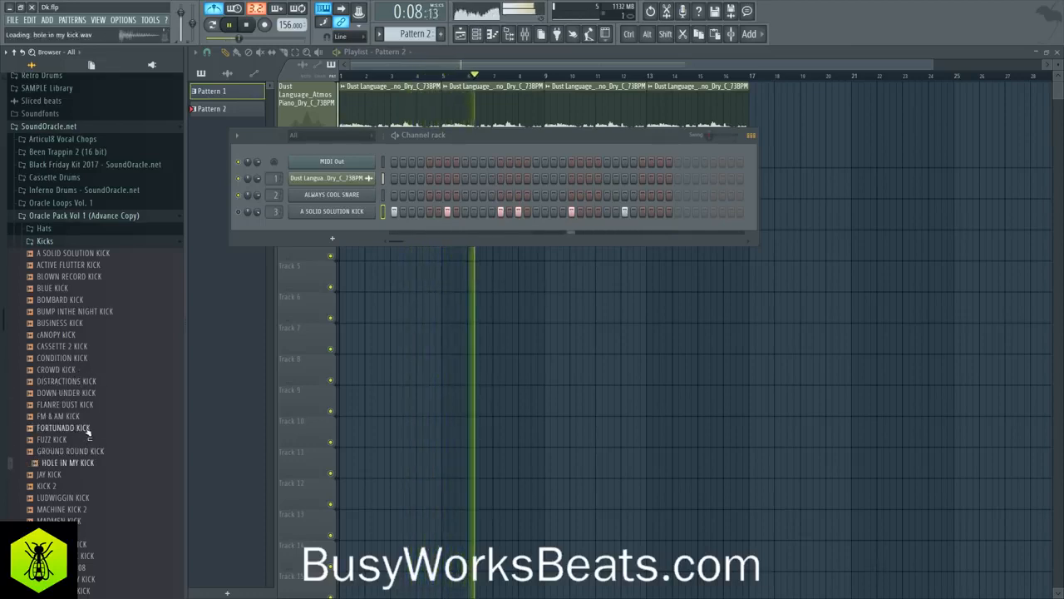
{"action": "scroll", "coordinate": [86, 420], "scroll_direction": "down", "scroll_amount": 2}
{"action": "key", "text": "Down"}
{"action": "key", "text": "Down"}
{"action": "key", "text": "Down"}
{"action": "key", "text": "Down"}
{"action": "key", "text": "Down"}
{"action": "key", "text": "Down"}
{"action": "key", "text": "Down"}
{"action": "key", "text": "Down"}
{"action": "key", "text": "Down"}
{"action": "scroll", "coordinate": [96, 391], "scroll_direction": "down", "scroll_amount": 5}
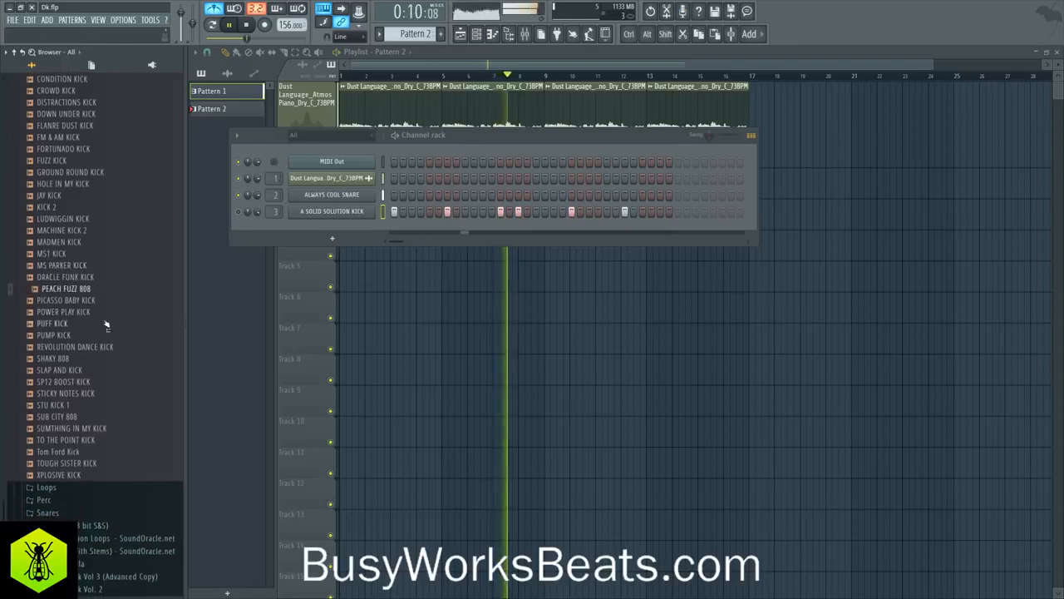
{"action": "left_click", "coordinate": [79, 334]}
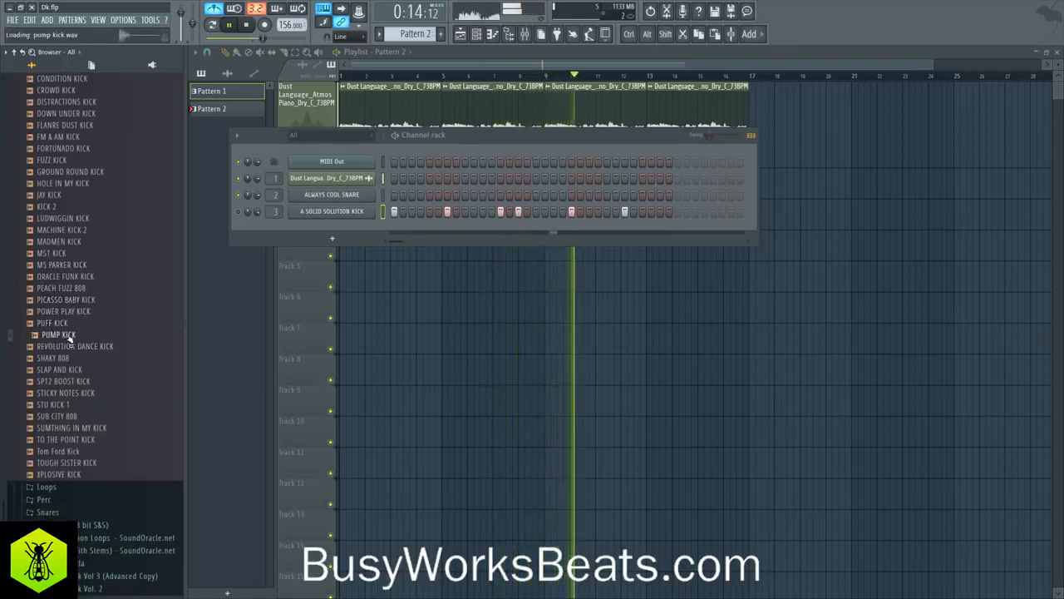
{"action": "key", "text": "Down"}
{"action": "key", "text": "Down"}
{"action": "key", "text": "Down"}
{"action": "key", "text": "Down"}
{"action": "key", "text": "Down"}
{"action": "key", "text": "Down"}
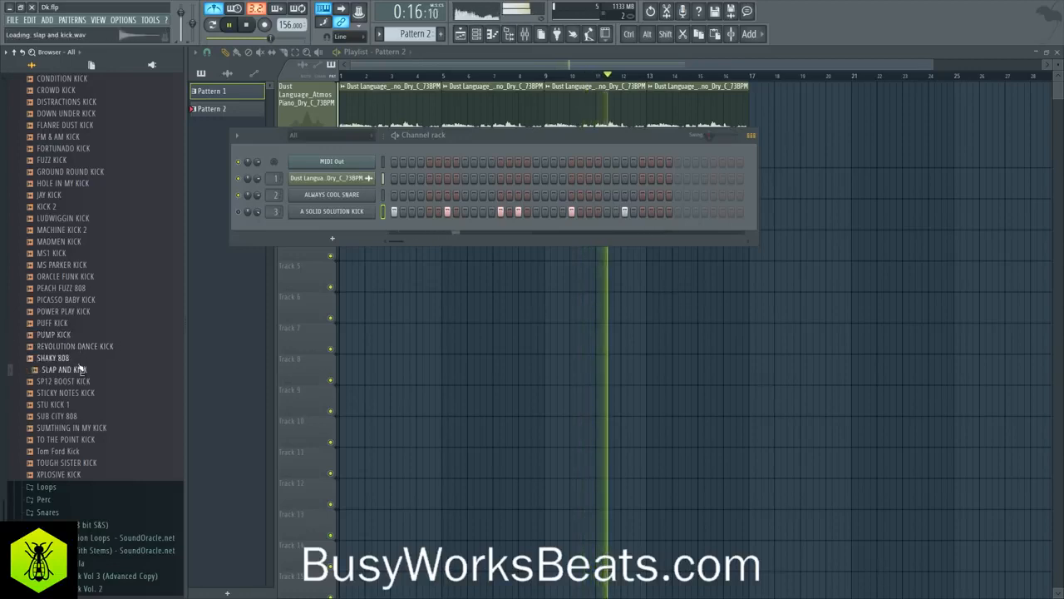
{"action": "key", "text": "Down"}
{"action": "key", "text": "Down"}
{"action": "key", "text": "Down"}
{"action": "key", "text": "Down"}
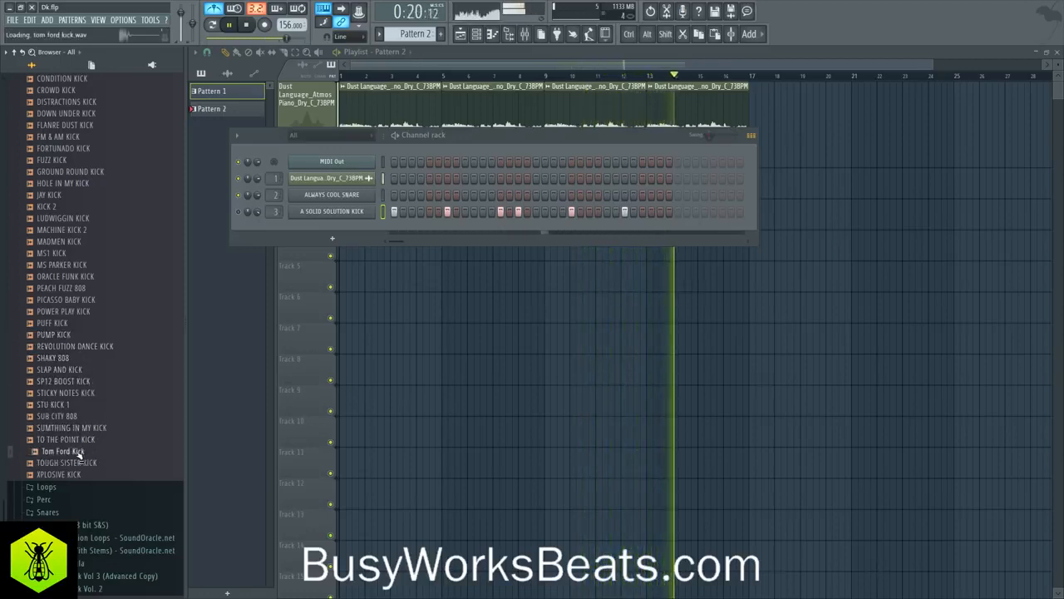
Replace channel 3's kick sample with Tom Ford Kick, unmute the channel and raise the sample's trim to maximum
{"action": "key", "text": "space"}
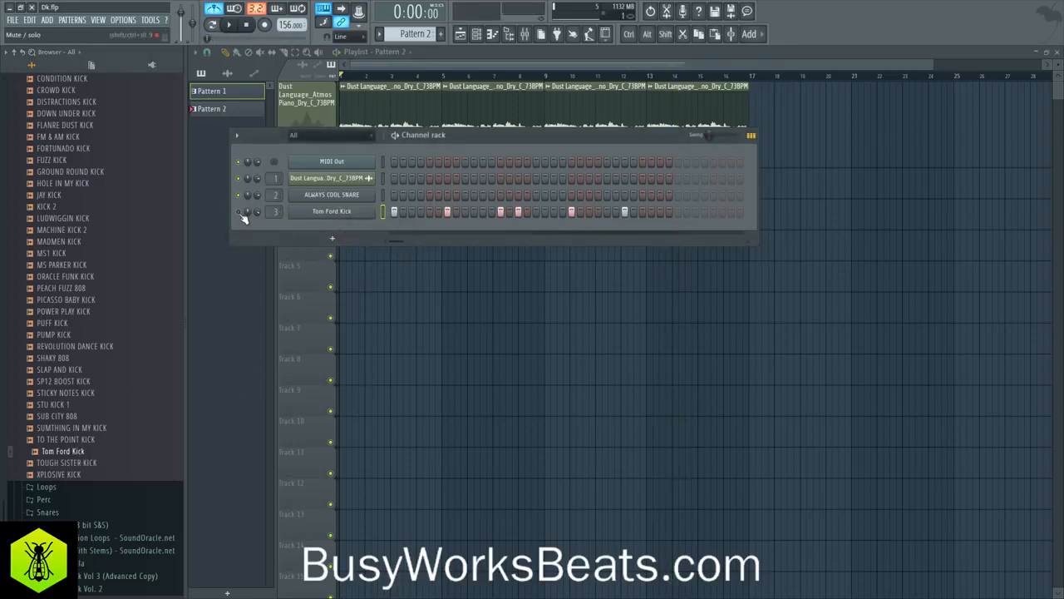
{"action": "right_click", "coordinate": [258, 213]}
{"action": "left_click", "coordinate": [331, 212]}
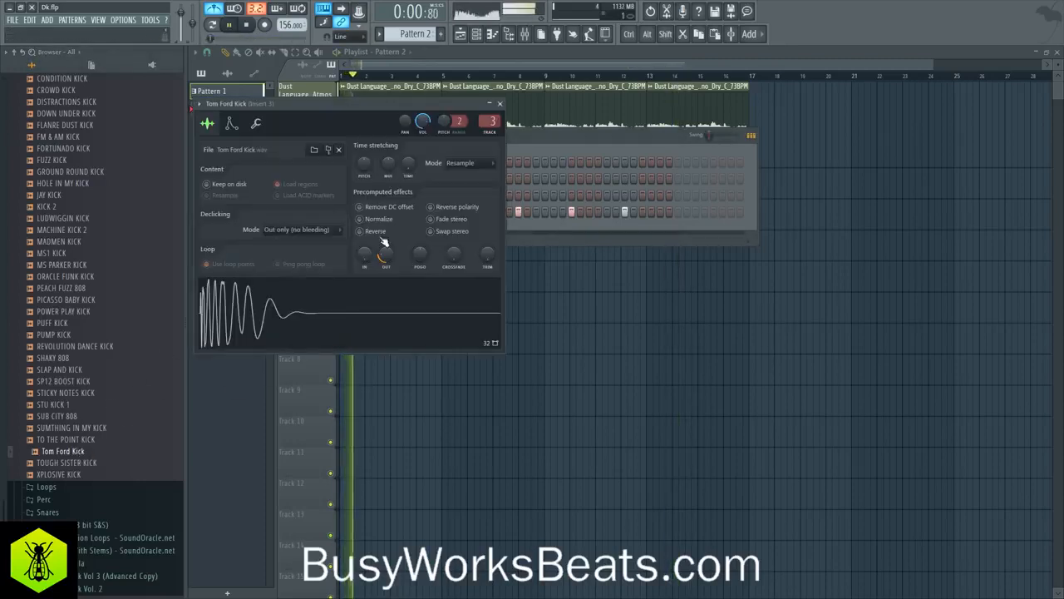
{"action": "left_click_drag", "start_coordinate": [487, 254], "coordinate": [488, 237]}
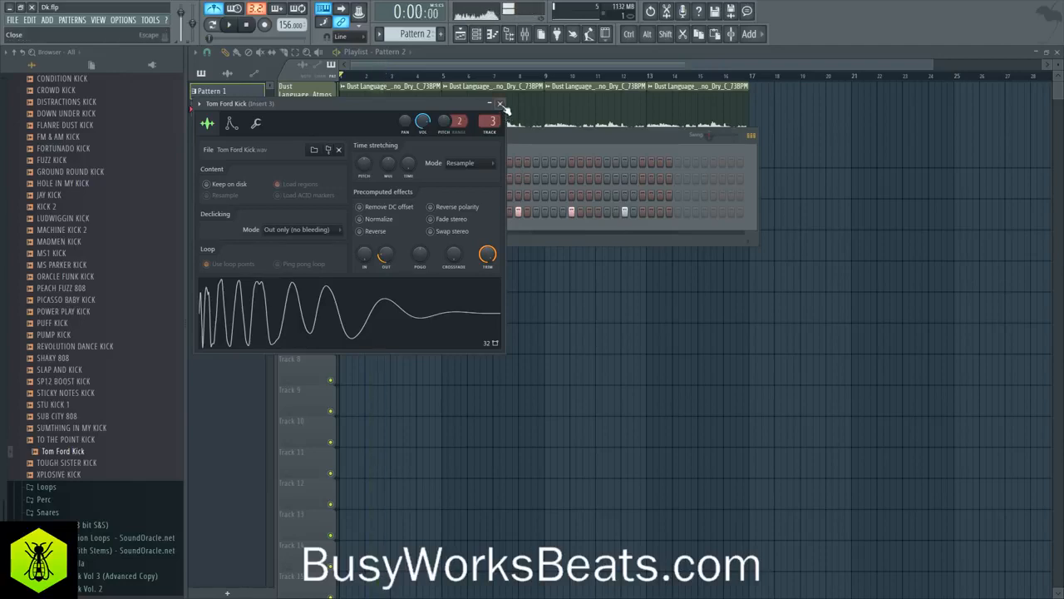
{"action": "left_click", "coordinate": [499, 103]}
Switch the metronome off, close the channel rack and save the project
{"action": "left_click", "coordinate": [218, 14]}
{"action": "key", "text": "F6"}
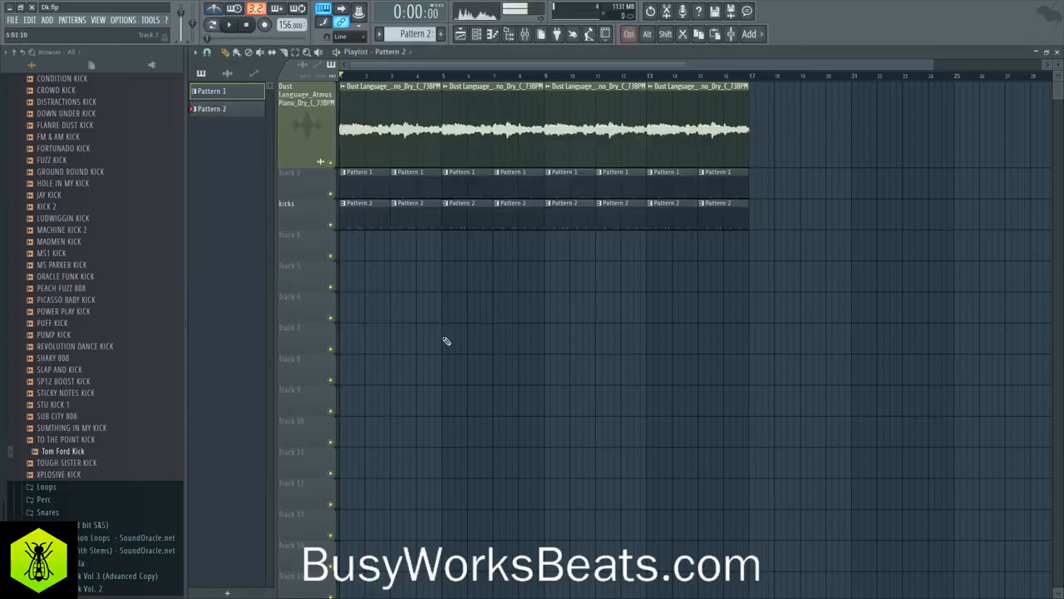
{"action": "key", "text": "ctrl+s"}
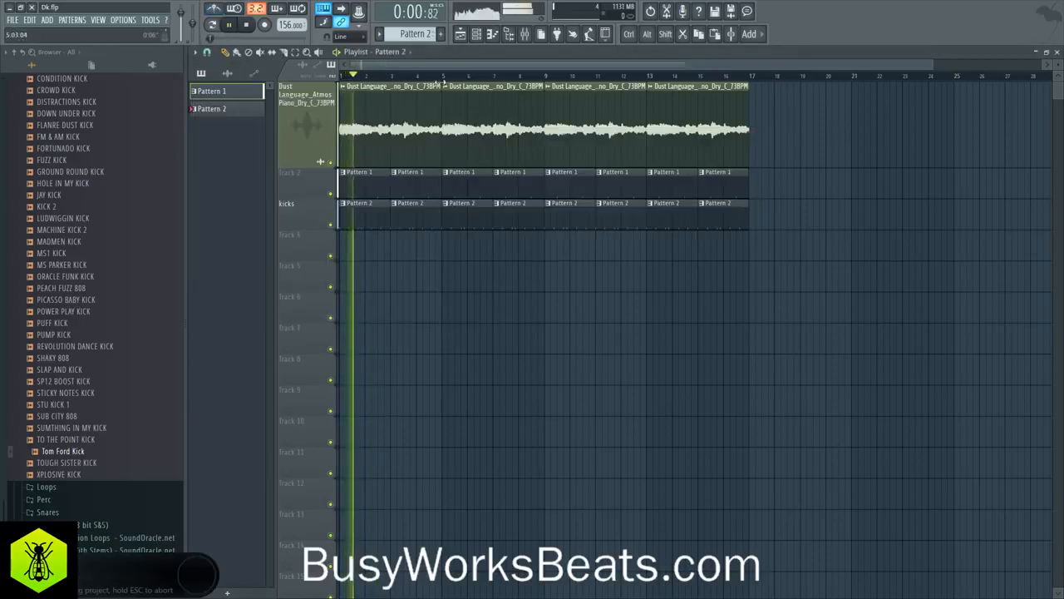
Check the Tom Ford Kick channel's miscellaneous sampler settings while the arrangement plays
{"action": "left_click", "coordinate": [478, 39]}
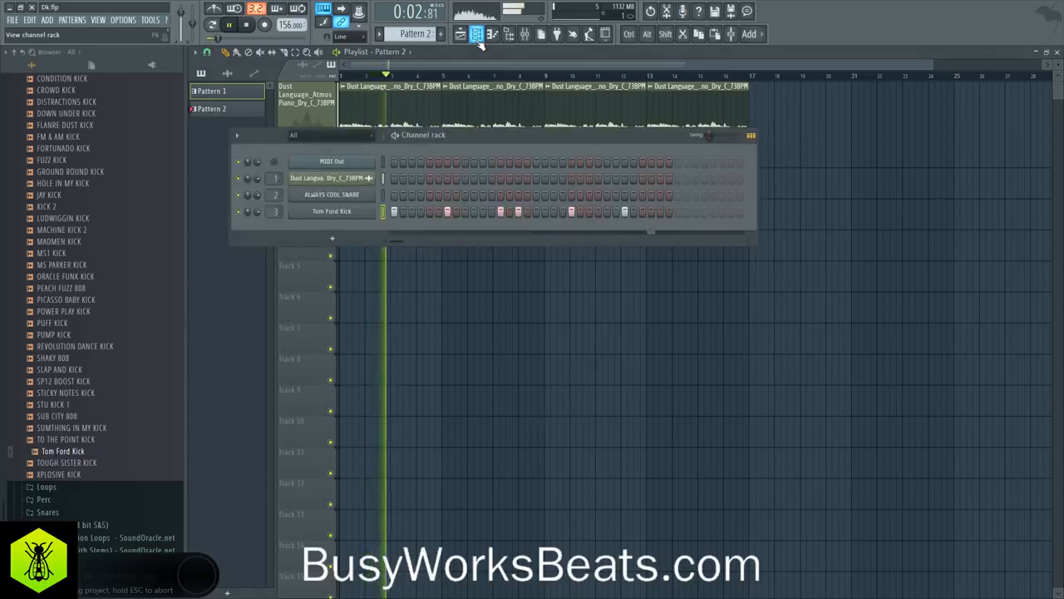
{"action": "left_click", "coordinate": [305, 213]}
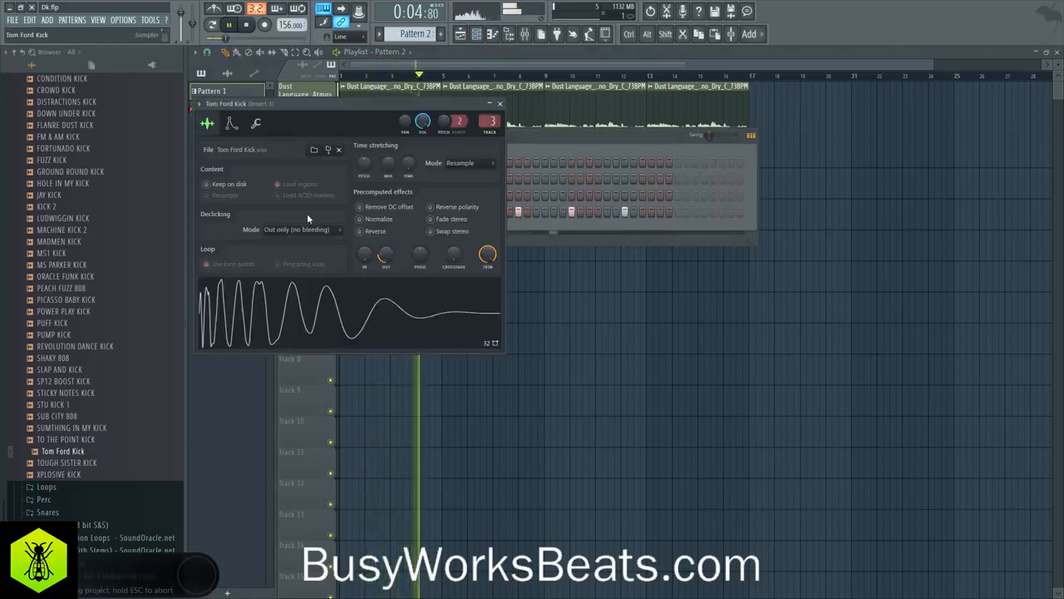
{"action": "left_click", "coordinate": [256, 124]}
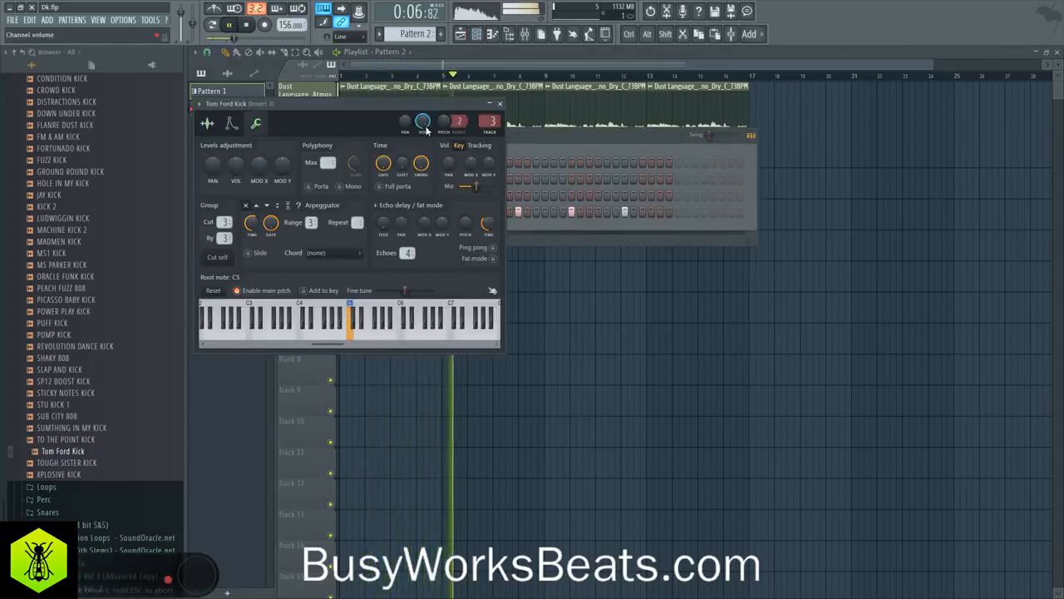
{"action": "left_click", "coordinate": [500, 105]}
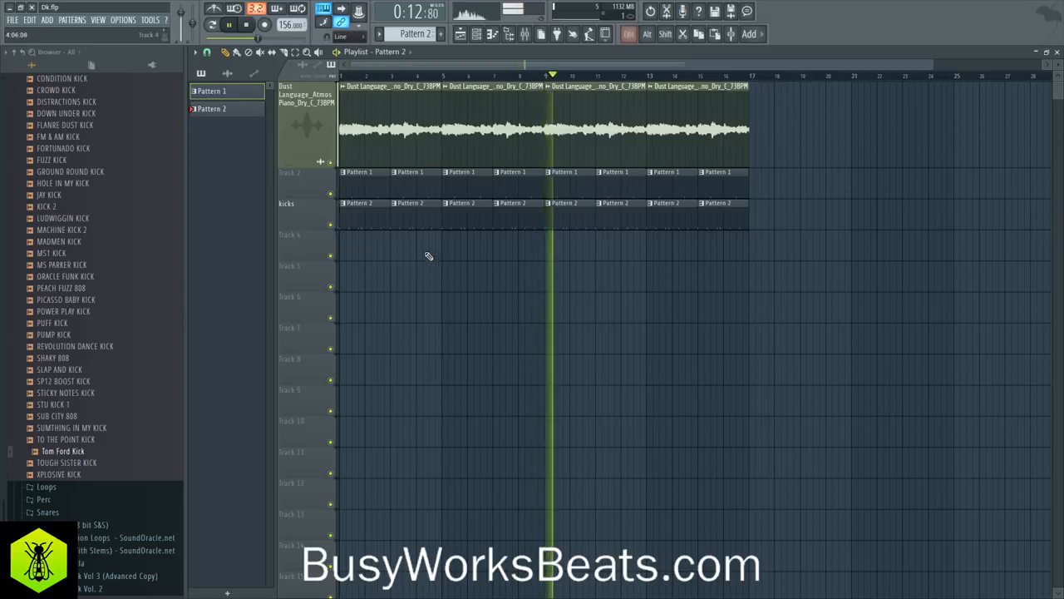
Audition hats from Oracle Pack Vol 1's Hats folder, including BOX HAT, BUCKET HAT and CUSTOM HAT, against the playing arrangement
{"action": "scroll", "coordinate": [114, 244], "scroll_direction": "up", "scroll_amount": 1}
{"action": "scroll", "coordinate": [114, 243], "scroll_direction": "up", "scroll_amount": 10}
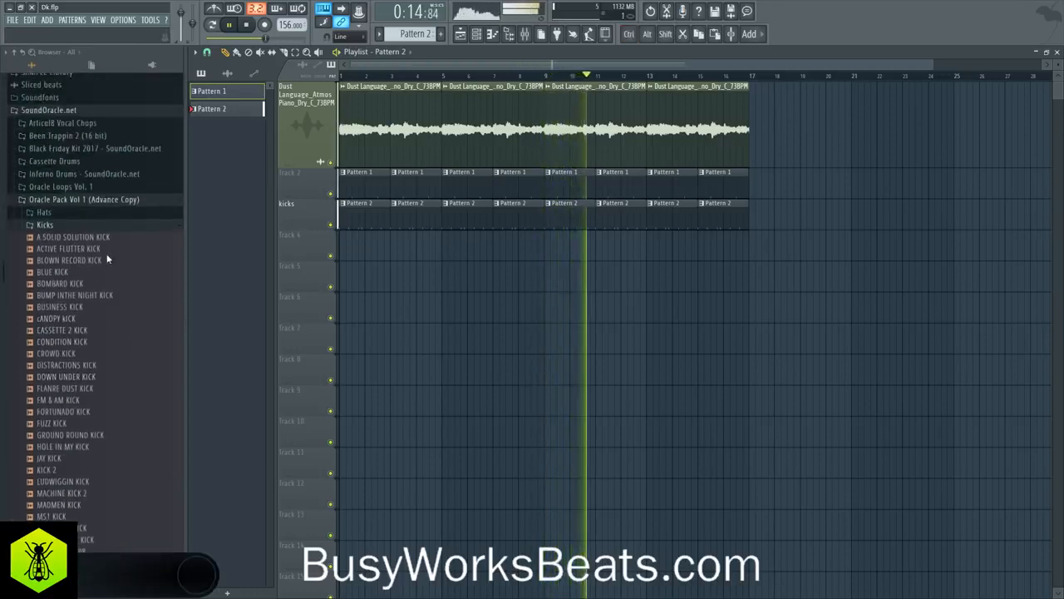
{"action": "left_click", "coordinate": [114, 241]}
{"action": "left_click", "coordinate": [43, 367]}
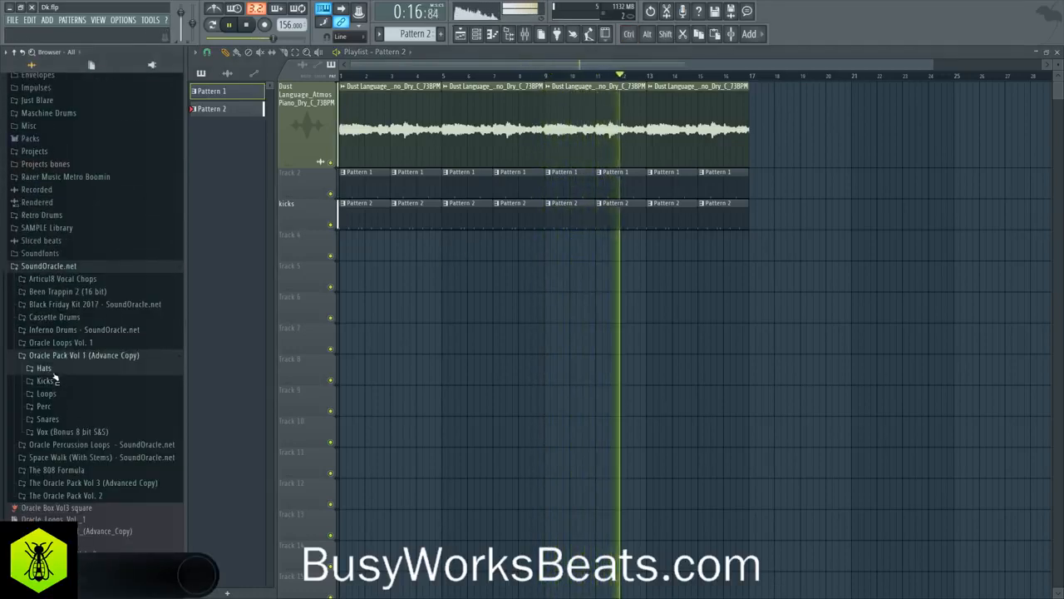
{"action": "left_click", "coordinate": [64, 392]}
{"action": "left_click", "coordinate": [63, 403]}
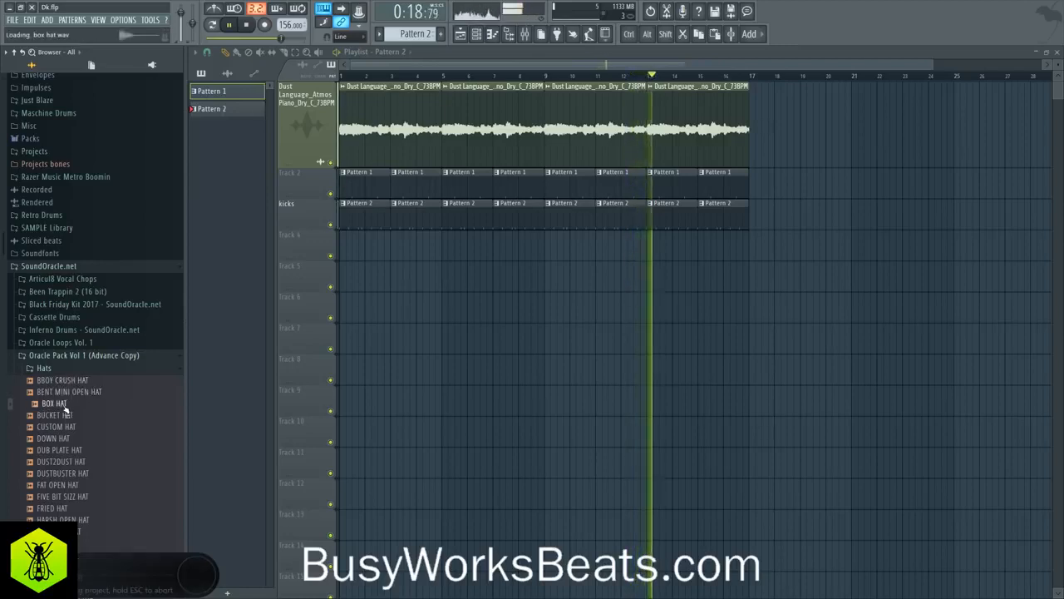
{"action": "scroll", "coordinate": [70, 324], "scroll_direction": "down", "scroll_amount": 4}
{"action": "left_click", "coordinate": [71, 287]}
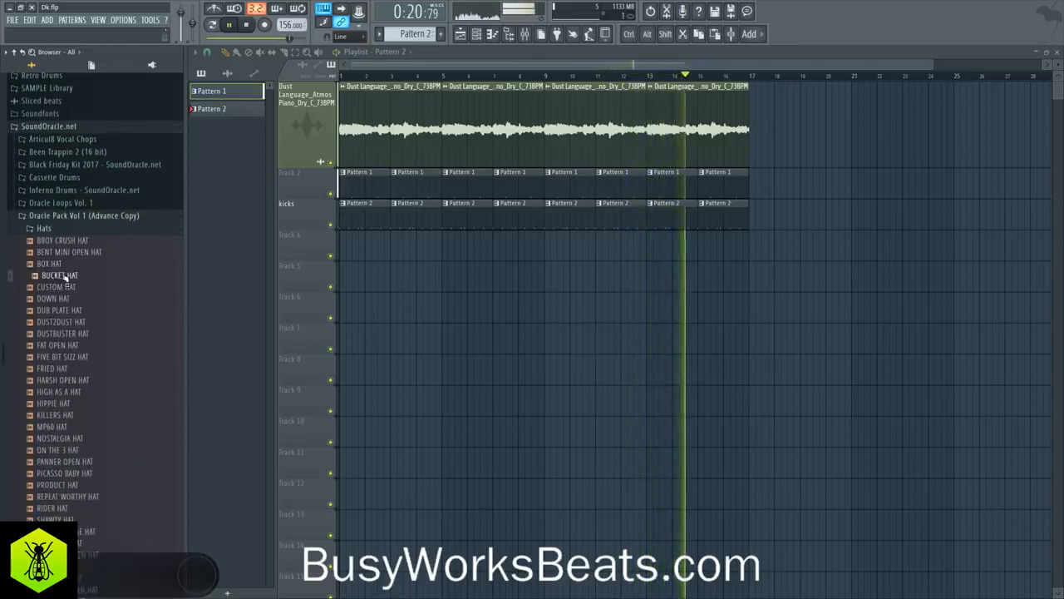
Load CUSTOM HAT into a new channel with raised sample trim, route it to mixer track 4 and save the project
{"action": "right_click", "coordinate": [70, 297]}
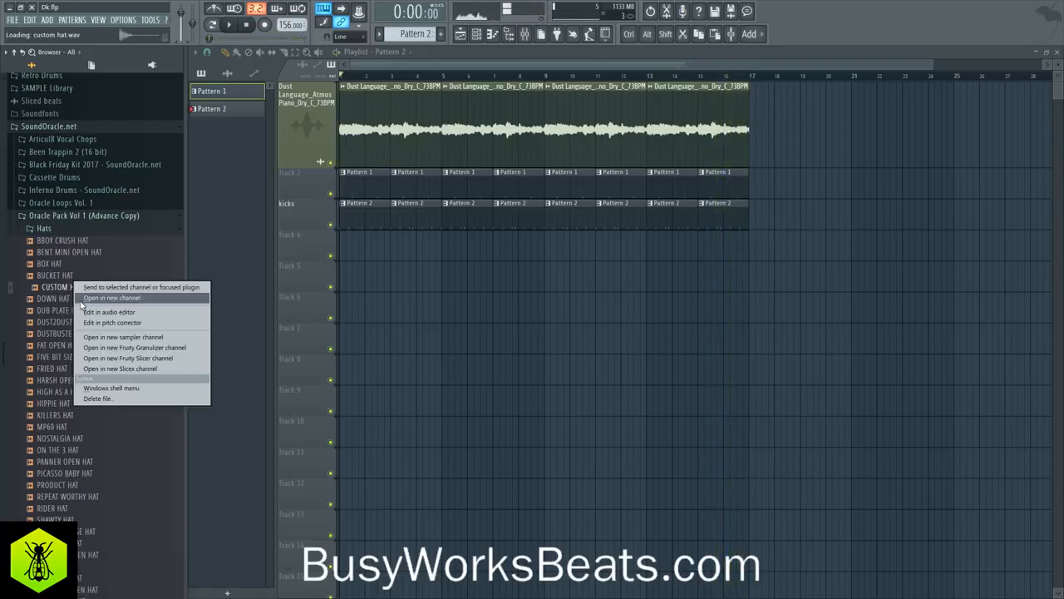
{"action": "left_click", "coordinate": [112, 298]}
{"action": "left_click", "coordinate": [479, 35]}
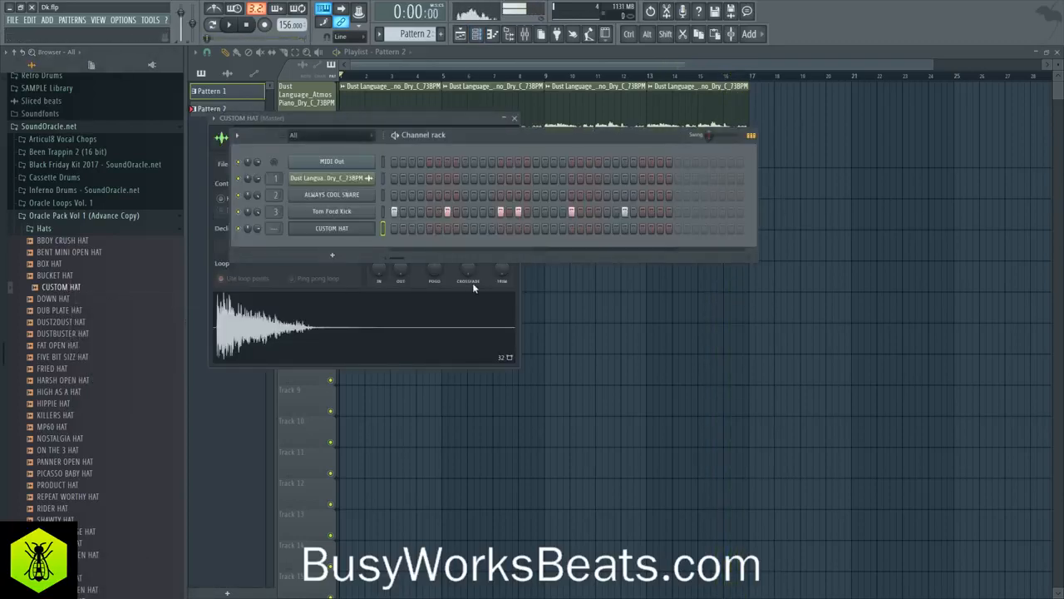
{"action": "left_click", "coordinate": [514, 289]}
{"action": "left_click_drag", "start_coordinate": [501, 268], "coordinate": [502, 251]}
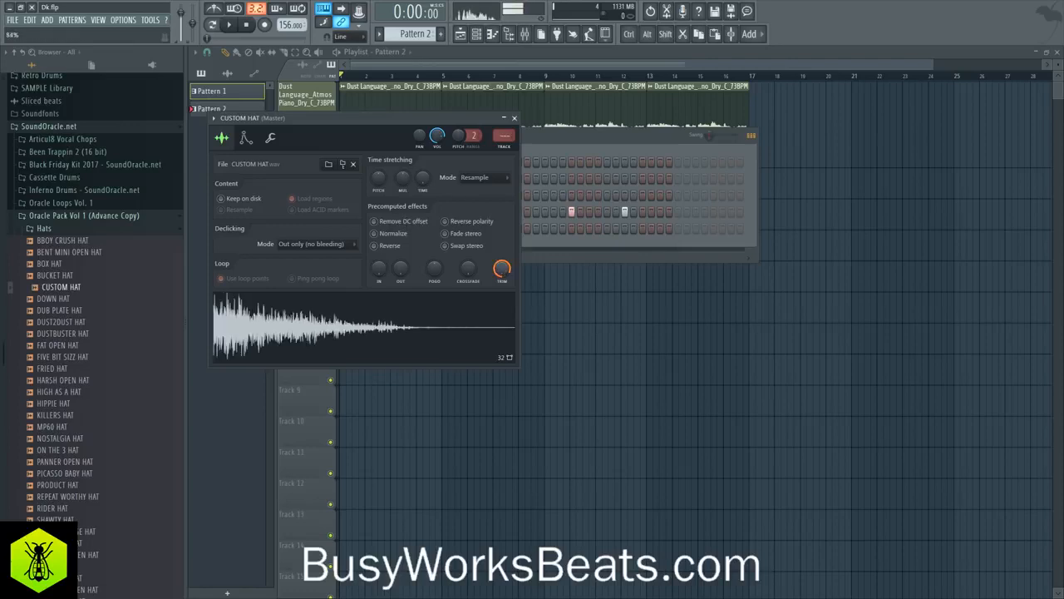
{"action": "left_click", "coordinate": [514, 117]}
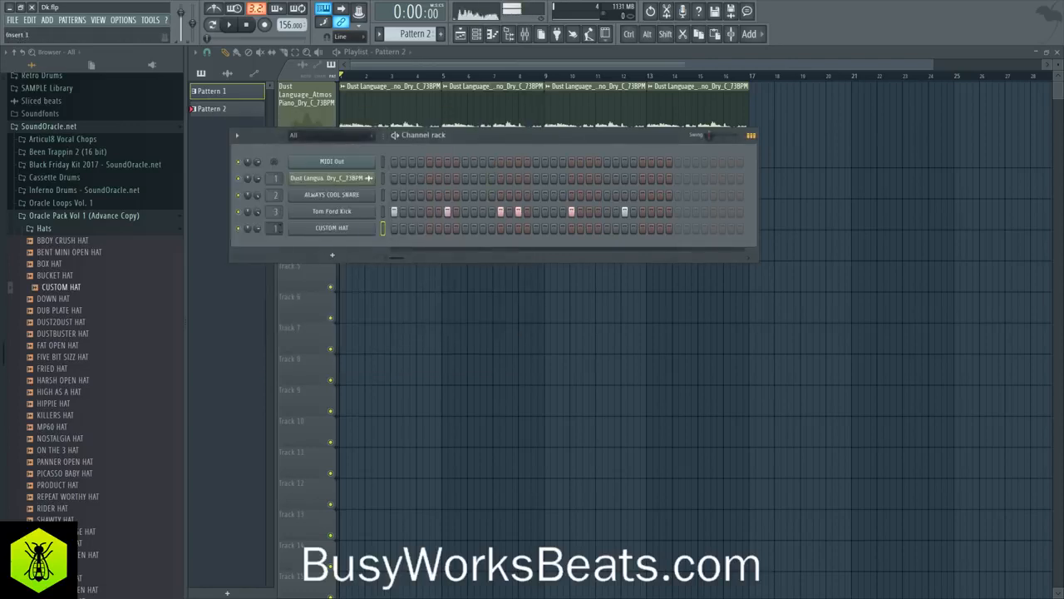
{"action": "key", "text": "ctrl+s"}
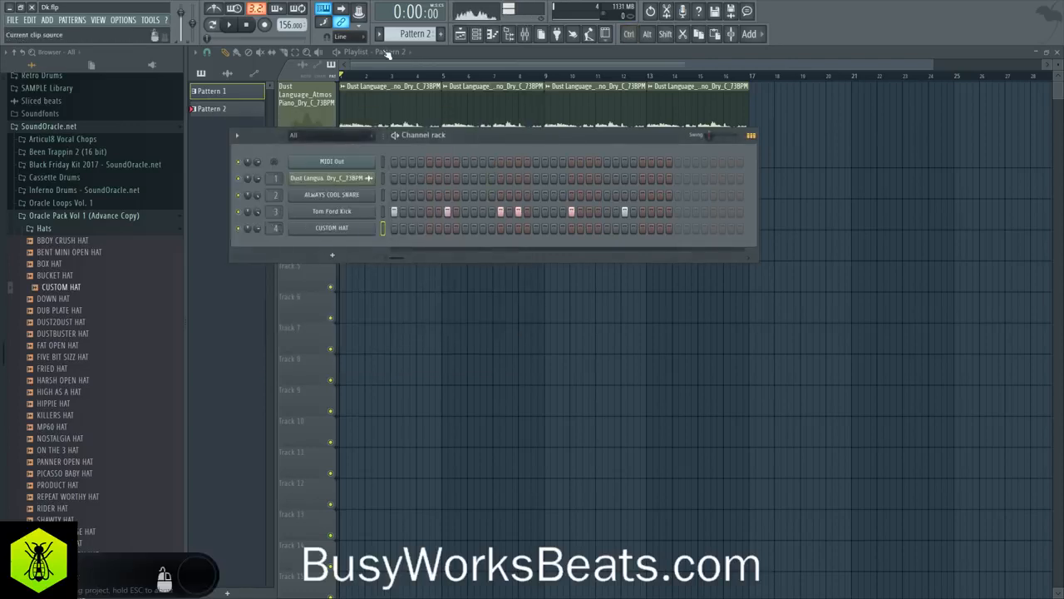
Create Pattern 3 and fill every 2 steps of its CUSTOM HAT channel
{"action": "key", "text": "F4"}
{"action": "right_click", "coordinate": [373, 223]}
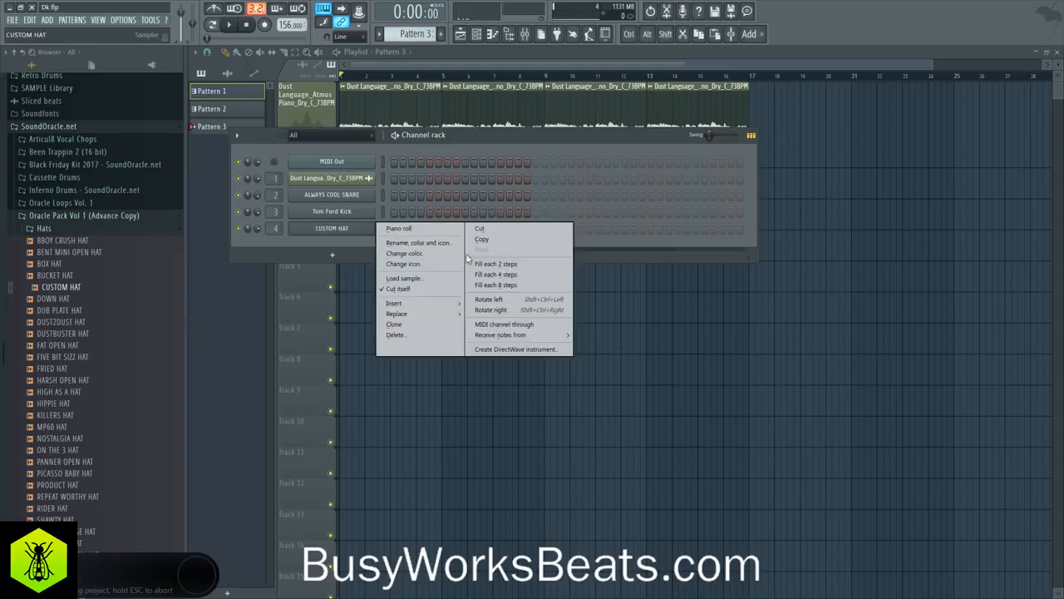
{"action": "left_click", "coordinate": [488, 263]}
{"action": "key", "text": "F6"}
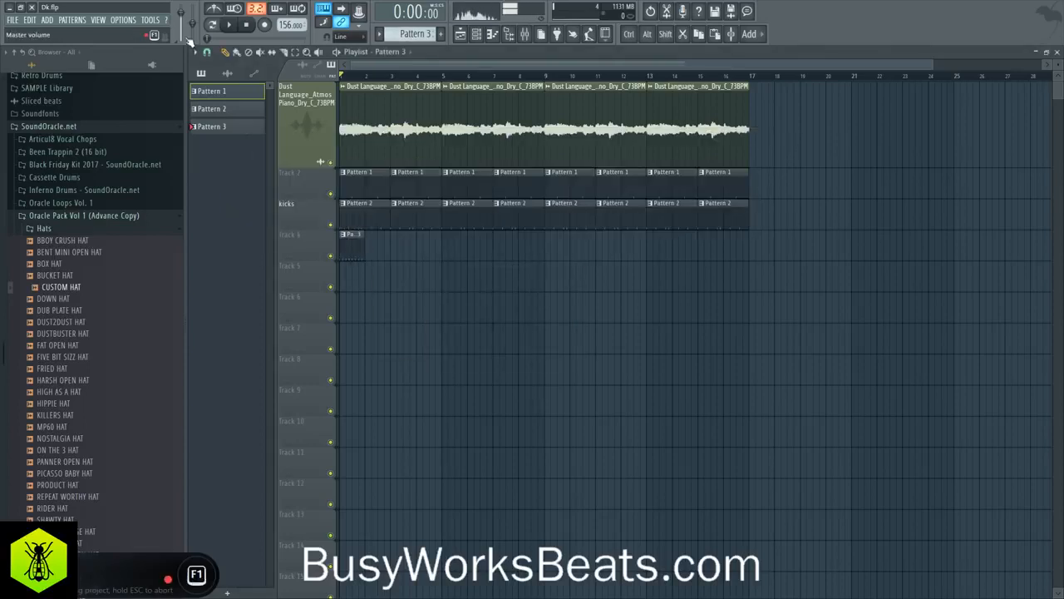
Set the playlist snap to Bar and repeat Pattern 3 along Track 4 from bar 1 up to bar 17
{"action": "left_click", "coordinate": [207, 52]}
{"action": "left_click", "coordinate": [218, 221]}
{"action": "left_click", "coordinate": [370, 236]}
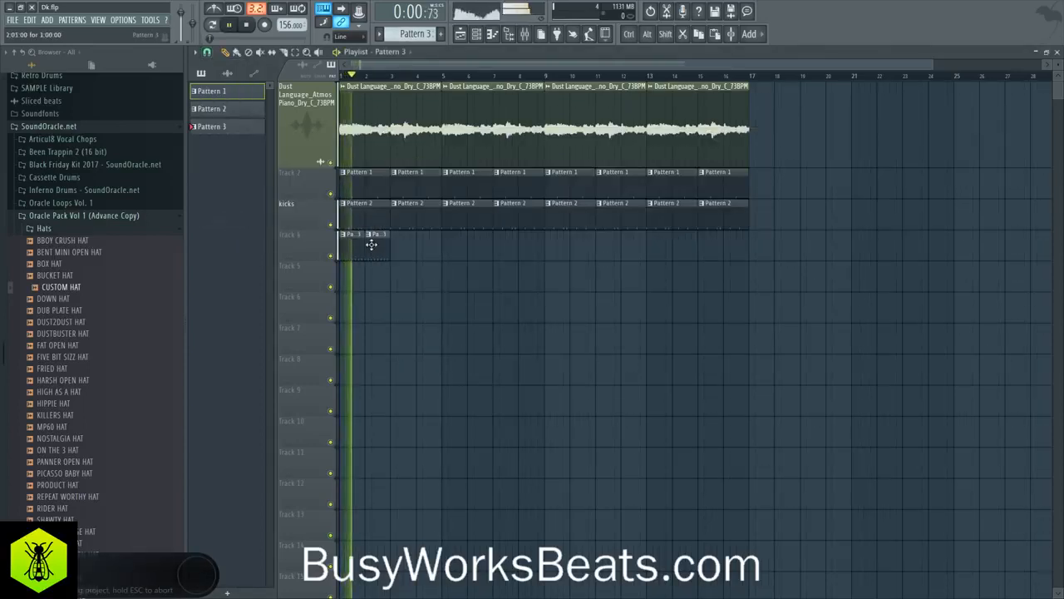
{"action": "left_click_drag", "start_coordinate": [407, 252], "coordinate": [670, 251]}
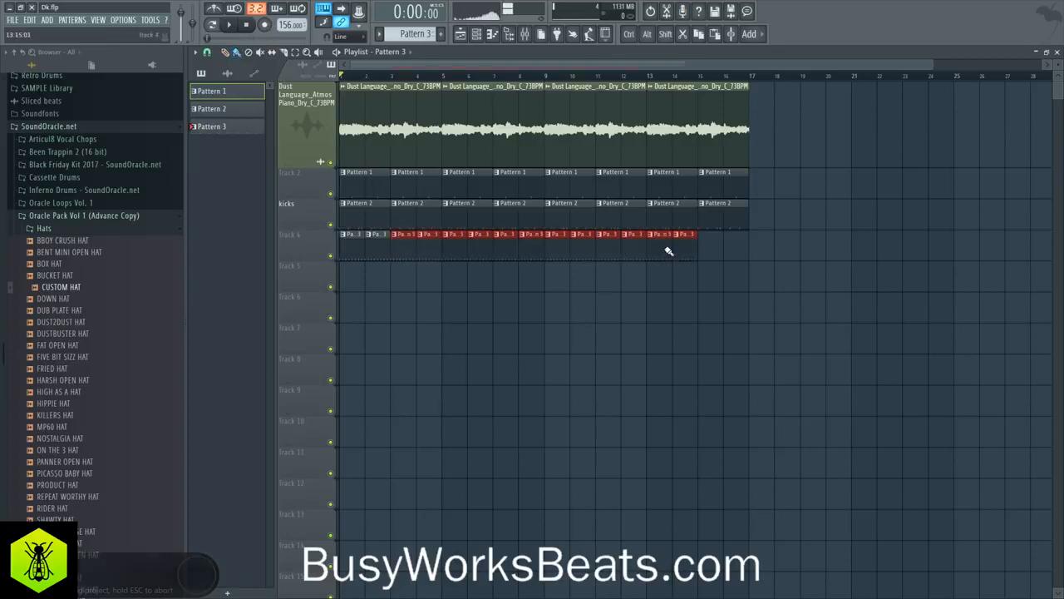
Rename playlist Track 4 as "hi hats" and Track 2 as "snare"
{"action": "right_click", "coordinate": [341, 242]}
{"action": "left_click", "coordinate": [336, 233]}
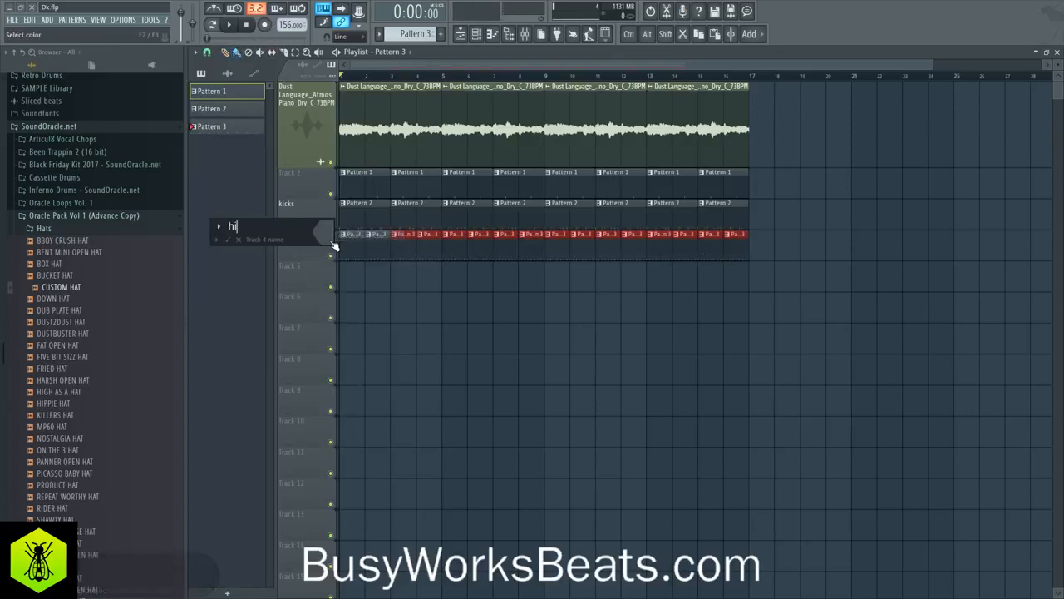
{"action": "right_click", "coordinate": [336, 173]}
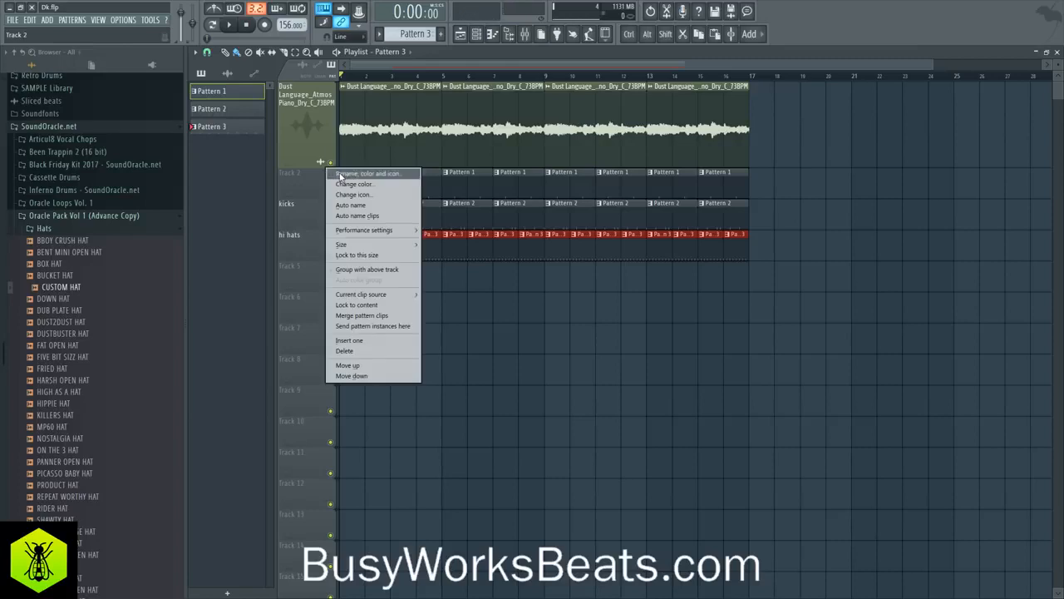
{"action": "left_click", "coordinate": [344, 177]}
{"action": "type", "text": "S"}
Adjust the CUSTOM HAT channel's time shift in its miscellaneous settings, check it against playback and save the project
{"action": "left_click", "coordinate": [481, 34]}
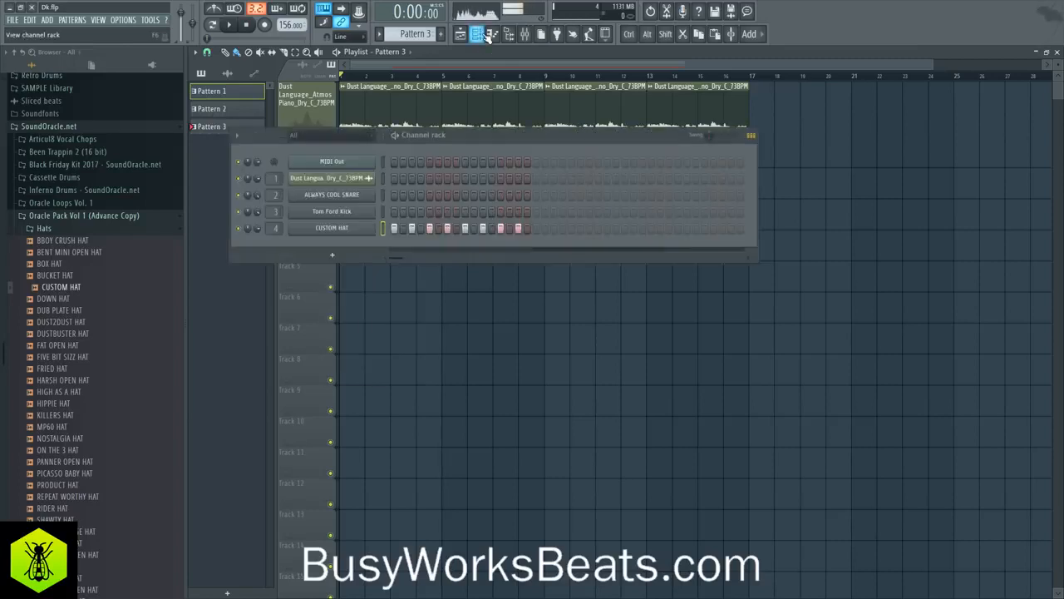
{"action": "left_click", "coordinate": [308, 228]}
{"action": "left_click", "coordinate": [272, 140]}
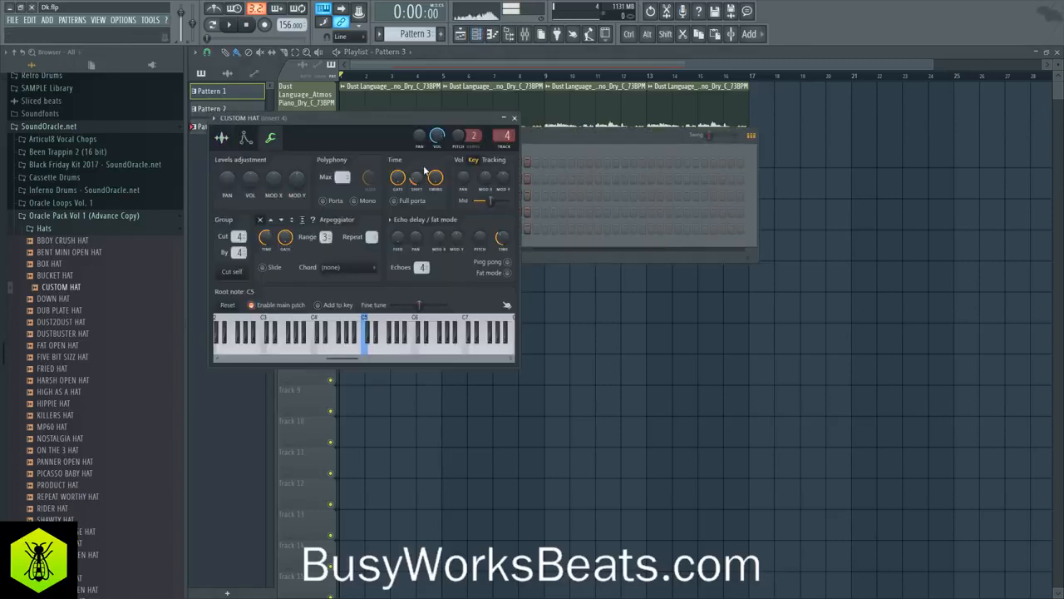
{"action": "left_click", "coordinate": [515, 119]}
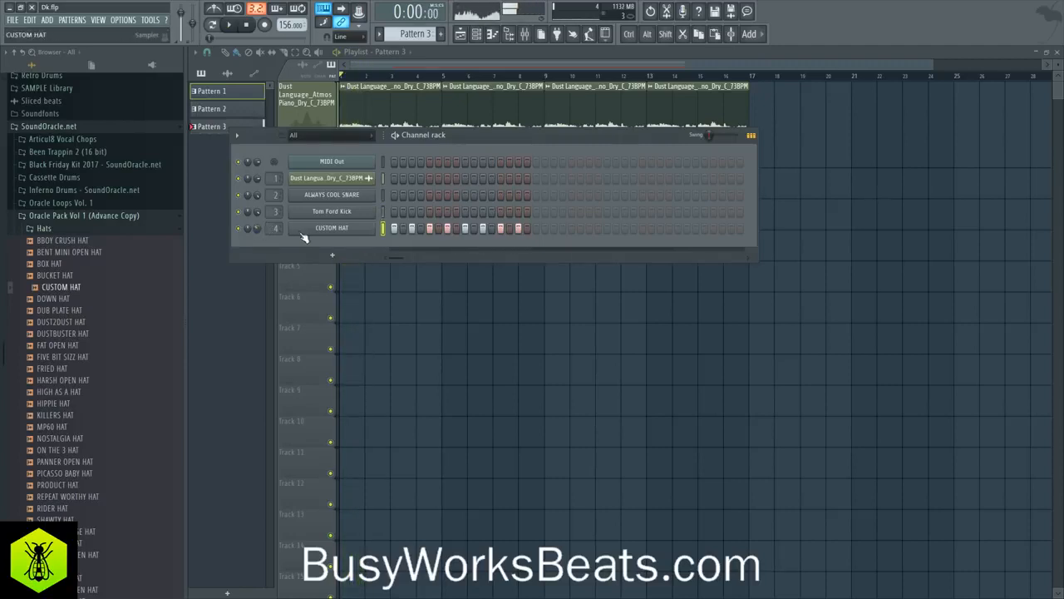
{"action": "left_click", "coordinate": [309, 229]}
{"action": "key", "text": "space"}
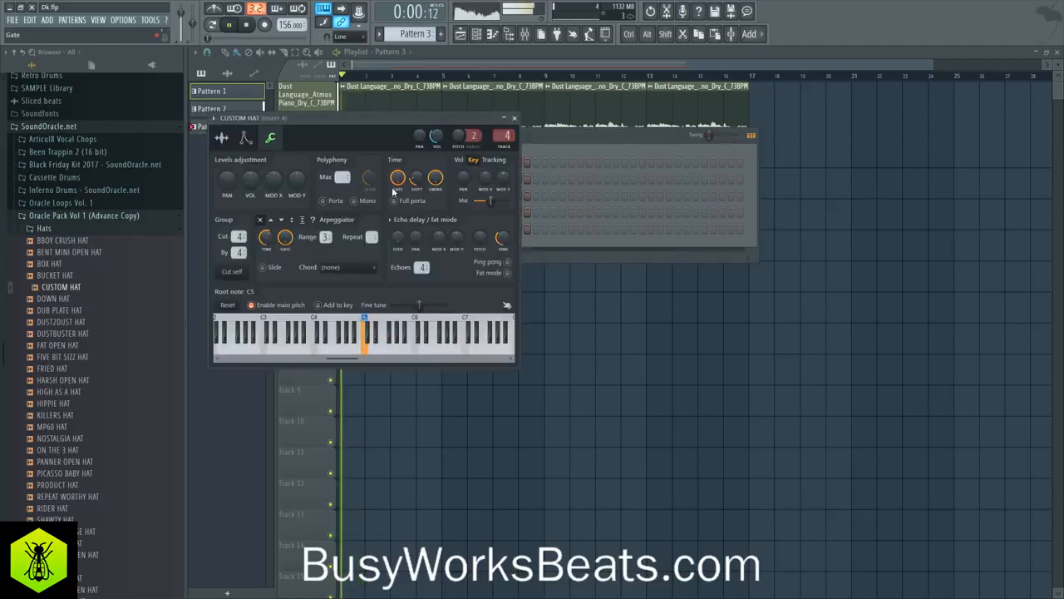
{"action": "left_click", "coordinate": [516, 119]}
{"action": "key", "text": "space"}
{"action": "key", "text": "ctrl+s"}
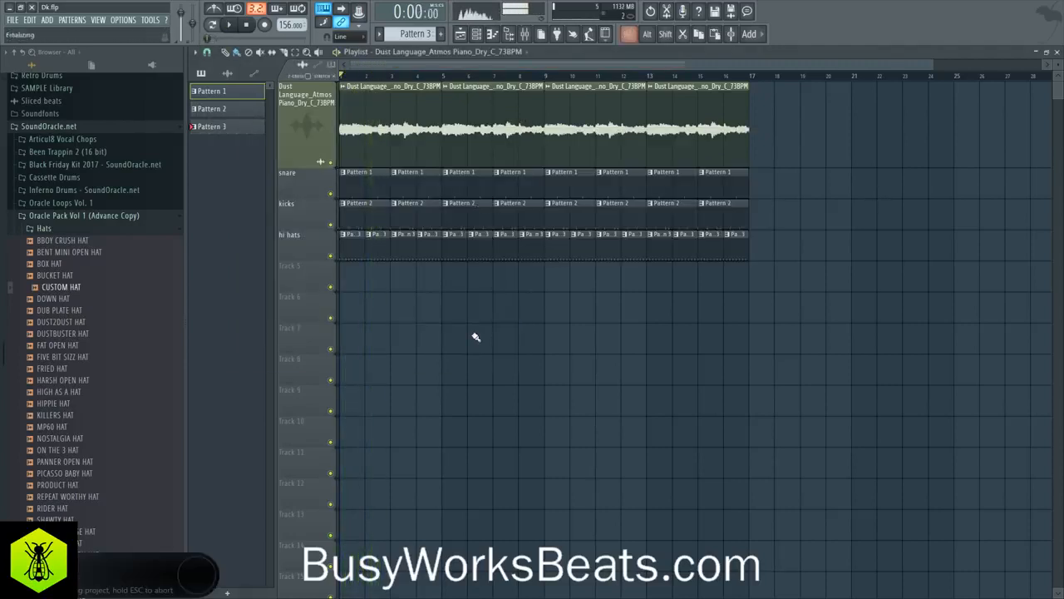
Adjust the Tom Ford Kick channel's fine time shift while the arrangement plays, and close the channel rack
{"action": "left_click", "coordinate": [476, 33]}
{"action": "key", "text": "space"}
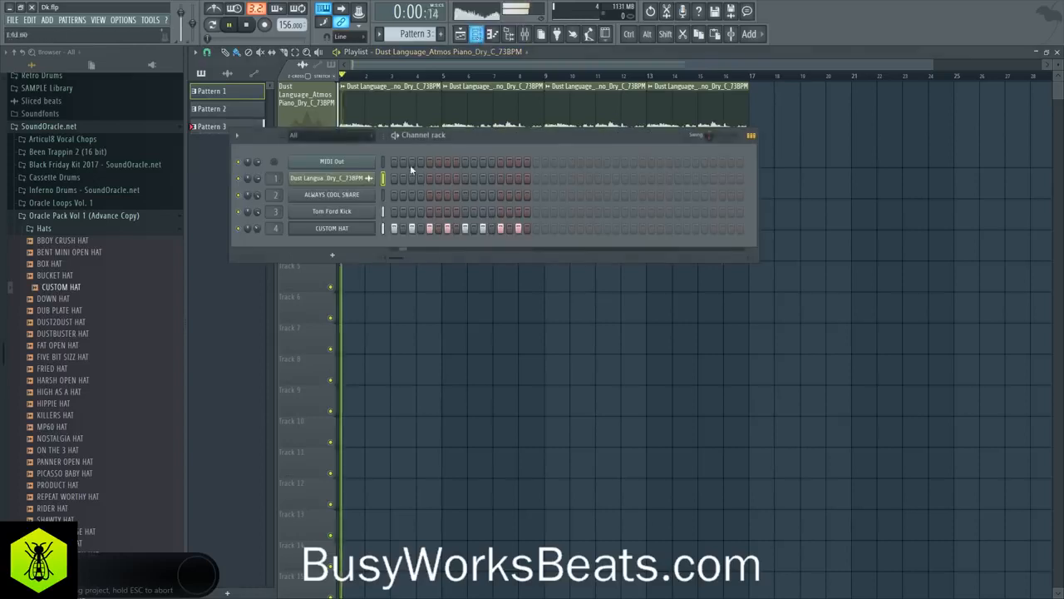
{"action": "left_click", "coordinate": [329, 213]}
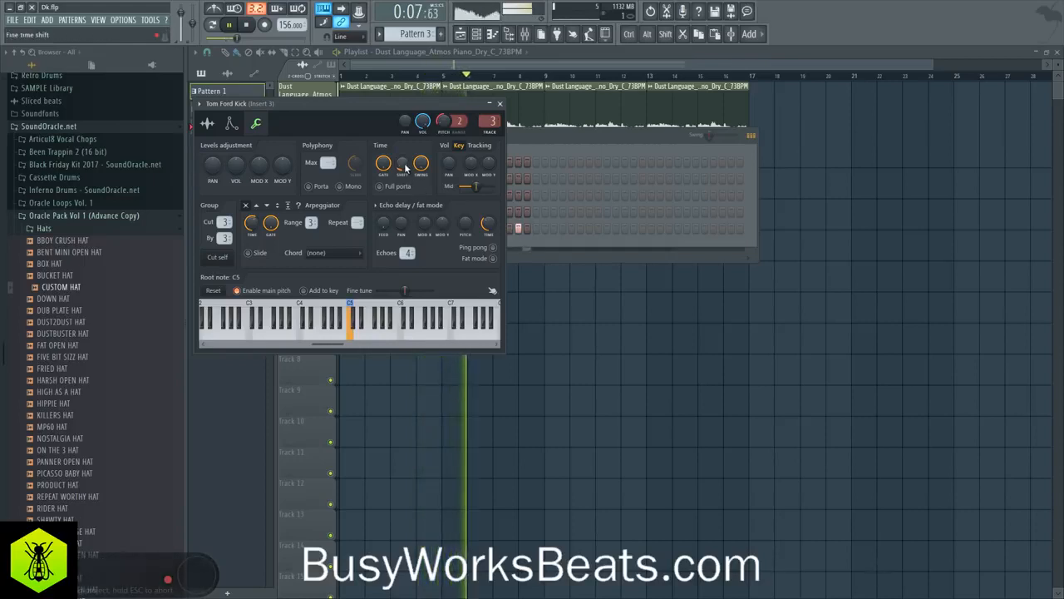
{"action": "left_click", "coordinate": [500, 104]}
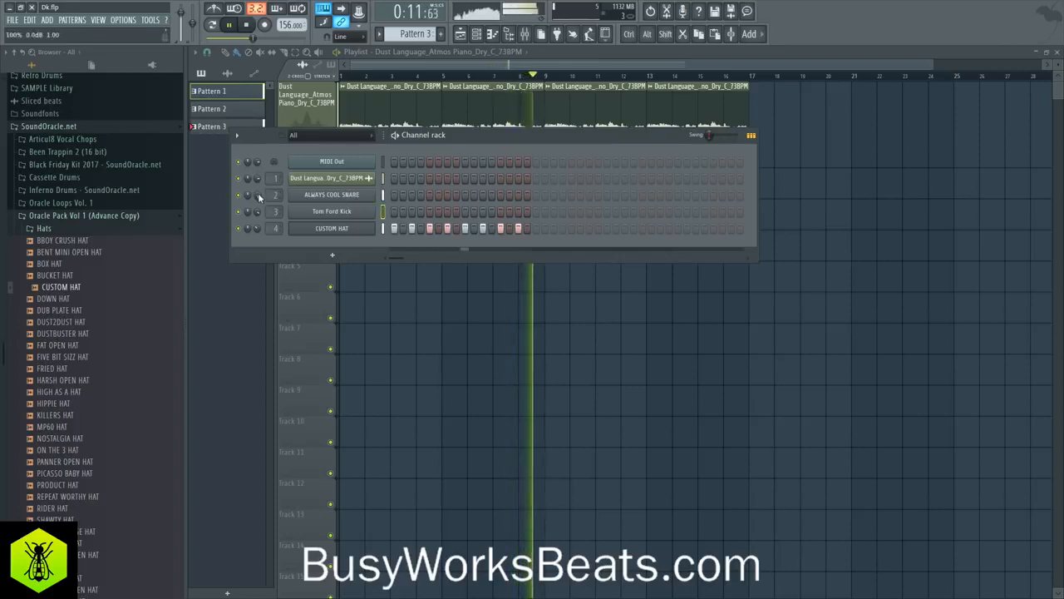
{"action": "key", "text": "F6"}
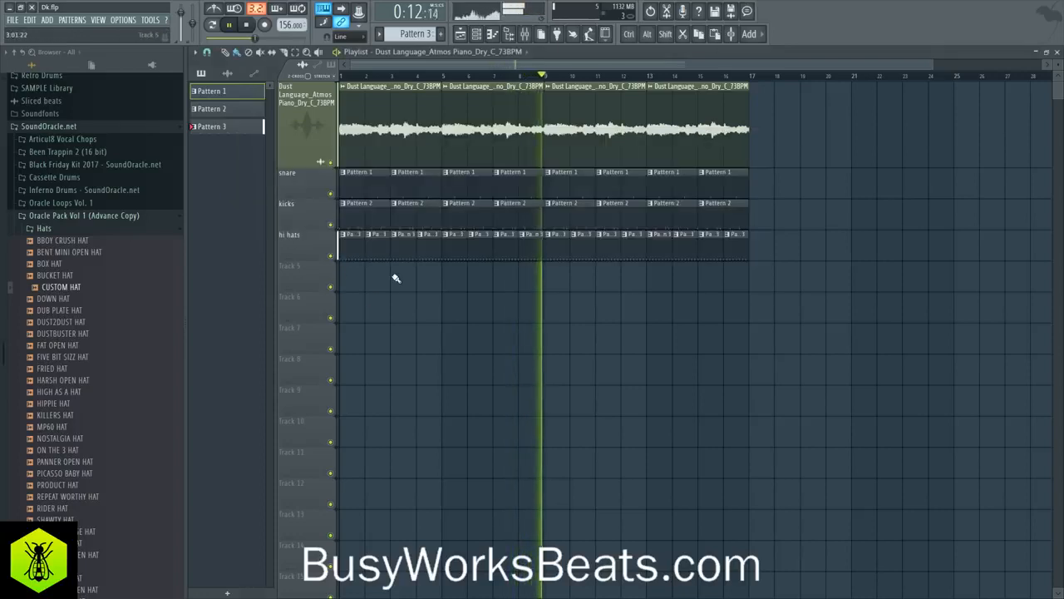
Collapse the Oracle Pack Vol 1 folder, keep the playlist snap on Bar and save the project
{"action": "left_click", "coordinate": [57, 220]}
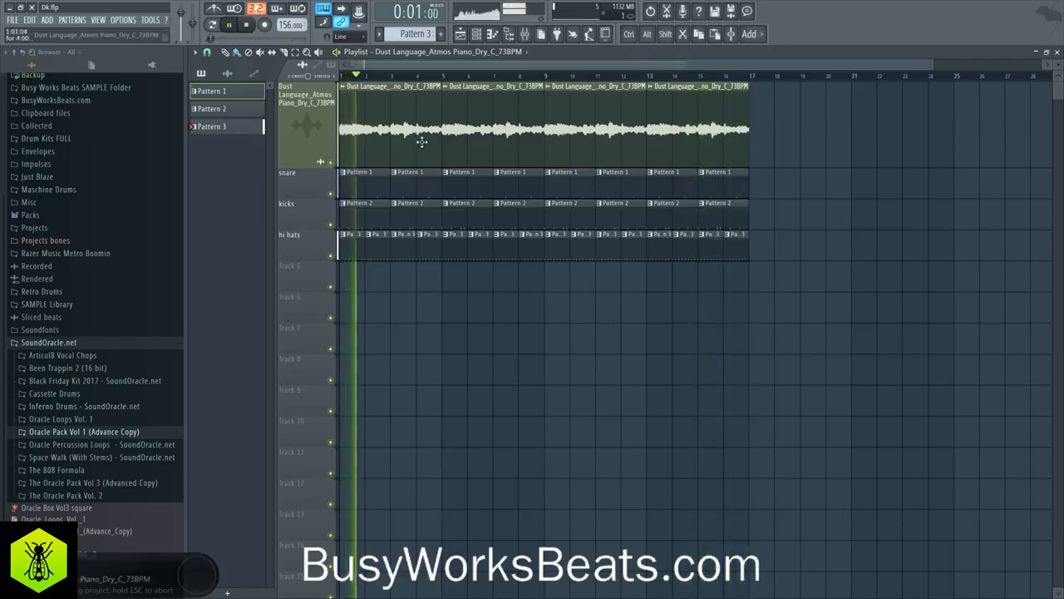
{"action": "key", "text": "space"}
{"action": "scroll", "coordinate": [342, 75], "scroll_direction": "up", "scroll_amount": 3}
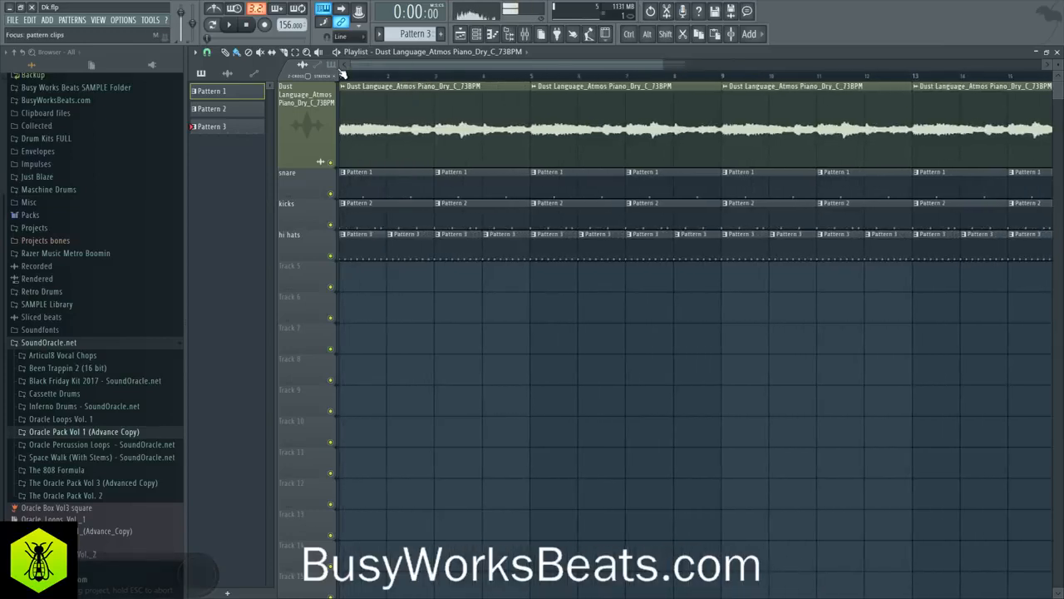
{"action": "scroll", "coordinate": [342, 74], "scroll_direction": "down", "scroll_amount": 4}
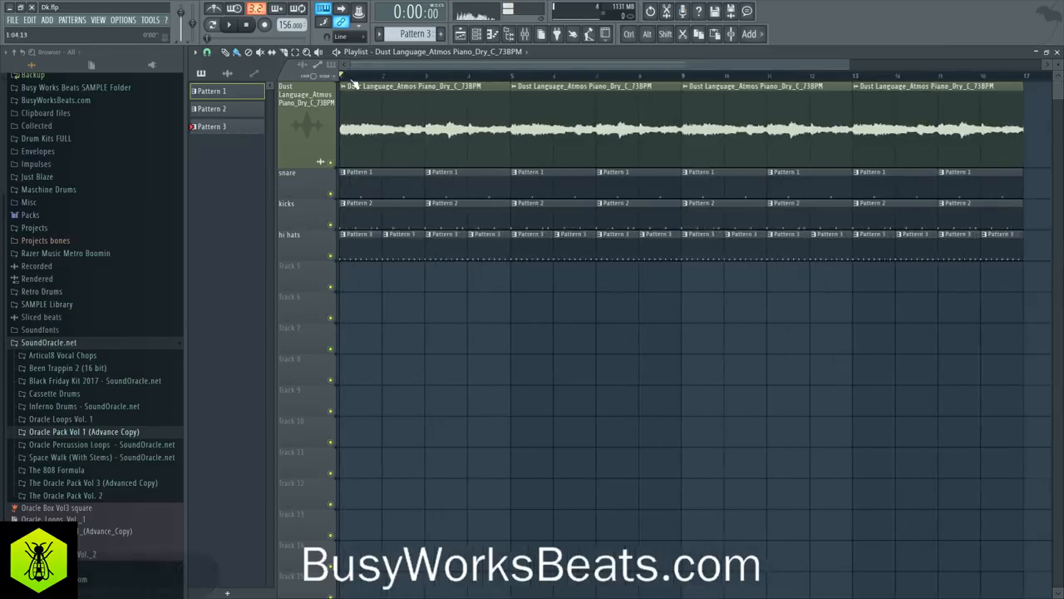
{"action": "left_click", "coordinate": [207, 53]}
{"action": "left_click", "coordinate": [232, 221]}
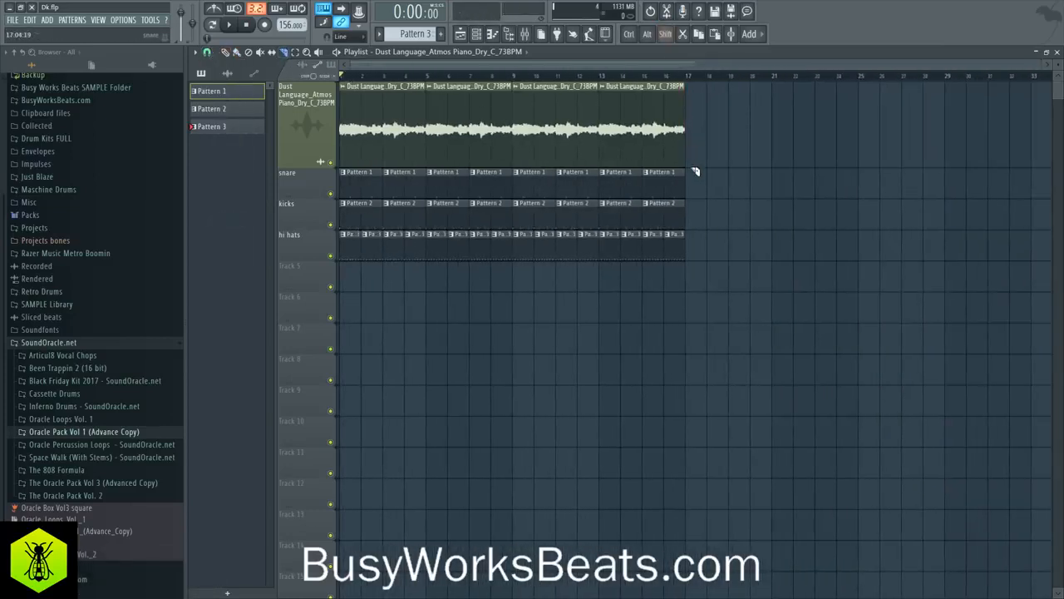
{"action": "key", "text": "ctrl+s"}
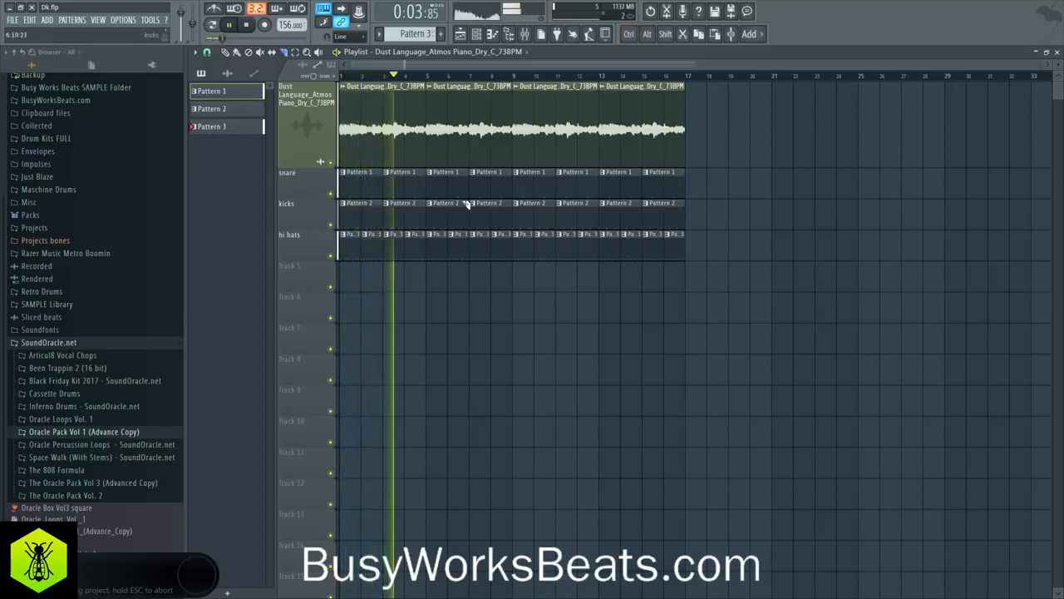
Stop playback, confirm Bar as the playlist snap and switch back to the Draw tool
{"action": "key", "text": "space"}
{"action": "left_click", "coordinate": [212, 53]}
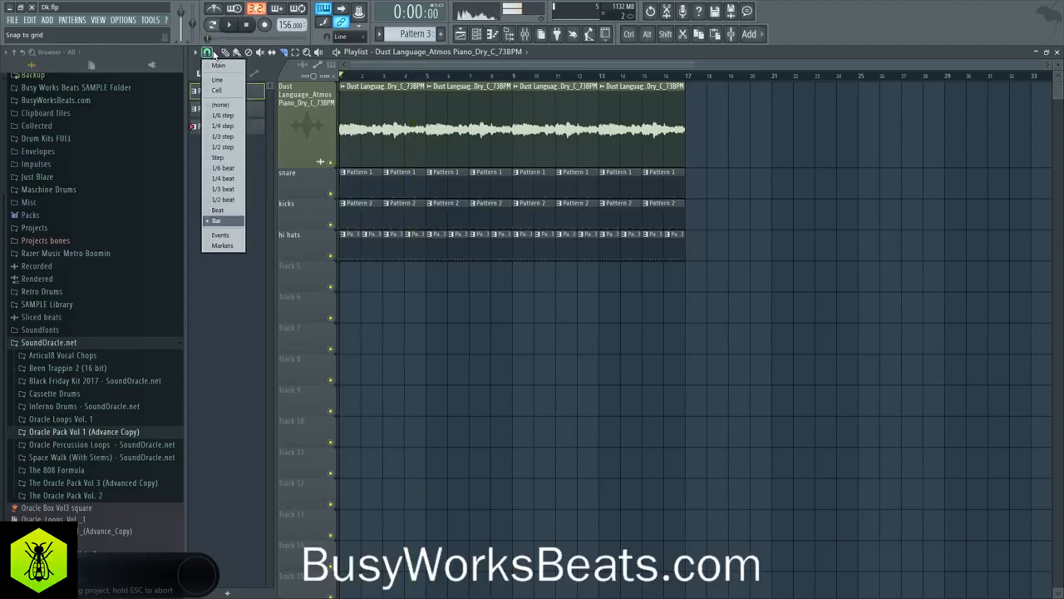
{"action": "left_click", "coordinate": [221, 221]}
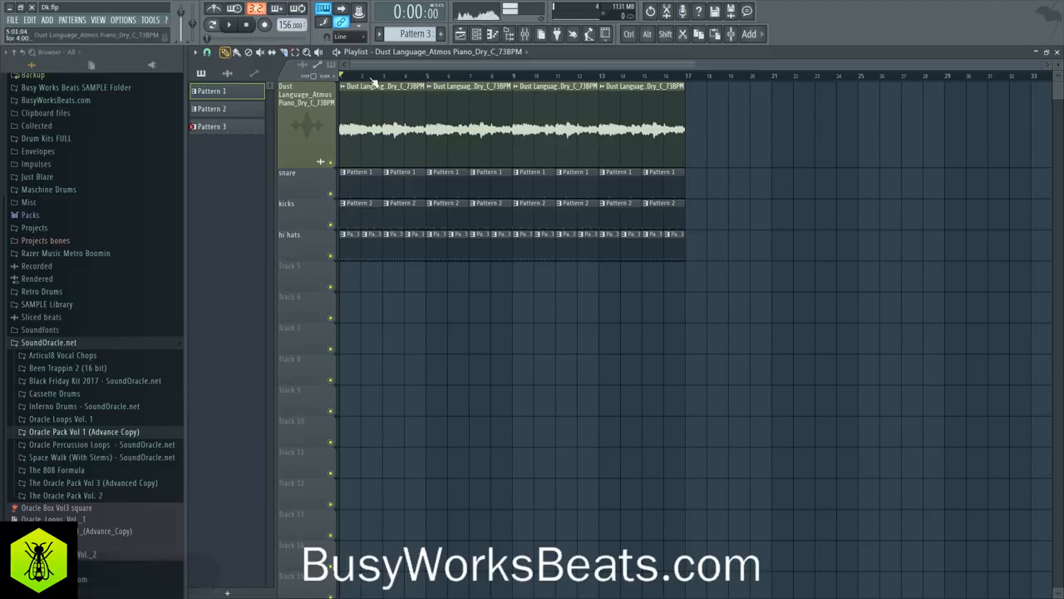
Make the fourth piano clip at bar 13 unique and lengthen it to the start of bar 21
{"action": "left_click", "coordinate": [604, 86]}
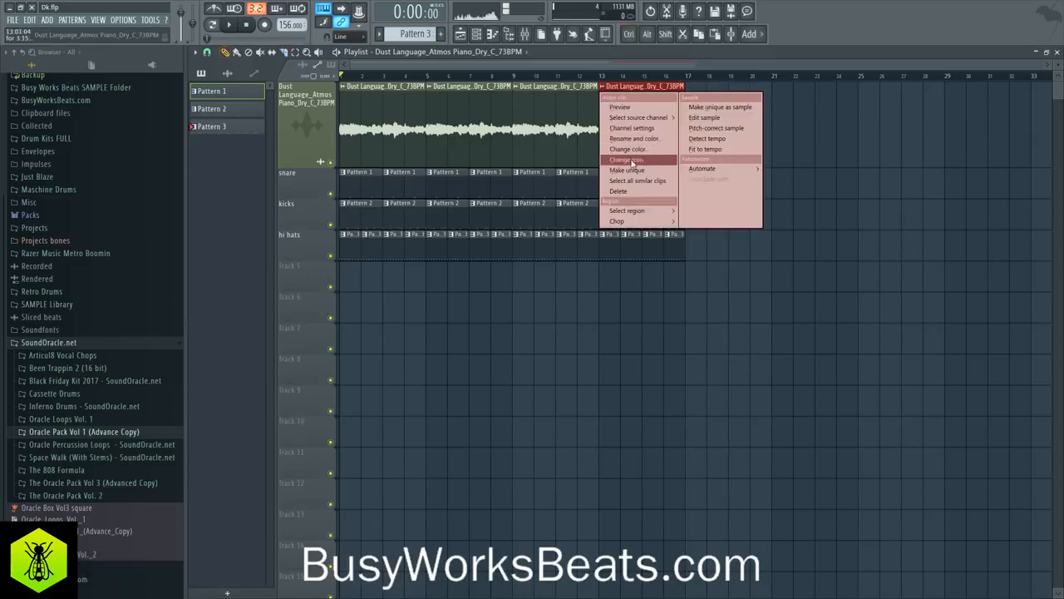
{"action": "left_click", "coordinate": [631, 170]}
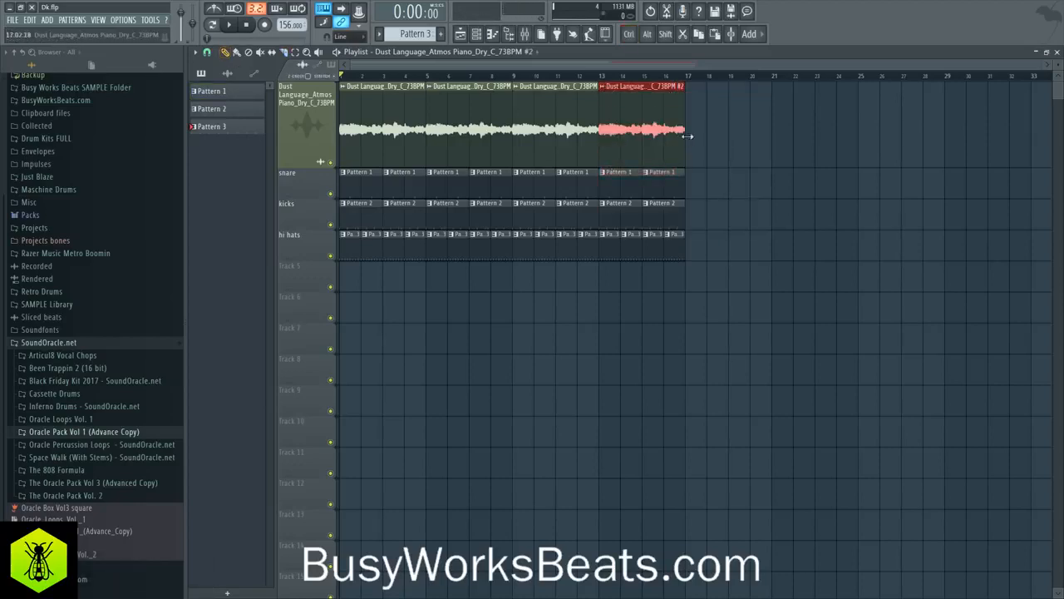
{"action": "key", "text": "space"}
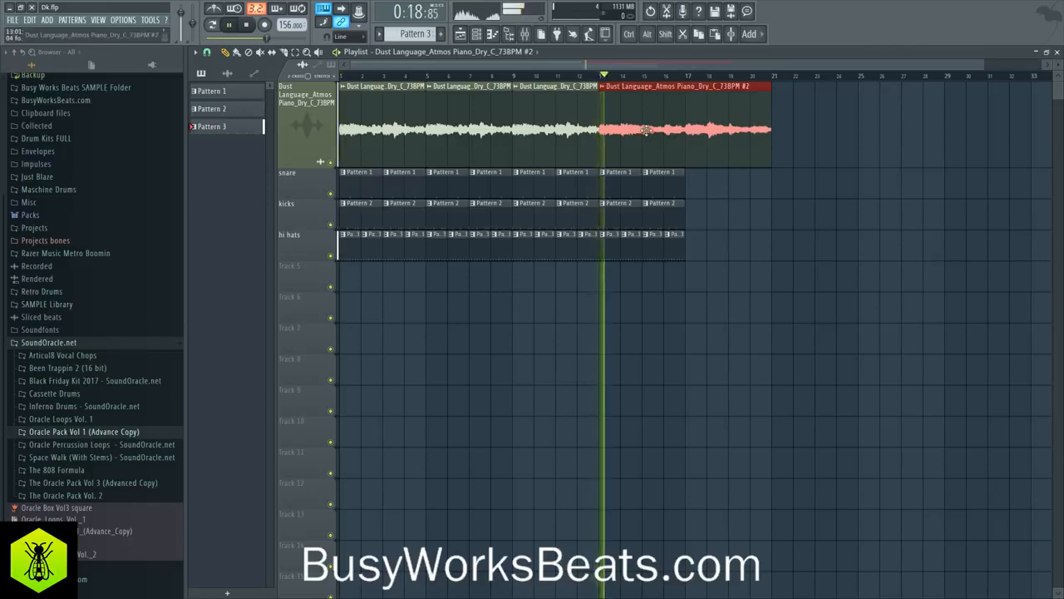
Duplicate the last snare, kick and hi-hat clips up to the start of bar 21 and save the project
{"action": "left_click_drag", "start_coordinate": [677, 169], "coordinate": [608, 258]}
{"action": "key", "text": "ctrl+b"}
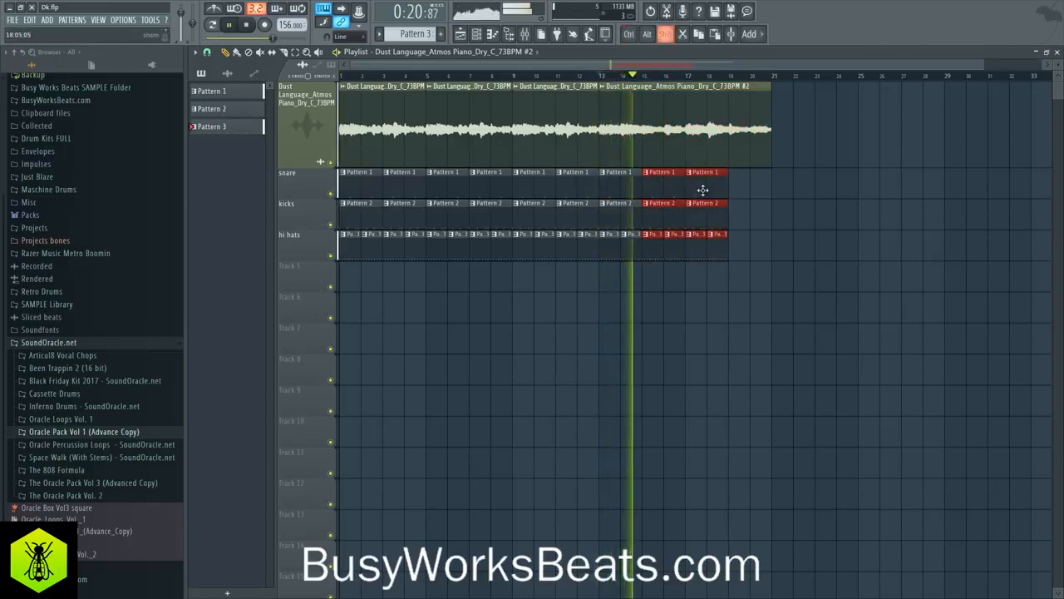
{"action": "left_click", "coordinate": [713, 284]}
{"action": "key", "text": "ctrl+s"}
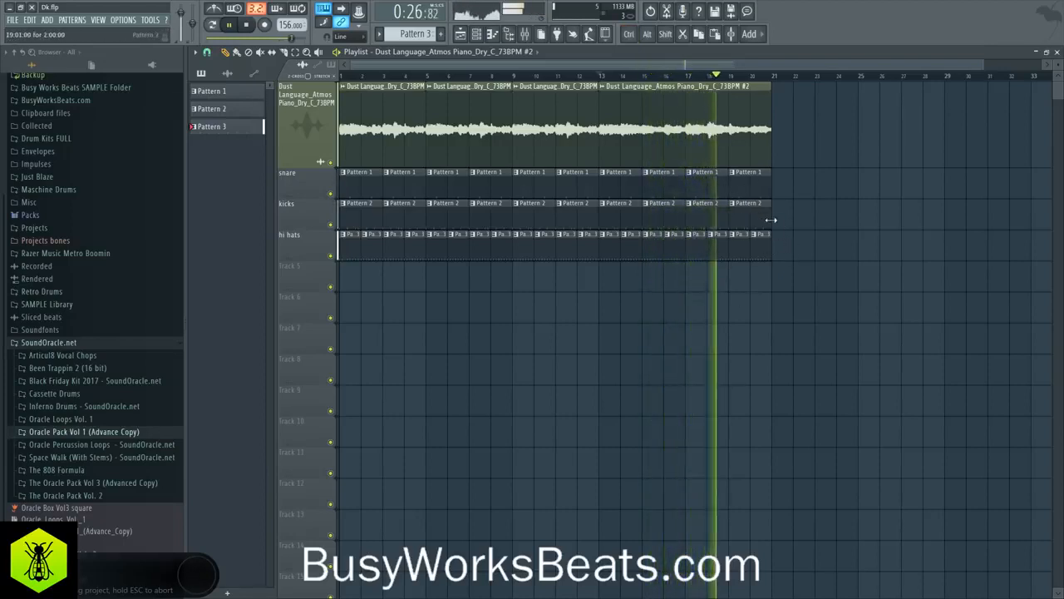
Move the lengthened piano clip to bar 21 and place a copy of the original four-bar piano clip at bar 13
{"action": "key", "text": "space"}
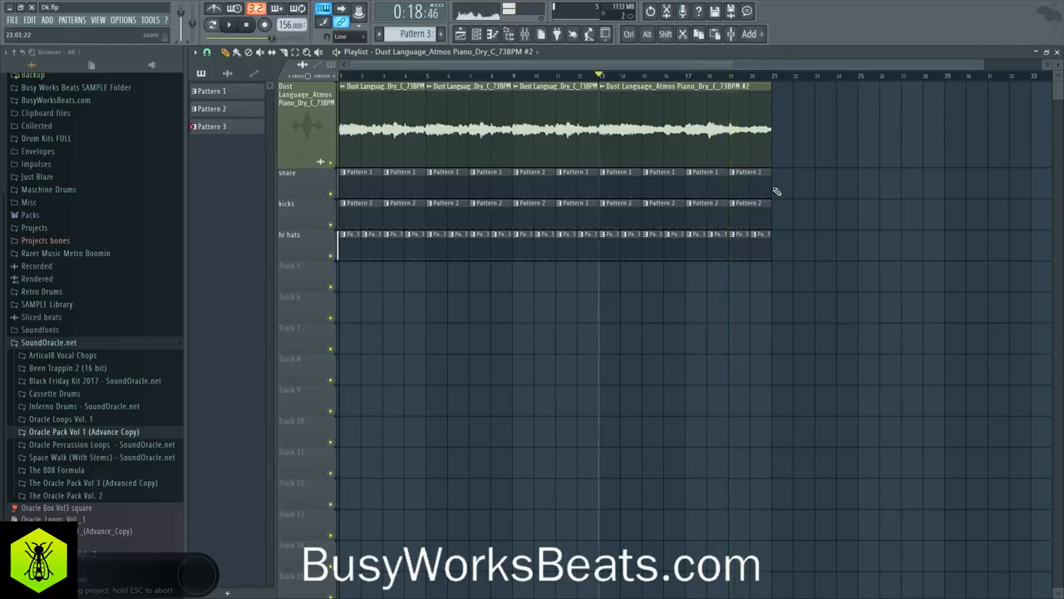
{"action": "left_click_drag", "start_coordinate": [647, 117], "coordinate": [819, 135]}
{"action": "left_click_drag", "start_coordinate": [774, 183], "coordinate": [674, 251]}
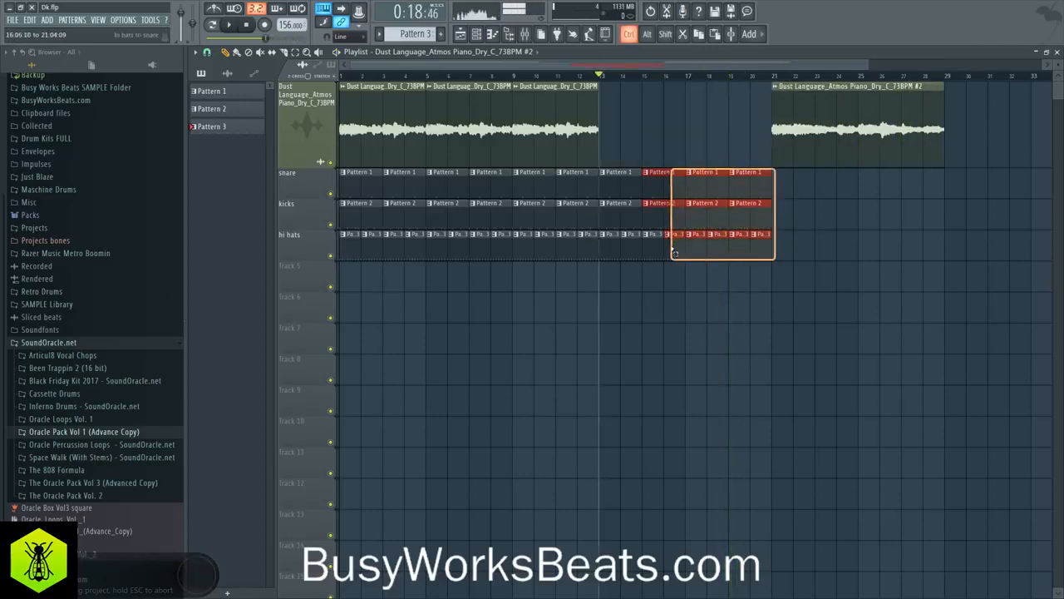
{"action": "left_click_drag", "start_coordinate": [618, 158], "coordinate": [598, 164]}
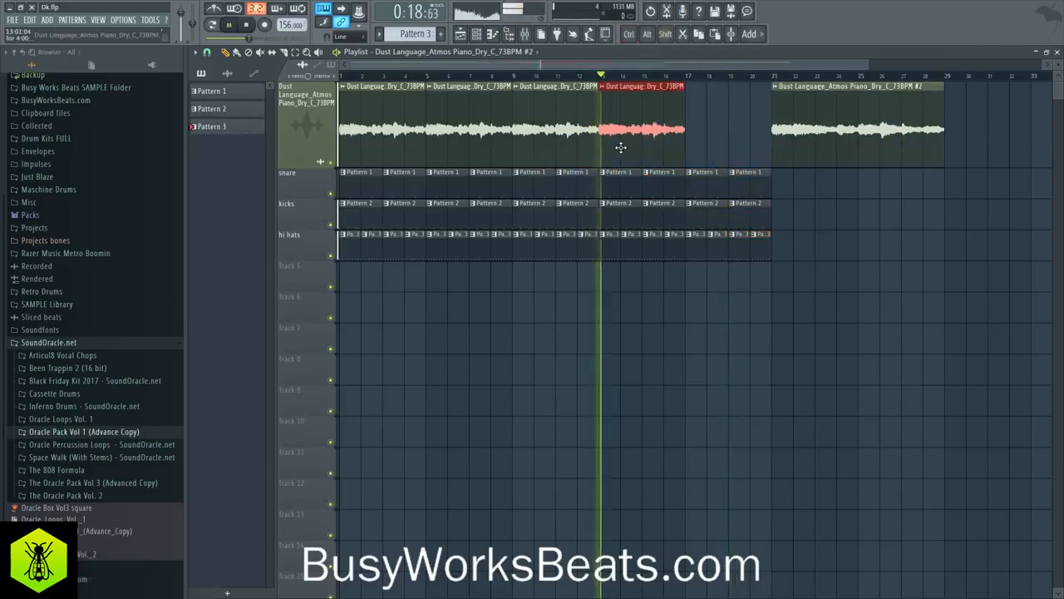
{"action": "key", "text": "space"}
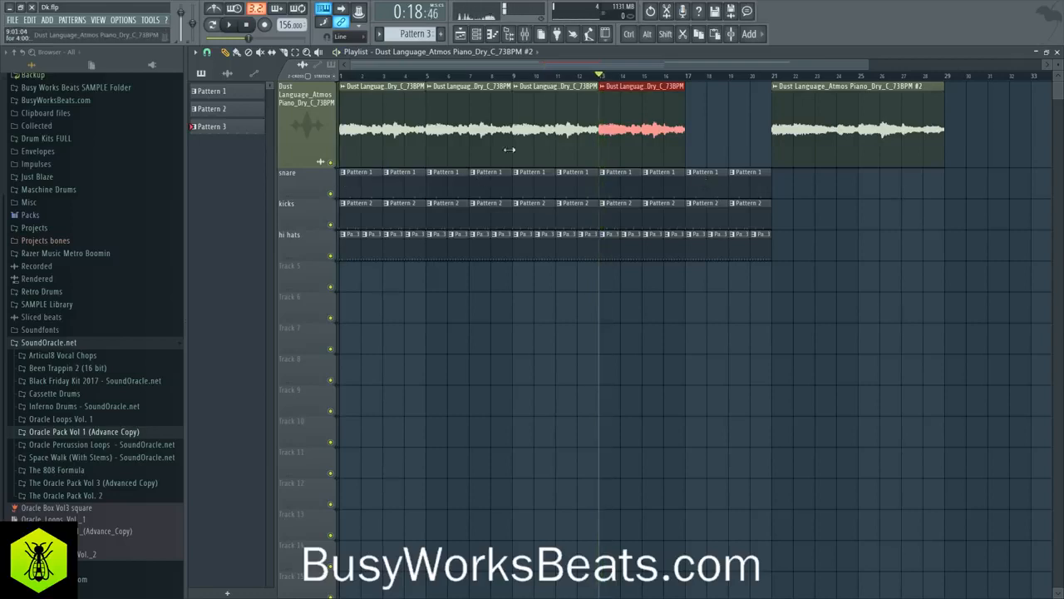
Delete the snare, kick and hi-hat clips from bar 17 onward
{"action": "key", "text": "space"}
{"action": "right_click", "coordinate": [707, 176]}
{"action": "right_click", "coordinate": [743, 181]}
{"action": "right_click", "coordinate": [738, 206]}
{"action": "right_click", "coordinate": [712, 210]}
{"action": "right_click", "coordinate": [731, 240]}
{"action": "right_click", "coordinate": [758, 242]}
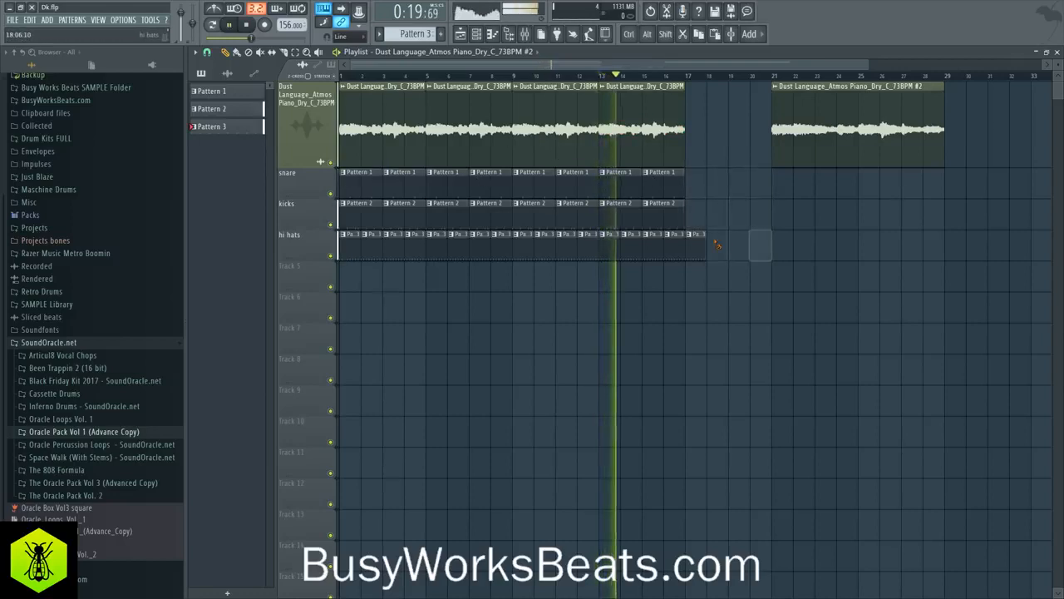
{"action": "right_click", "coordinate": [701, 243]}
Duplicate the bar 13–17 drum clips through bar 28, and move the long piano clip to bar 17 with a copy at bar 25
{"action": "left_click_drag", "start_coordinate": [713, 261], "coordinate": [612, 183]}
{"action": "left_click_drag", "start_coordinate": [619, 185], "coordinate": [863, 194]}
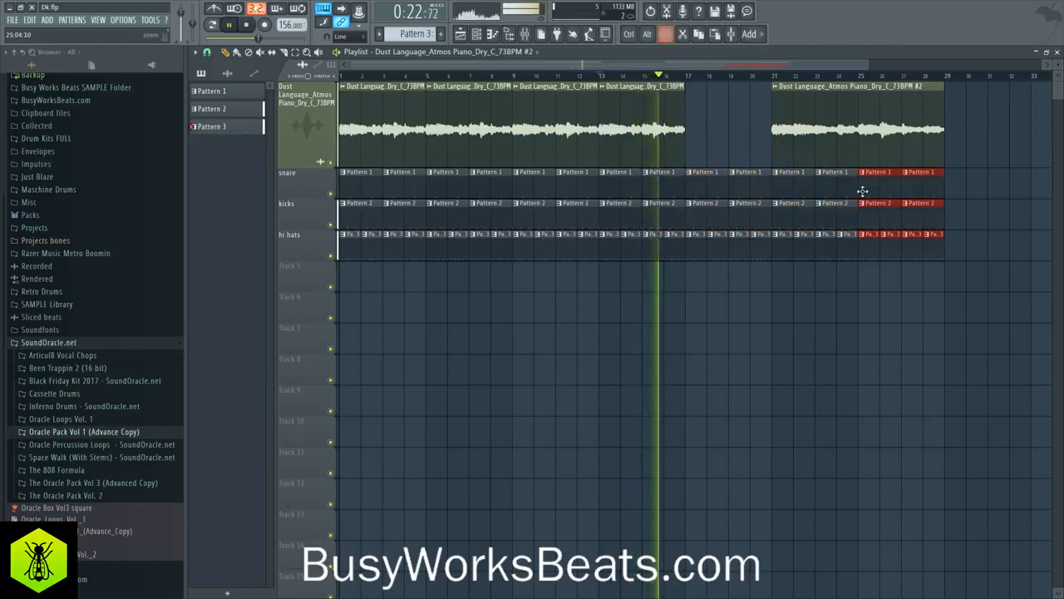
{"action": "left_click", "coordinate": [832, 144]}
{"action": "left_click_drag", "start_coordinate": [832, 144], "coordinate": [924, 139]}
{"action": "key", "text": "space"}
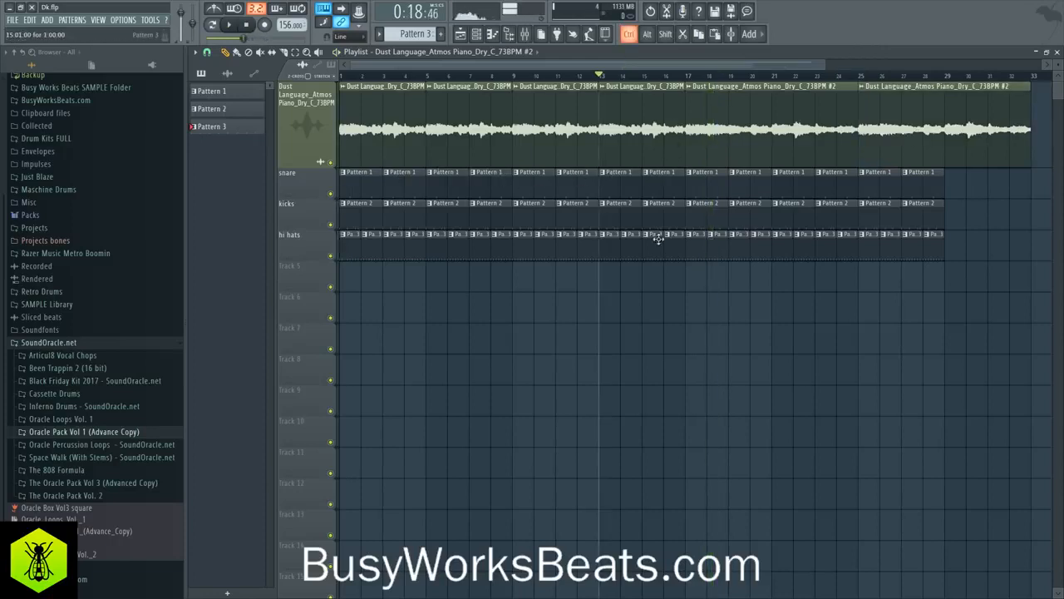
Duplicate the last snare, kick and hi-hat clips up to the start of bar 33, resume playback and save the project
{"action": "left_click_drag", "start_coordinate": [941, 249], "coordinate": [974, 186]}
{"action": "key", "text": "space"}
{"action": "left_click", "coordinate": [860, 335]}
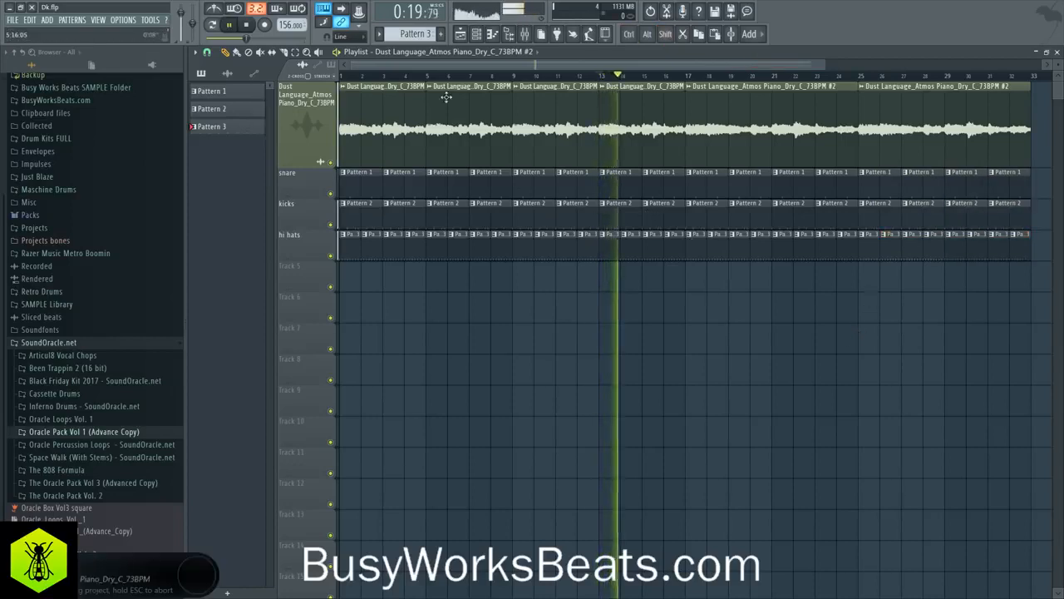
Fine-tune the CUSTOM HAT channel's time shift while the arrangement plays, and close its settings and the channel rack
{"action": "key", "text": "F6"}
{"action": "left_click", "coordinate": [332, 245]}
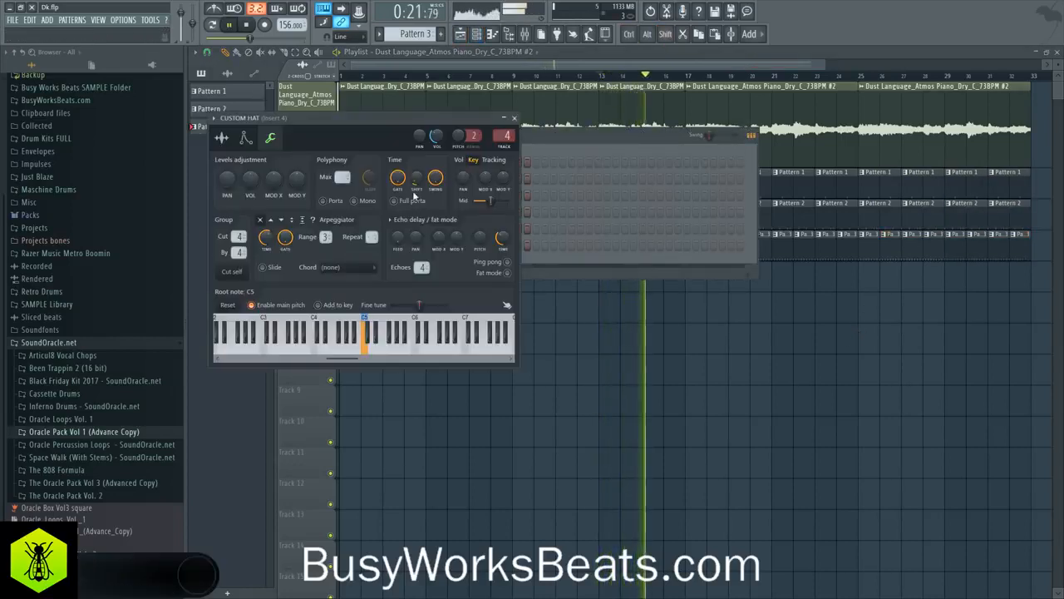
{"action": "left_click", "coordinate": [514, 119]}
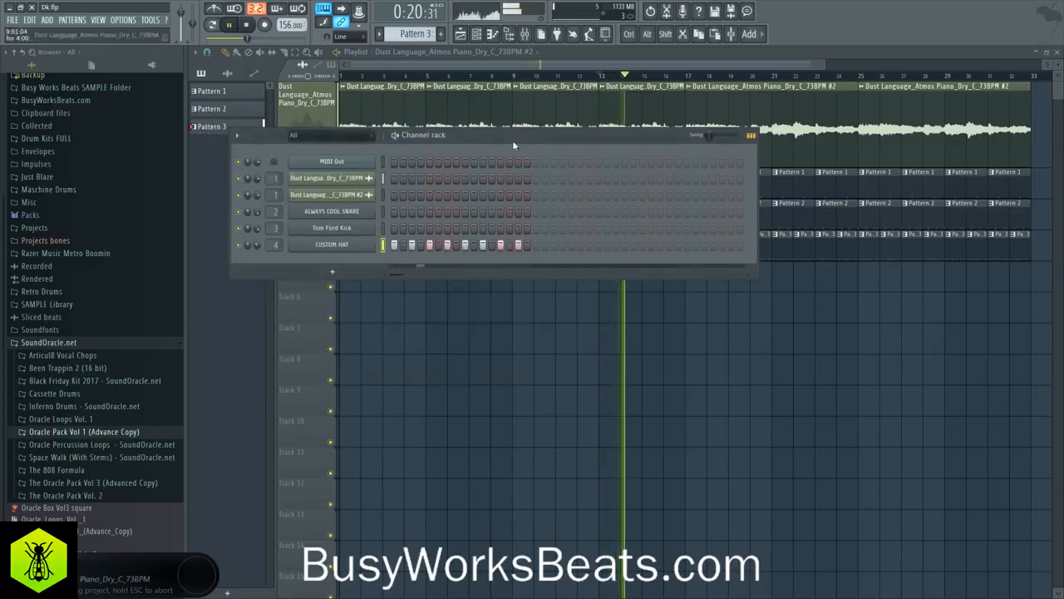
{"action": "right_click", "coordinate": [472, 326]}
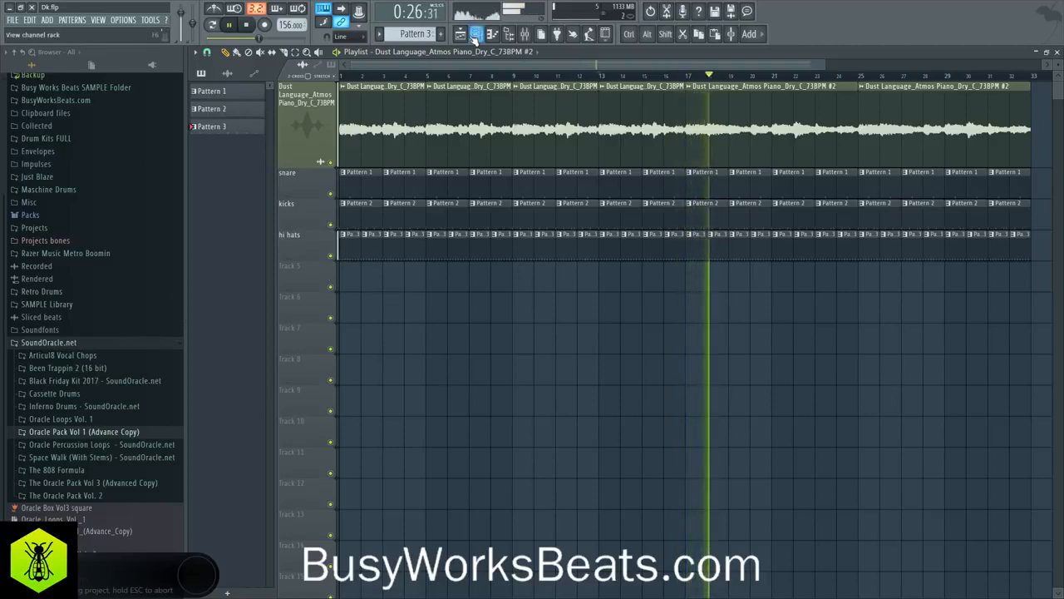
Lower the ALWAYS COOL SNARE channel's pitch to about -73 cents during playback, close the channel rack and save the project
{"action": "left_click", "coordinate": [476, 37]}
{"action": "left_click", "coordinate": [333, 194]}
{"action": "left_click", "coordinate": [534, 143]}
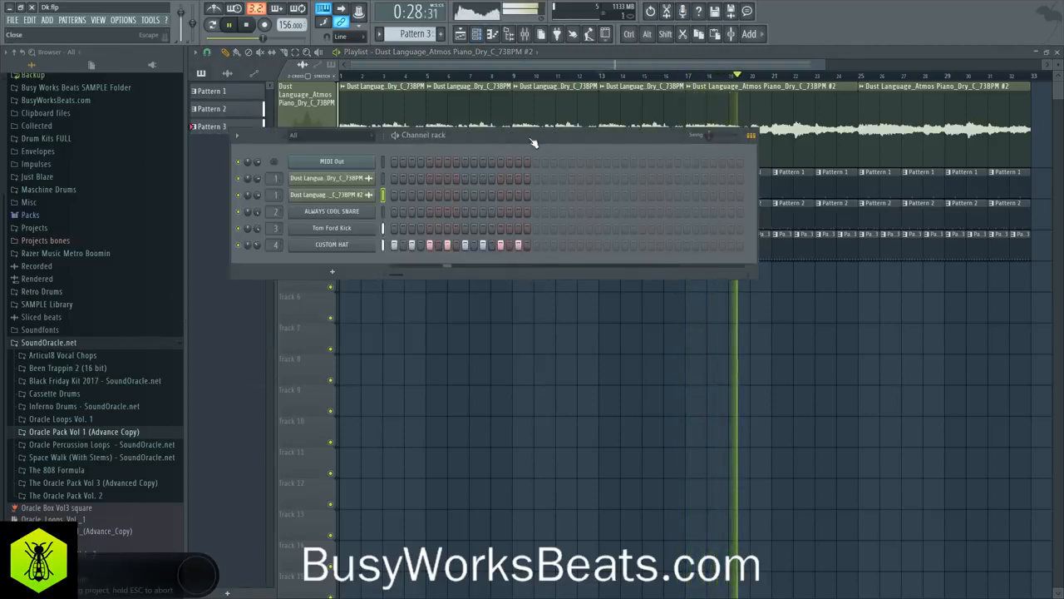
{"action": "left_click", "coordinate": [332, 211]}
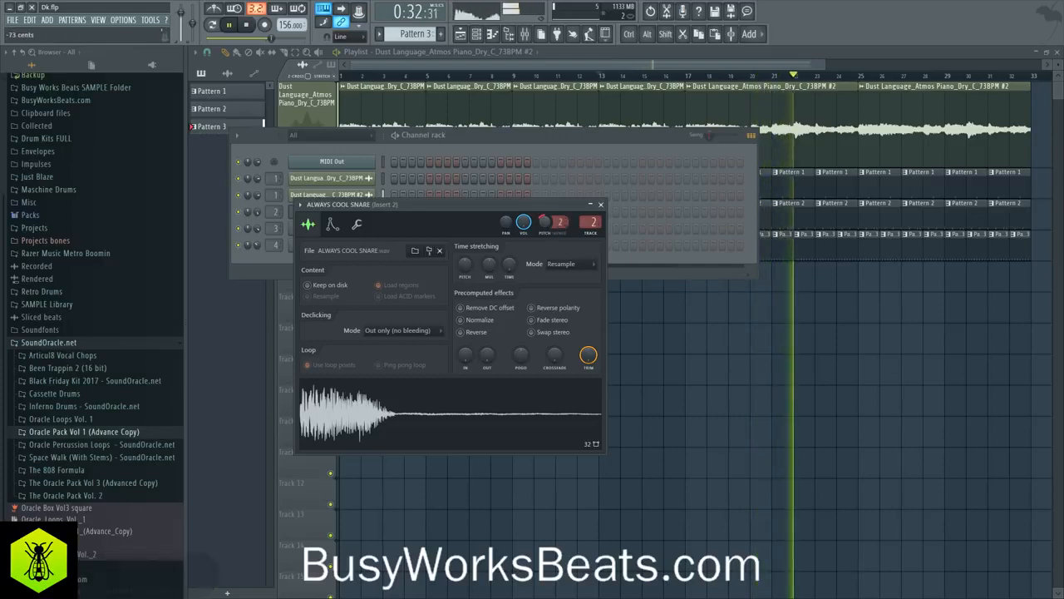
{"action": "left_click", "coordinate": [600, 204]}
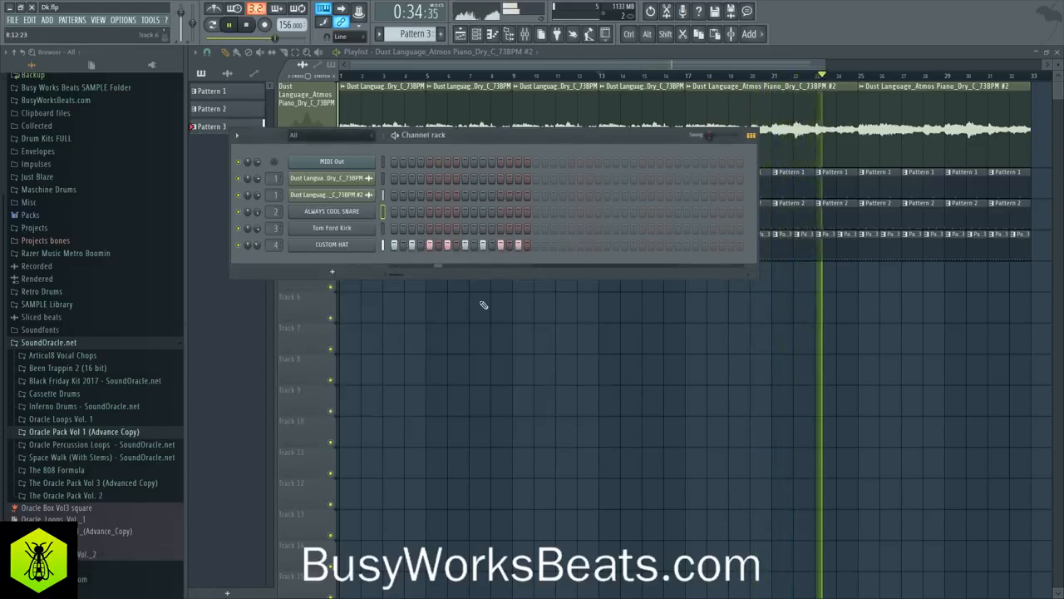
{"action": "key", "text": "F6"}
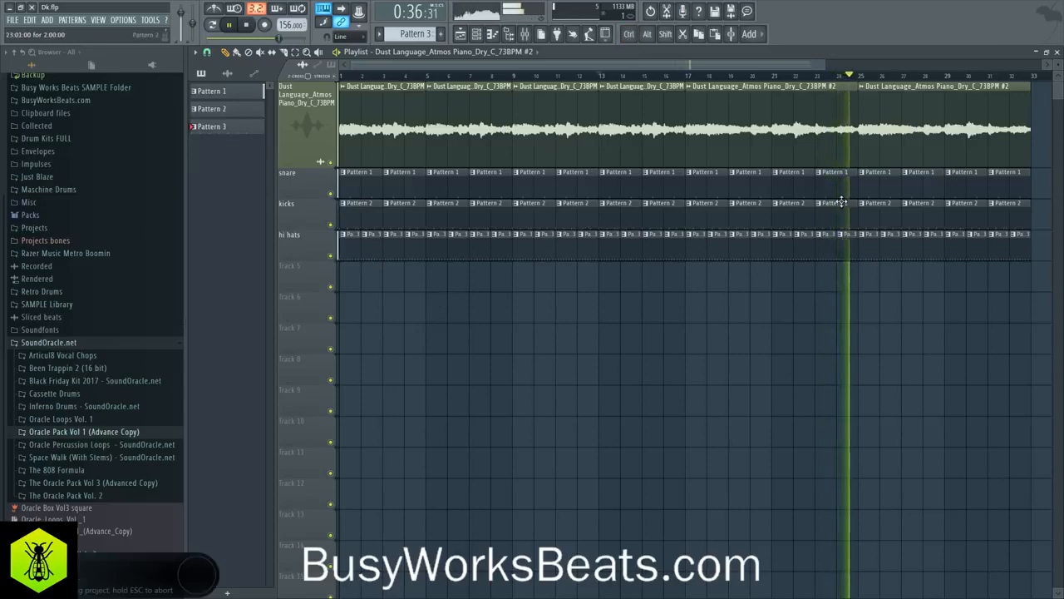
{"action": "key", "text": "ctrl+s"}
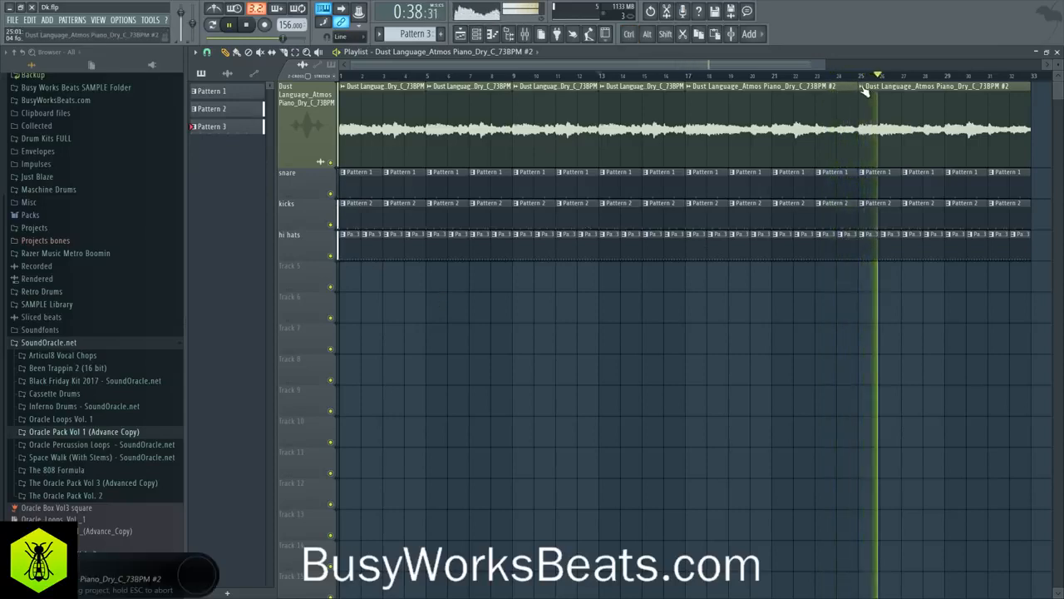
{"action": "key", "text": "space"}
{"action": "left_click", "coordinate": [865, 88]}
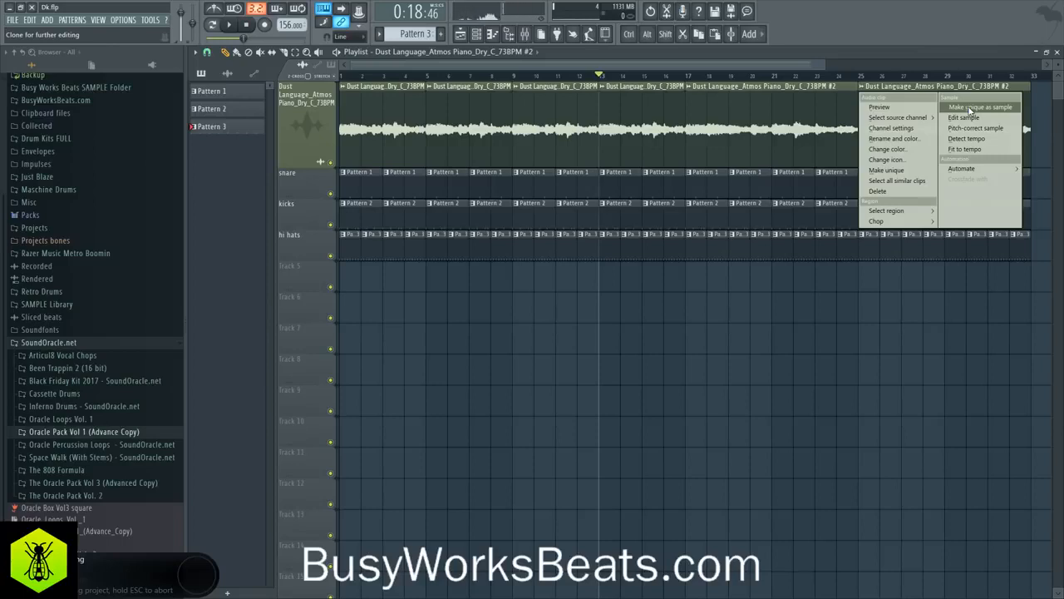
{"action": "left_click", "coordinate": [779, 196]}
{"action": "left_click", "coordinate": [748, 117], "text": "ctrl"}
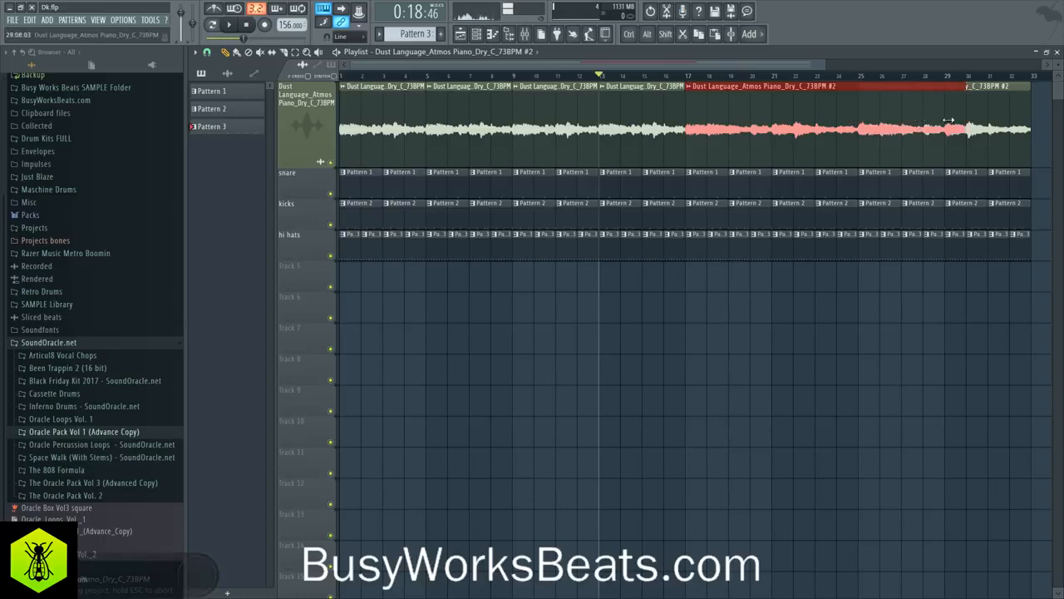
{"action": "left_click", "coordinate": [690, 86]}
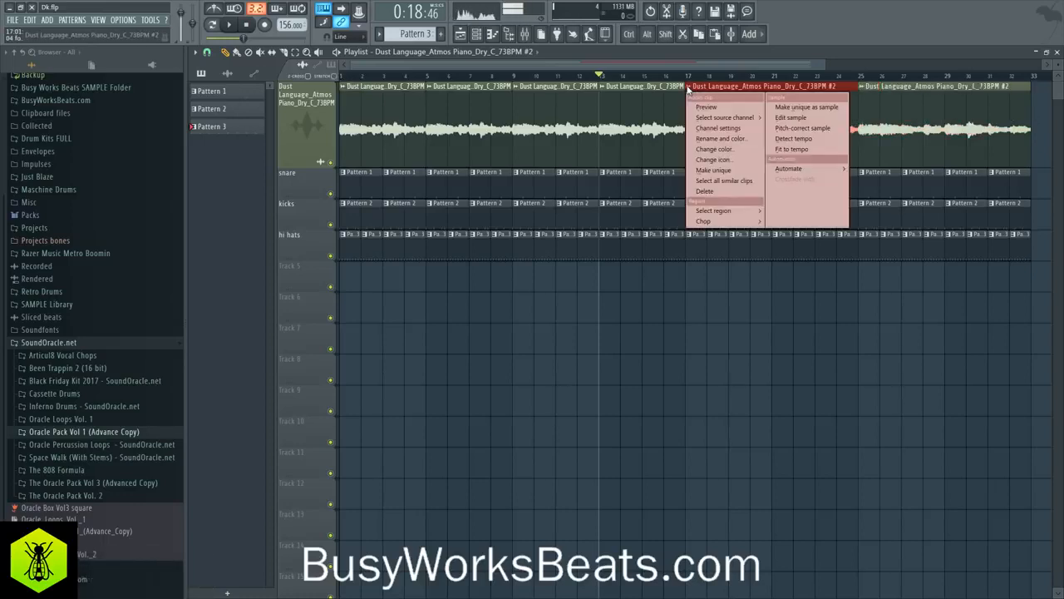
{"action": "left_click", "coordinate": [750, 204]}
Make the long piano clip at bar 17 unique as a sample, saved as Dust Language_Atmos Piano_Dry_C_73BPM - Part_1
{"action": "left_click", "coordinate": [811, 126], "text": "ctrl"}
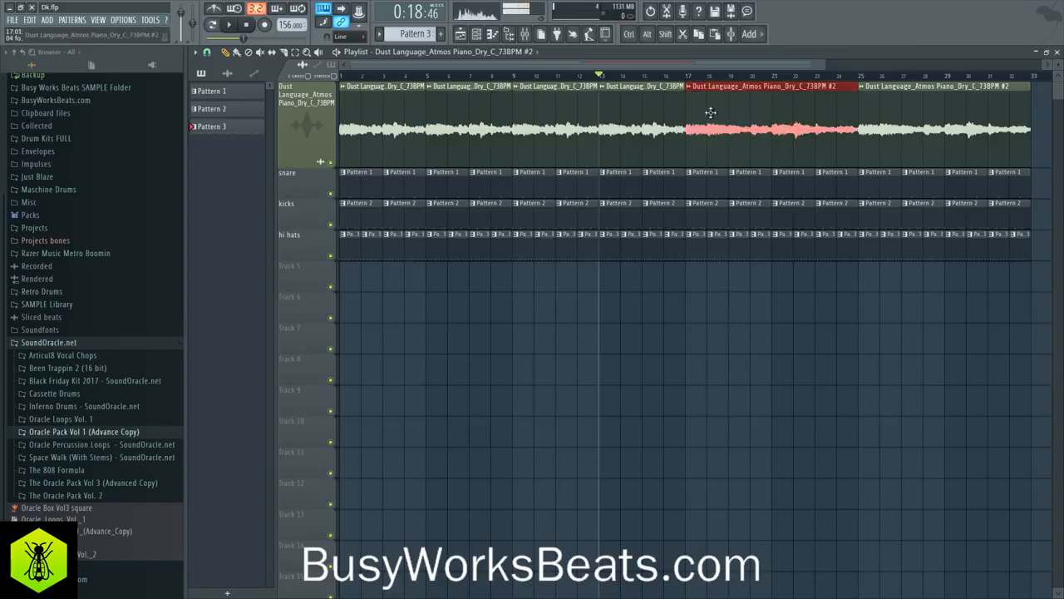
{"action": "left_click", "coordinate": [691, 86]}
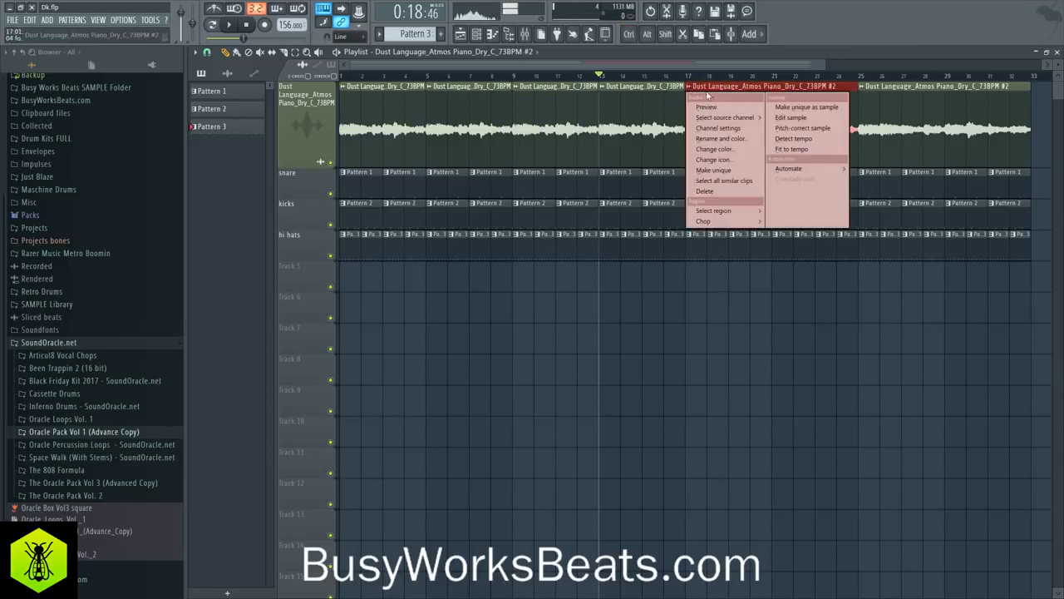
{"action": "left_click", "coordinate": [782, 107]}
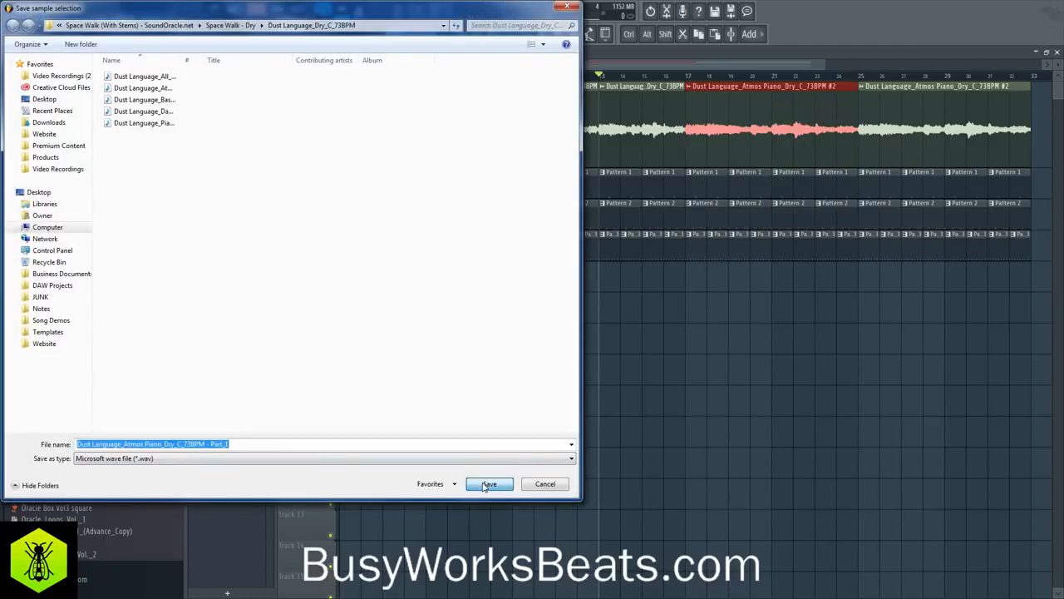
{"action": "left_click", "coordinate": [488, 484]}
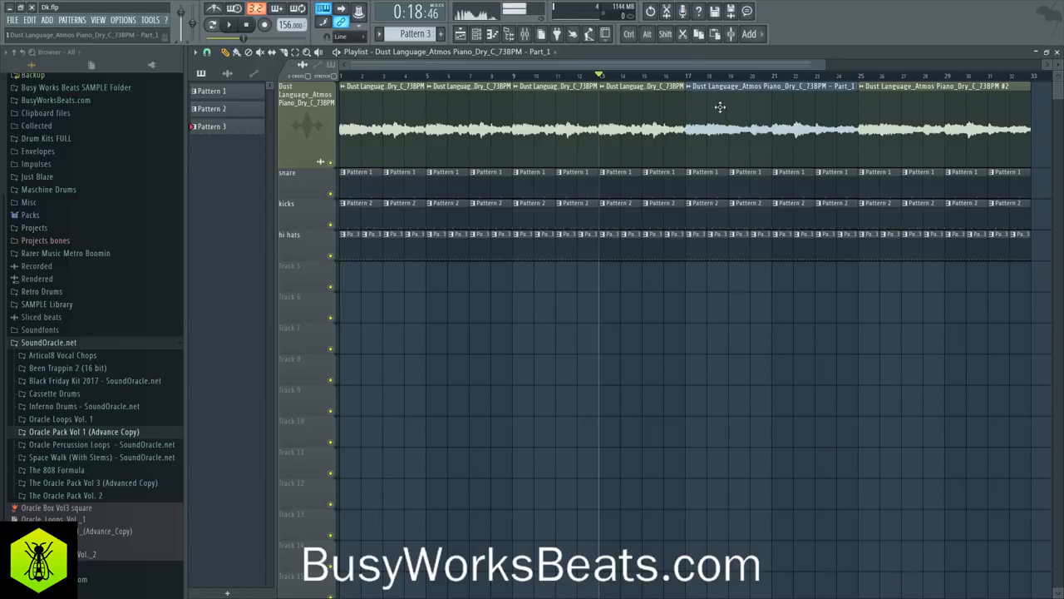
Reverse the Part_1 piano sample in its channel settings and close them
{"action": "left_click", "coordinate": [693, 88]}
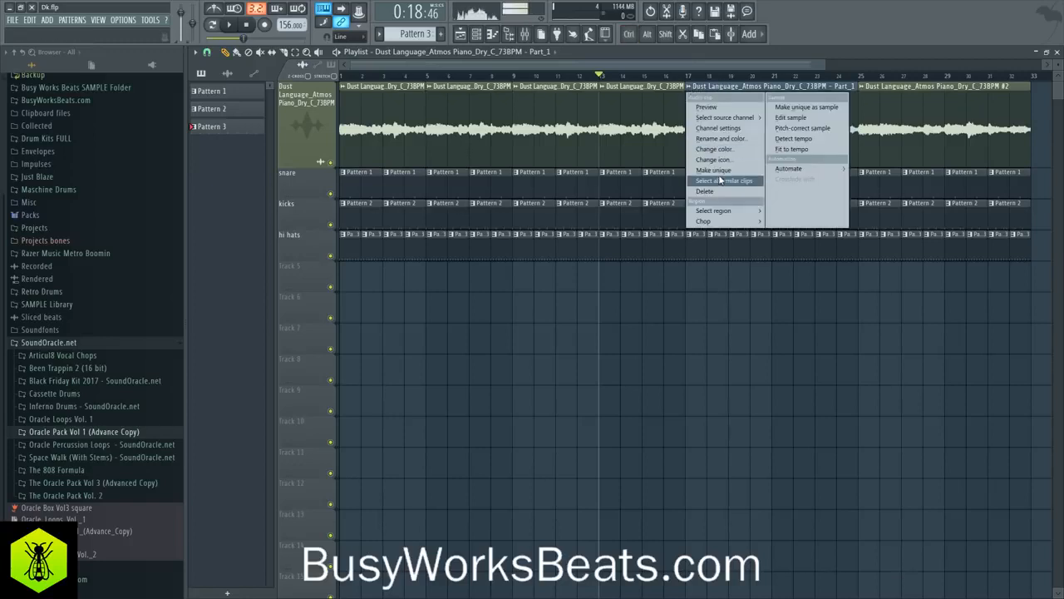
{"action": "left_click", "coordinate": [718, 129]}
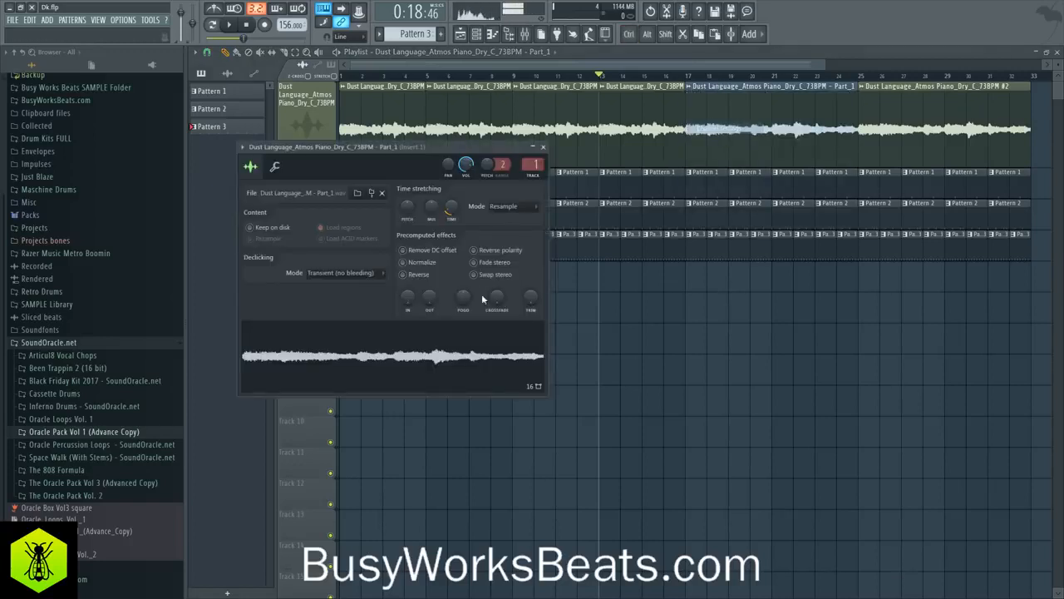
{"action": "left_click", "coordinate": [418, 275]}
{"action": "left_click", "coordinate": [544, 147]}
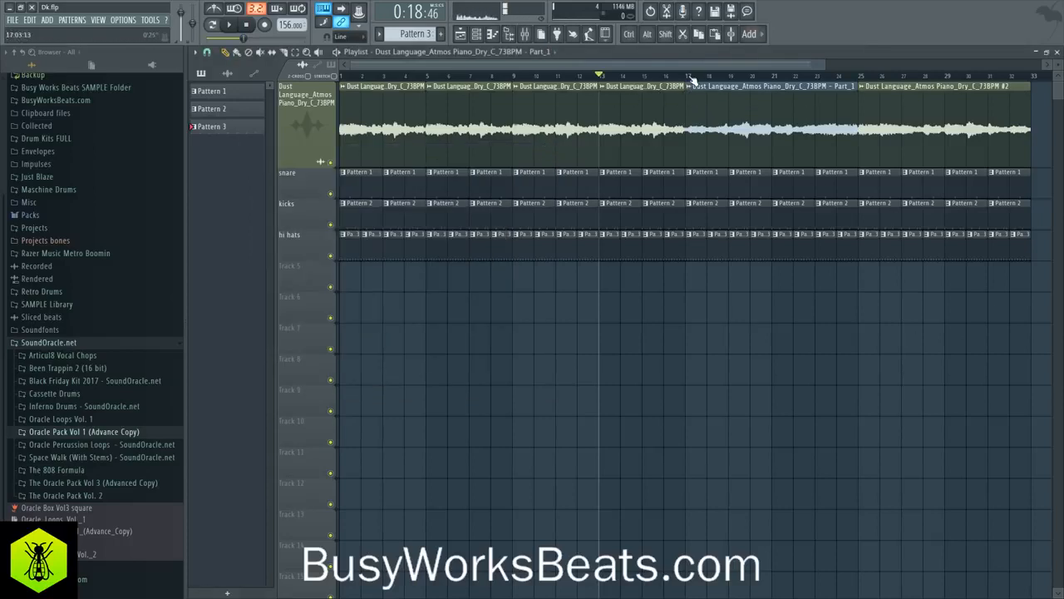
Play from bar 17, replace the piano clip at bar 25 with a copy of the reversed Part_1 clip, and save the project
{"action": "left_click", "coordinate": [692, 77]}
{"action": "key", "text": "space"}
{"action": "right_click", "coordinate": [996, 119]}
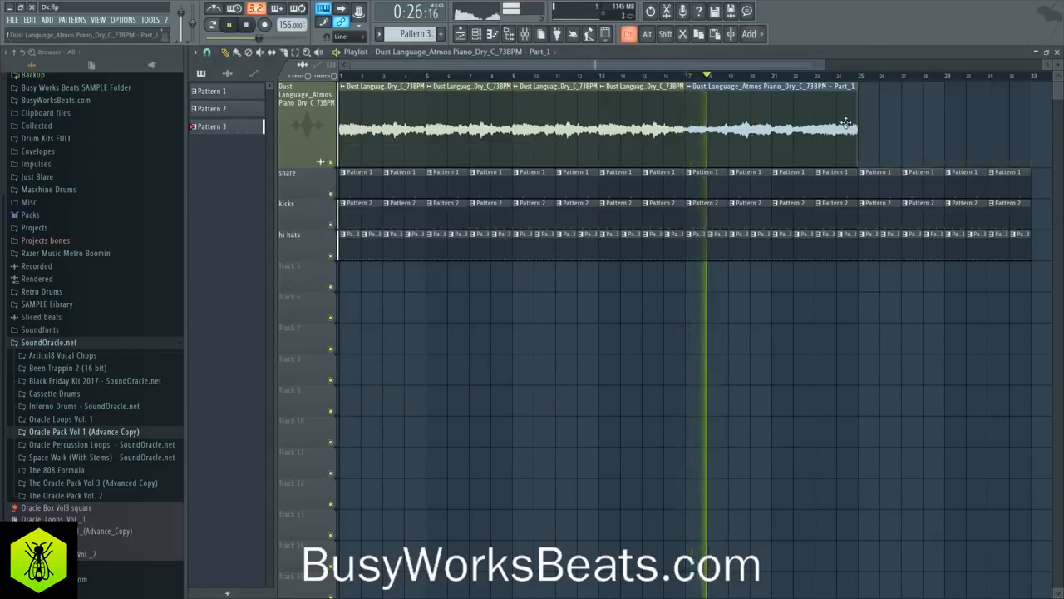
{"action": "left_click", "coordinate": [819, 119], "text": "ctrl"}
{"action": "left_click_drag", "start_coordinate": [779, 113], "coordinate": [939, 119]}
{"action": "left_click", "coordinate": [793, 345], "text": "ctrl"}
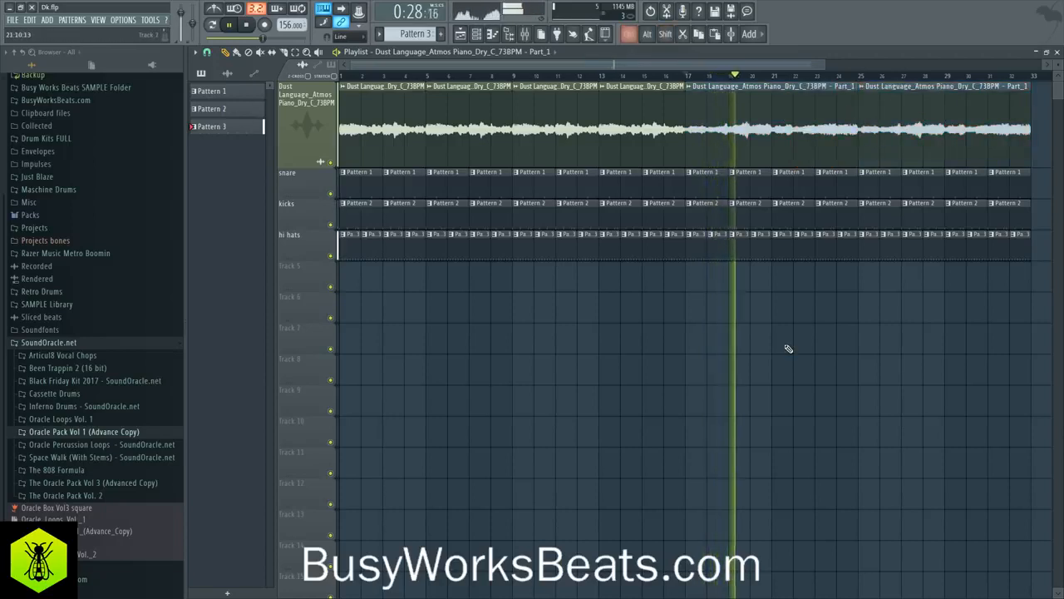
{"action": "key", "text": "ctrl+s"}
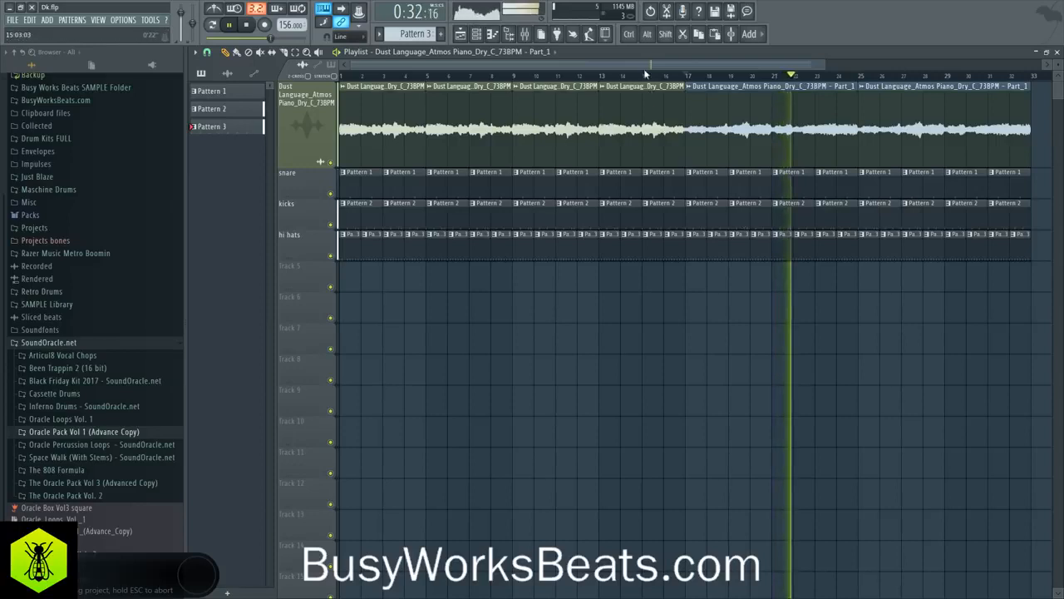
{"action": "scroll", "coordinate": [645, 73], "scroll_direction": "down", "scroll_amount": 2}
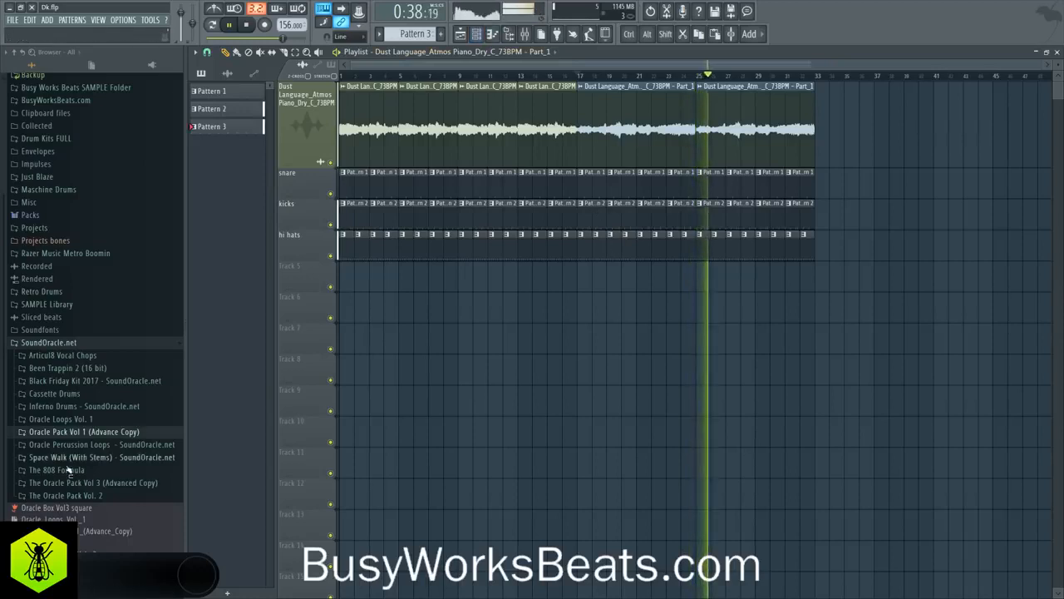
Browse the SoundOracle.net packs, expand the 808 folder of Been Trappin 2 (16 bit), and restart playback from bar 17
{"action": "left_click", "coordinate": [83, 431]}
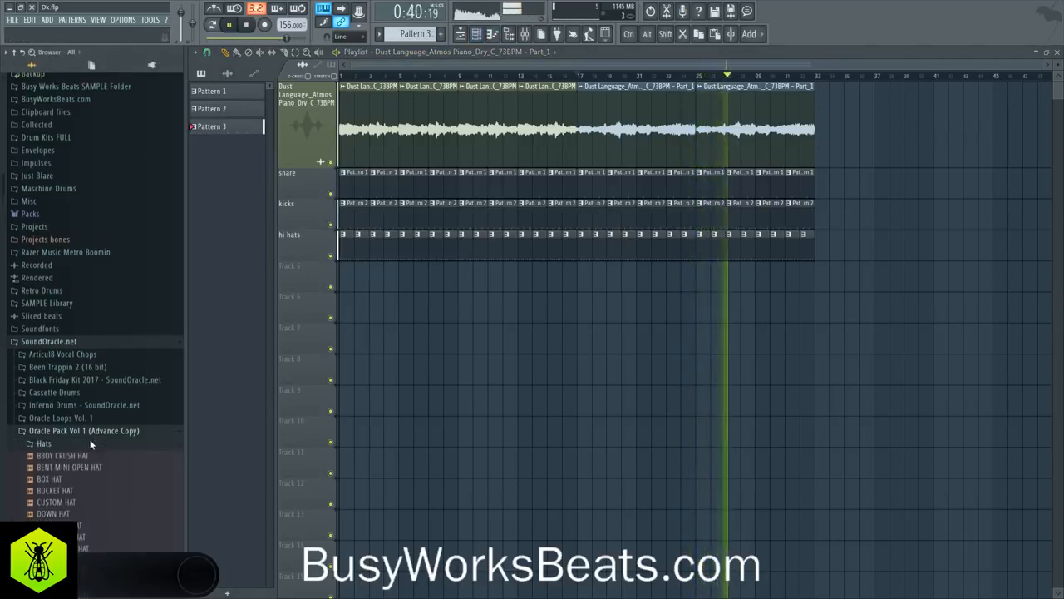
{"action": "left_click", "coordinate": [83, 432]}
{"action": "left_click", "coordinate": [84, 470]}
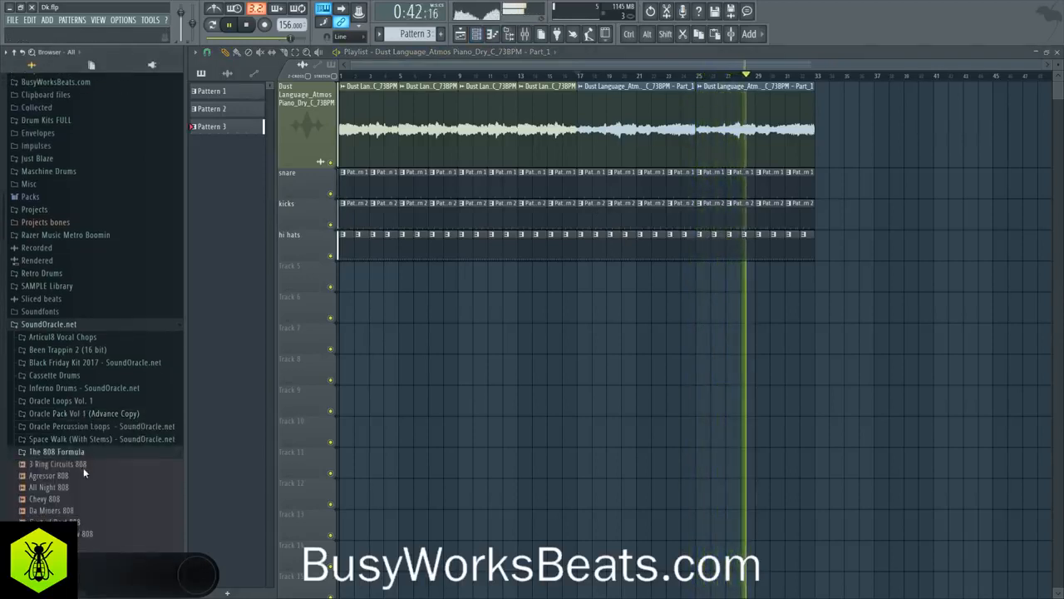
{"action": "scroll", "coordinate": [83, 416], "scroll_direction": "down", "scroll_amount": 2}
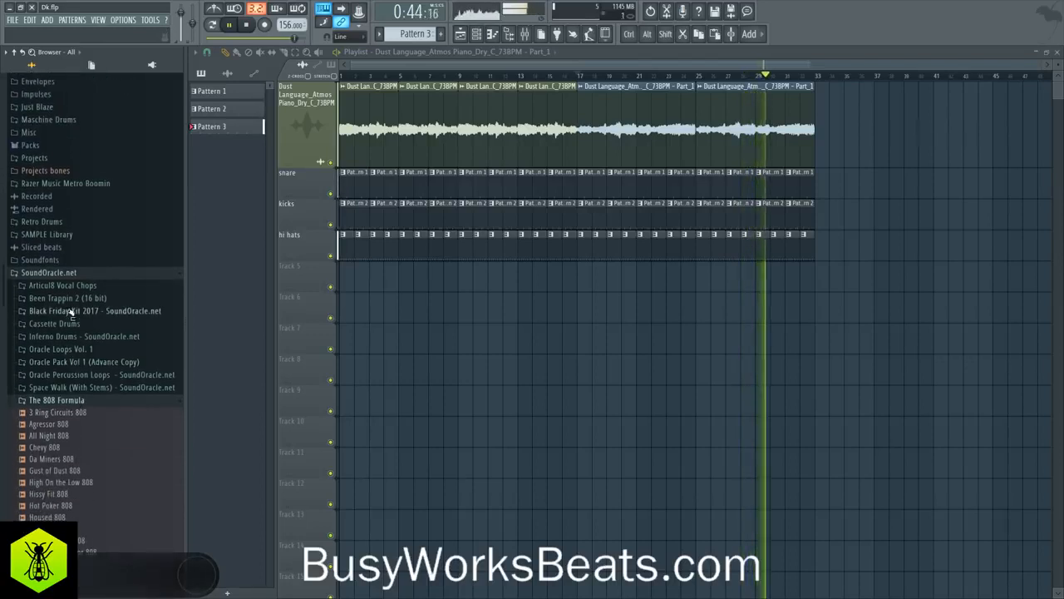
{"action": "left_click", "coordinate": [75, 400]}
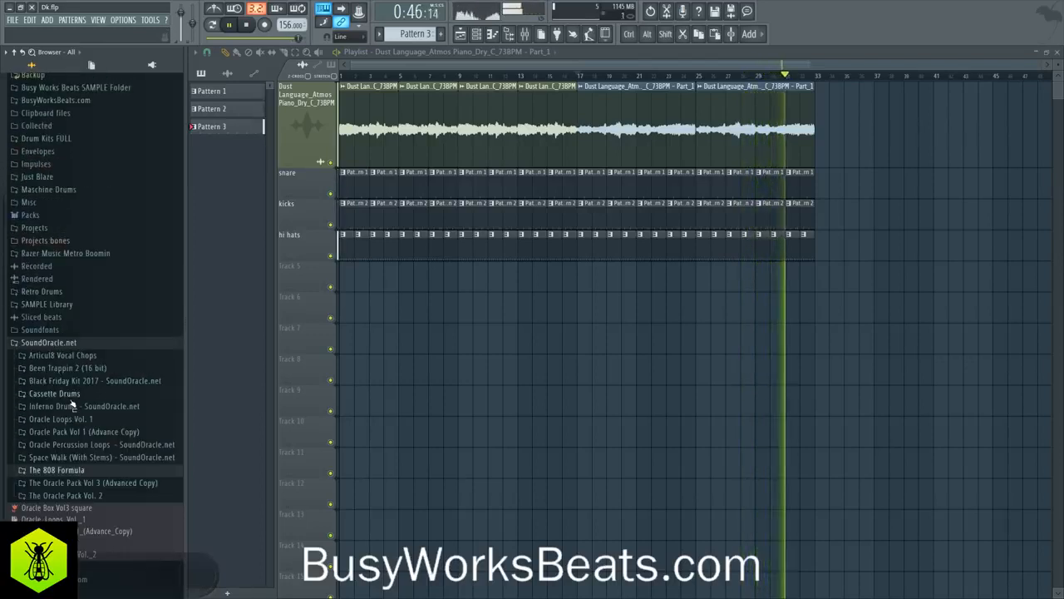
{"action": "left_click", "coordinate": [70, 369]}
{"action": "left_click", "coordinate": [71, 381]}
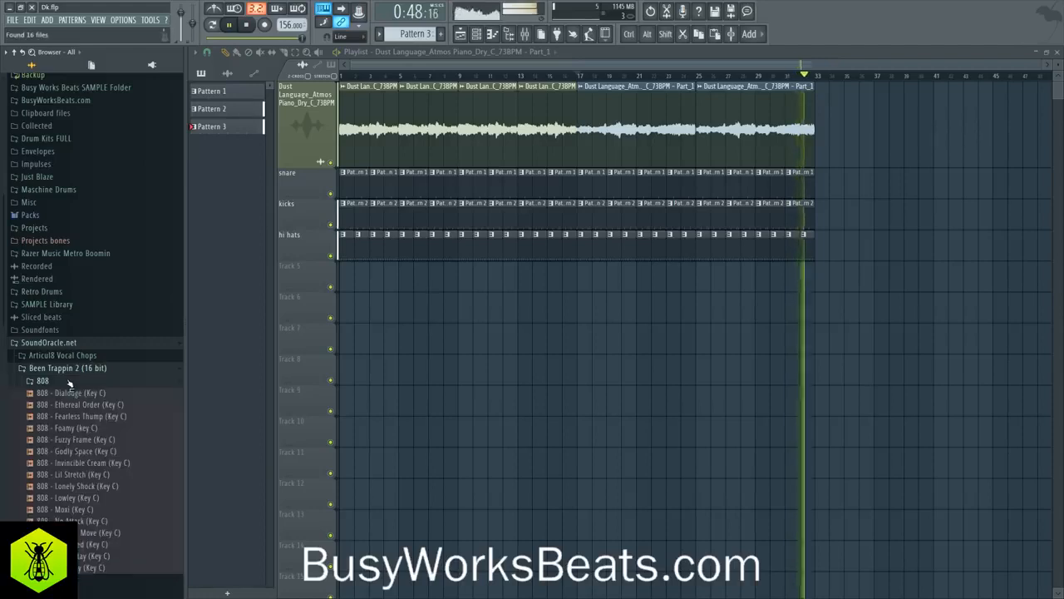
{"action": "scroll", "coordinate": [91, 375], "scroll_direction": "down", "scroll_amount": 2}
{"action": "key", "text": "space"}
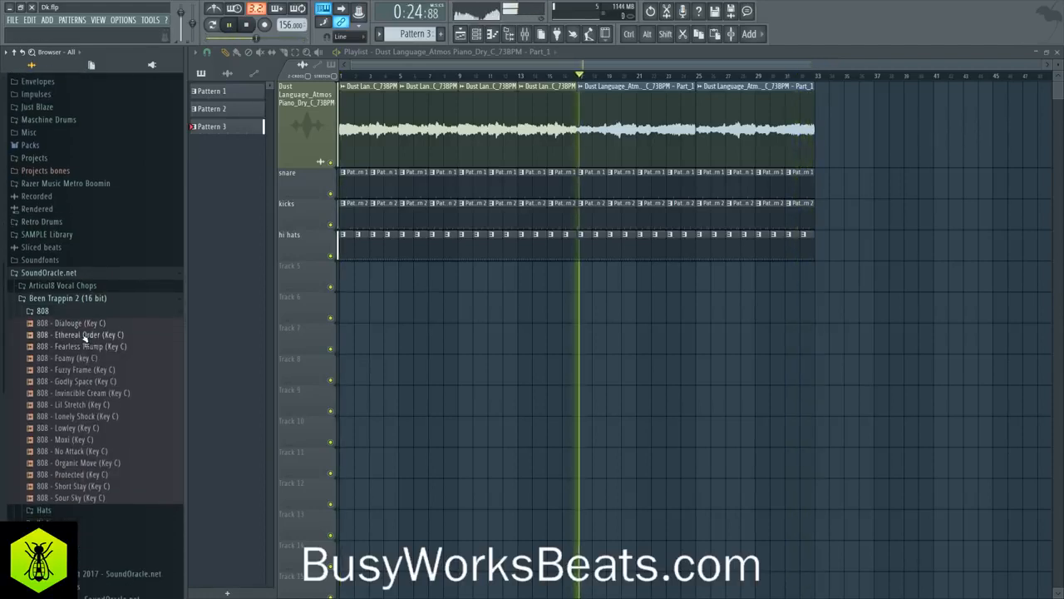
Audition the 808 samples from Ethereal Order to Invincible Cream over the playing beat and save the project
{"action": "left_click", "coordinate": [84, 336]}
{"action": "left_click", "coordinate": [80, 348]}
{"action": "left_click", "coordinate": [76, 338]}
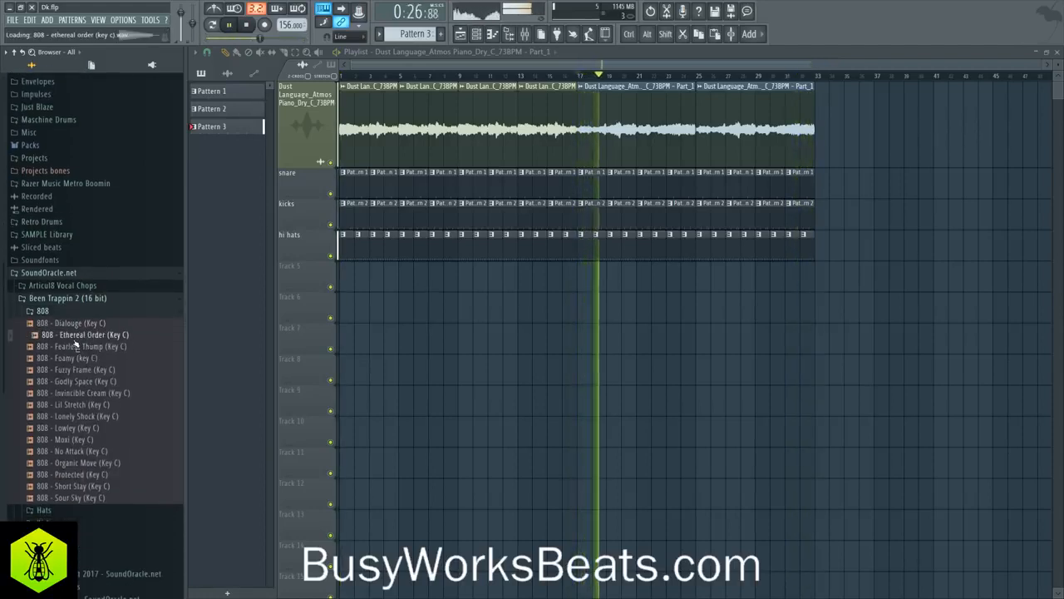
{"action": "left_click", "coordinate": [79, 357]}
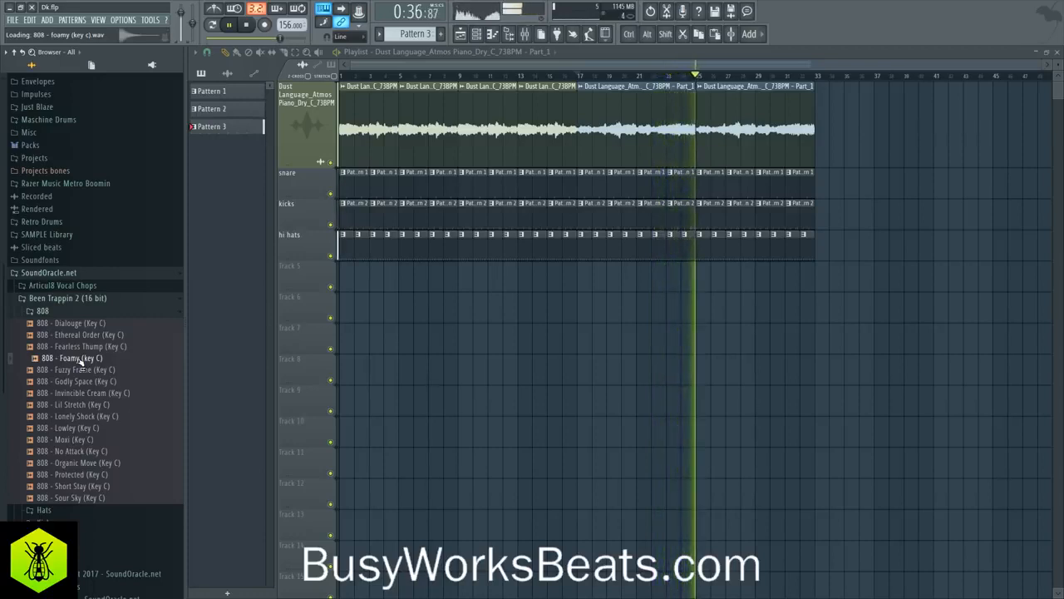
{"action": "left_click", "coordinate": [78, 369]}
{"action": "left_click", "coordinate": [73, 381]}
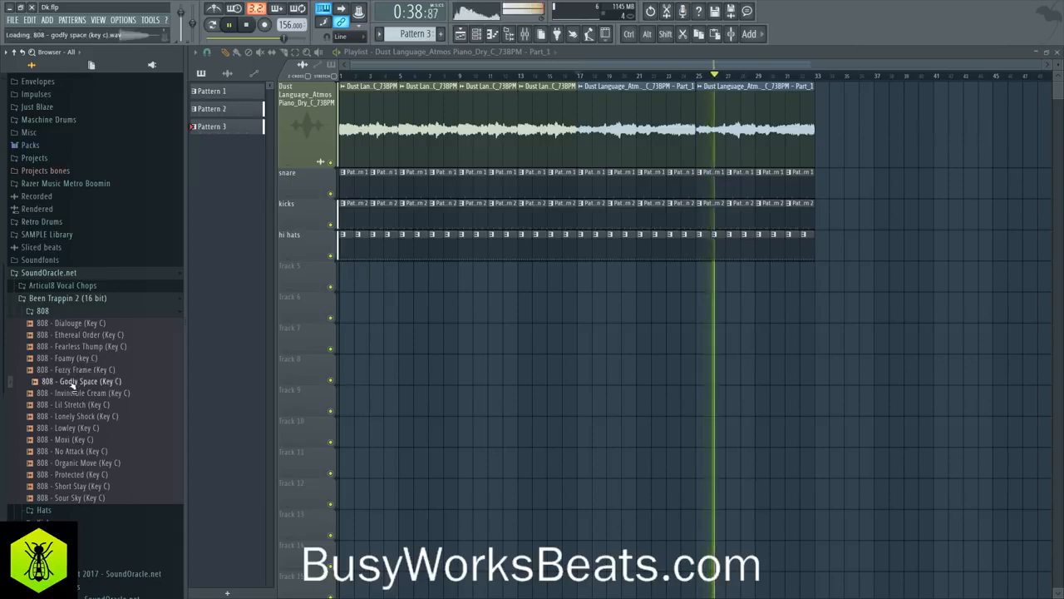
{"action": "left_click", "coordinate": [74, 393]}
{"action": "key", "text": "space"}
{"action": "key", "text": "ctrl+s"}
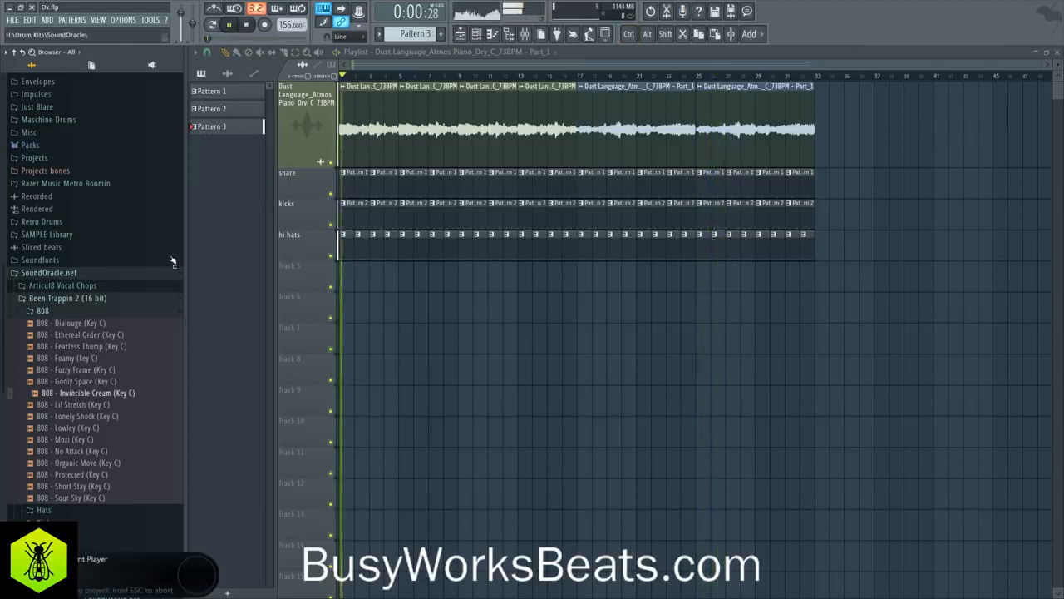
Load the 808 - Invincible Cream (Key C) sample into a new channel routed to mixer insert 5
{"action": "right_click", "coordinate": [88, 394]}
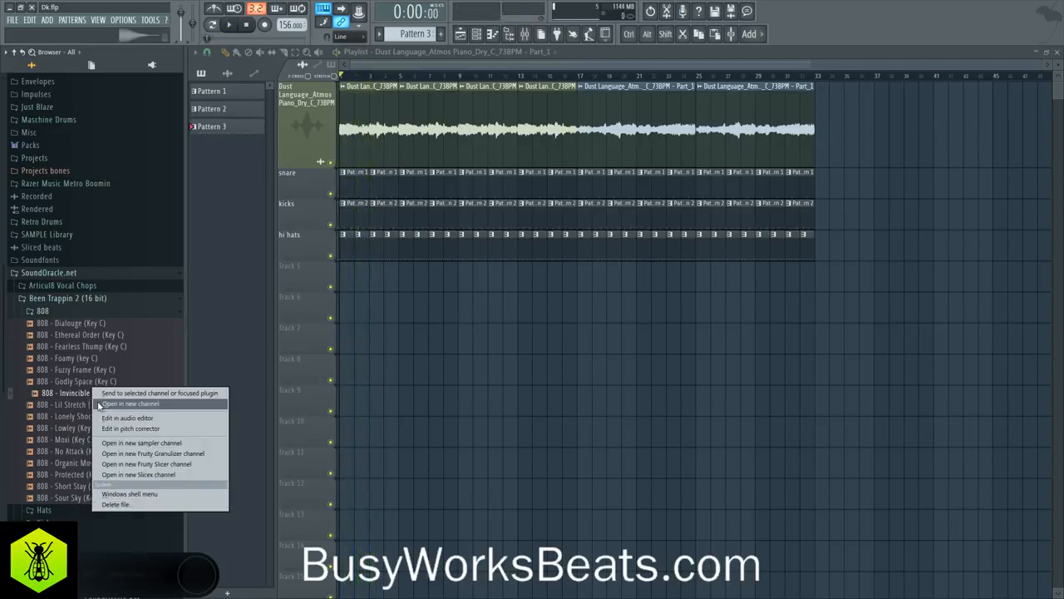
{"action": "left_click", "coordinate": [125, 404]}
{"action": "left_click", "coordinate": [475, 34]}
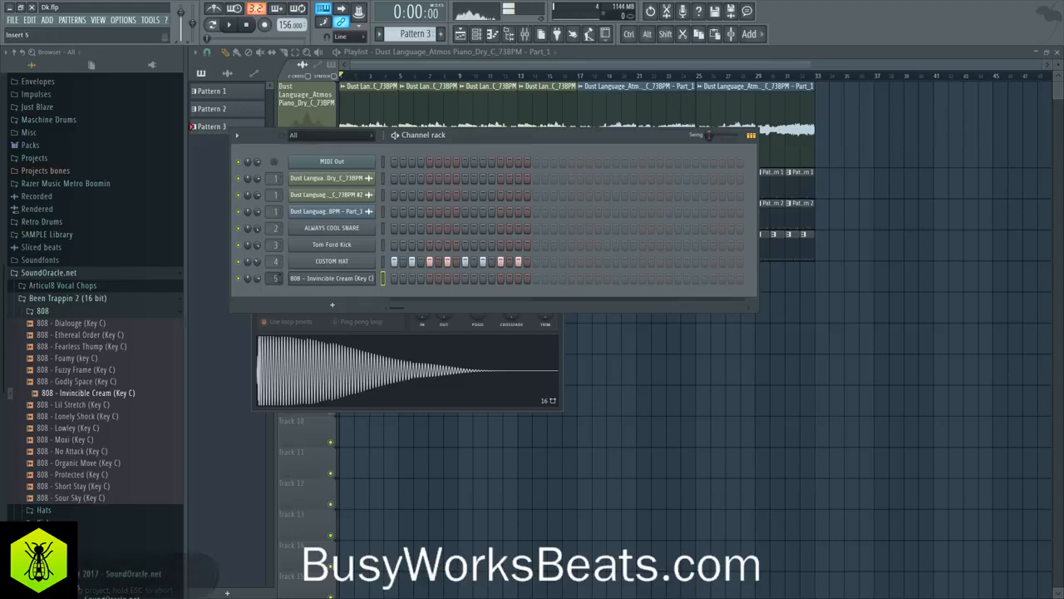
Create Pattern 4 and program the Invincible Cream 808 on steps 1, 7, 15, 21 and 27
{"action": "left_click", "coordinate": [440, 34]}
{"action": "right_click", "coordinate": [716, 533]}
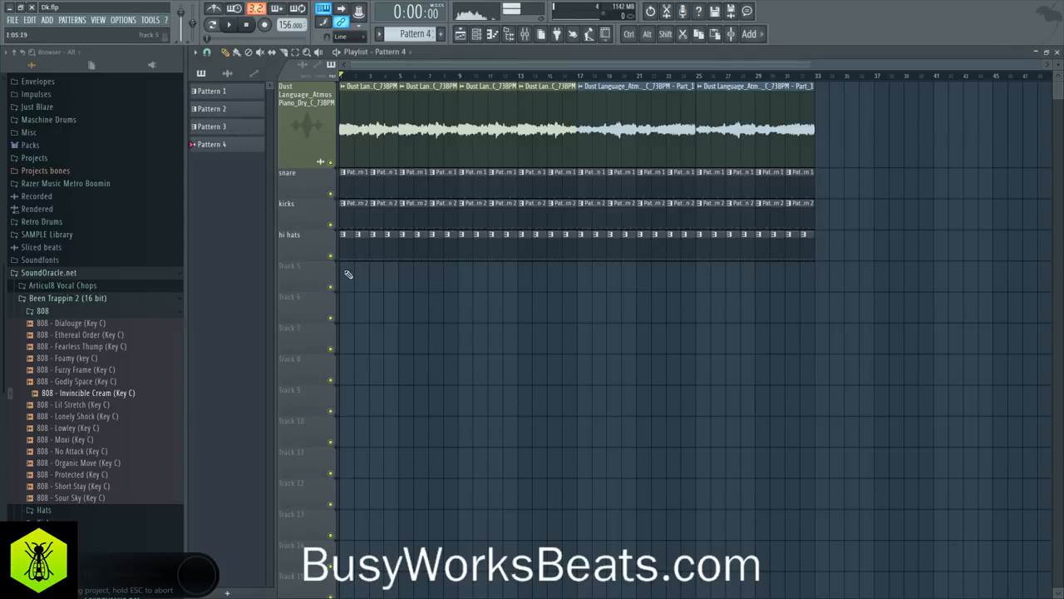
{"action": "left_click", "coordinate": [476, 34]}
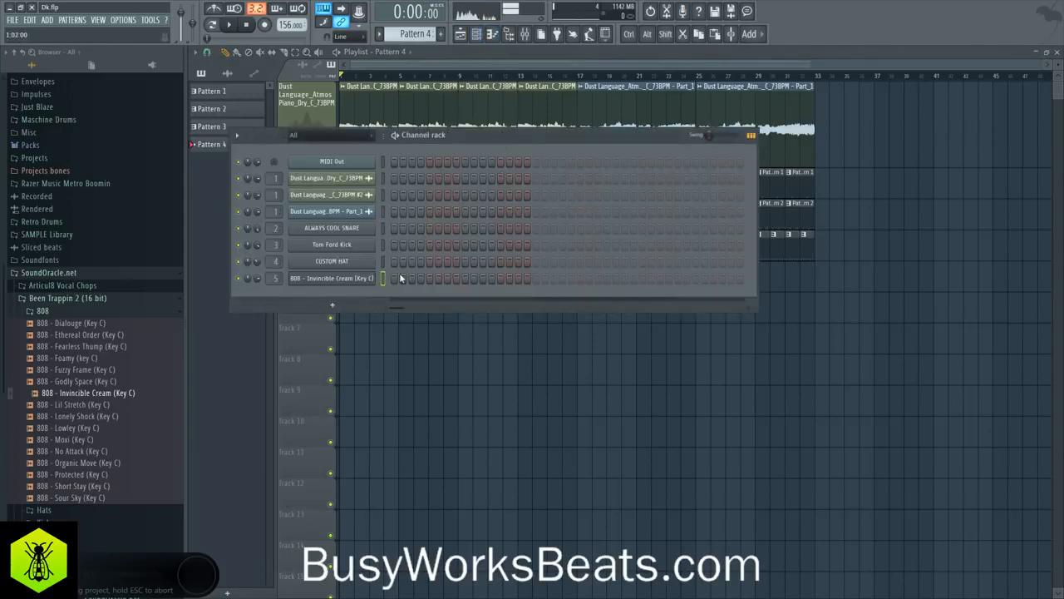
{"action": "left_click", "coordinate": [449, 279]}
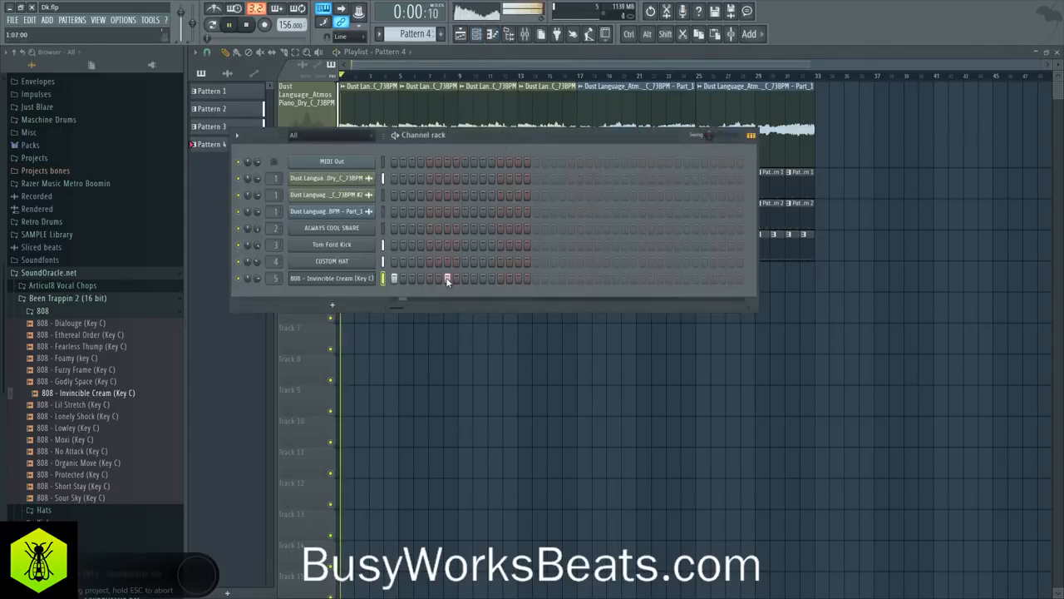
{"action": "right_click", "coordinate": [501, 279]}
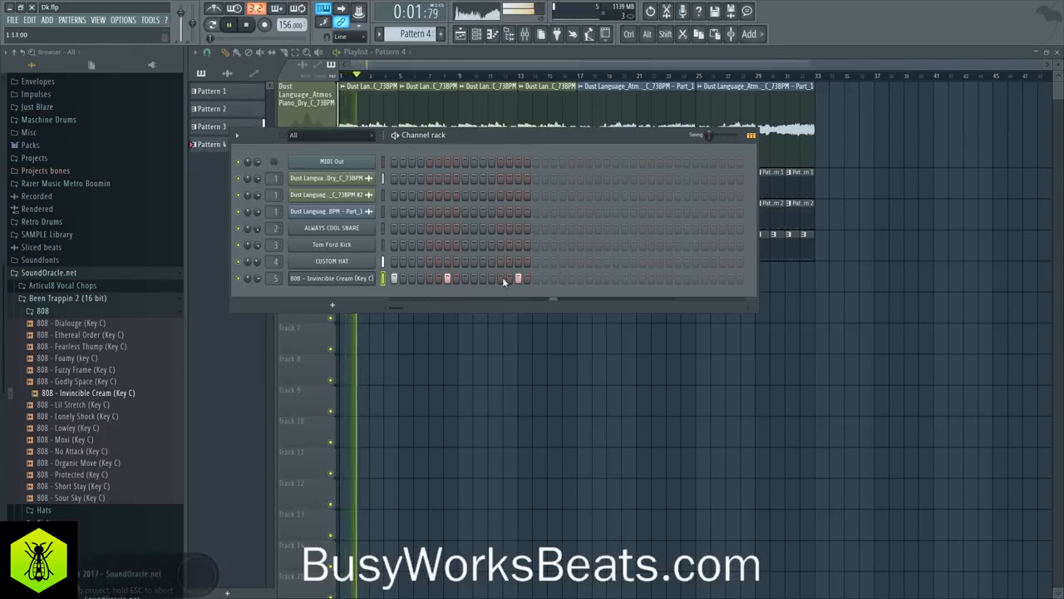
{"action": "key", "text": "space"}
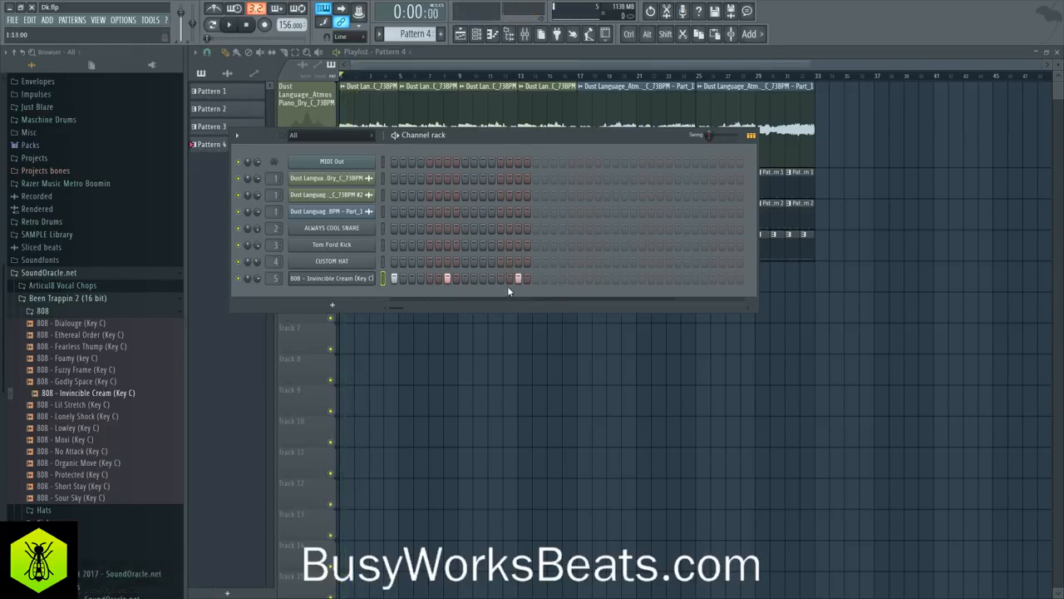
{"action": "left_click", "coordinate": [573, 278]}
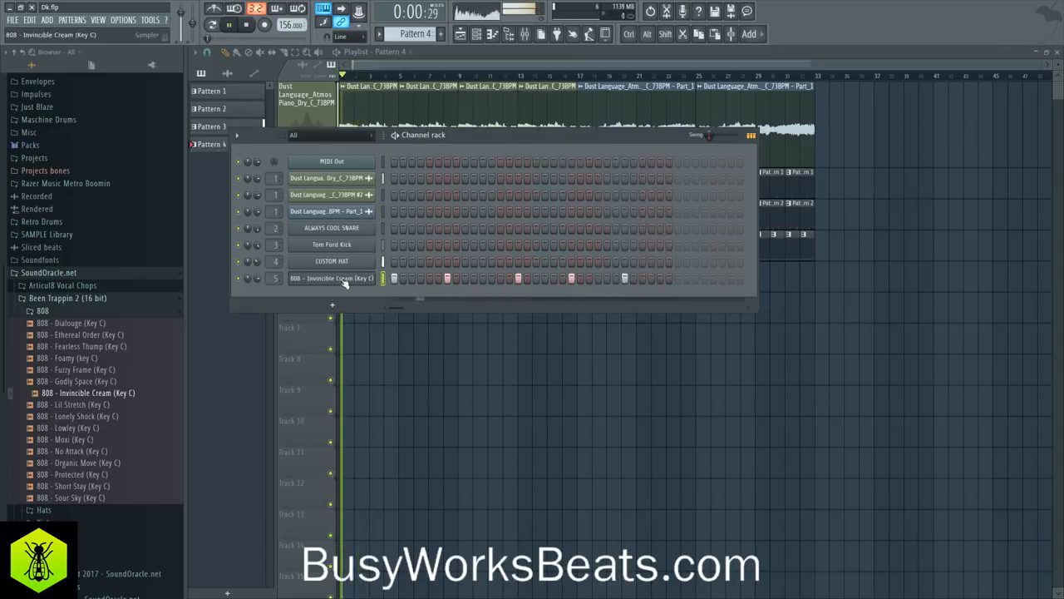
Lower the 808 channel's volume to 49% and paint Pattern 4 clips along Track 5 from bar 1 through bar 32
{"action": "left_click_drag", "start_coordinate": [259, 281], "coordinate": [259, 301]}
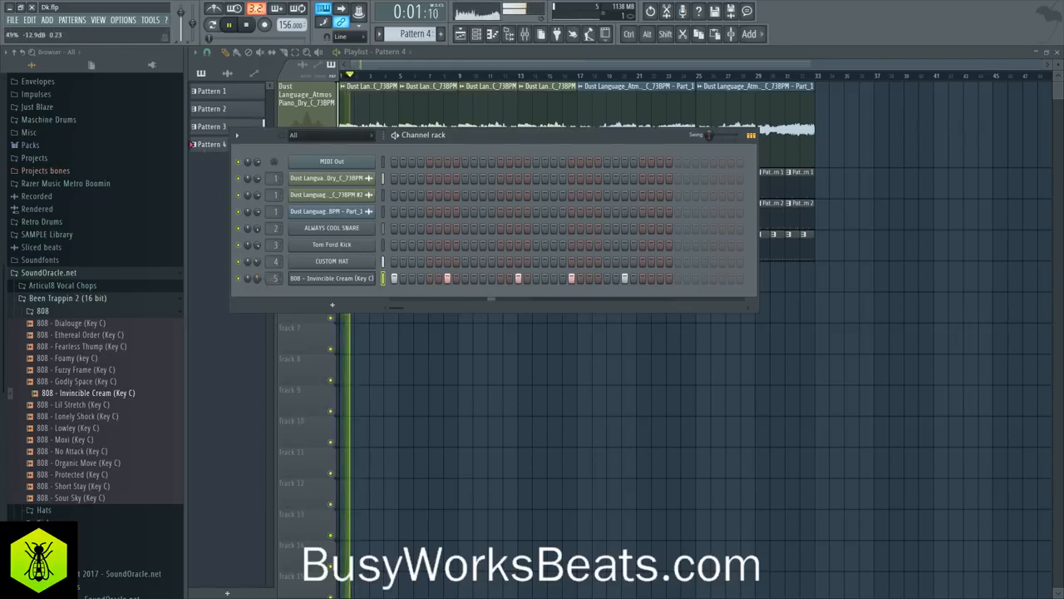
{"action": "key", "text": "F6"}
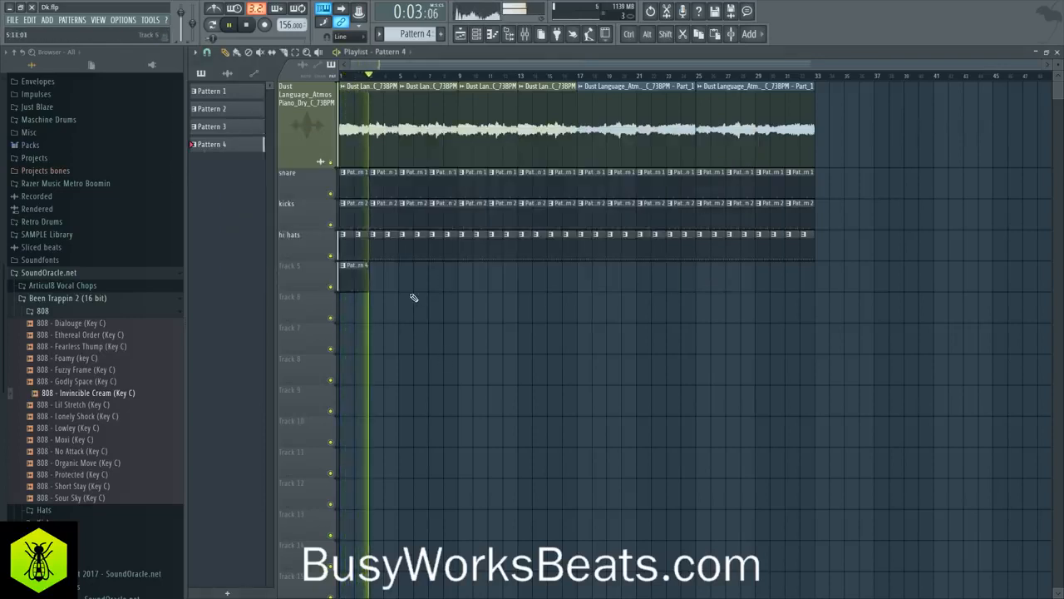
{"action": "key", "text": "space"}
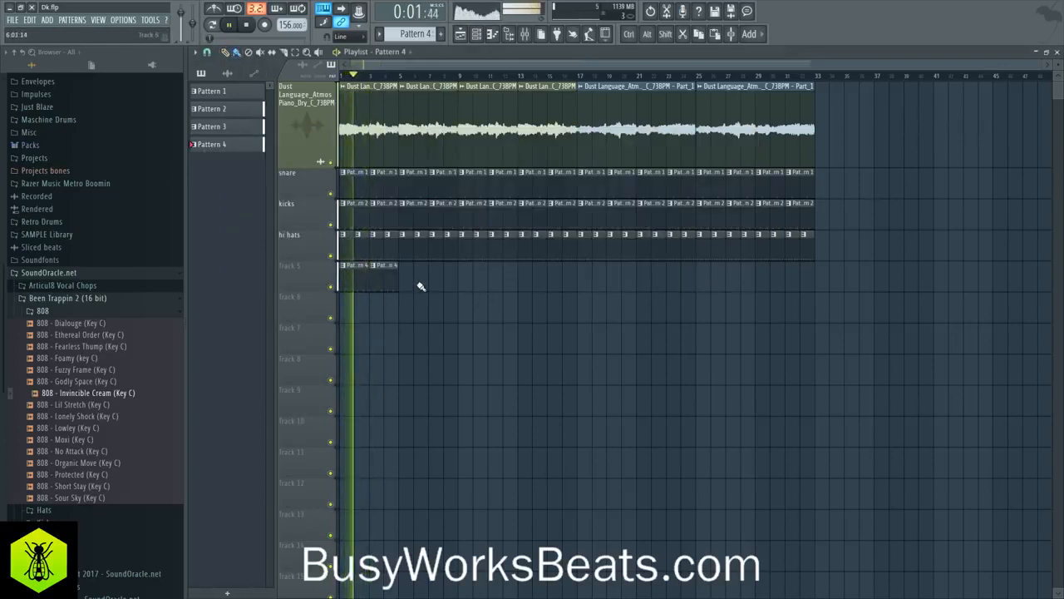
{"action": "left_click_drag", "start_coordinate": [406, 270], "coordinate": [810, 279]}
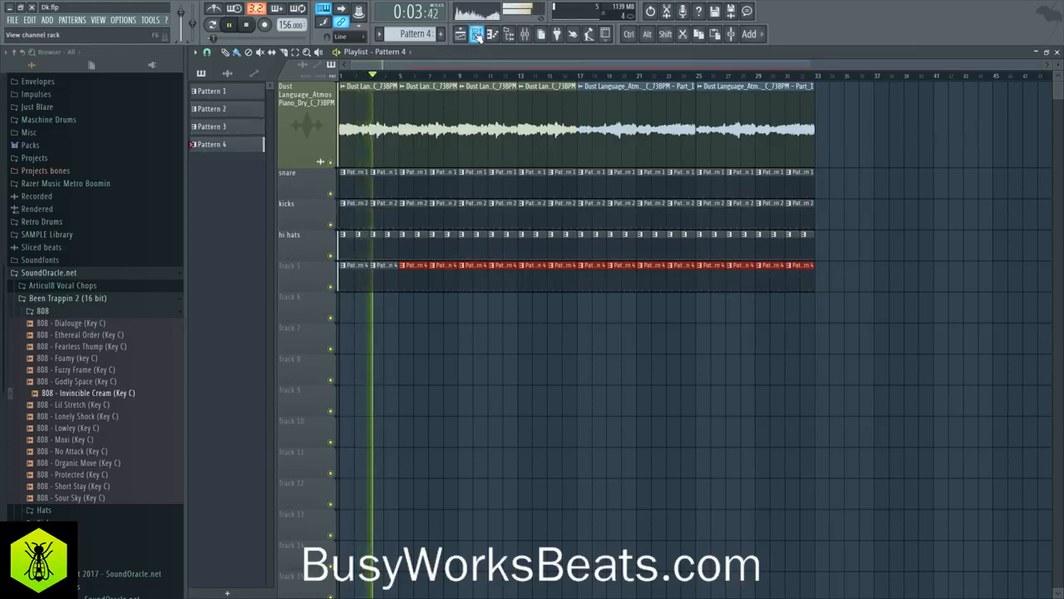
Open the Invincible Cream 808 steps in the piano roll and transpose the notes up to D6 while comparing with playback
{"action": "key", "text": "F6"}
{"action": "right_click", "coordinate": [380, 278]}
{"action": "left_click", "coordinate": [381, 283]}
{"action": "key", "text": "space"}
{"action": "key", "text": "ctrl+Up"}
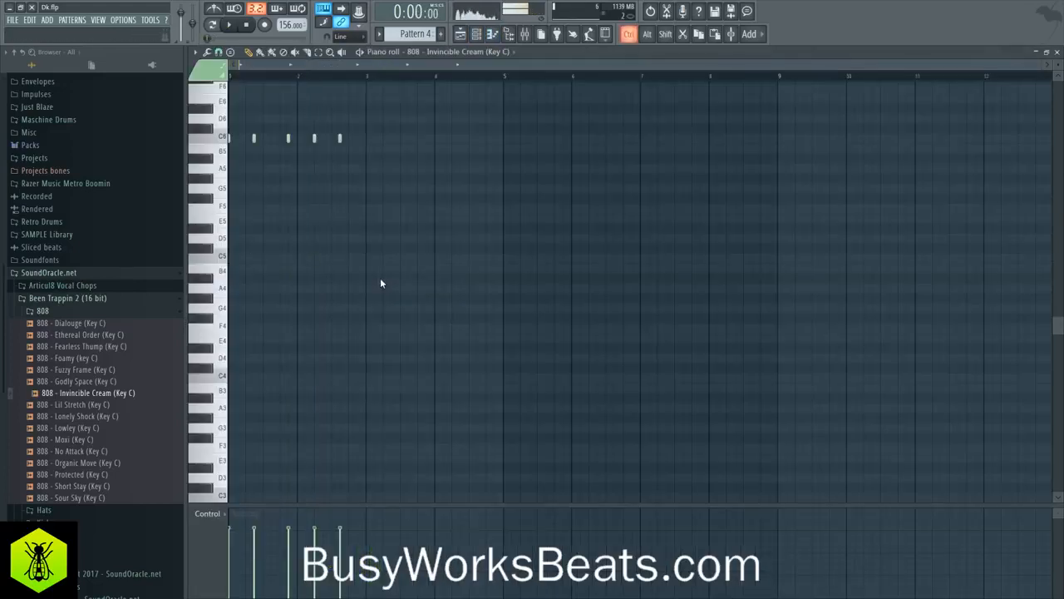
{"action": "key", "text": "space"}
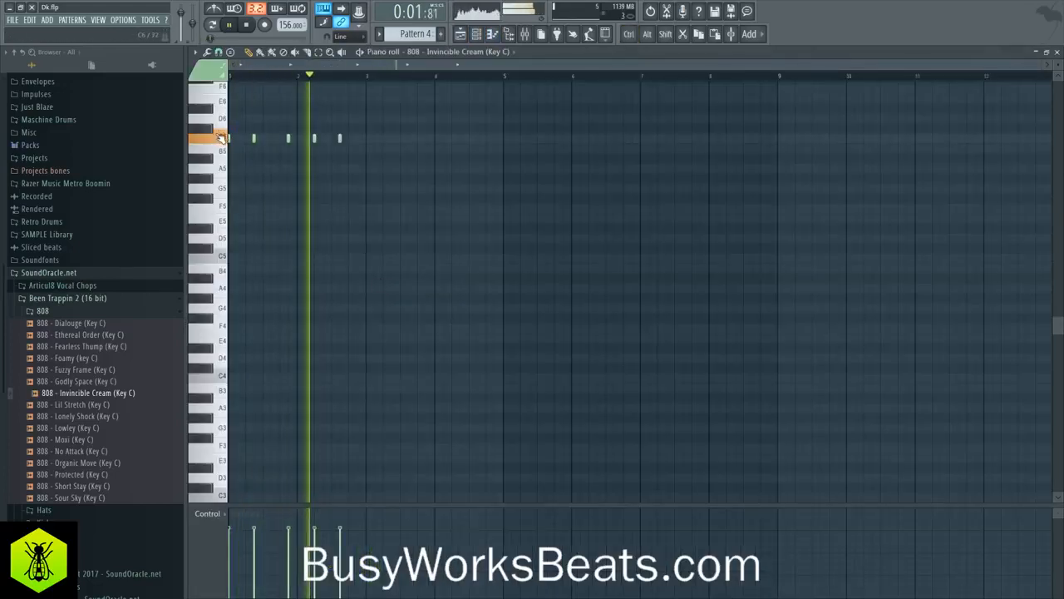
{"action": "key", "text": "space"}
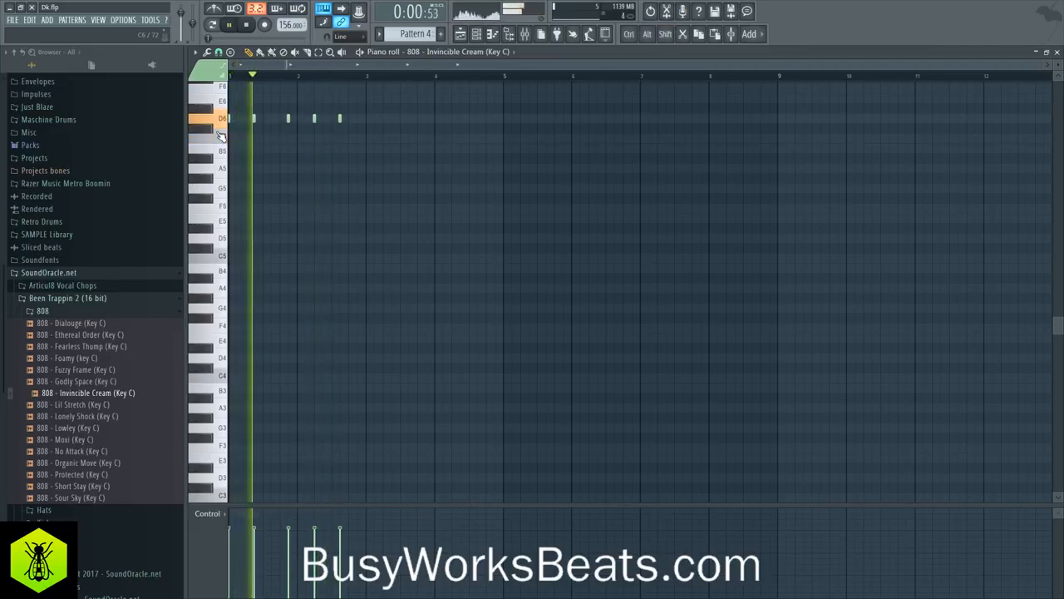
Transpose all the 808 notes down to C#5 during playback and close the piano roll
{"action": "key", "text": "space"}
{"action": "key", "text": "shift+Down"}
{"action": "key", "text": "space"}
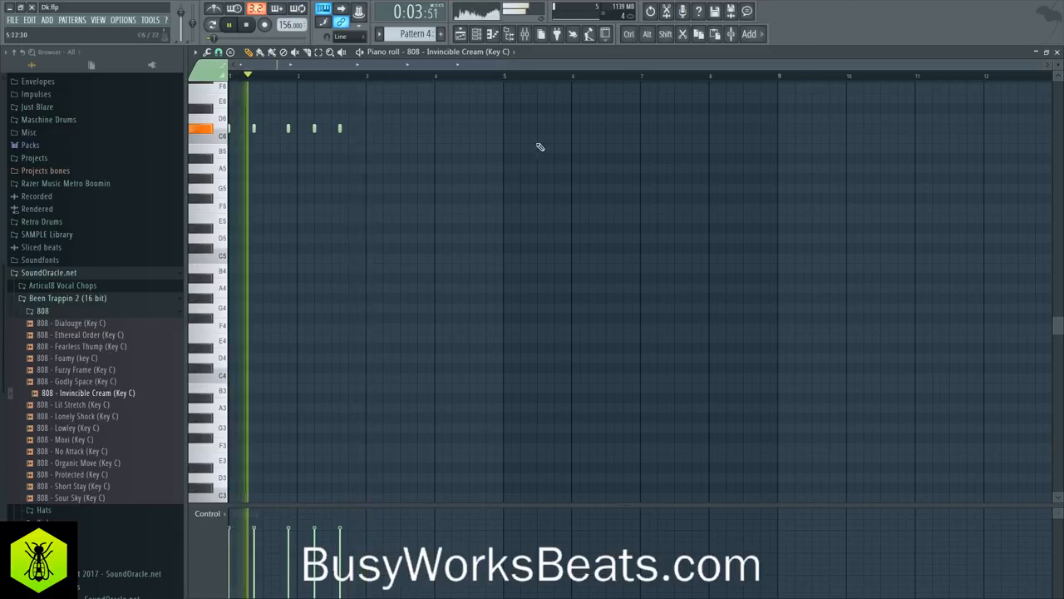
{"action": "key", "text": "ctrl+Down"}
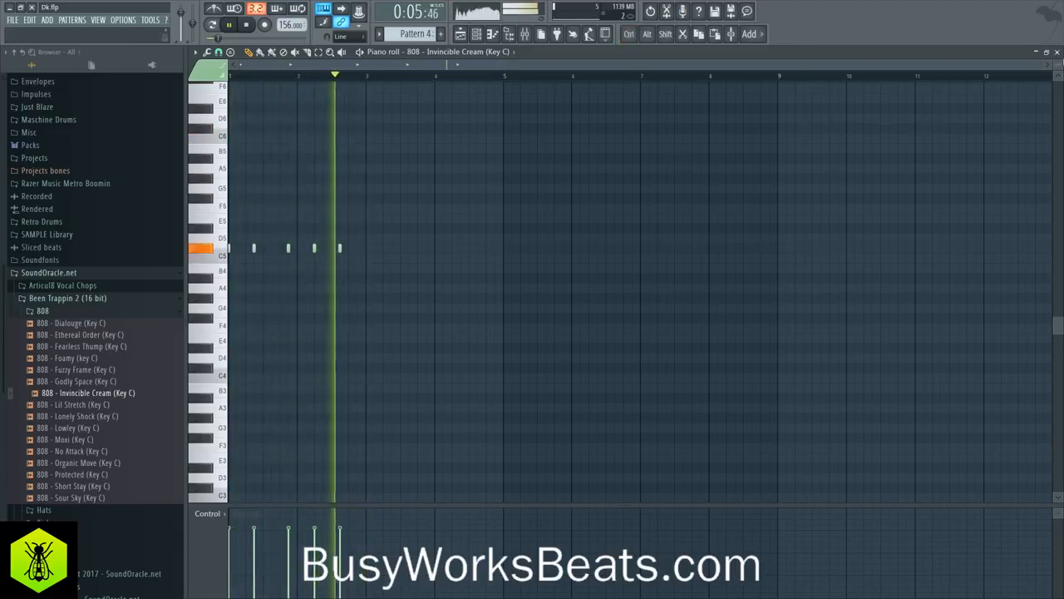
{"action": "left_click", "coordinate": [1057, 52]}
{"action": "left_click", "coordinate": [677, 426]}
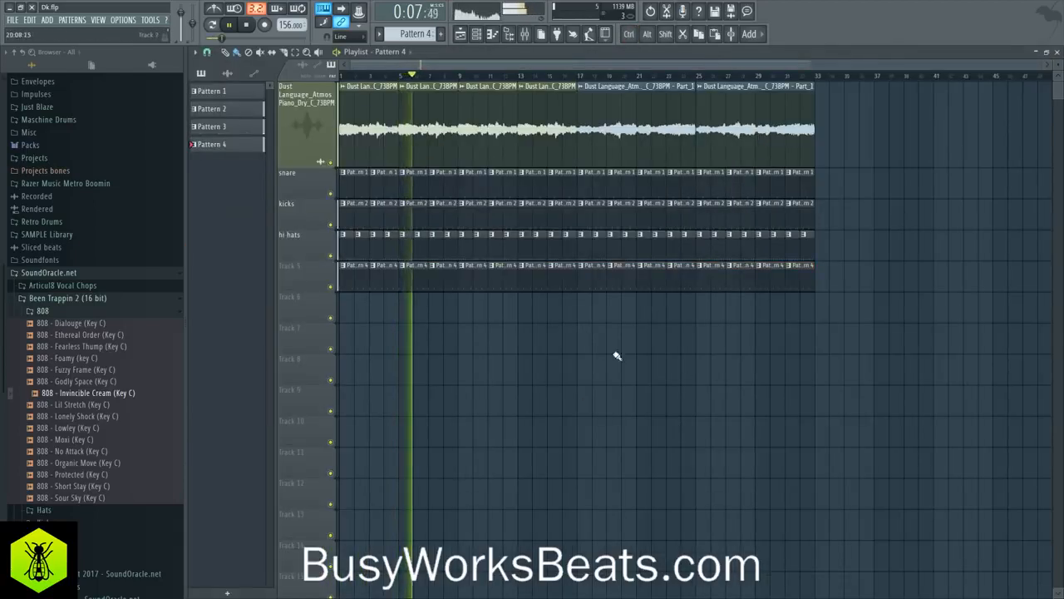
Rename playlist Track 5 as 808
{"action": "right_click", "coordinate": [301, 265]}
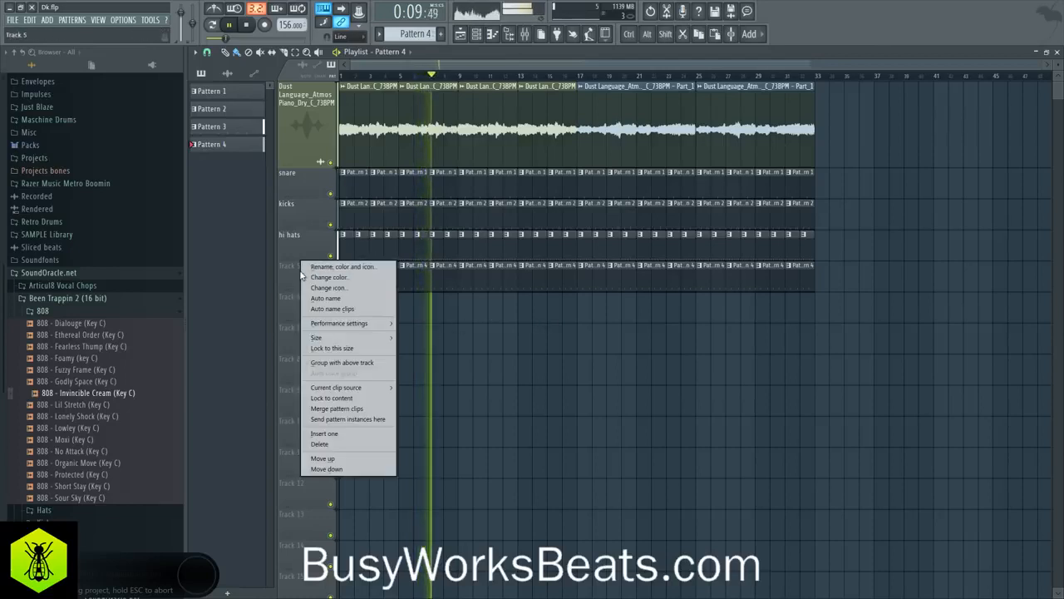
{"action": "left_click", "coordinate": [315, 267]}
{"action": "type", "text": "808"}
{"action": "key", "text": "Return"}
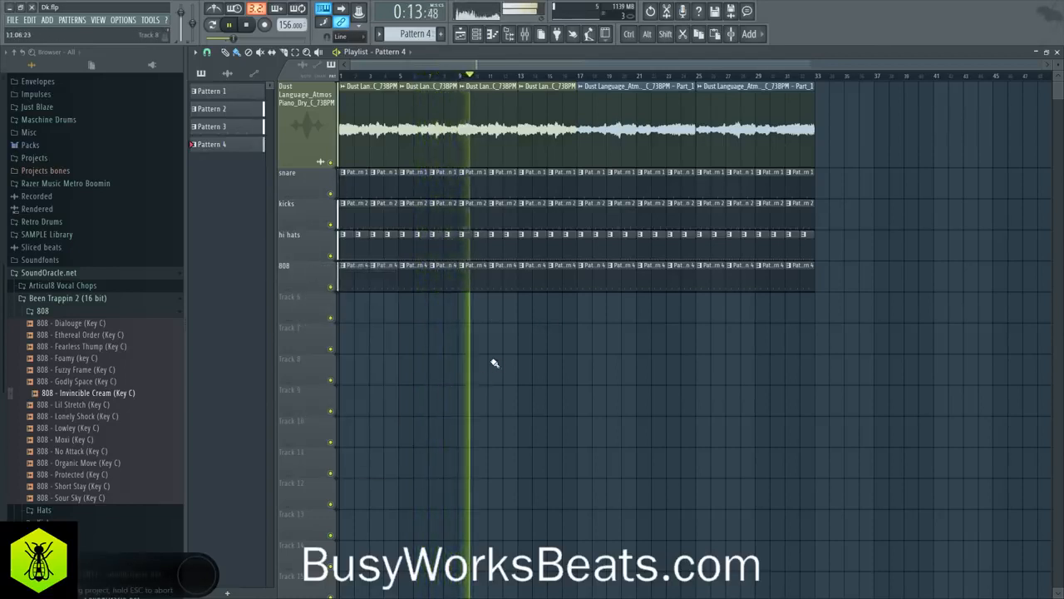
Delete the Pattern 4 clips from bars 1 to 16 of the 808 track
{"action": "left_click", "coordinate": [477, 34]}
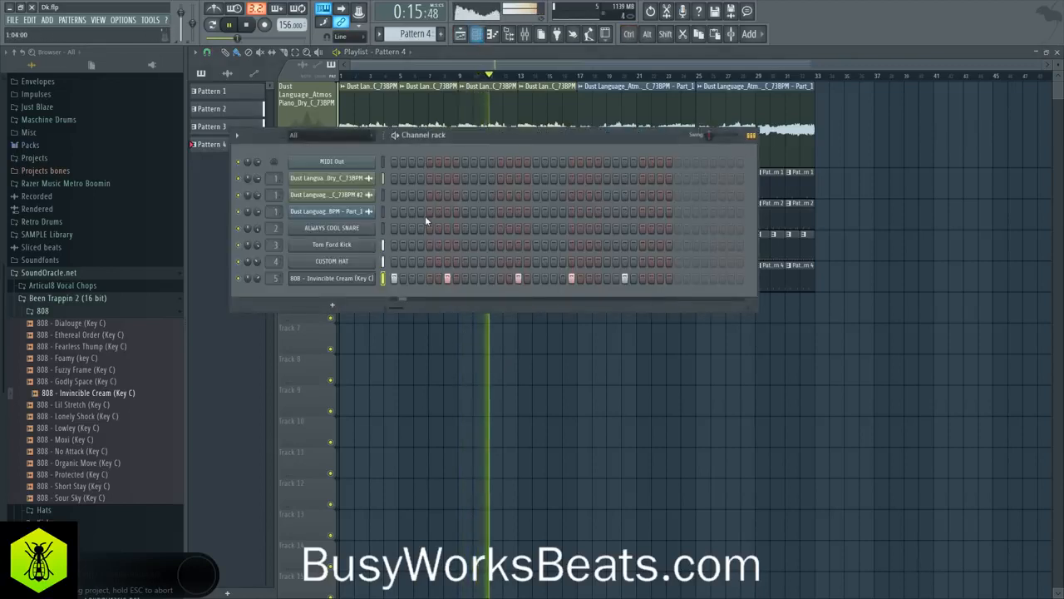
{"action": "key", "text": "F6"}
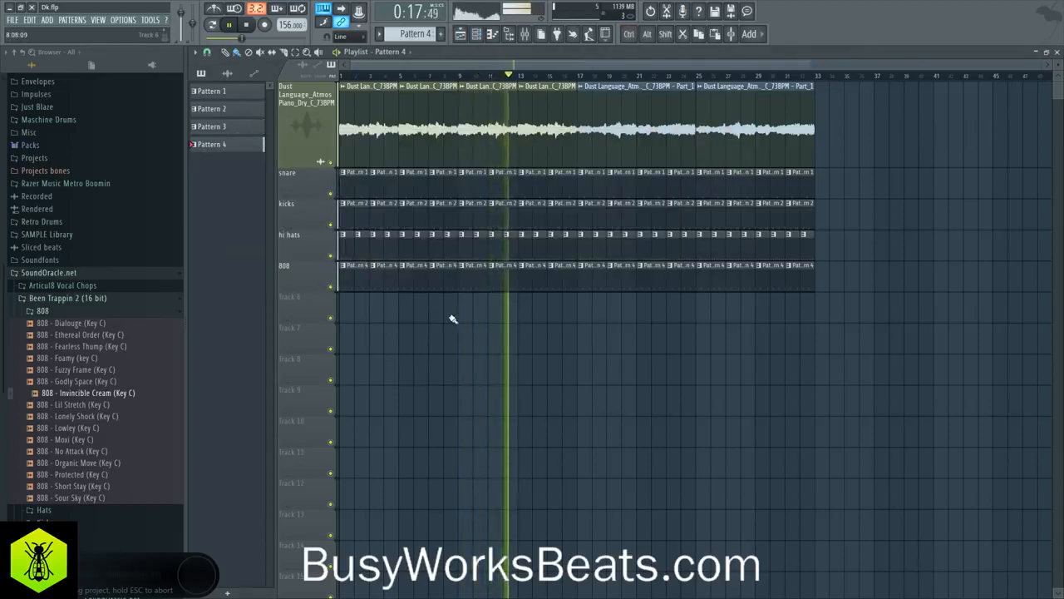
{"action": "key", "text": "space"}
{"action": "left_click_drag", "start_coordinate": [567, 281], "coordinate": [344, 271]}
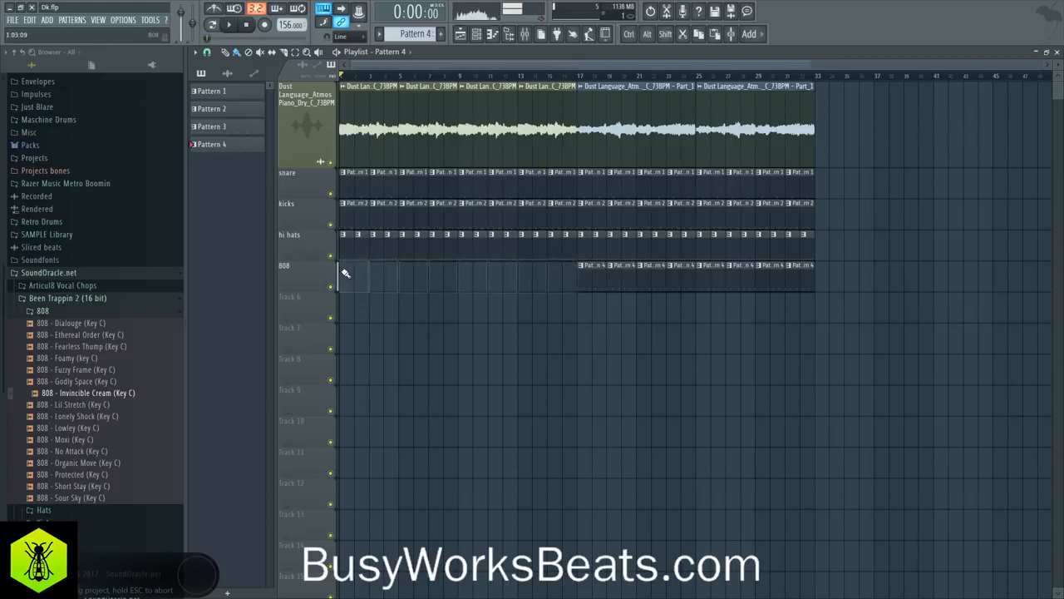
Make the Pattern 4 clip at bar 17 of the 808 track unique and open the new pattern for editing
{"action": "left_click", "coordinate": [580, 77]}
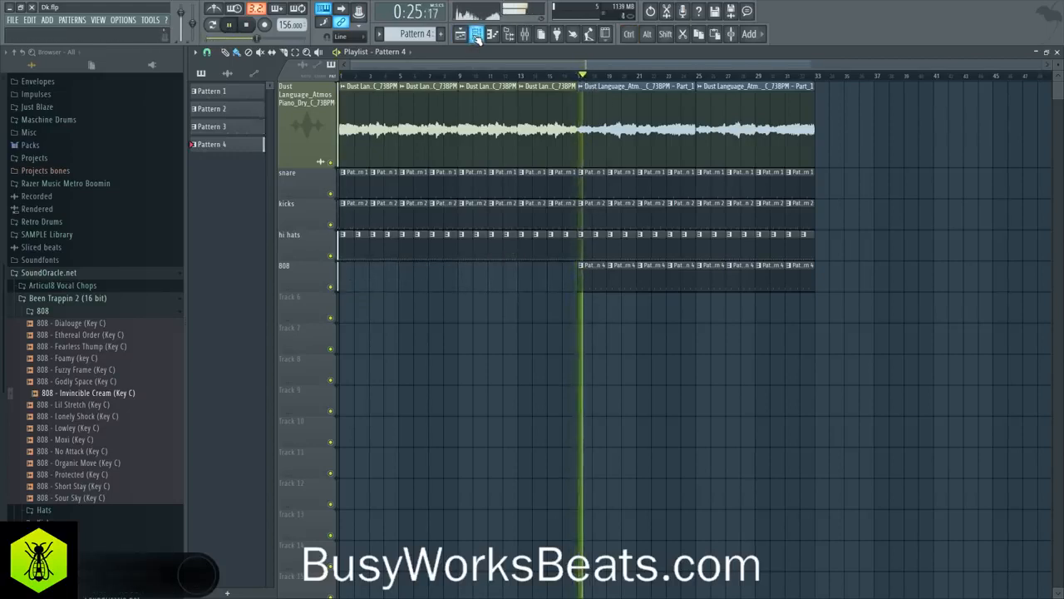
{"action": "key", "text": "space"}
{"action": "right_click", "coordinate": [581, 270]}
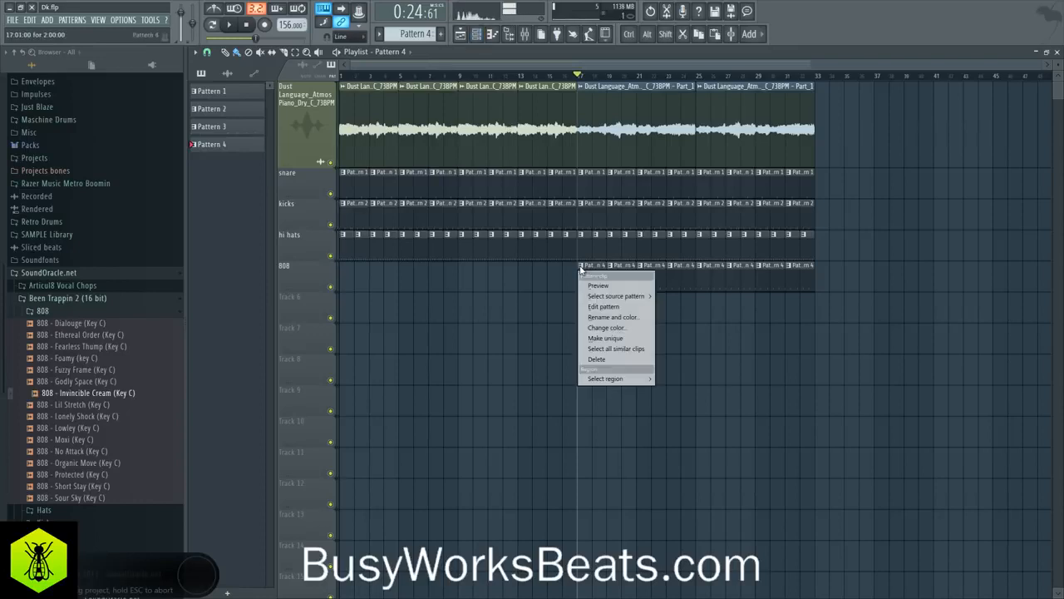
{"action": "left_click", "coordinate": [606, 338]}
{"action": "right_click", "coordinate": [584, 271]}
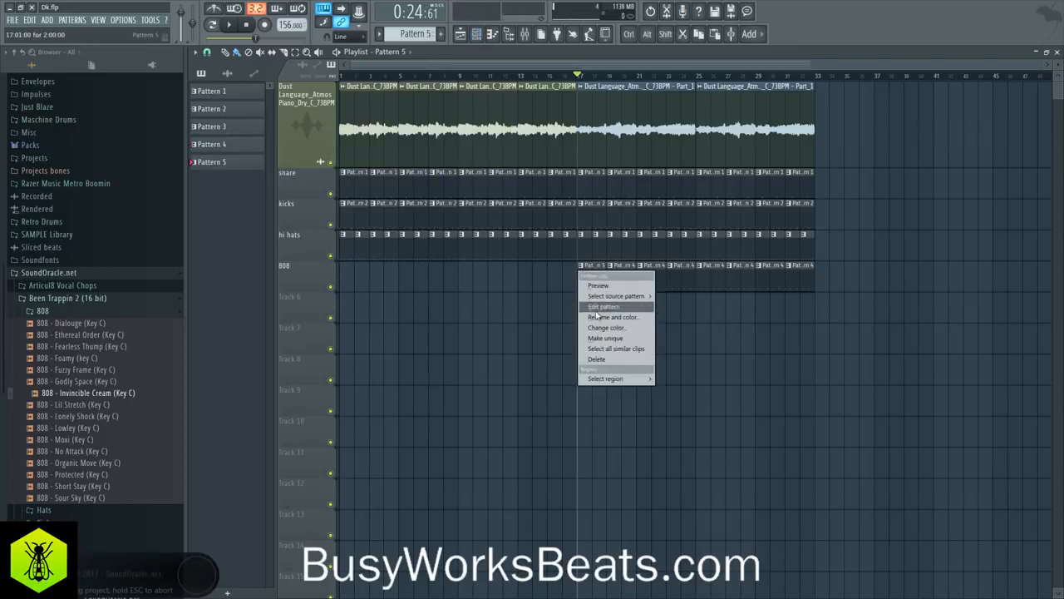
{"action": "left_click", "coordinate": [597, 309]}
Shift the second 808 note slightly earlier in the piano roll, check it in playback and close the piano roll
{"action": "key", "text": "space"}
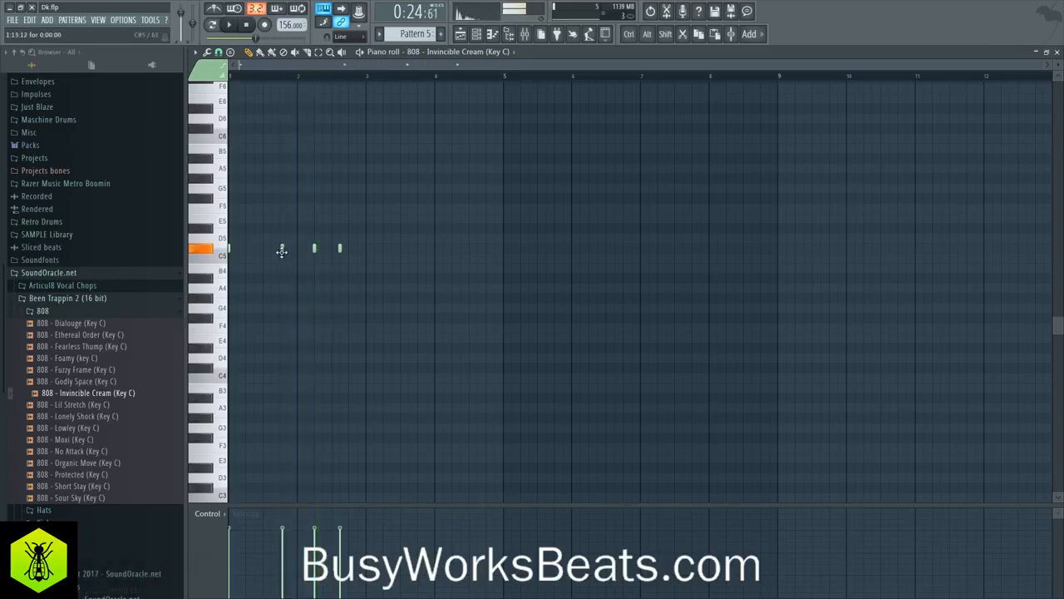
{"action": "left_click_drag", "start_coordinate": [282, 252], "coordinate": [281, 252]}
{"action": "key", "text": "space"}
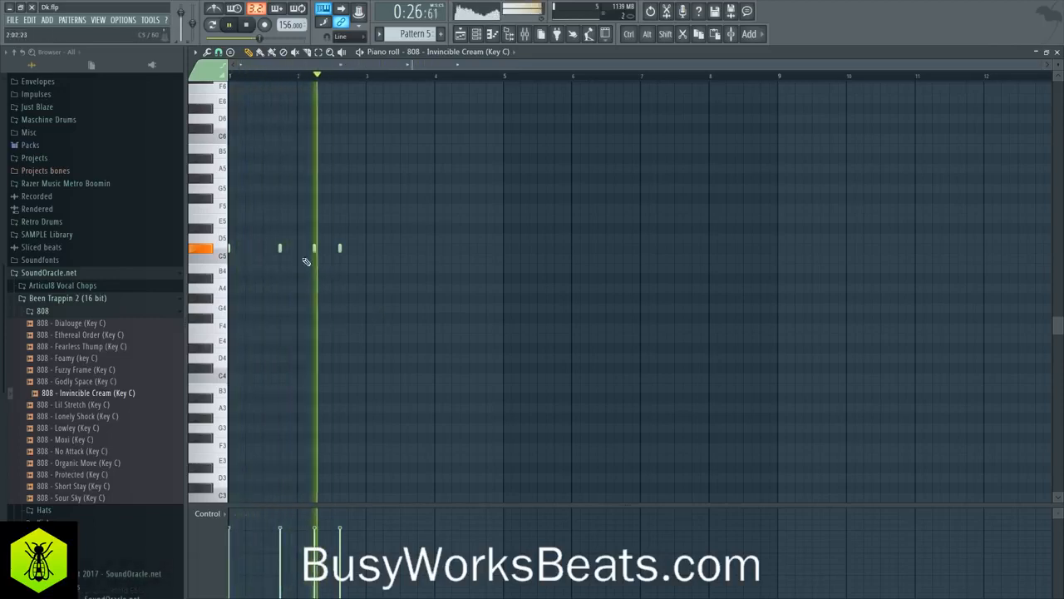
{"action": "left_click", "coordinate": [1057, 53]}
Replace the Pattern 4 clip at bar 21 of the 808 track with a Pattern 5 clip
{"action": "right_click", "coordinate": [962, 249]}
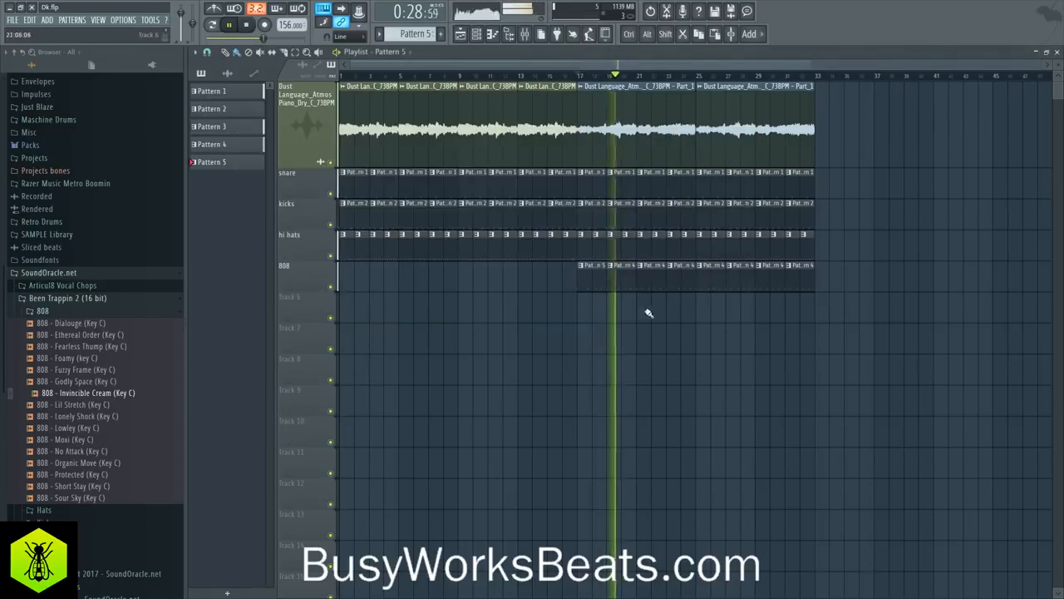
{"action": "left_click", "coordinate": [591, 276]}
{"action": "left_click", "coordinate": [650, 316]}
{"action": "right_click", "coordinate": [651, 278]}
{"action": "key", "text": "space"}
{"action": "key", "text": "space"}
{"action": "left_click_drag", "start_coordinate": [651, 297], "coordinate": [656, 274]}
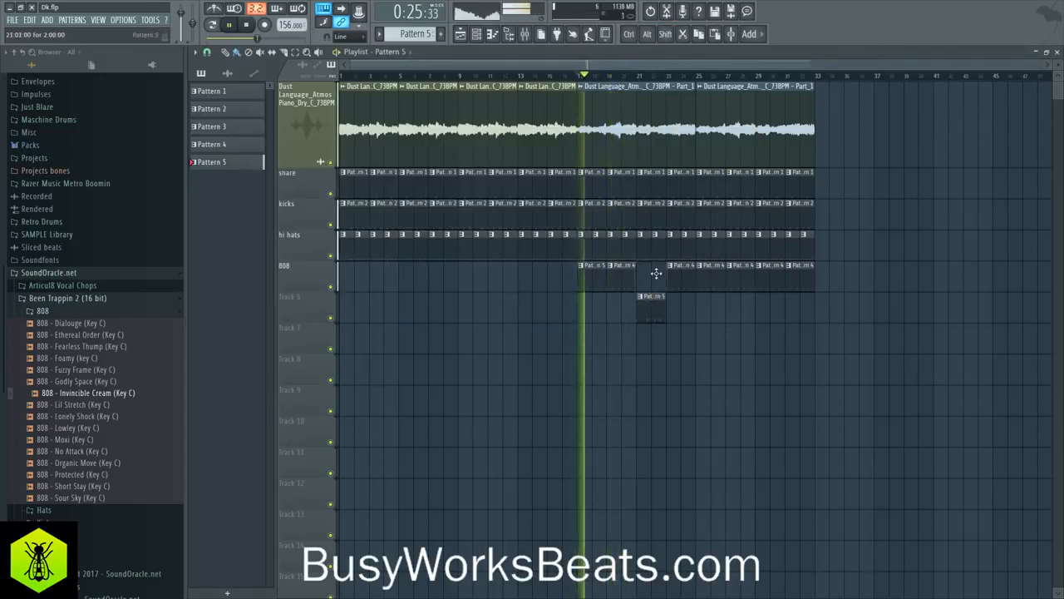
{"action": "left_click", "coordinate": [656, 274]}
{"action": "right_click", "coordinate": [651, 306]}
Replace the Pattern 4 clips at bars 25 and 29 of the 808 track with Pattern 5 clips
{"action": "right_click", "coordinate": [709, 275]}
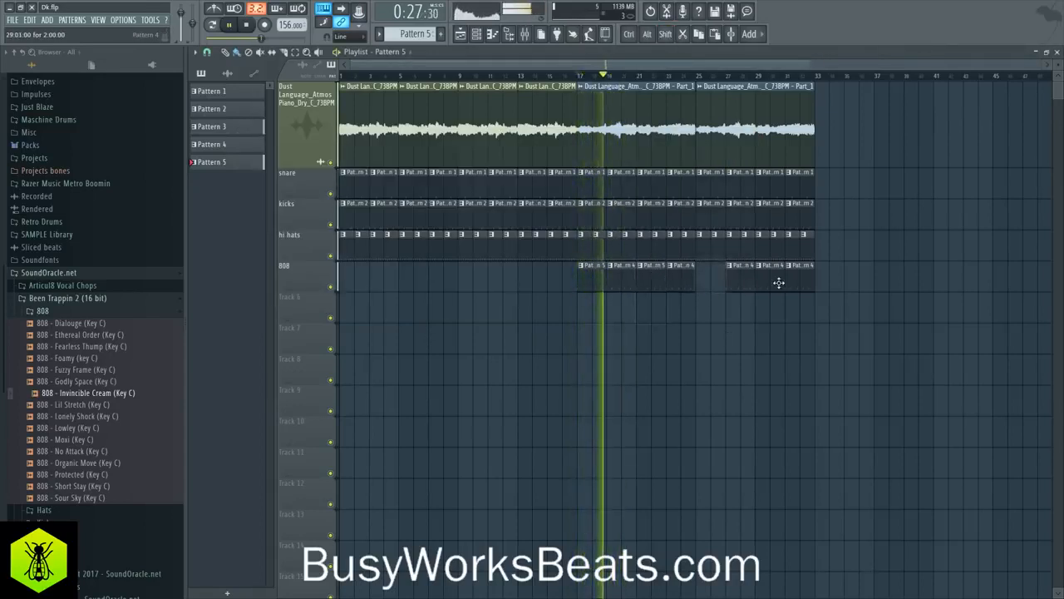
{"action": "right_click", "coordinate": [779, 283]}
{"action": "left_click_drag", "start_coordinate": [649, 277], "coordinate": [762, 278]}
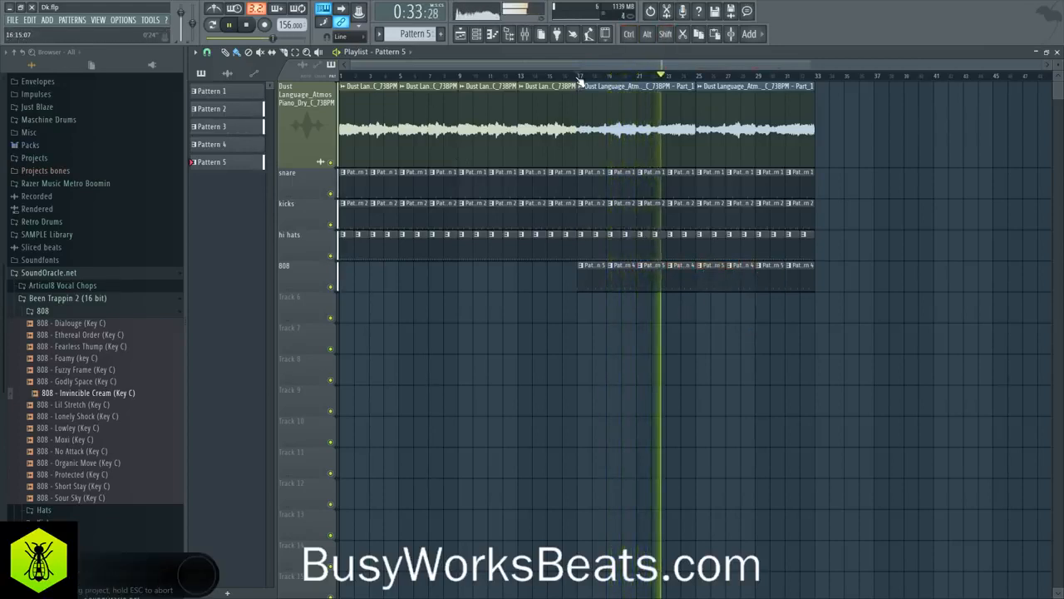
Set the playback loop from bar 17 to bar 33 and open the Invincible Cream 808's Pattern 5 in the piano roll
{"action": "left_click_drag", "start_coordinate": [579, 77], "coordinate": [751, 87]}
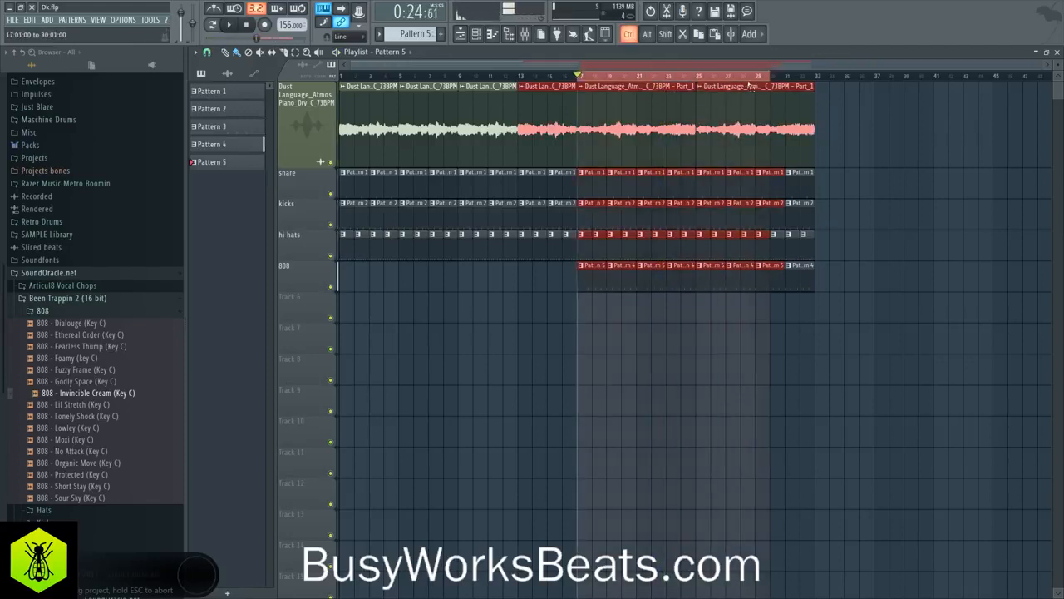
{"action": "key", "text": "space"}
{"action": "key", "text": "F6"}
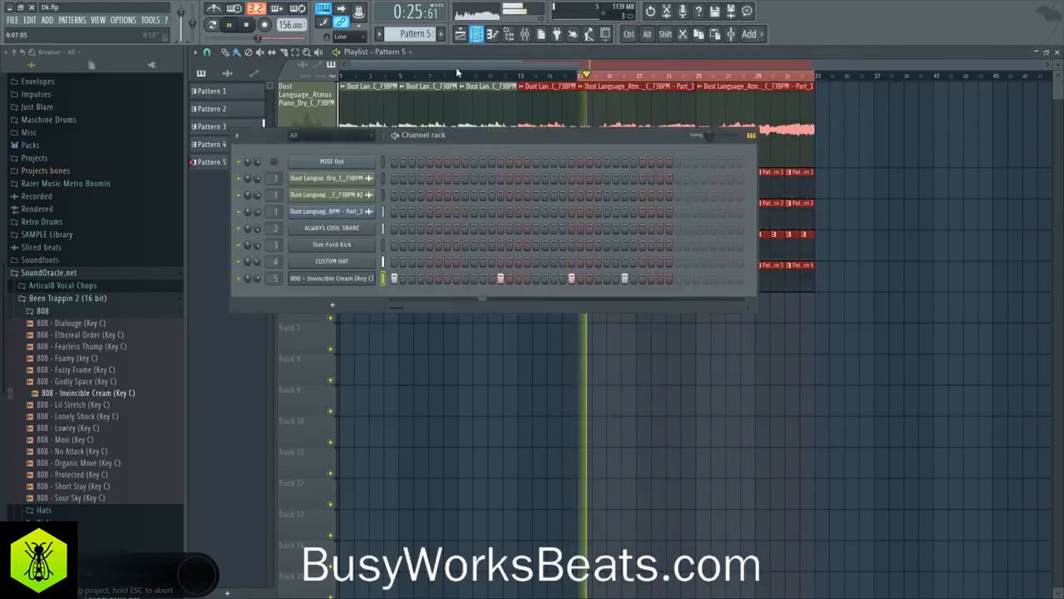
{"action": "right_click", "coordinate": [384, 269]}
{"action": "left_click", "coordinate": [395, 278]}
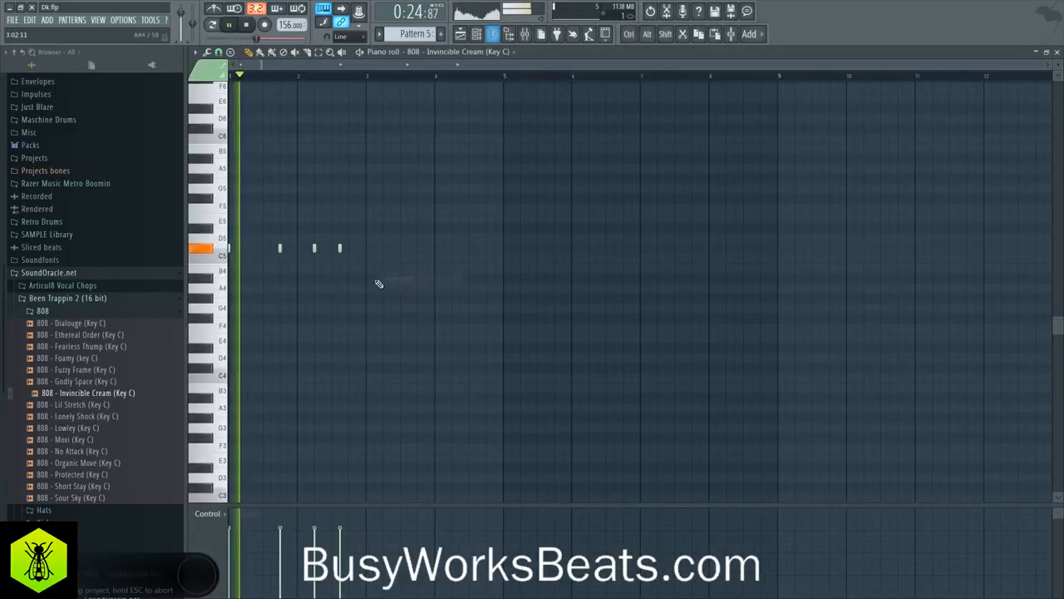
Move the second 808 note slightly later, raise the last two notes to D5 and return to the playlist
{"action": "left_click", "coordinate": [287, 247]}
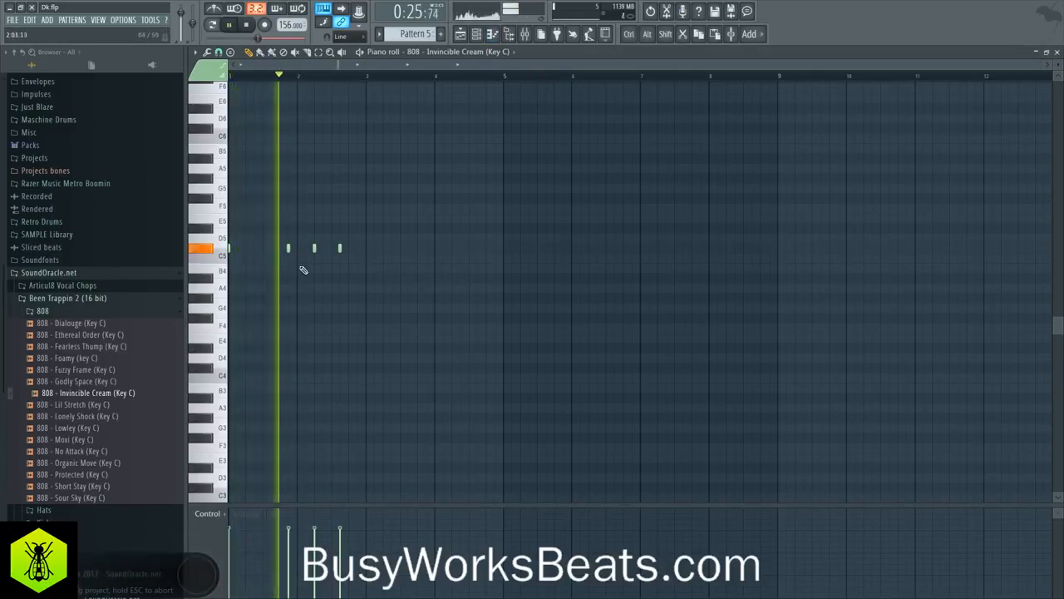
{"action": "key", "text": "space"}
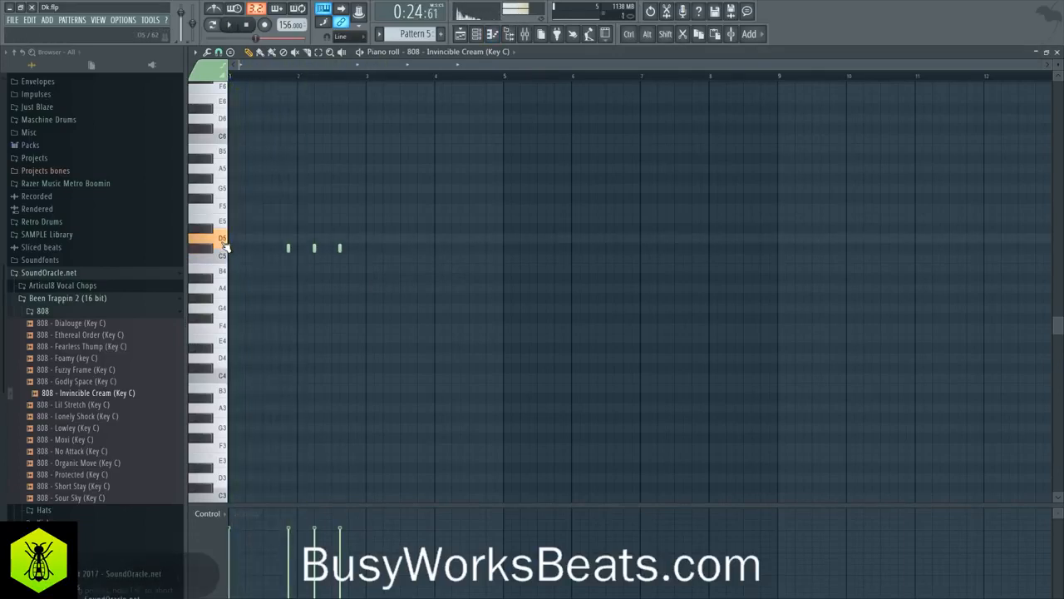
{"action": "key", "text": "space"}
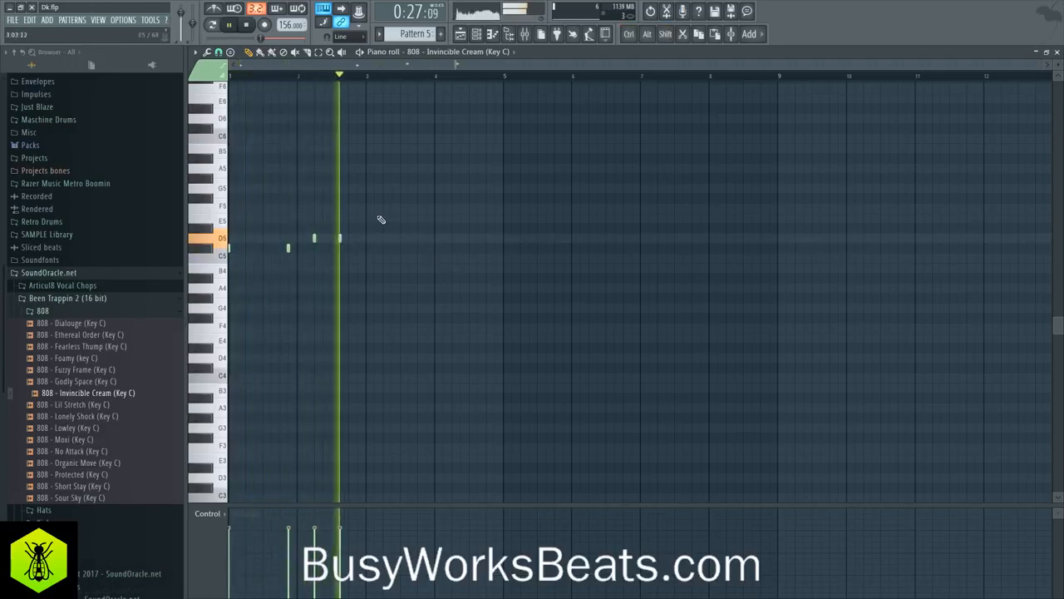
{"action": "key", "text": "F5"}
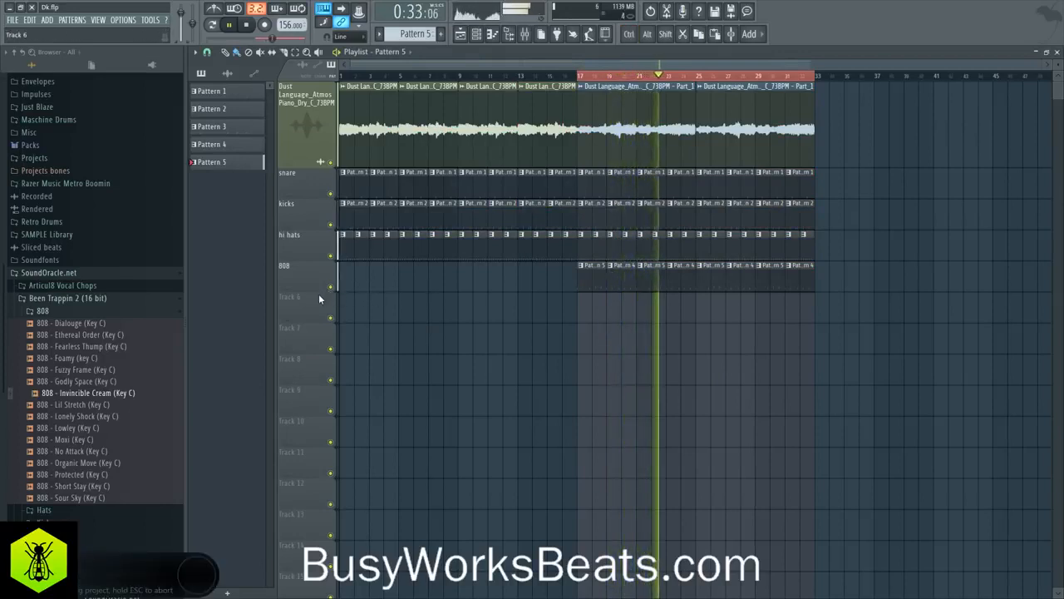
Increase the fade-out of the CUSTOM HAT sample in its channel settings and close them
{"action": "left_click", "coordinate": [107, 313]}
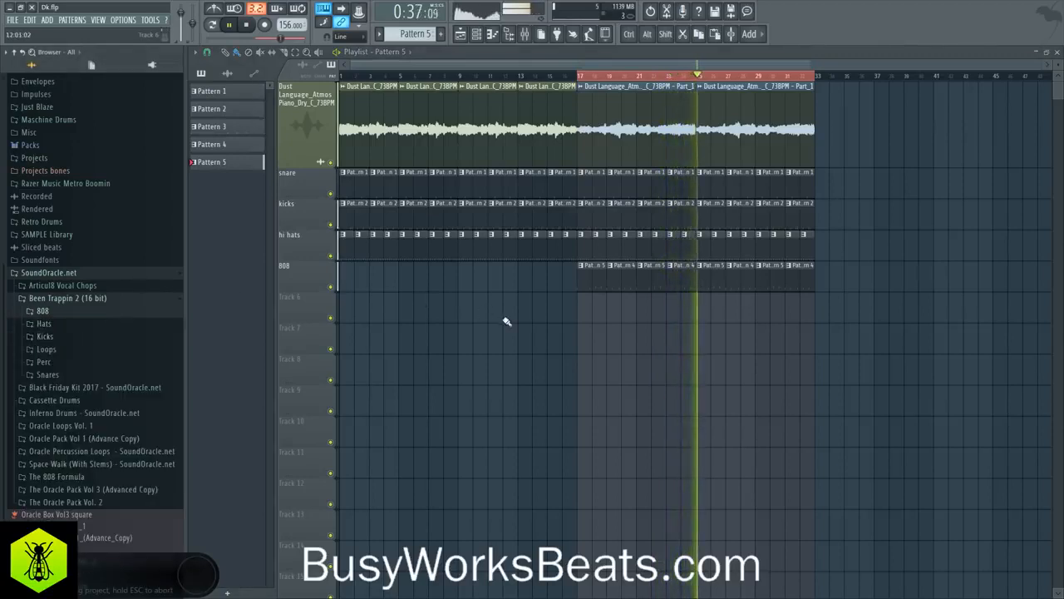
{"action": "left_click", "coordinate": [475, 33]}
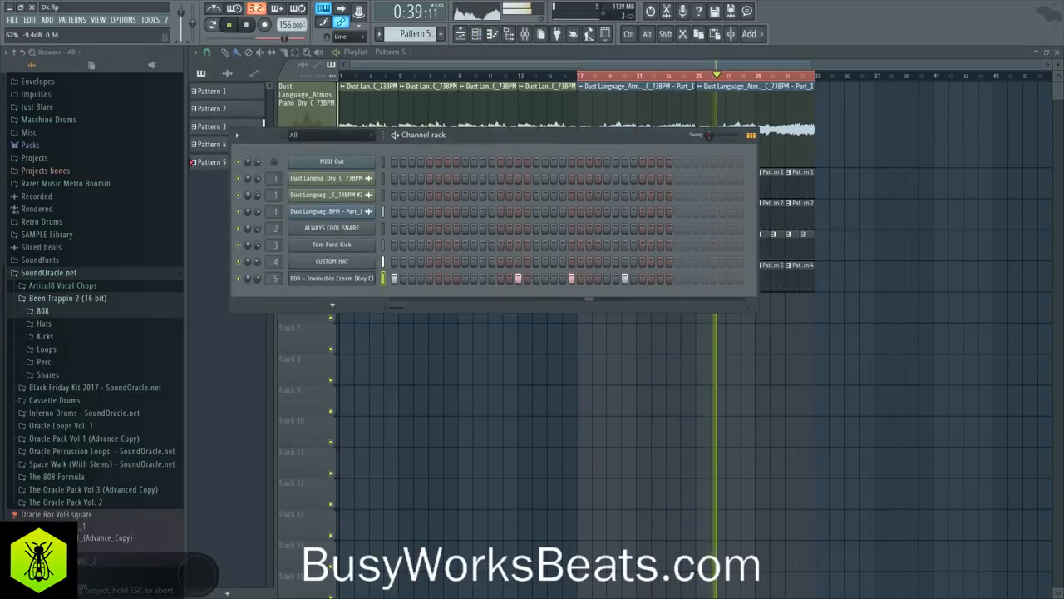
{"action": "left_click", "coordinate": [476, 34]}
{"action": "left_click", "coordinate": [353, 262]}
{"action": "left_click", "coordinate": [222, 138]}
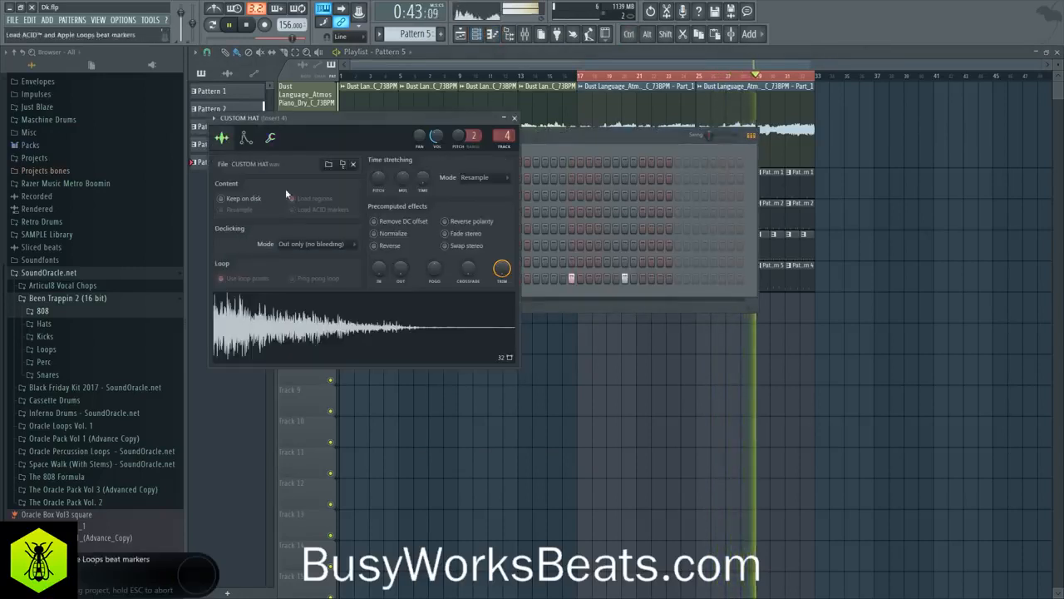
{"action": "left_click_drag", "start_coordinate": [400, 269], "coordinate": [400, 200]}
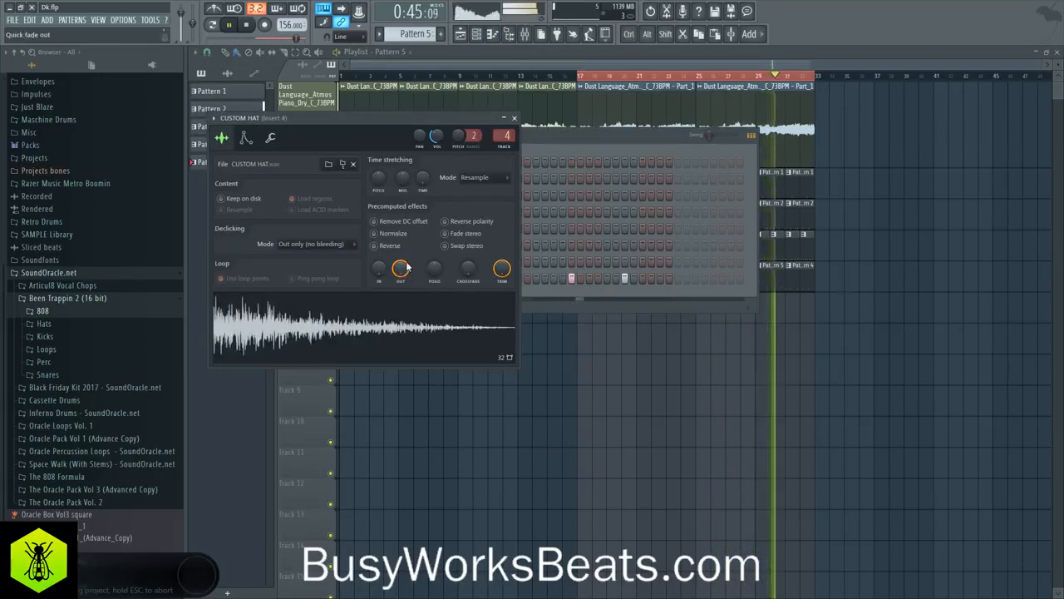
{"action": "left_click", "coordinate": [514, 118]}
{"action": "key", "text": "F6"}
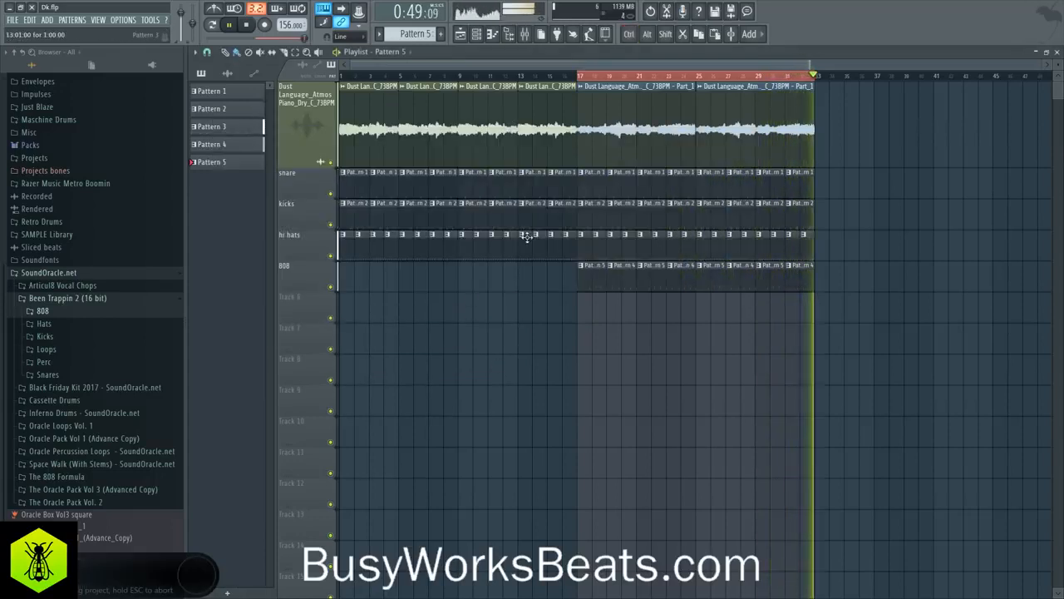
Examine the CUSTOM HAT steps of Pattern 3 in the channel rack during loop playback
{"action": "left_click", "coordinate": [477, 35]}
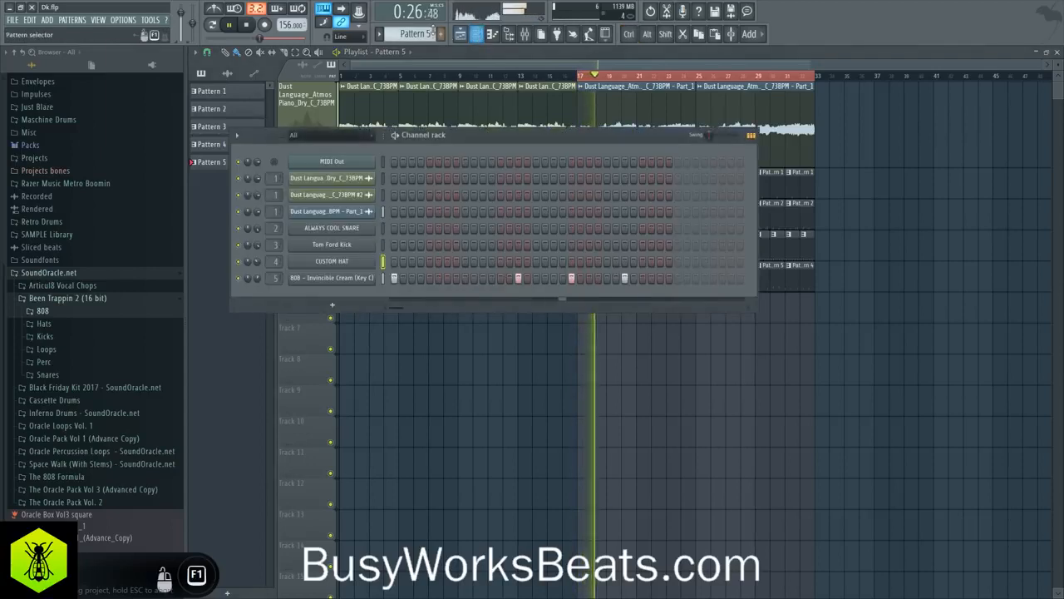
{"action": "scroll", "coordinate": [434, 34], "scroll_direction": "up", "scroll_amount": 3}
{"action": "scroll", "coordinate": [433, 34], "scroll_direction": "down", "scroll_amount": 2}
{"action": "key", "text": "space"}
{"action": "scroll", "coordinate": [433, 34], "scroll_direction": "up", "scroll_amount": 1}
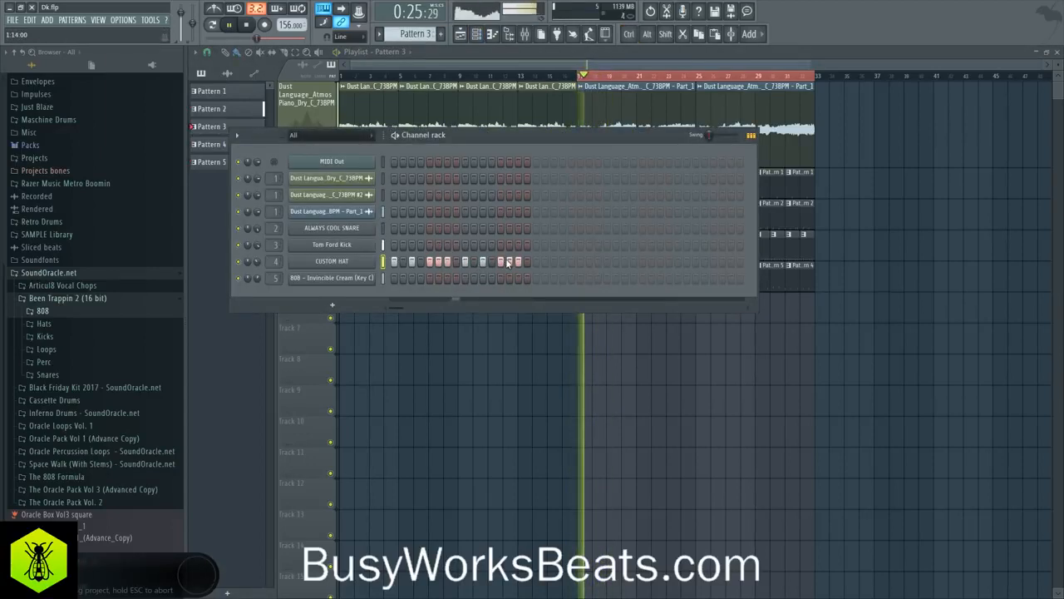
{"action": "right_click", "coordinate": [444, 363]}
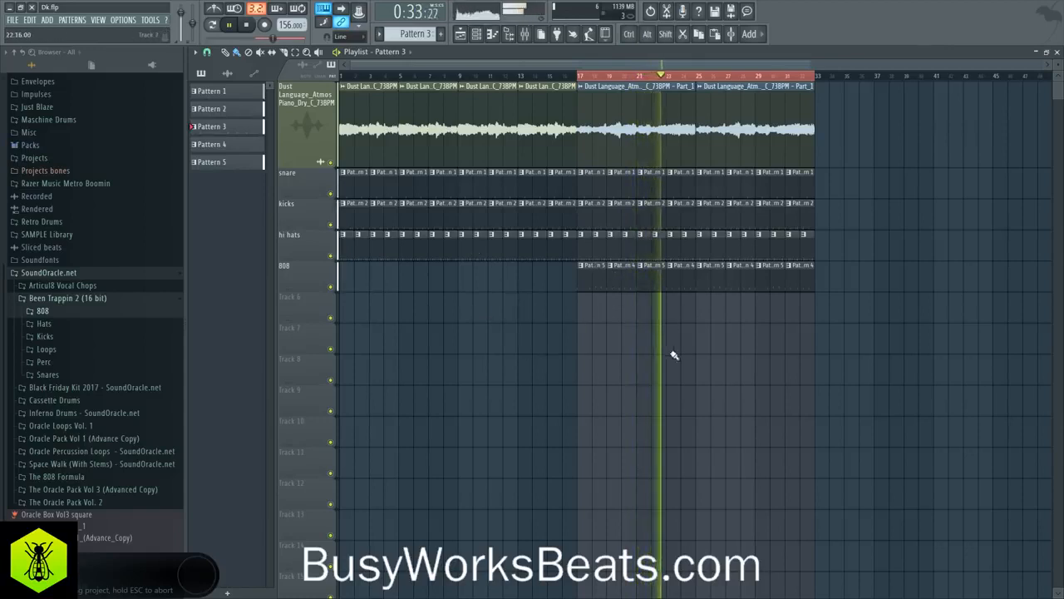
Make the Pattern 3 hi-hat clip at bar 18 unique and open the new pattern in the piano roll
{"action": "key", "text": "space"}
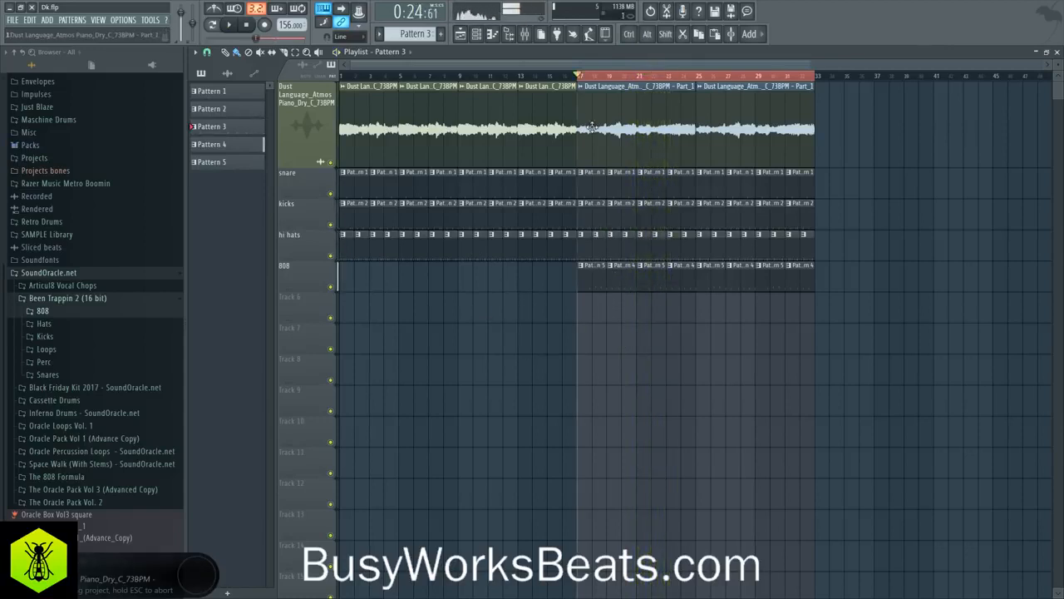
{"action": "scroll", "coordinate": [594, 74], "scroll_direction": "up", "scroll_amount": 3}
{"action": "key", "text": "space"}
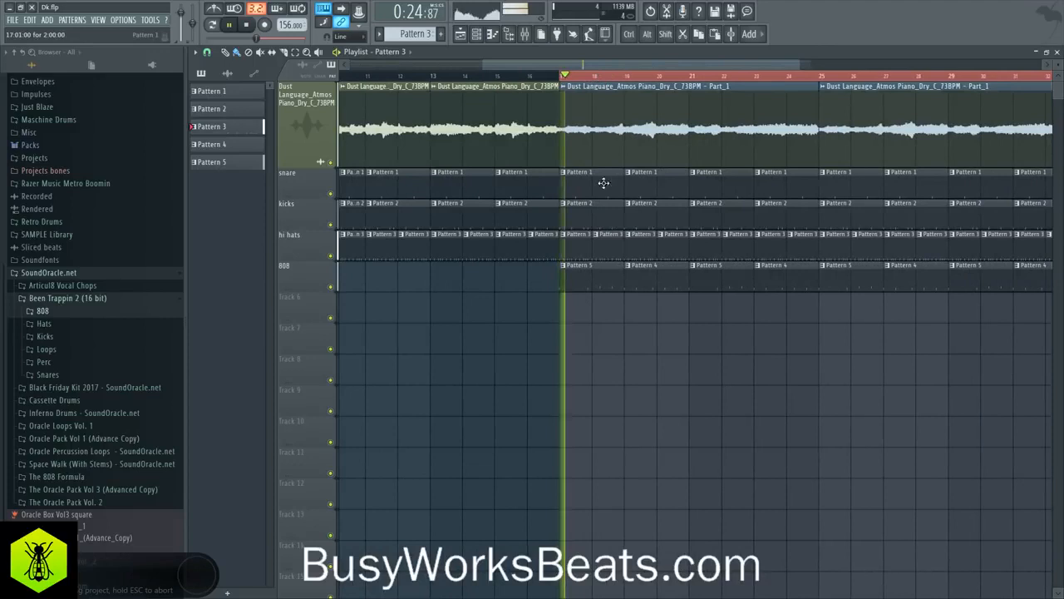
{"action": "key", "text": "space"}
{"action": "right_click", "coordinate": [596, 238]}
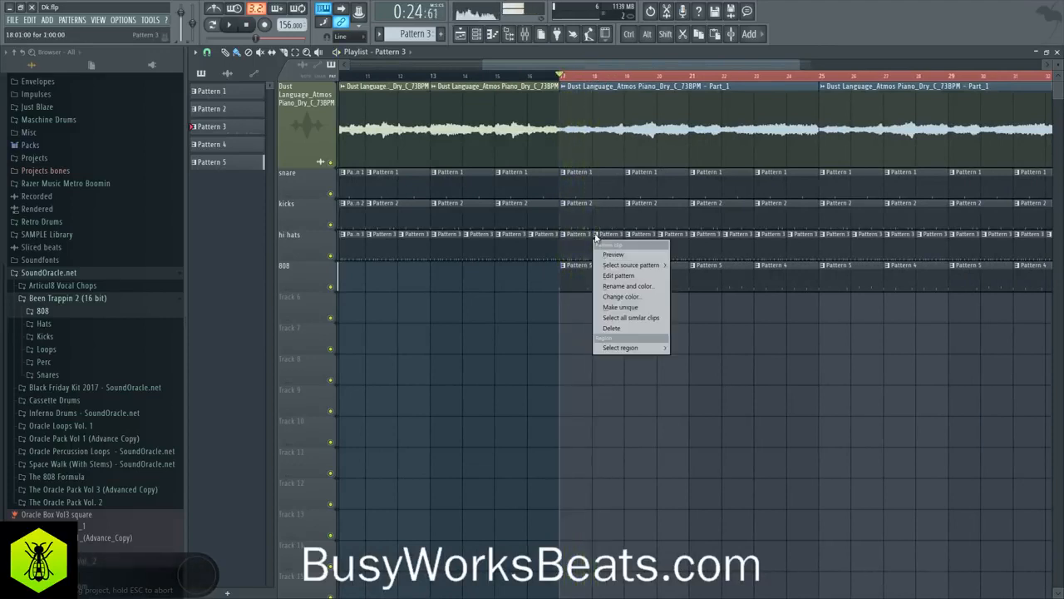
{"action": "left_click", "coordinate": [620, 296]}
{"action": "right_click", "coordinate": [597, 238]}
{"action": "left_click", "coordinate": [619, 275]}
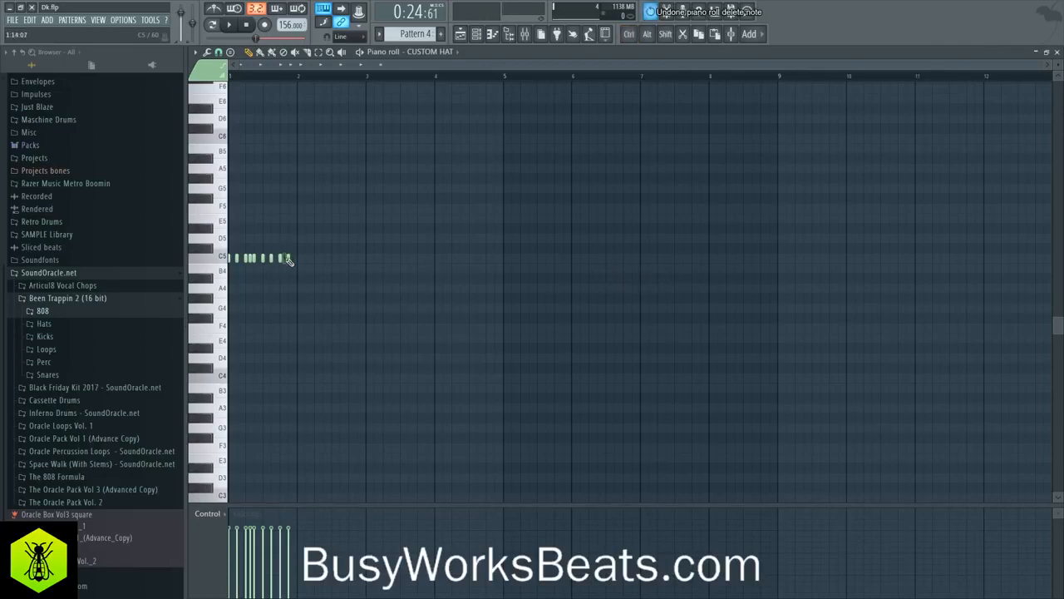
Play the new hi-hat pattern, save the project and close the piano roll
{"action": "key", "text": "space"}
{"action": "key", "text": "ctrl+s"}
{"action": "left_click", "coordinate": [1058, 52]}
{"action": "left_click", "coordinate": [753, 136]}
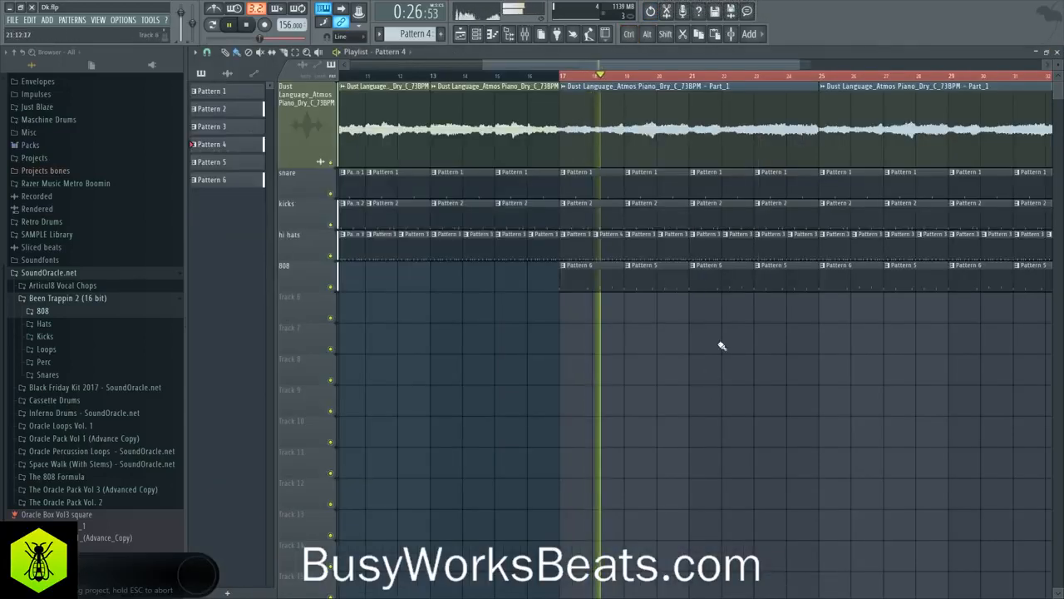
Delete the hi-hat clips from bar 19 to the end of bar 32
{"action": "right_click", "coordinate": [645, 248]}
{"action": "key", "text": "ctrl+z"}
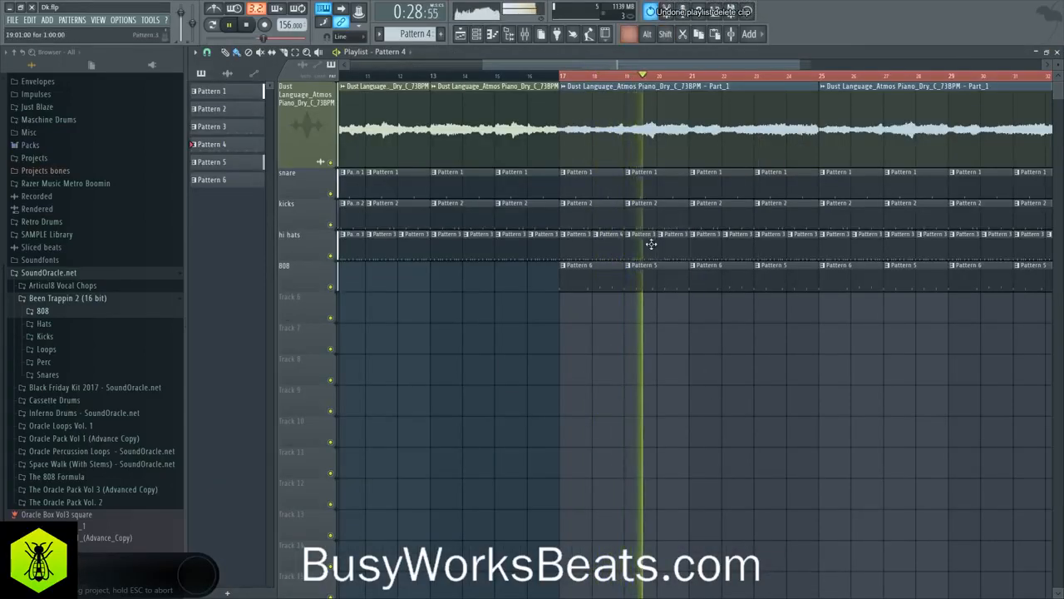
{"action": "key", "text": "space"}
{"action": "scroll", "coordinate": [622, 86], "scroll_direction": "down", "scroll_amount": 2}
{"action": "scroll", "coordinate": [622, 86], "scroll_direction": "down", "scroll_amount": 2}
{"action": "left_click_drag", "start_coordinate": [847, 240], "coordinate": [613, 247]}
{"action": "key", "text": "Delete"}
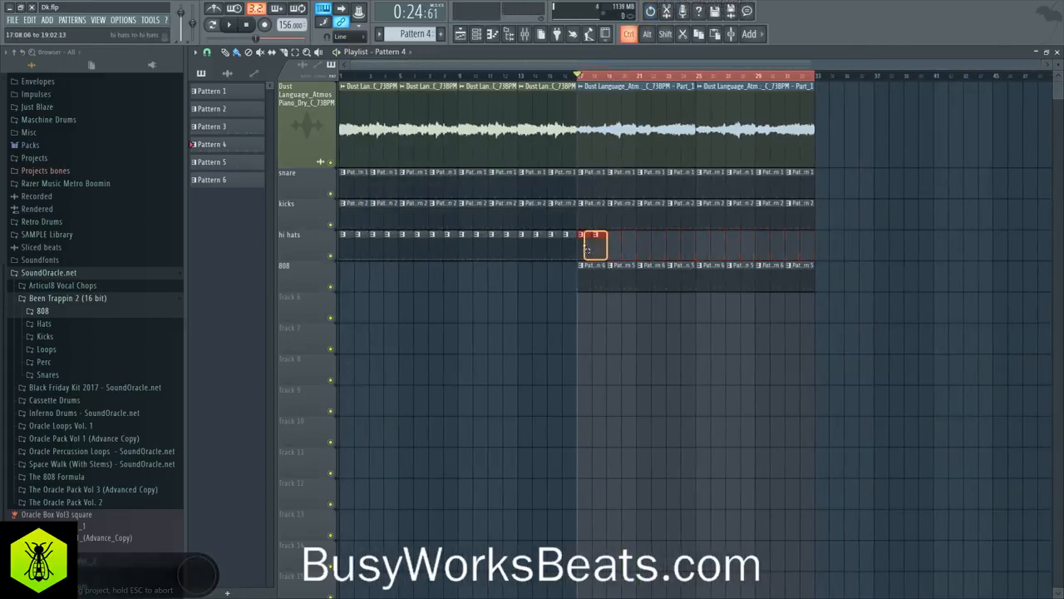
Merge the hi-hat clips at bars 17 and 18 into one pattern clip and repeat it from bar 19 on the hi hats track
{"action": "left_click", "coordinate": [196, 52]}
{"action": "mouse_move", "coordinate": [205, 67]}
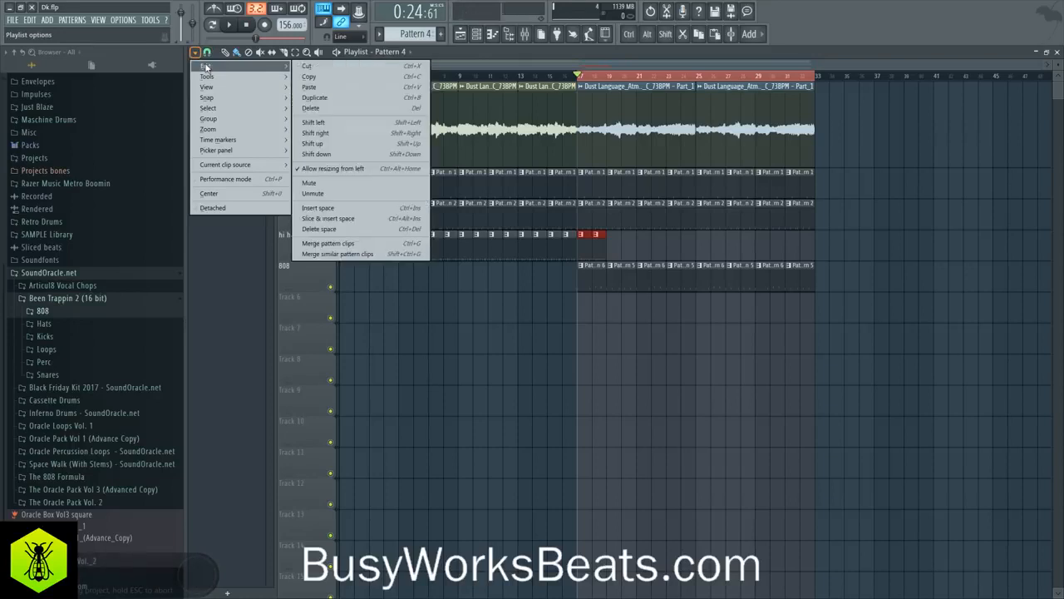
{"action": "left_click", "coordinate": [328, 243]}
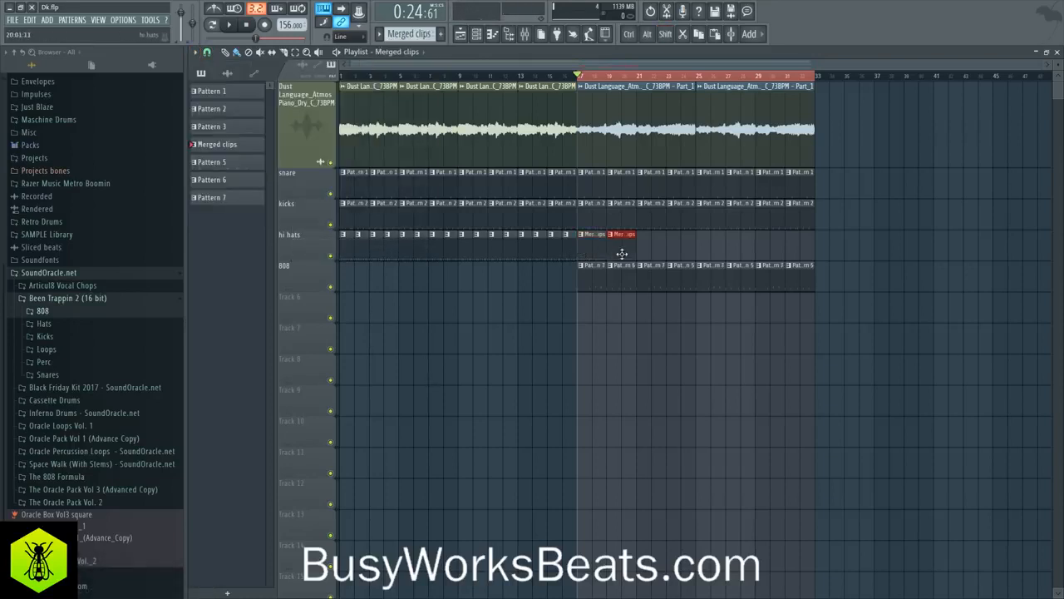
{"action": "key", "text": "space"}
{"action": "mouse_move", "coordinate": [707, 257]}
{"action": "left_mouse_down"}
{"action": "mouse_move", "coordinate": [576, 210]}
{"action": "mouse_move", "coordinate": [710, 239]}
{"action": "left_mouse_up"}
{"action": "left_click", "coordinate": [663, 308], "text": "ctrl"}
{"action": "key", "text": "ctrl+s"}
Lower the kick on Insert 3 in the mixer and set the 808 on Insert 5 to about -2.3 dB
{"action": "left_click", "coordinate": [524, 34]}
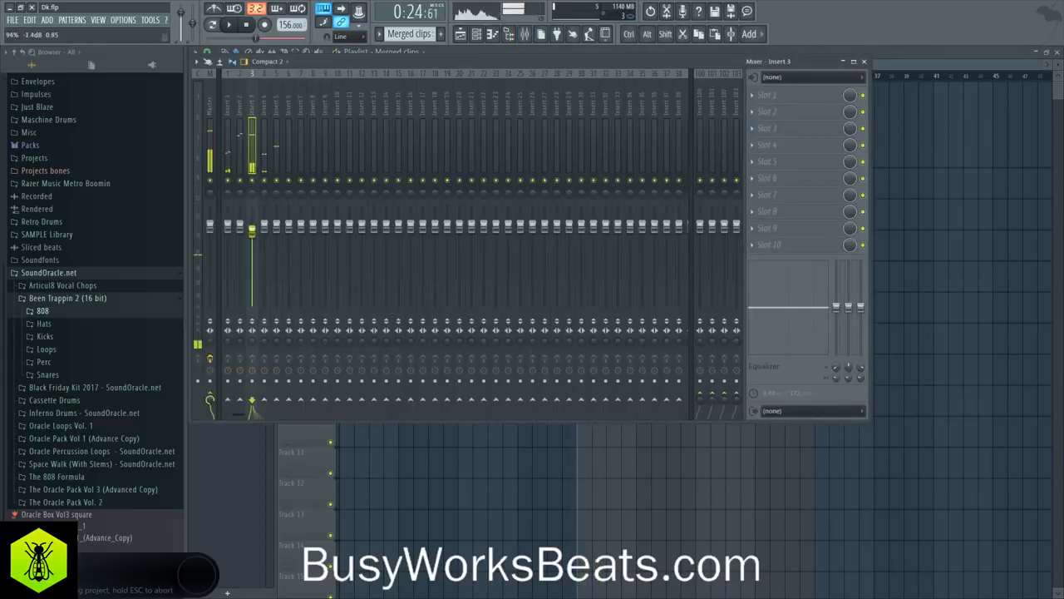
{"action": "left_click", "coordinate": [279, 236]}
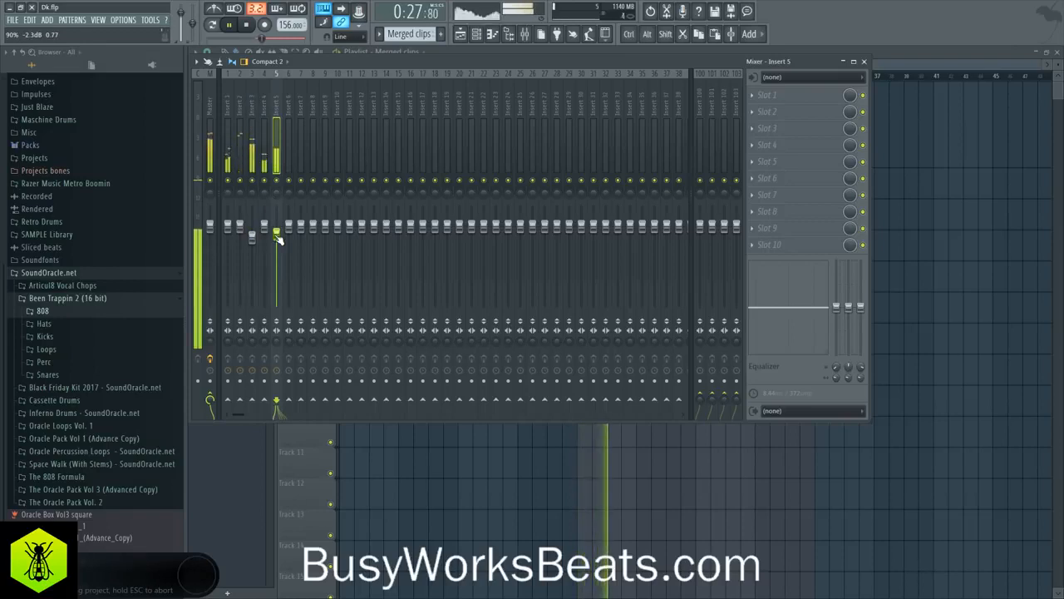
Close the mixer, save the project and clear the time selection over bars 17 to 33 in the playlist
{"action": "key", "text": "Escape"}
{"action": "key", "text": "ctrl+s"}
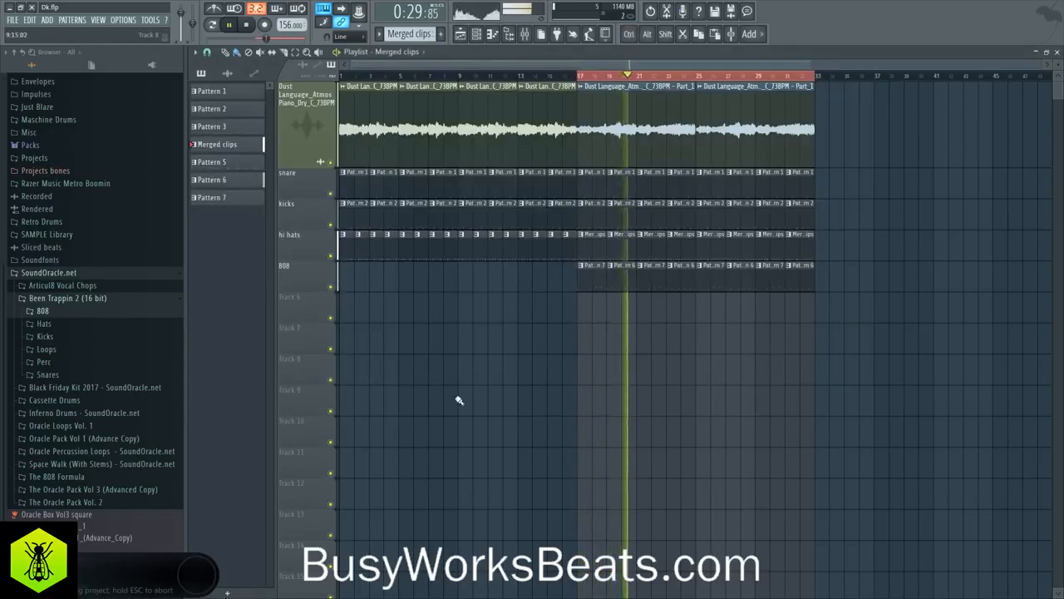
{"action": "left_click", "coordinate": [576, 85], "text": "ctrl"}
Lower the volume of mixer Insert 4 to about -3.7 dB
{"action": "left_click", "coordinate": [526, 36]}
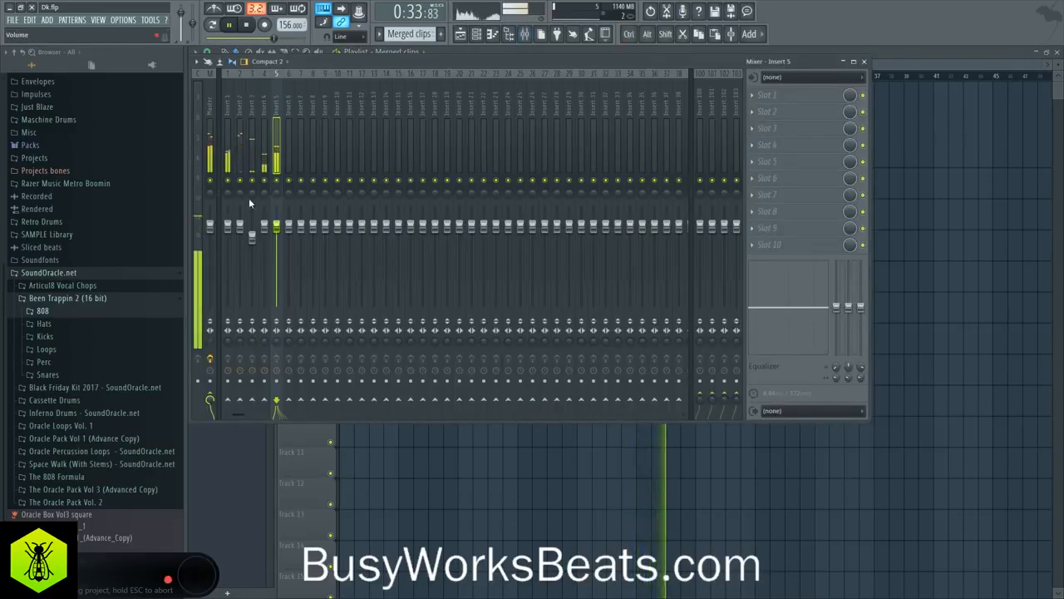
{"action": "left_click_drag", "start_coordinate": [263, 229], "coordinate": [264, 239]}
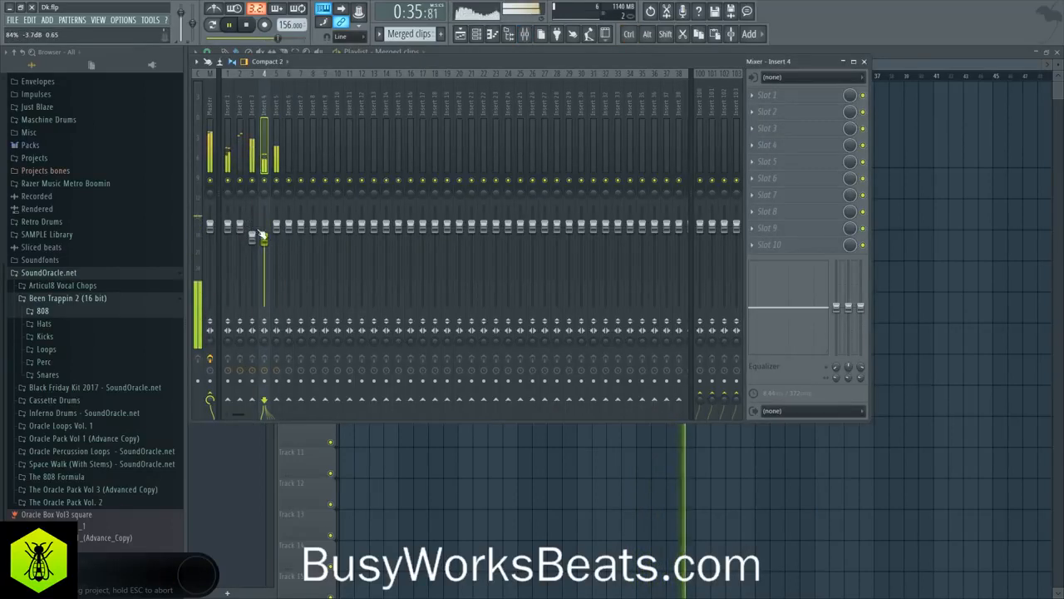
{"action": "left_click", "coordinate": [445, 434], "text": "ctrl"}
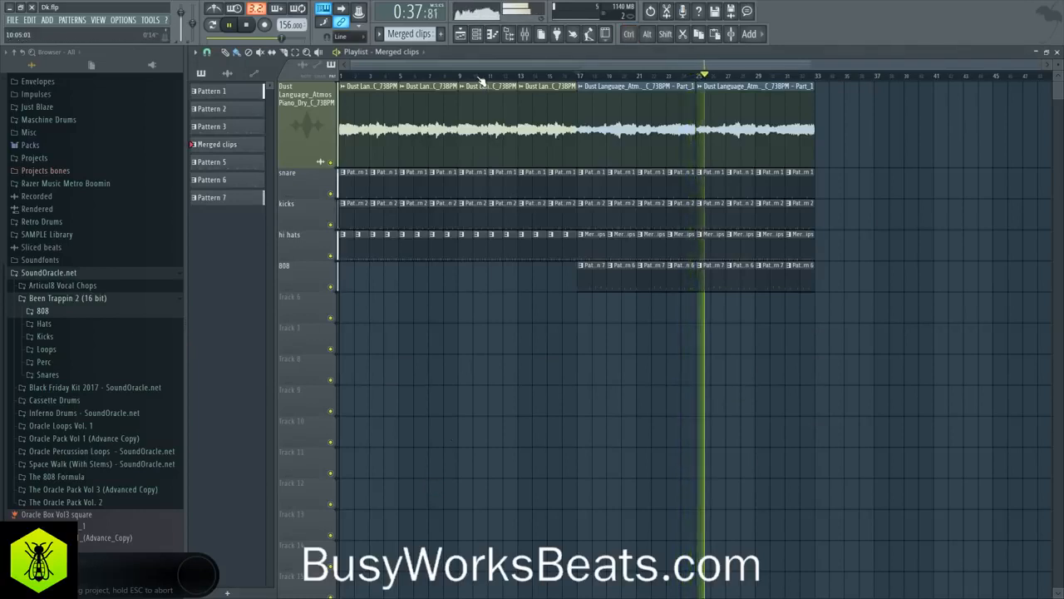
Pull the Microphone mixer track's volume all the way down
{"action": "left_click", "coordinate": [524, 39]}
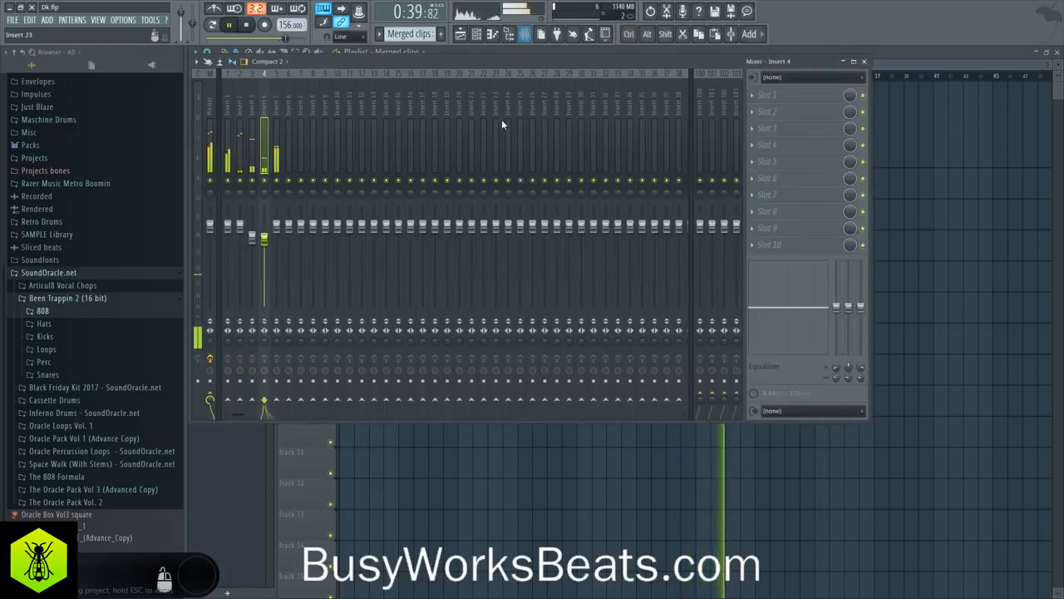
{"action": "scroll", "coordinate": [474, 113], "scroll_direction": "down", "scroll_amount": 15}
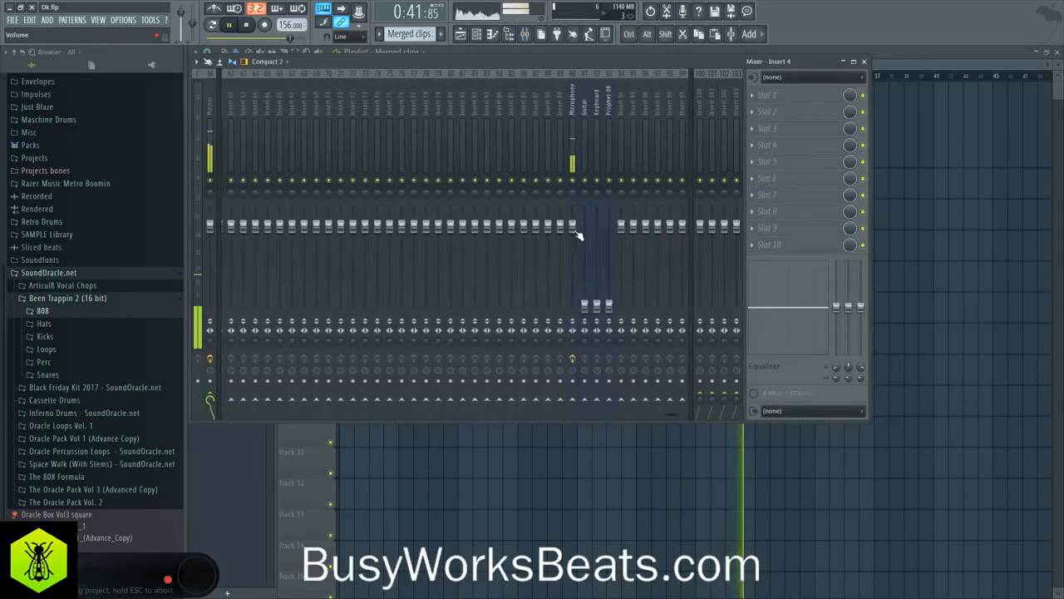
{"action": "left_click_drag", "start_coordinate": [578, 233], "coordinate": [578, 314]}
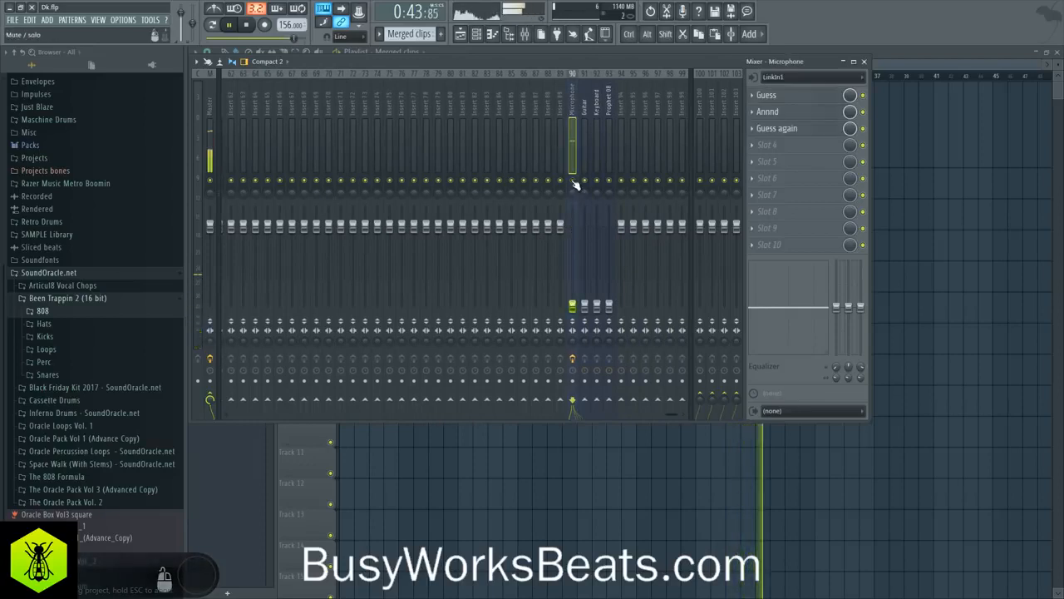
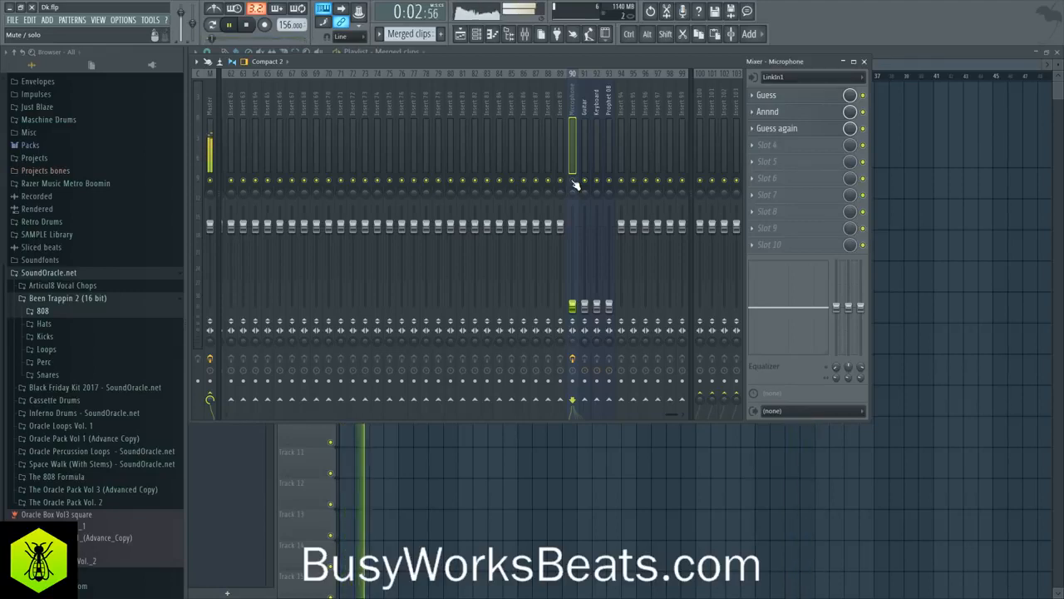
Load Fruity Parametric EQ 2 into the first effect slot of Insert 1
{"action": "scroll", "coordinate": [532, 111], "scroll_direction": "left", "scroll_amount": 10}
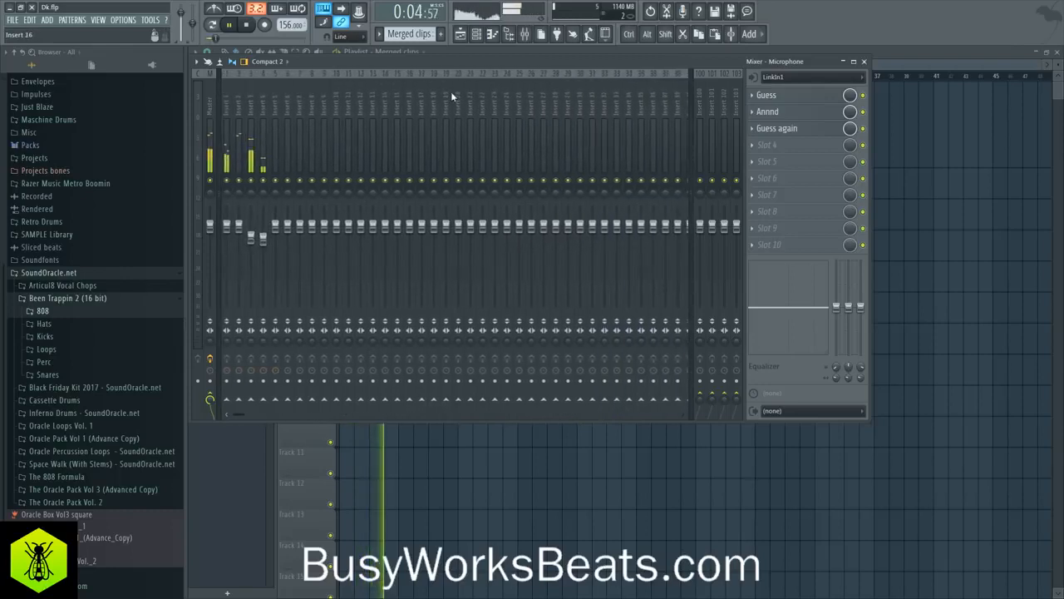
{"action": "left_click", "coordinate": [231, 118]}
{"action": "left_click", "coordinate": [792, 100]}
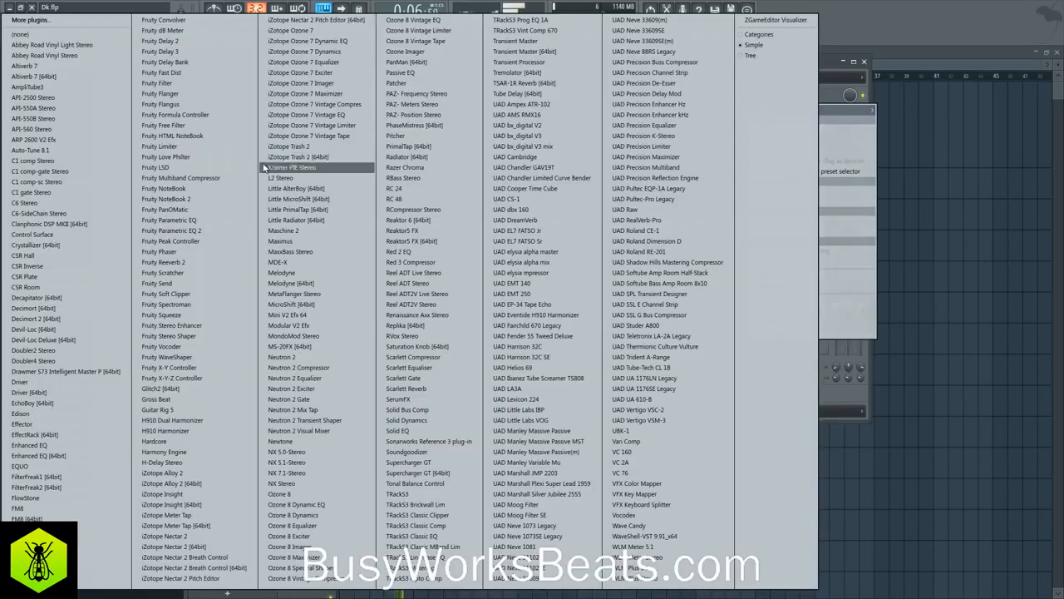
{"action": "left_click", "coordinate": [200, 221]}
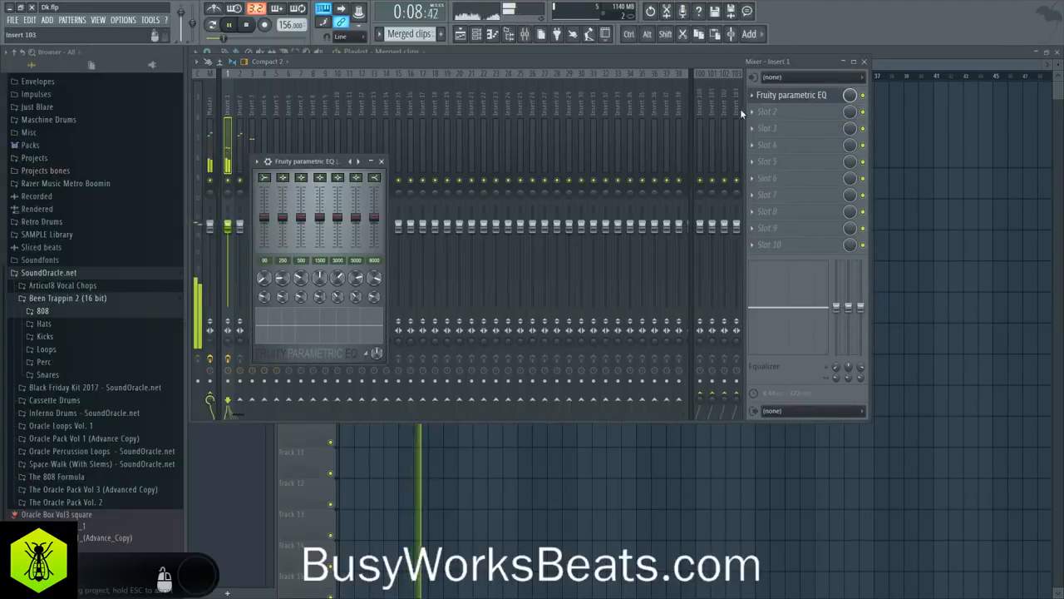
{"action": "left_click", "coordinate": [759, 97]}
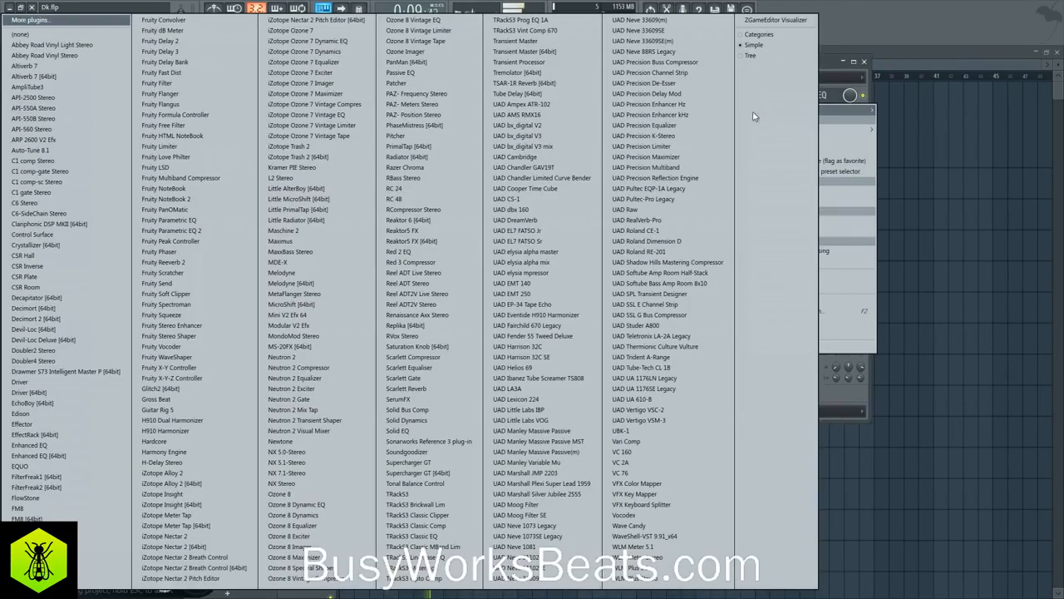
{"action": "left_click", "coordinate": [200, 230]}
Turn band 1 of Insert 1's equalizer into a high-pass filter at about 175 Hz
{"action": "mouse_move", "coordinate": [515, 189]}
{"action": "left_mouse_down"}
{"action": "mouse_move", "coordinate": [515, 210]}
{"action": "mouse_move", "coordinate": [515, 181]}
{"action": "left_mouse_up"}
{"action": "scroll", "coordinate": [512, 318], "scroll_direction": "up", "scroll_amount": 5}
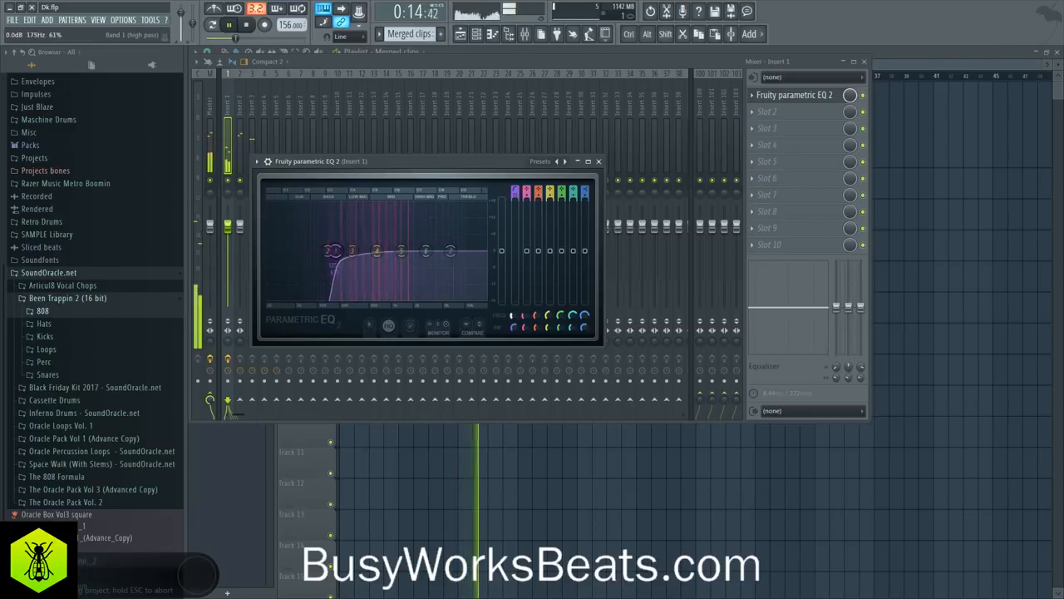
{"action": "left_click", "coordinate": [599, 161]}
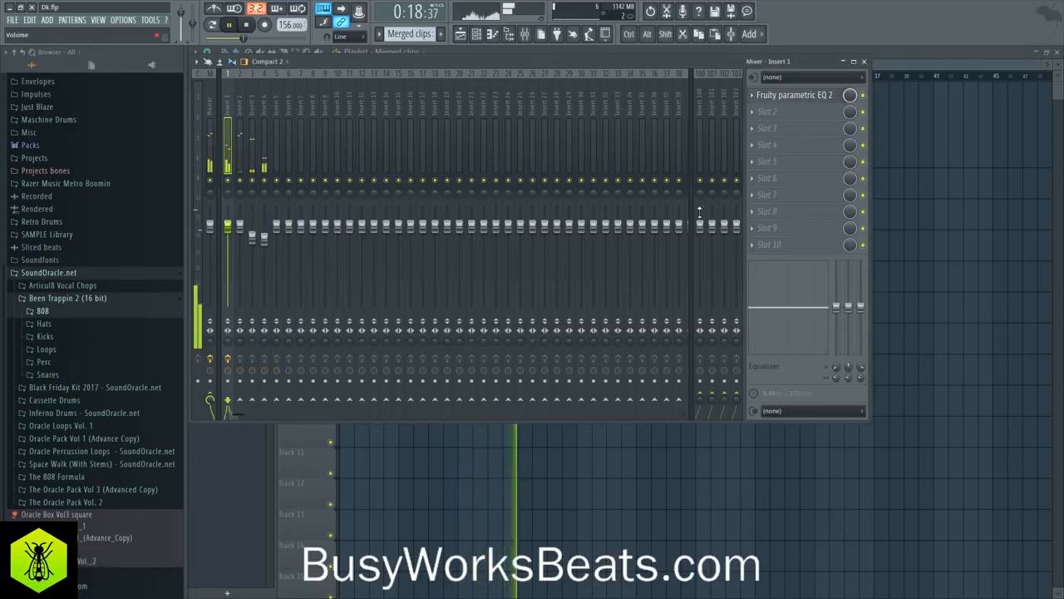
Load Fruity Parametric EQ 2 on Insert 3 and slightly boost band 2 in the low end
{"action": "left_click", "coordinate": [255, 113]}
{"action": "left_click", "coordinate": [752, 96]}
{"action": "mouse_move", "coordinate": [770, 110]}
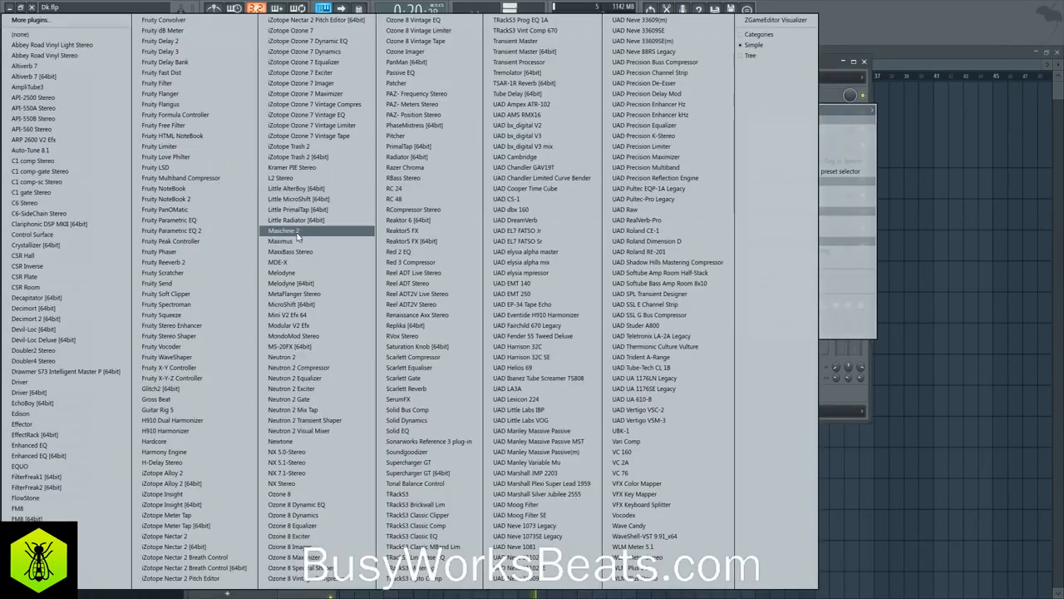
{"action": "left_click", "coordinate": [206, 234]}
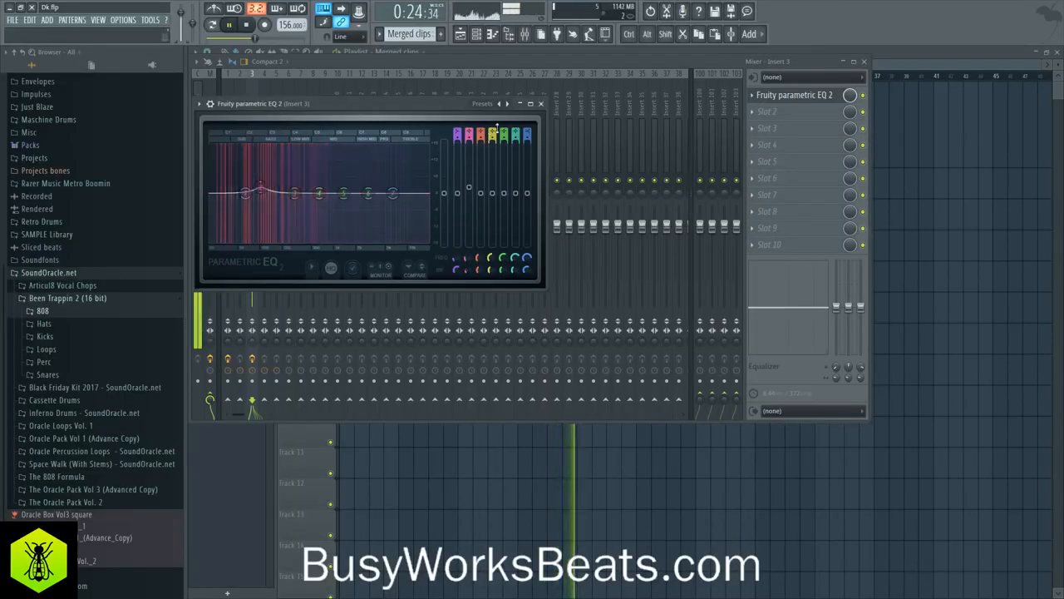
{"action": "left_click", "coordinate": [543, 104]}
Load Fruity Parametric EQ 2 on Insert 5 and slightly boost band 2 at about 67 Hz
{"action": "left_click", "coordinate": [277, 111]}
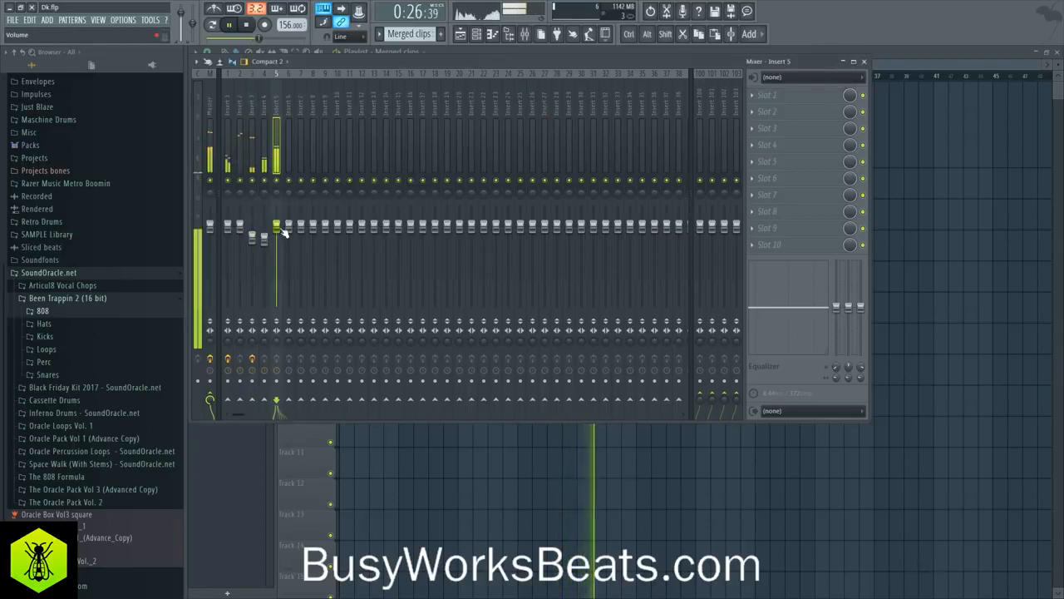
{"action": "left_click", "coordinate": [771, 97]}
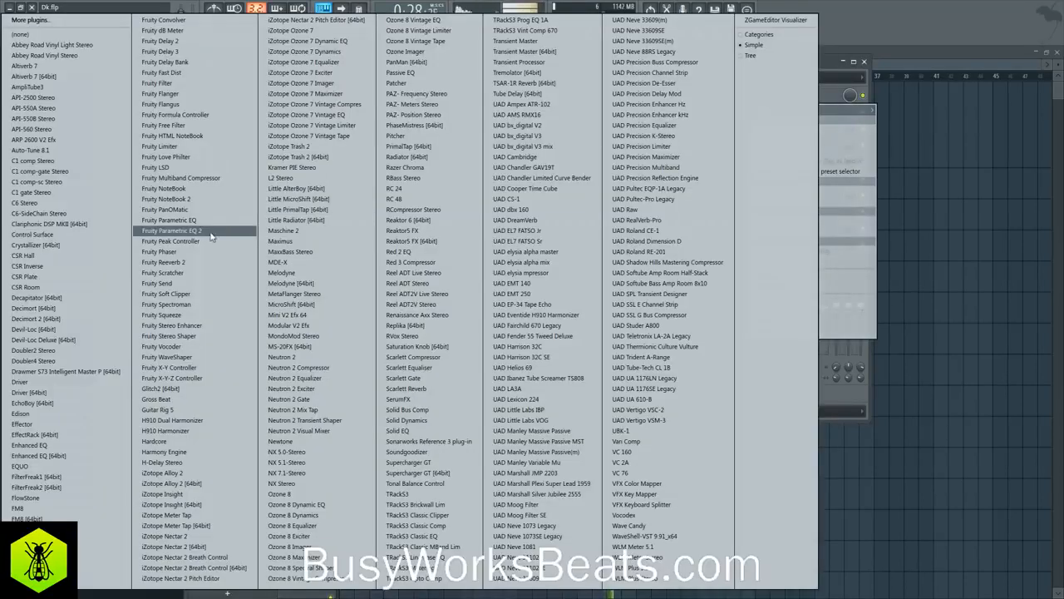
{"action": "left_click", "coordinate": [194, 231]}
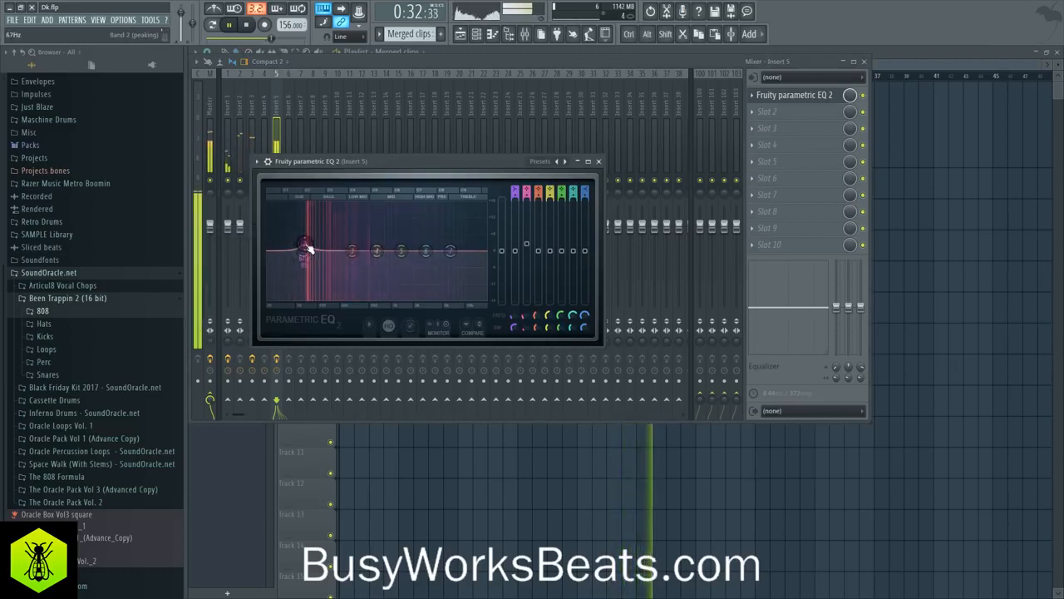
{"action": "key", "text": "Escape"}
Raise Insert 3's volume slightly, set Insert 5 to about 0.3 dB, and return to the playlist
{"action": "left_click", "coordinate": [252, 237]}
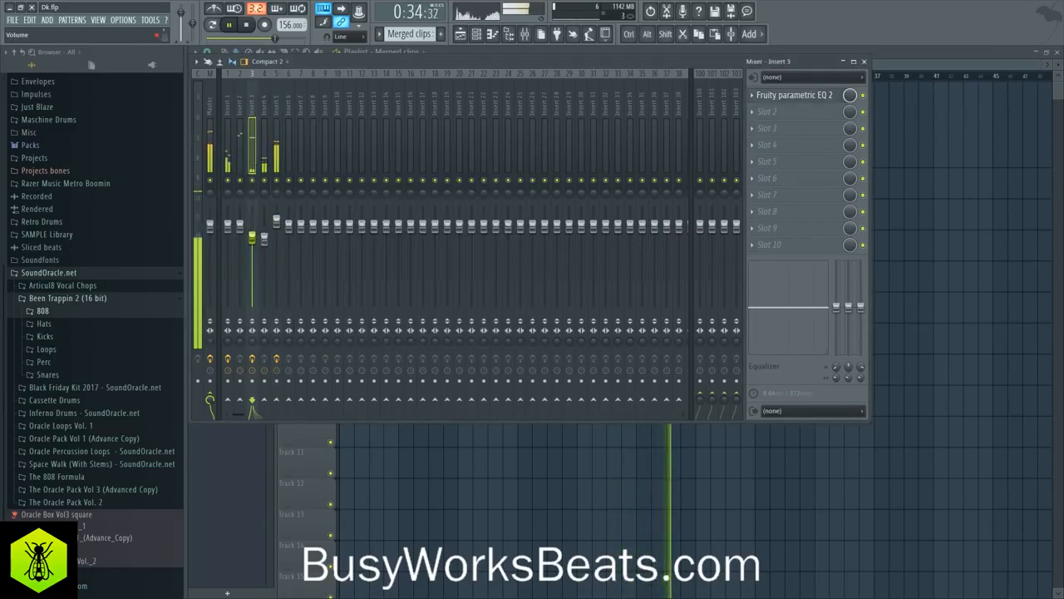
{"action": "left_click", "coordinate": [277, 224]}
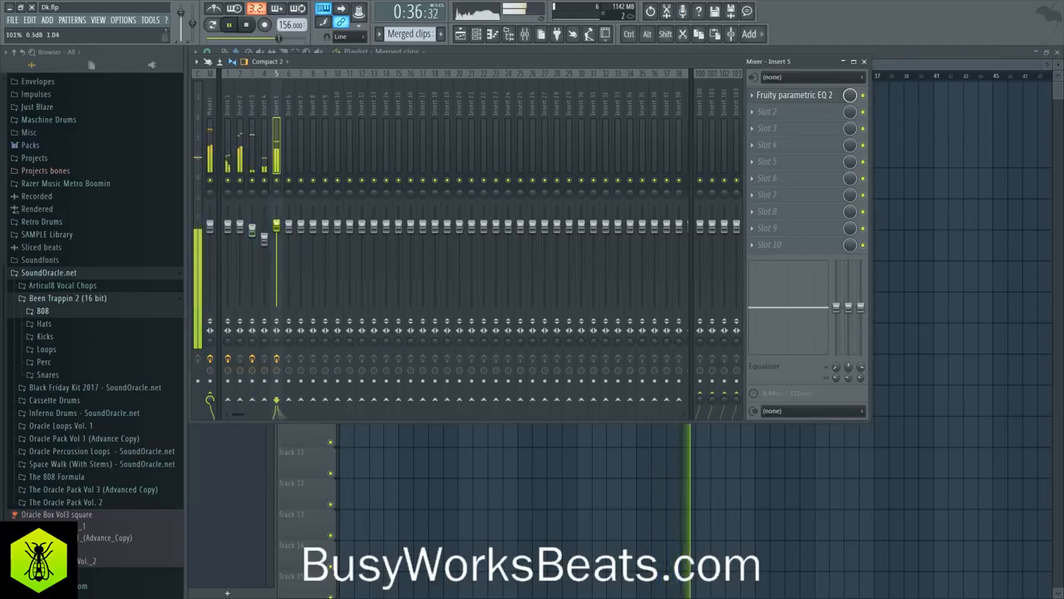
{"action": "key", "text": "F9"}
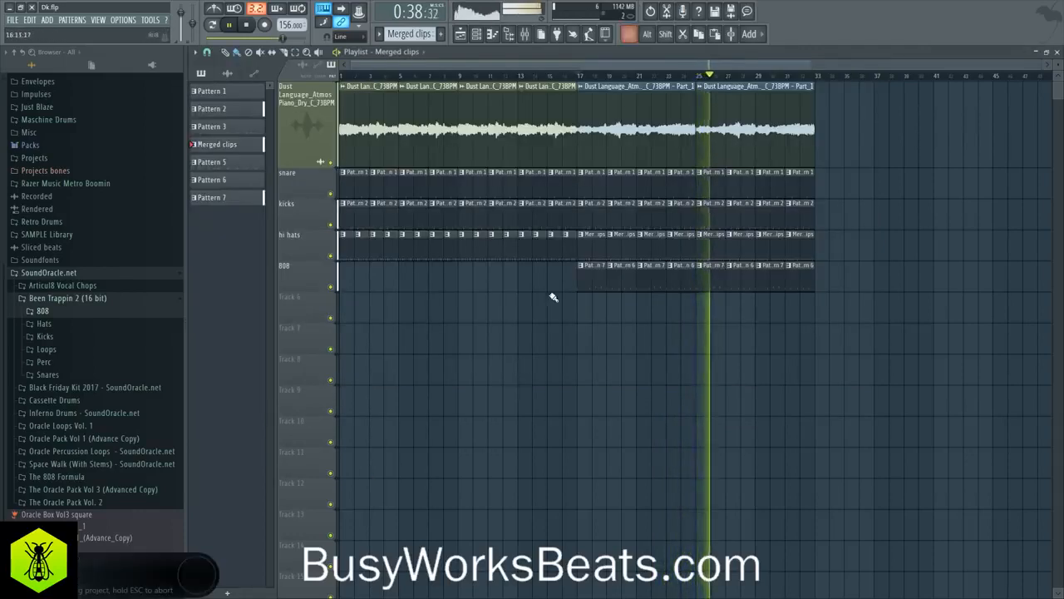
Select bars 17 to 25 for looped playback and make the kicks clip at bar 19 unique
{"action": "scroll", "coordinate": [628, 81], "scroll_direction": "up", "scroll_amount": 4}
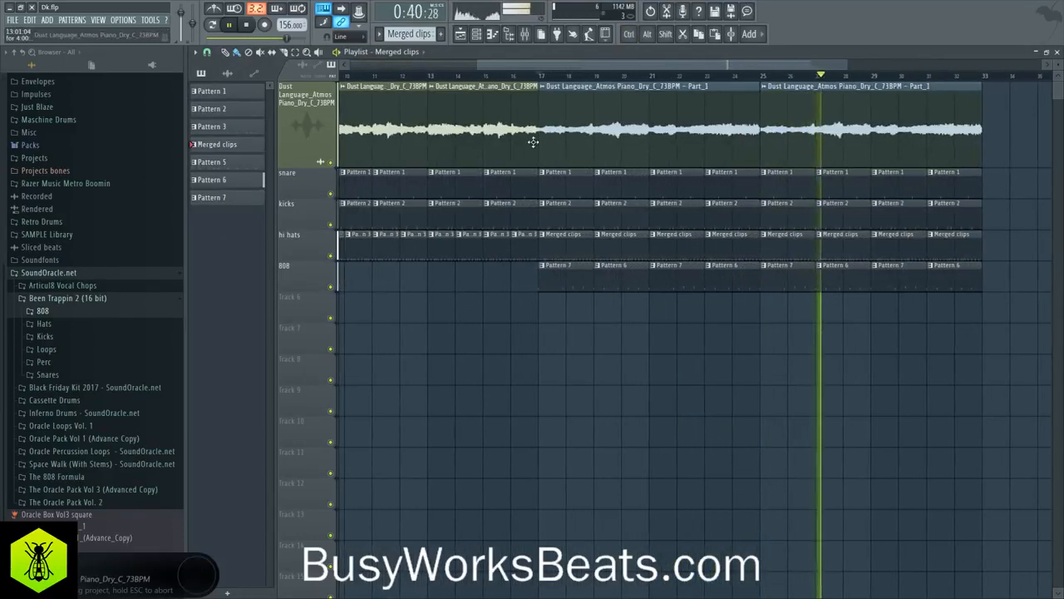
{"action": "left_click_drag", "start_coordinate": [541, 77], "coordinate": [760, 77]}
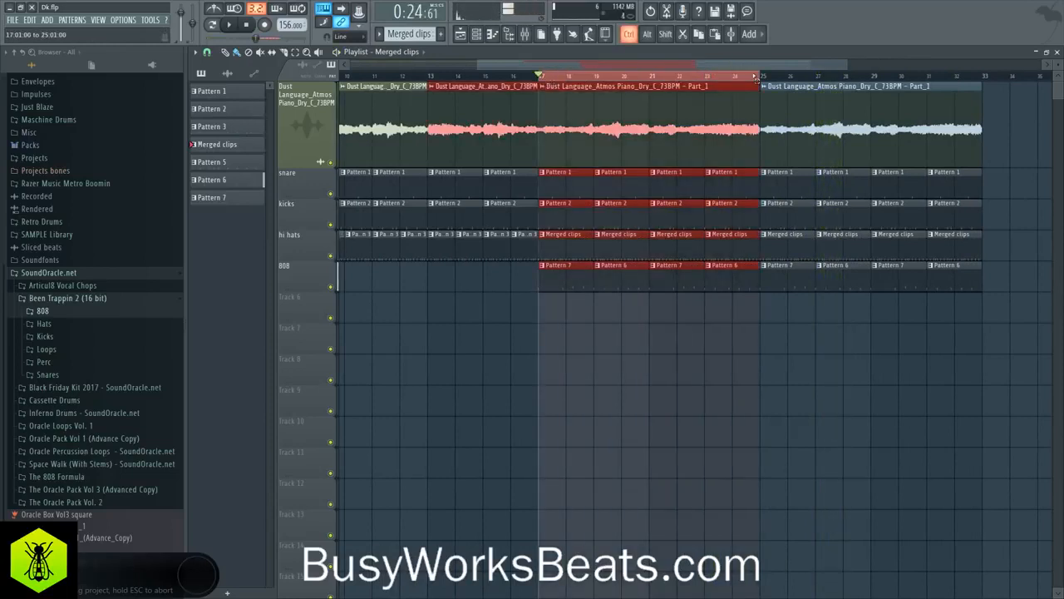
{"action": "right_click", "coordinate": [599, 208]}
{"action": "left_click", "coordinate": [600, 212]}
Open the bar 19 kick pattern for editing and add a Tom Ford Kick hit on step 29
{"action": "right_click", "coordinate": [601, 209]}
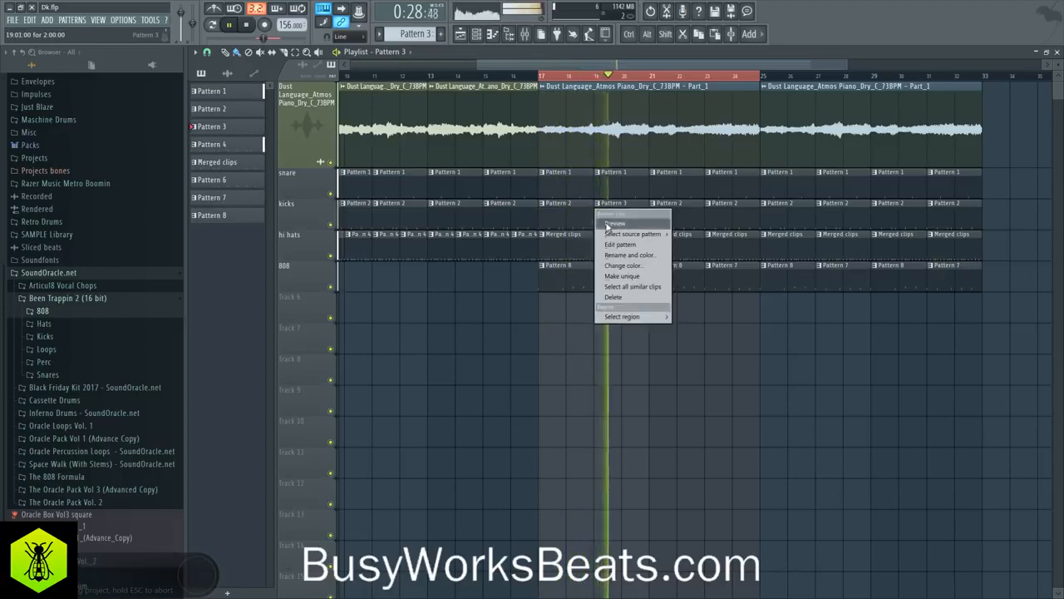
{"action": "left_click", "coordinate": [619, 244]}
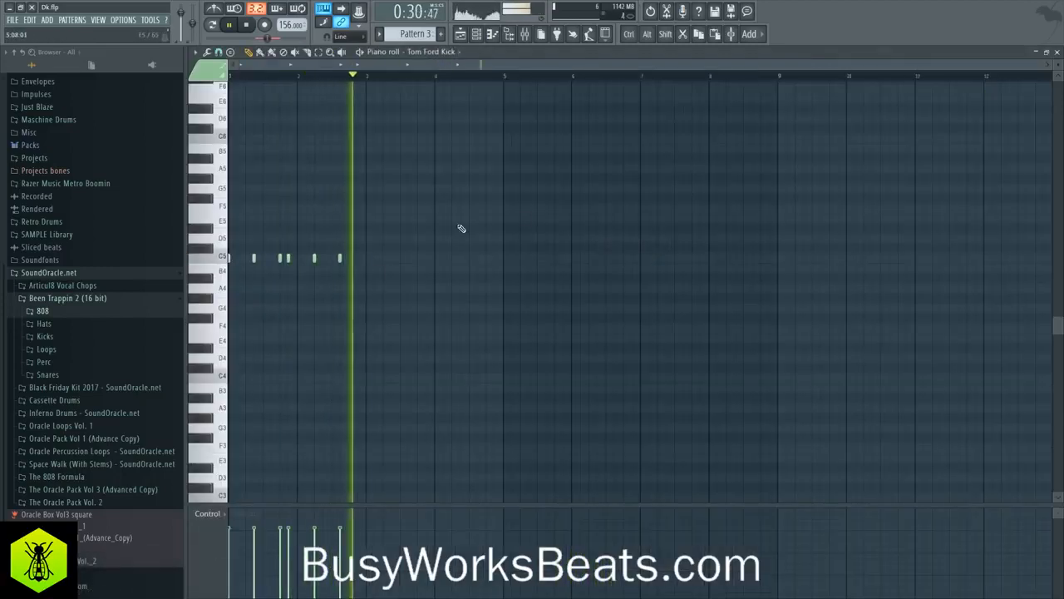
{"action": "left_click", "coordinate": [1057, 52]}
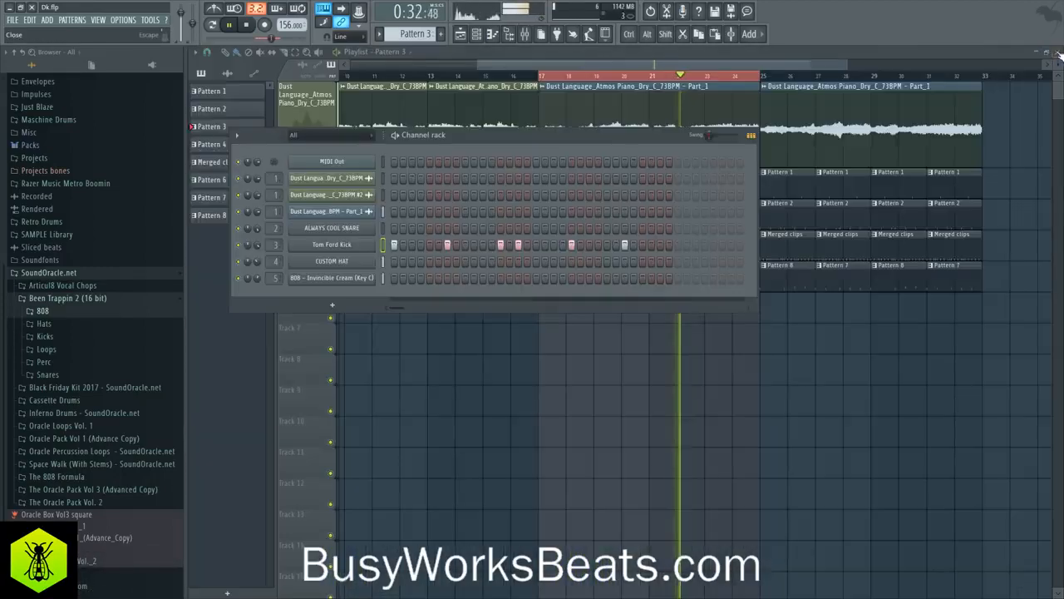
{"action": "left_click", "coordinate": [641, 246]}
{"action": "left_click", "coordinate": [614, 373]}
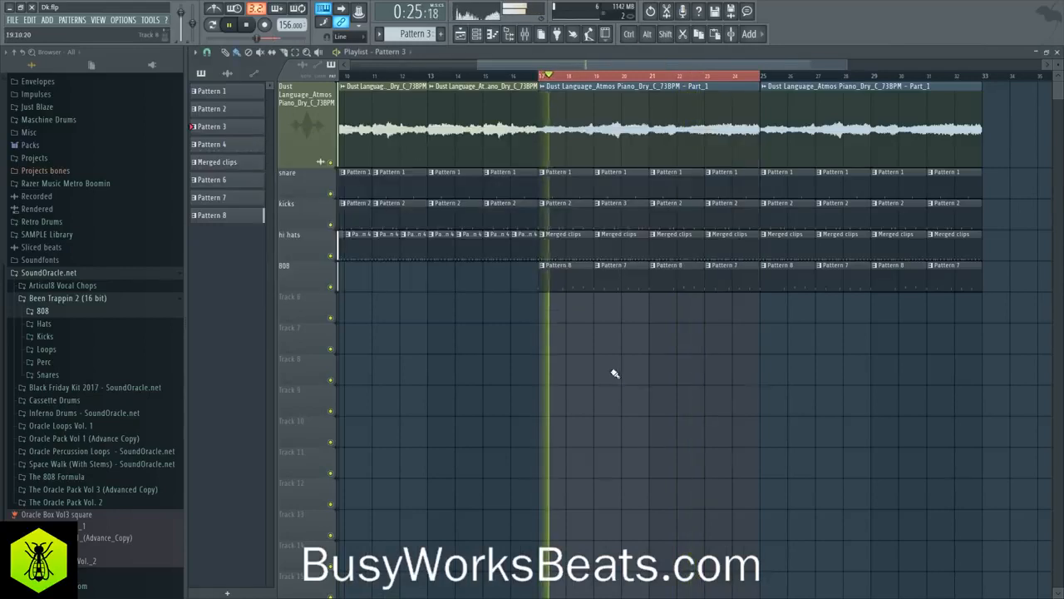
Save the project and review Pattern 3's kick steps in the channel rack
{"action": "key", "text": "ctrl+s"}
{"action": "key", "text": "F6"}
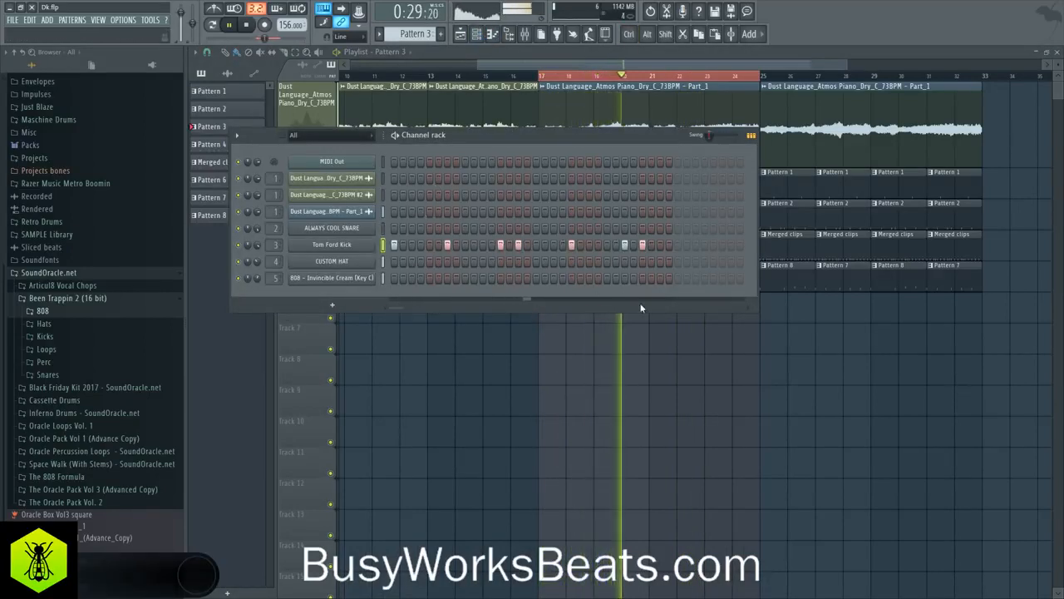
{"action": "left_click", "coordinate": [629, 361]}
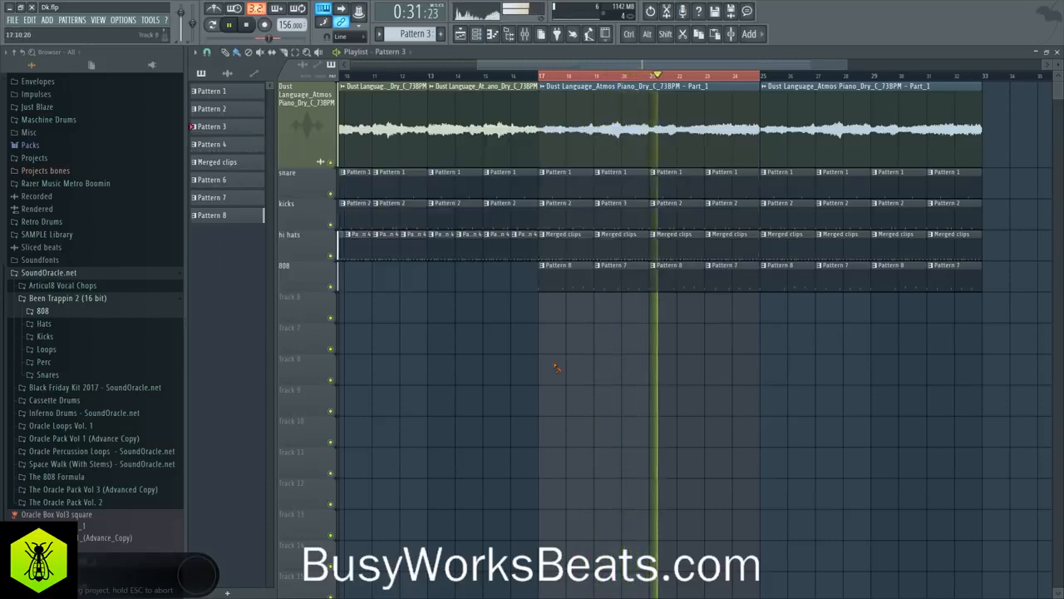
Switch the kicks clips at bars 23, 27 and 31 from Pattern 2 to Pattern 3
{"action": "left_click", "coordinate": [718, 208], "text": "ctrl+shift"}
{"action": "left_click", "coordinate": [833, 209], "text": "ctrl+shift"}
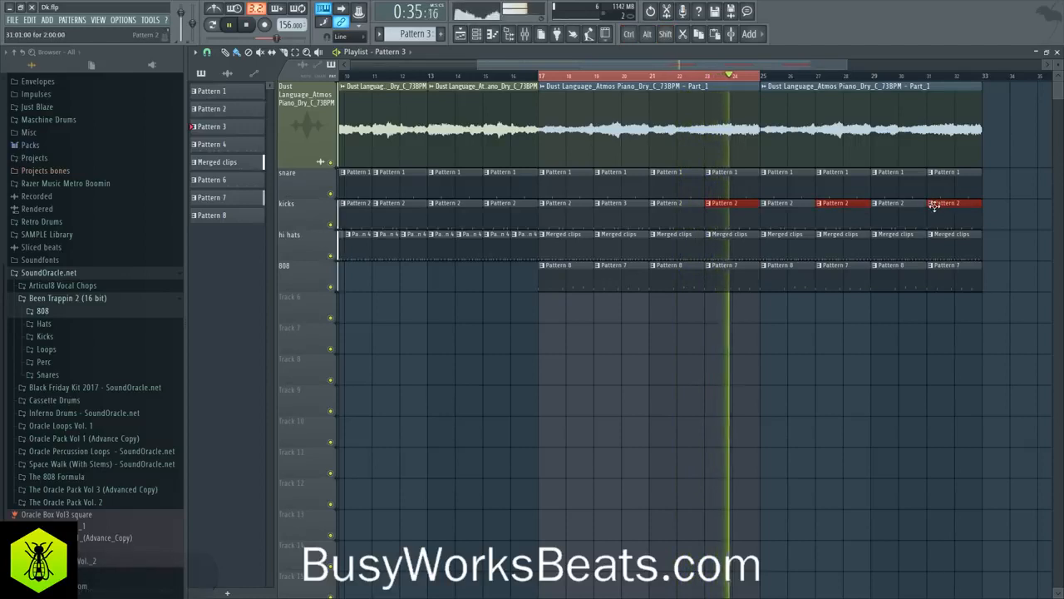
{"action": "left_click", "coordinate": [932, 204]}
{"action": "mouse_move", "coordinate": [966, 233]}
{"action": "left_click", "coordinate": [1016, 258]}
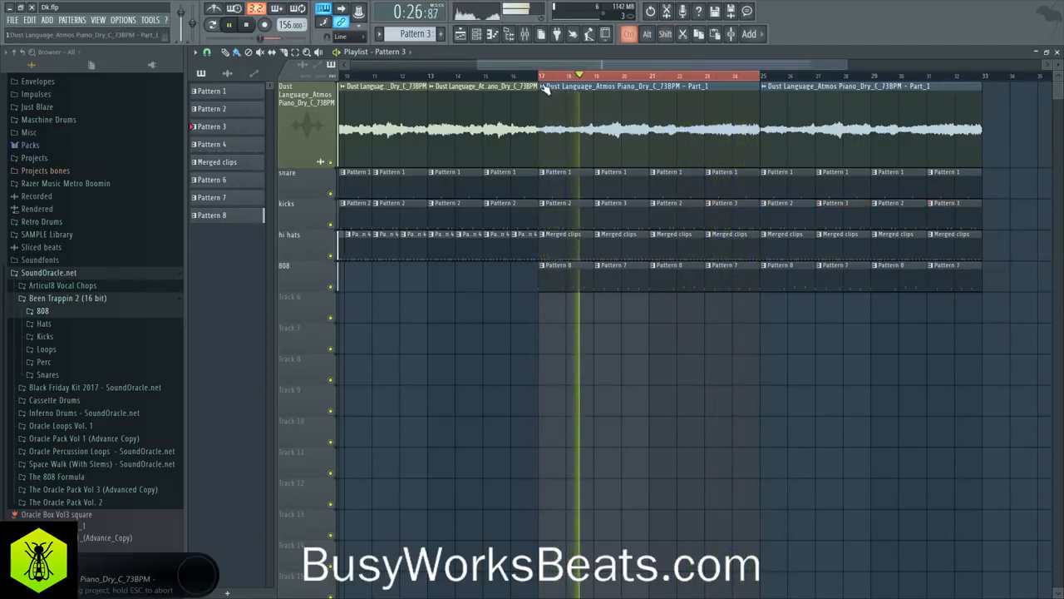
Select bars 17 to 33 in the playlist and restart playback from there
{"action": "left_click_drag", "start_coordinate": [543, 79], "coordinate": [983, 82]}
{"action": "key", "text": "space"}
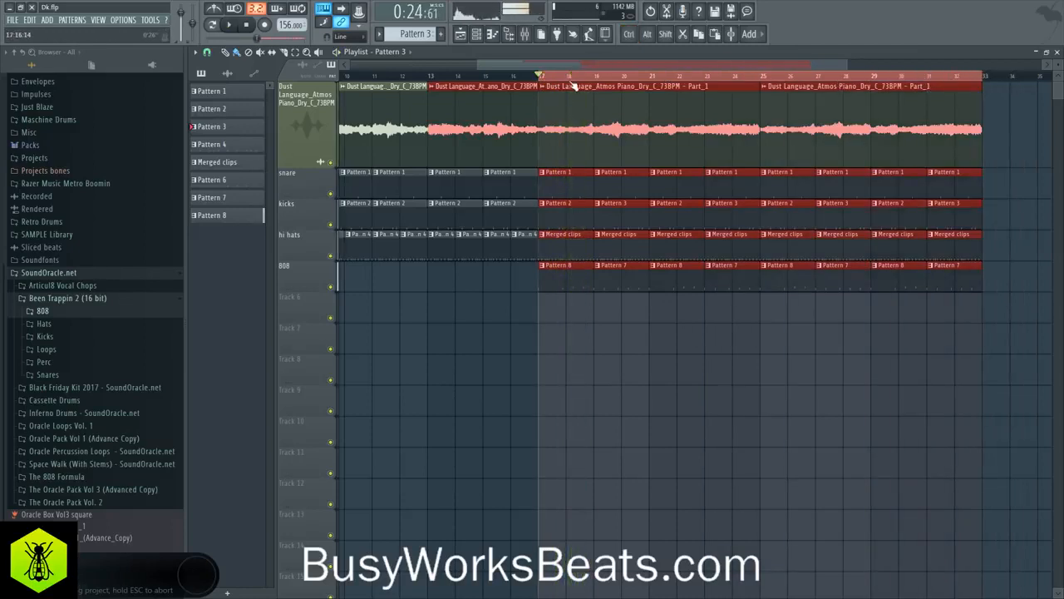
{"action": "key", "text": "space"}
Raise the mixer levels of Insert 1 and Insert 4 slightly while the beat plays
{"action": "key", "text": "F9"}
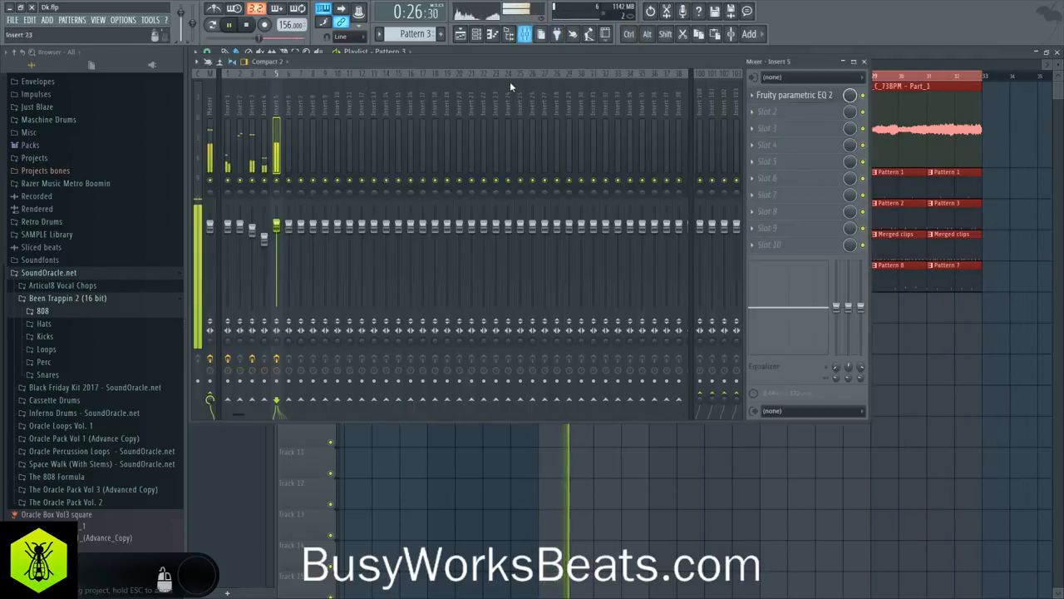
{"action": "left_click", "coordinate": [232, 102]}
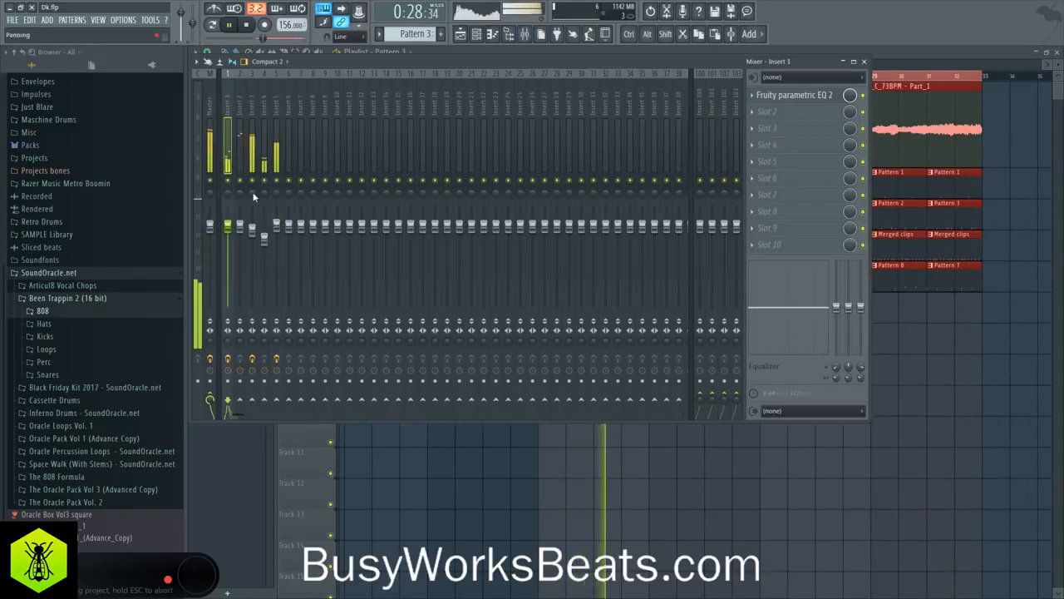
{"action": "key", "text": "F9"}
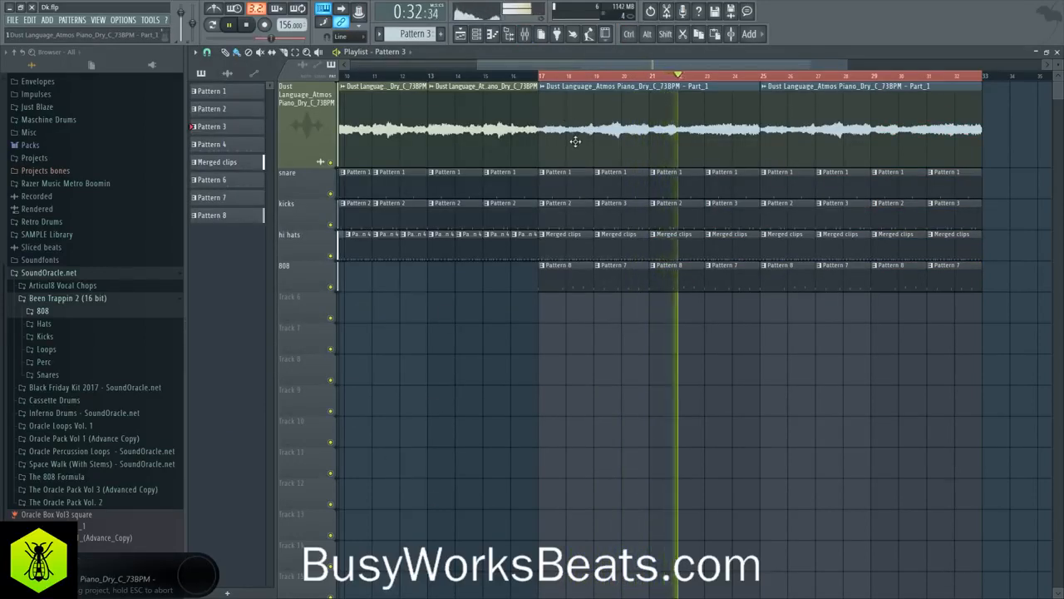
{"action": "scroll", "coordinate": [502, 76], "scroll_direction": "down", "scroll_amount": 3}
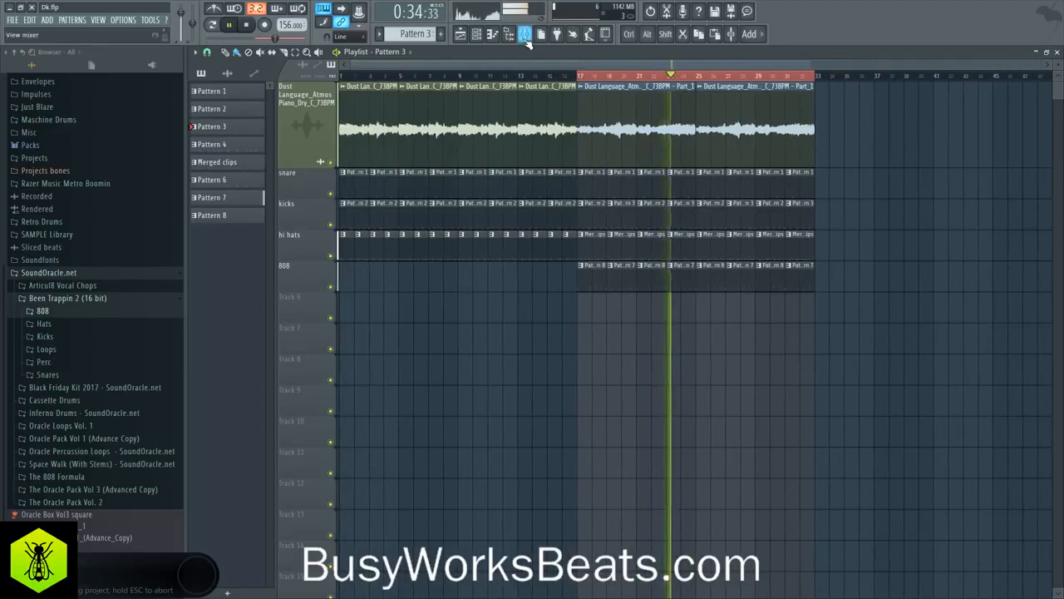
{"action": "key", "text": "F9"}
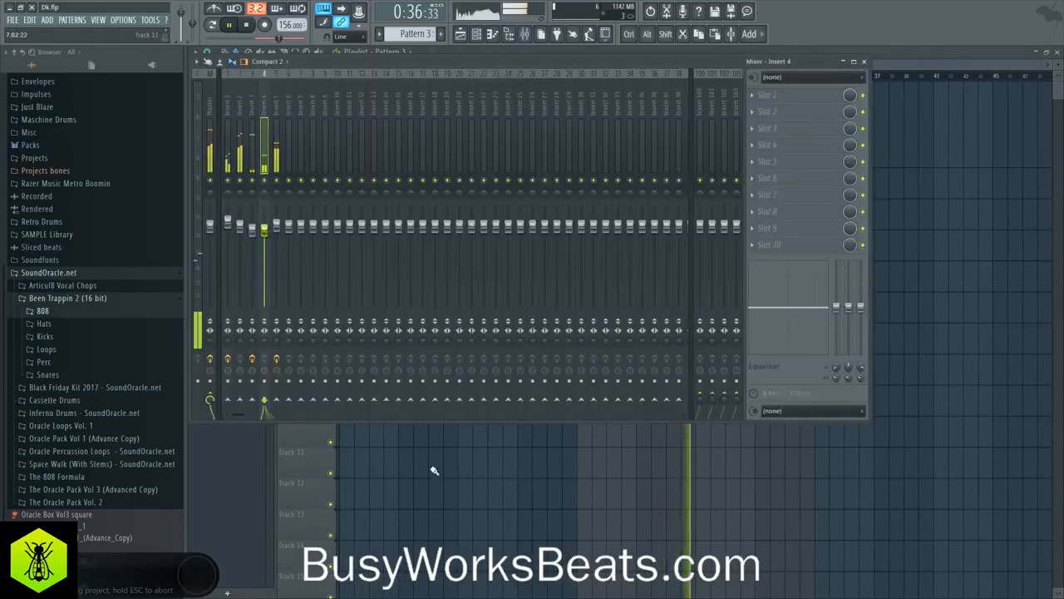
{"action": "key", "text": "F9"}
Audition the snare samples in the Been Trappin 2 Snares folder, from A La Splash through Lethal Country
{"action": "key", "text": "F6"}
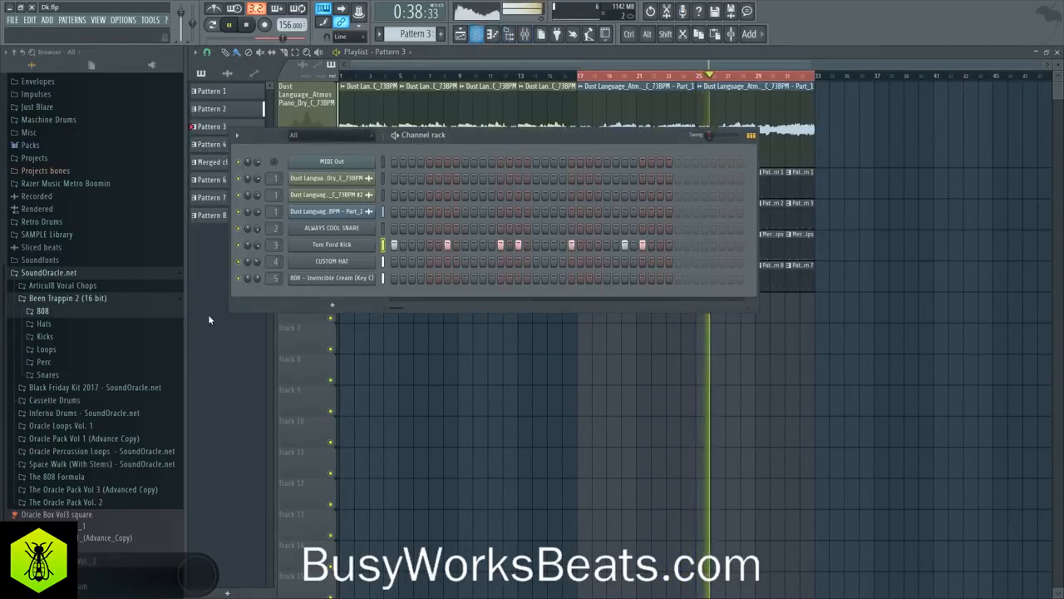
{"action": "left_click", "coordinate": [48, 374]}
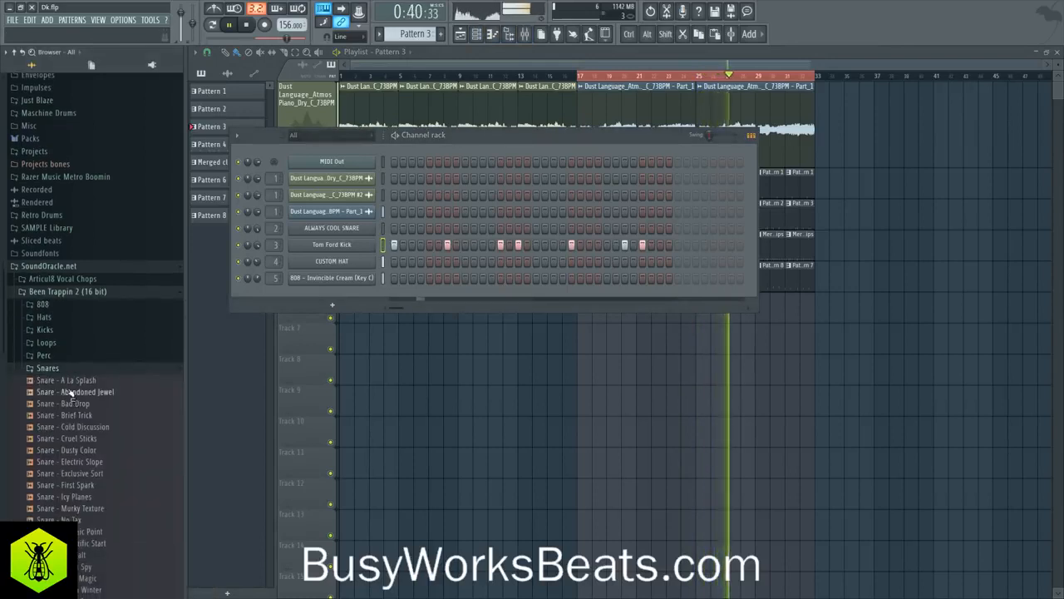
{"action": "left_click", "coordinate": [73, 383]}
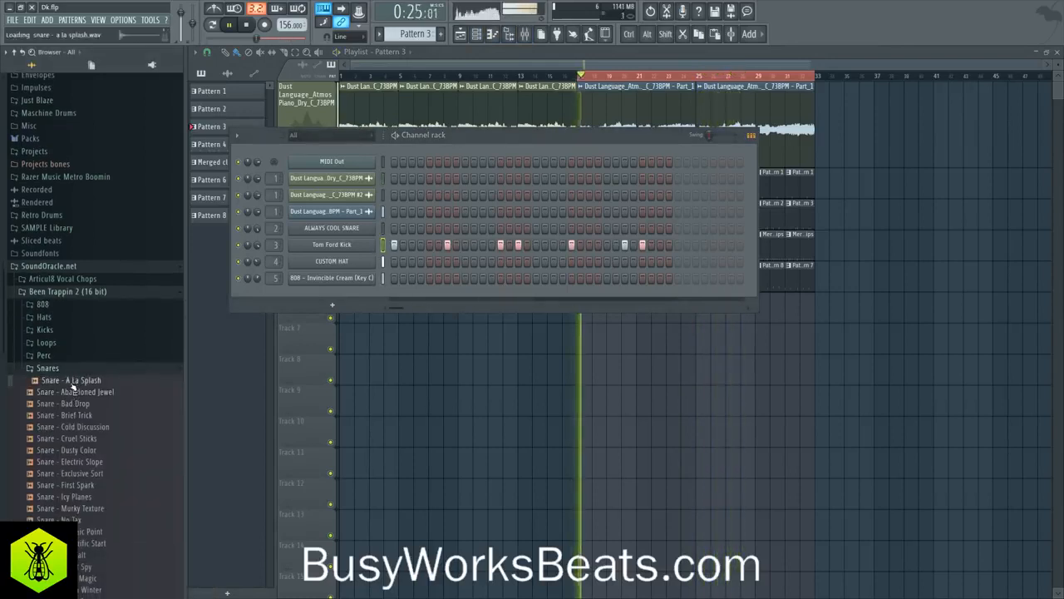
{"action": "left_click", "coordinate": [75, 404]}
{"action": "left_click", "coordinate": [72, 393]}
{"action": "left_click", "coordinate": [72, 405]}
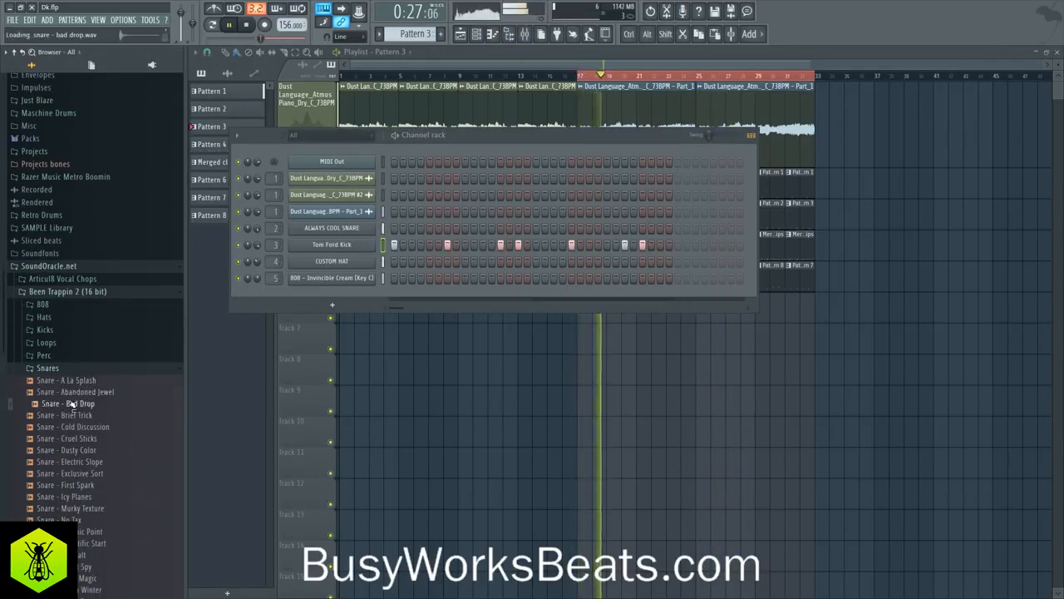
{"action": "left_click", "coordinate": [73, 414]}
{"action": "scroll", "coordinate": [74, 411], "scroll_direction": "down", "scroll_amount": 4}
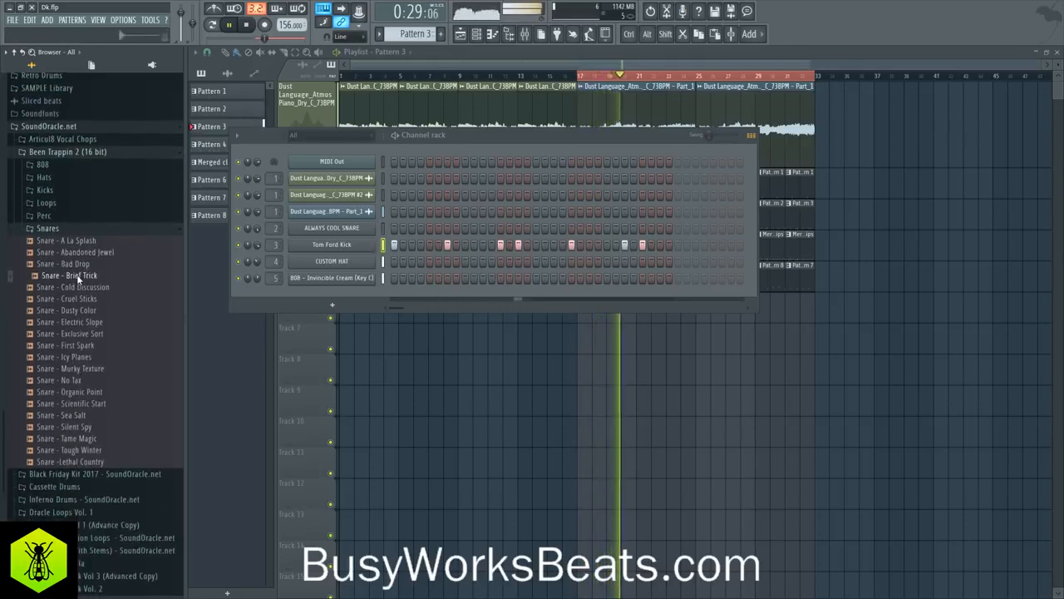
{"action": "left_click", "coordinate": [79, 287]}
{"action": "left_click", "coordinate": [81, 309]}
{"action": "left_click", "coordinate": [82, 322]}
{"action": "left_click", "coordinate": [82, 345]}
{"action": "left_click", "coordinate": [82, 358]}
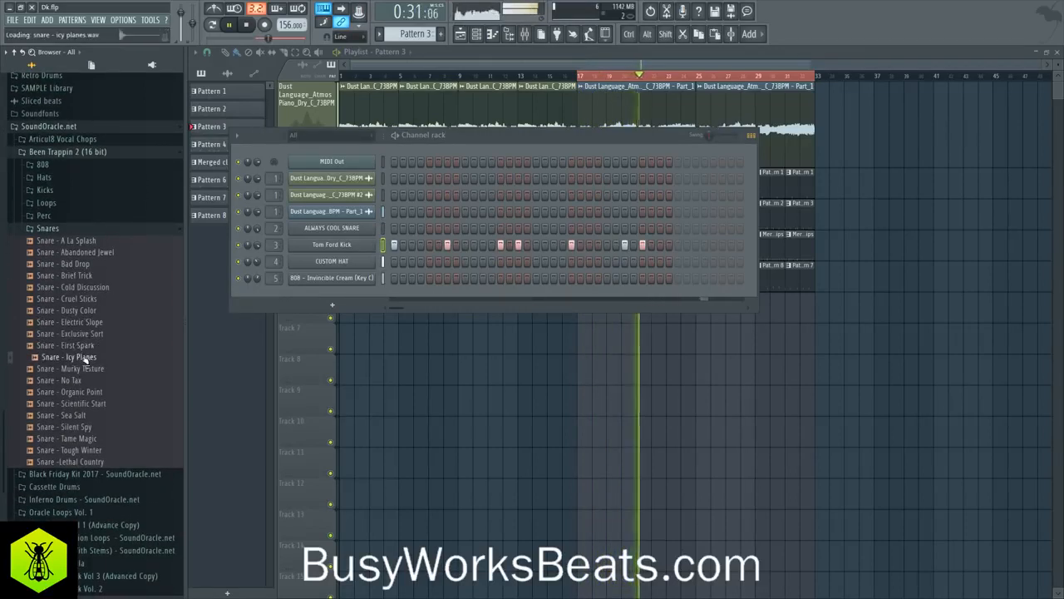
{"action": "left_click", "coordinate": [84, 370]}
{"action": "left_click", "coordinate": [83, 380]}
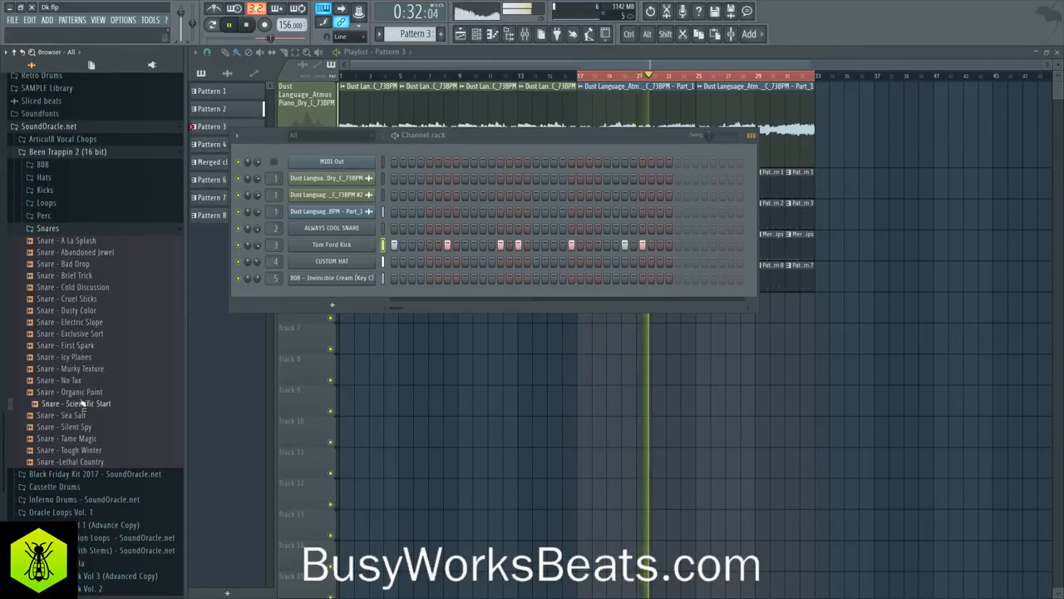
{"action": "left_click", "coordinate": [81, 404]}
{"action": "left_click", "coordinate": [82, 415]}
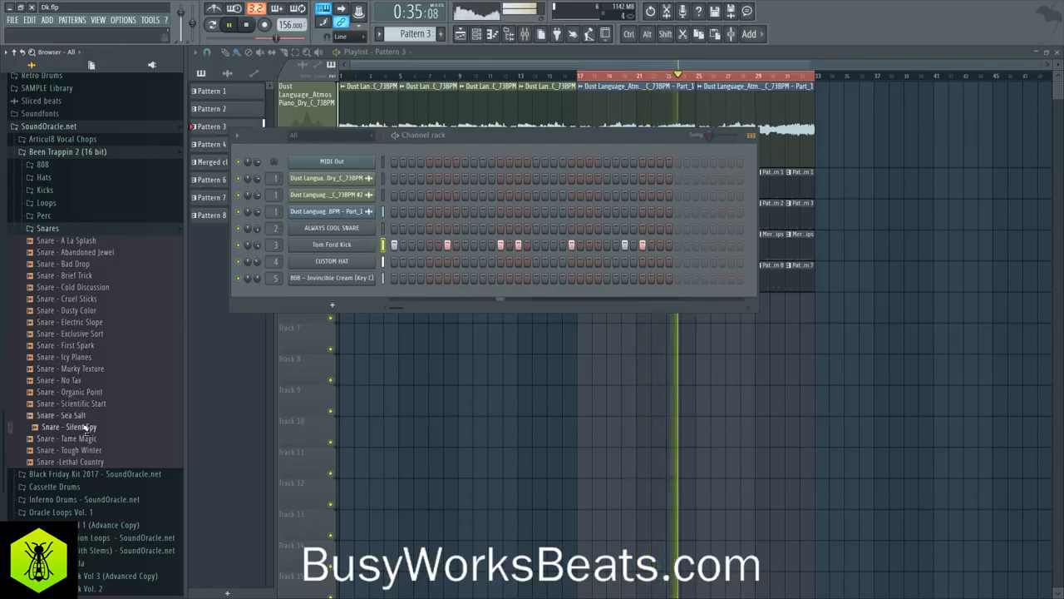
{"action": "left_click", "coordinate": [82, 427]}
{"action": "left_click", "coordinate": [82, 439]}
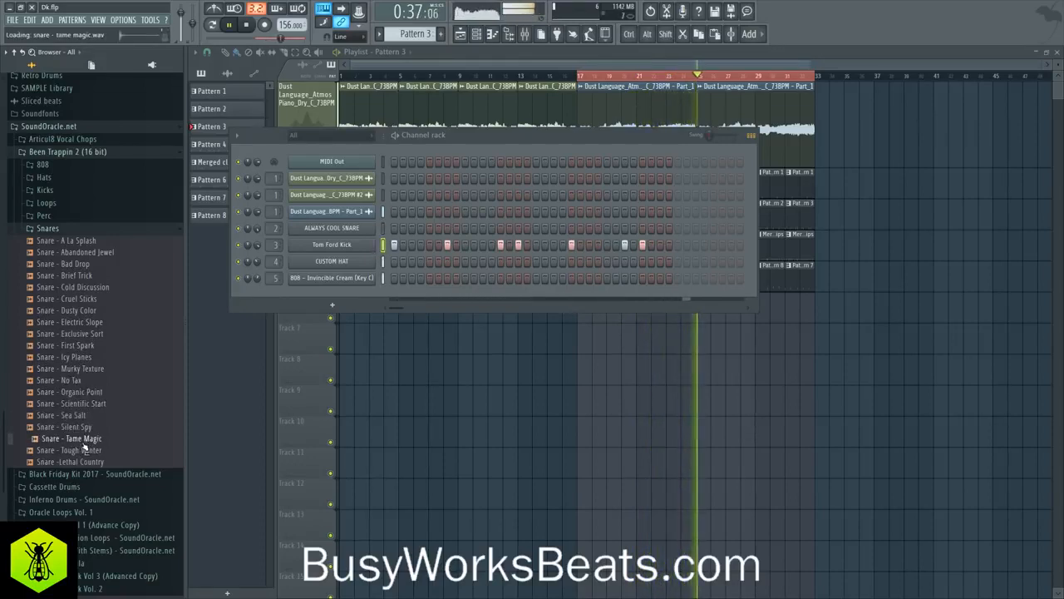
{"action": "left_click", "coordinate": [80, 451]}
{"action": "left_click", "coordinate": [87, 461]}
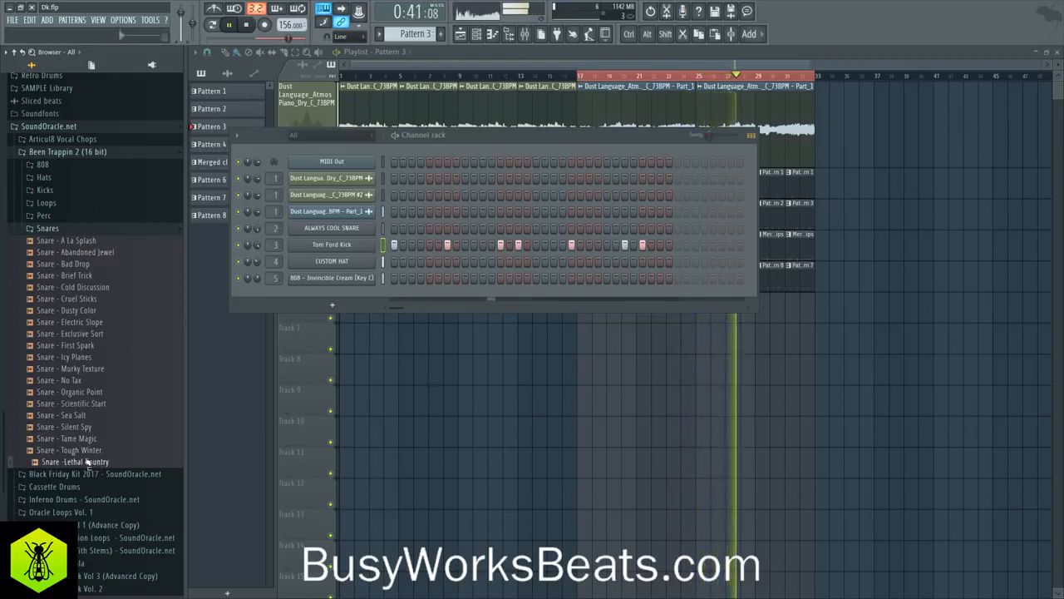
Load Snare - Lethal Country into a new channel and switch to the empty Pattern 9
{"action": "key", "text": "space"}
{"action": "right_click", "coordinate": [87, 463]}
{"action": "left_click", "coordinate": [112, 473]}
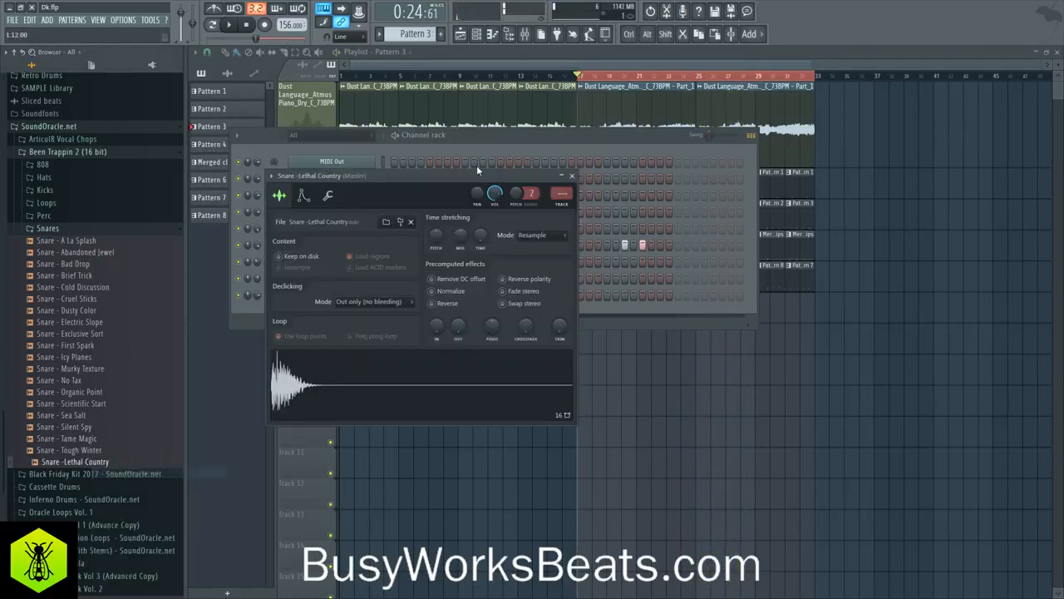
{"action": "scroll", "coordinate": [414, 34], "scroll_direction": "down", "scroll_amount": 2}
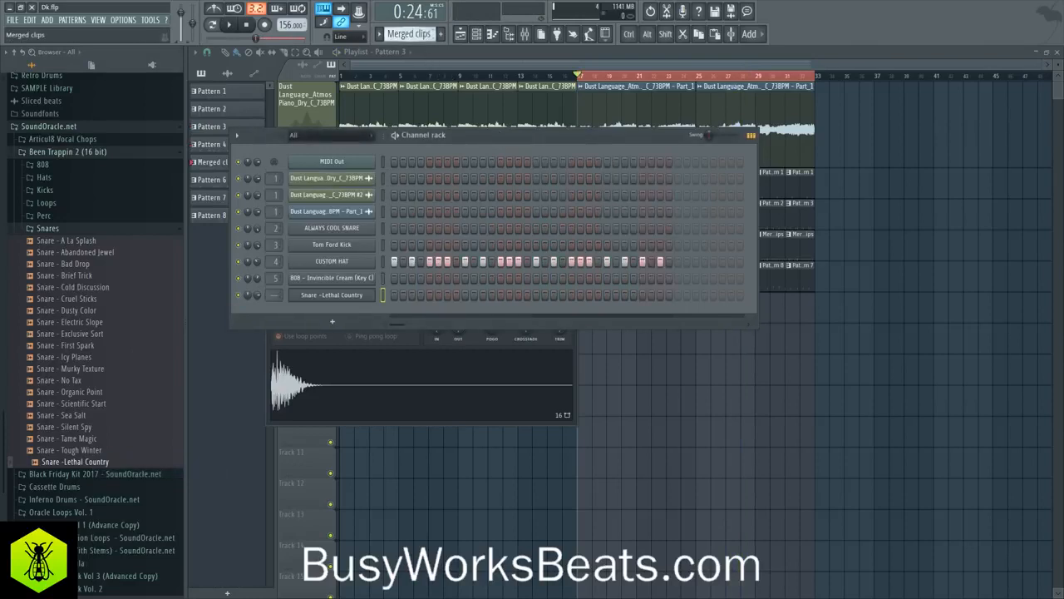
{"action": "scroll", "coordinate": [414, 34], "scroll_direction": "down", "scroll_amount": 1}
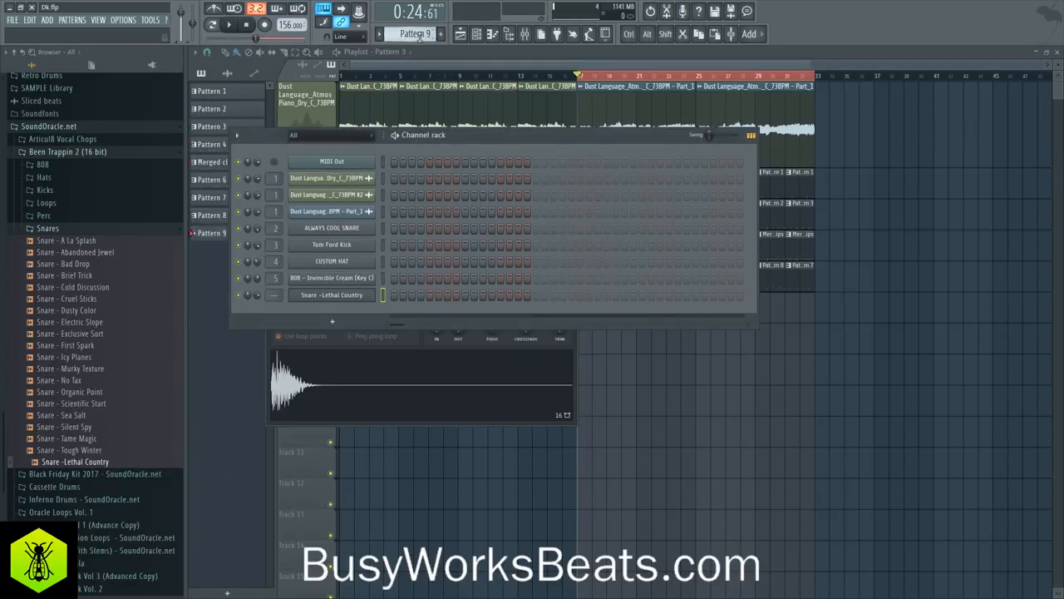
{"action": "left_click", "coordinate": [622, 350]}
Add Snare - Lethal Country hits on steps 15 and 19 of Pattern 9 and route the channel to mixer track 6
{"action": "left_click", "coordinate": [487, 41]}
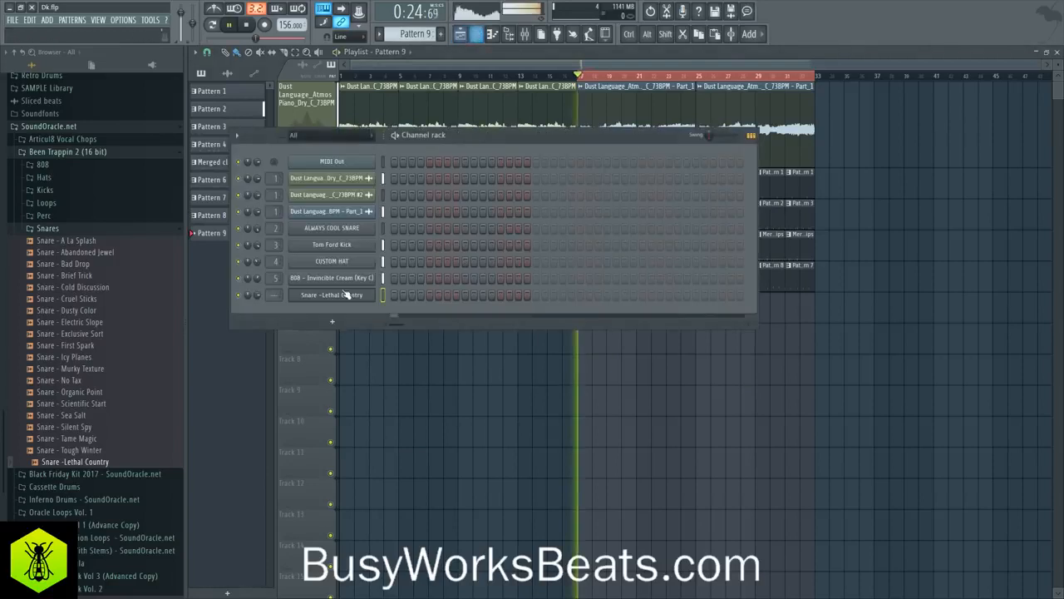
{"action": "left_click", "coordinate": [518, 294]}
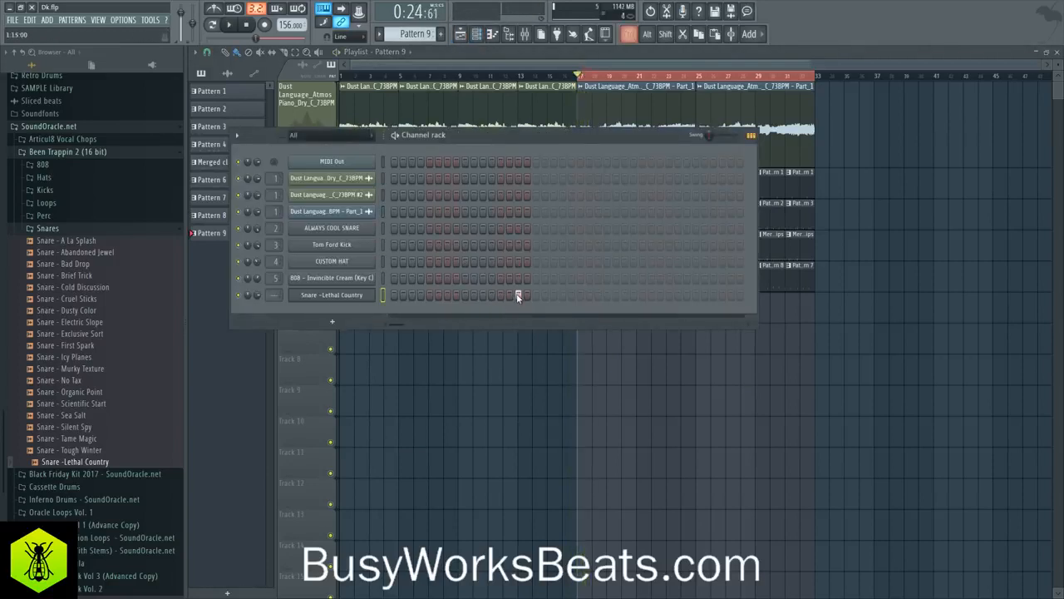
{"action": "key", "text": "space"}
{"action": "left_click", "coordinate": [554, 294]}
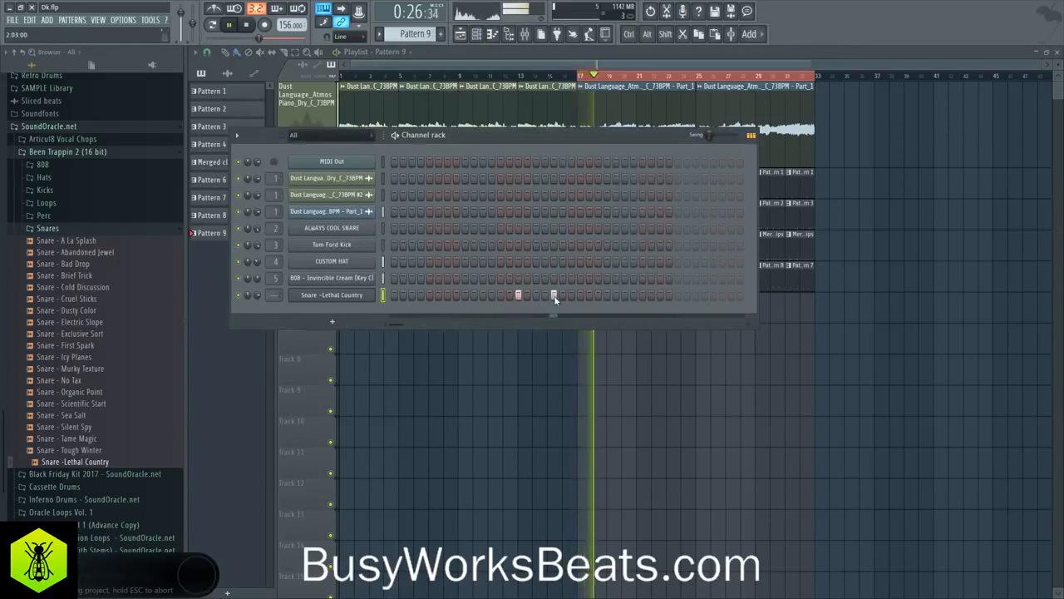
{"action": "key", "text": "space"}
{"action": "left_click_drag", "start_coordinate": [274, 295], "coordinate": [274, 281]}
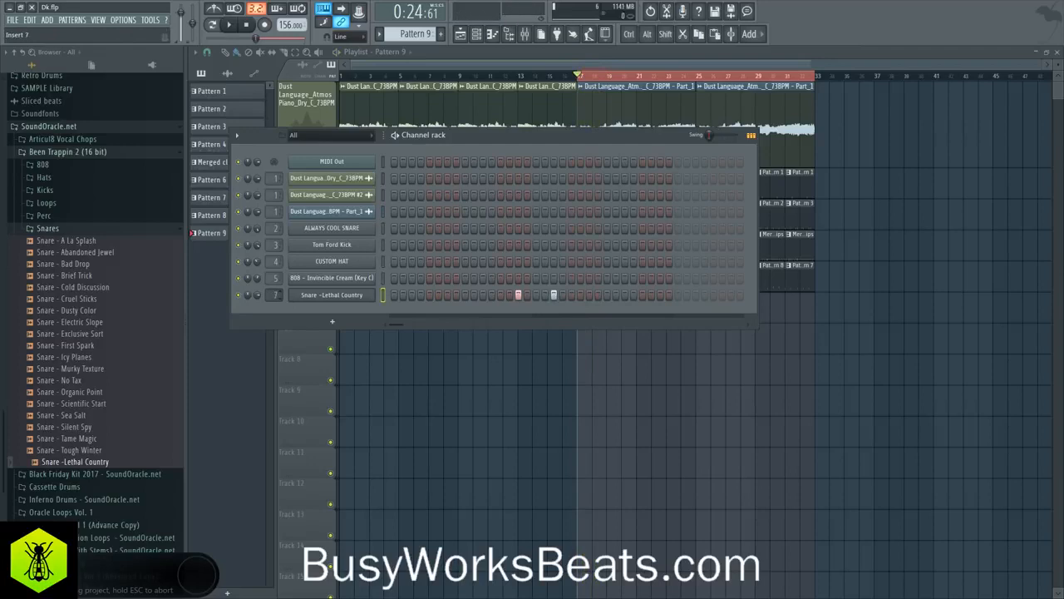
{"action": "key", "text": "space"}
Raise the pitch of the Snare - Lethal Country channel and lower its level on mixer Insert 6
{"action": "left_click", "coordinate": [332, 294]}
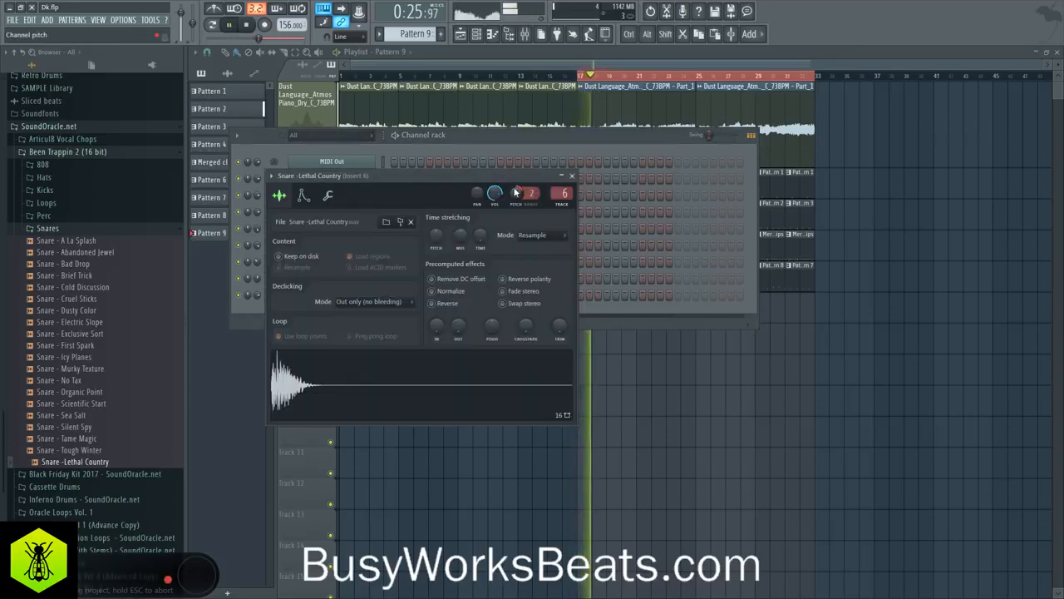
{"action": "key", "text": "space"}
{"action": "left_click_drag", "start_coordinate": [518, 197], "coordinate": [517, 185]}
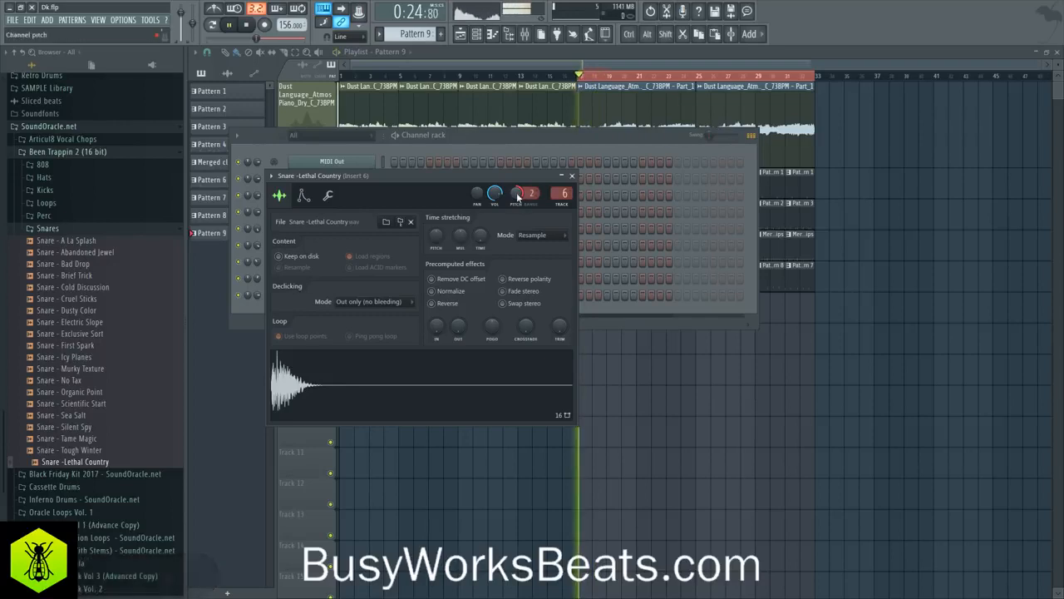
{"action": "left_click", "coordinate": [577, 176]}
{"action": "key", "text": "F9"}
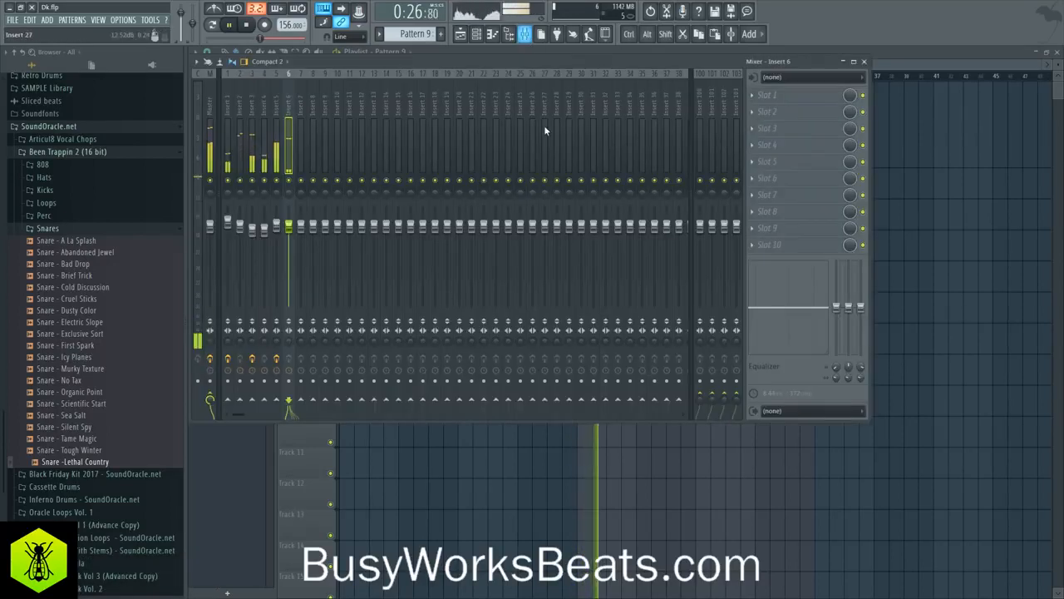
{"action": "key", "text": "F9"}
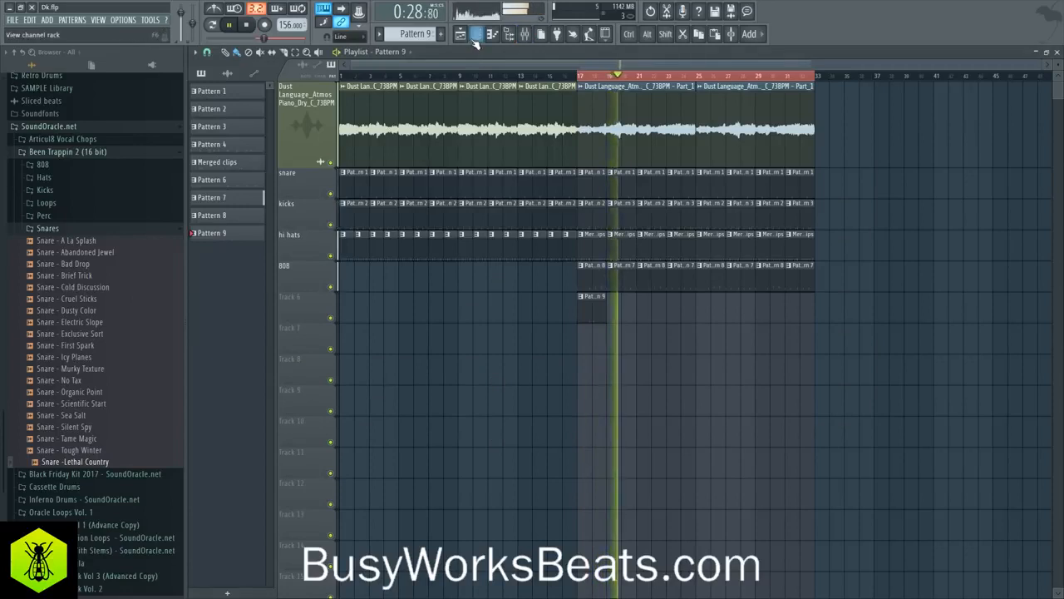
Fill Track 6 with Pattern 9 clips from bar 17 to bar 33, snapped to bars, and save the project
{"action": "left_click", "coordinate": [207, 51]}
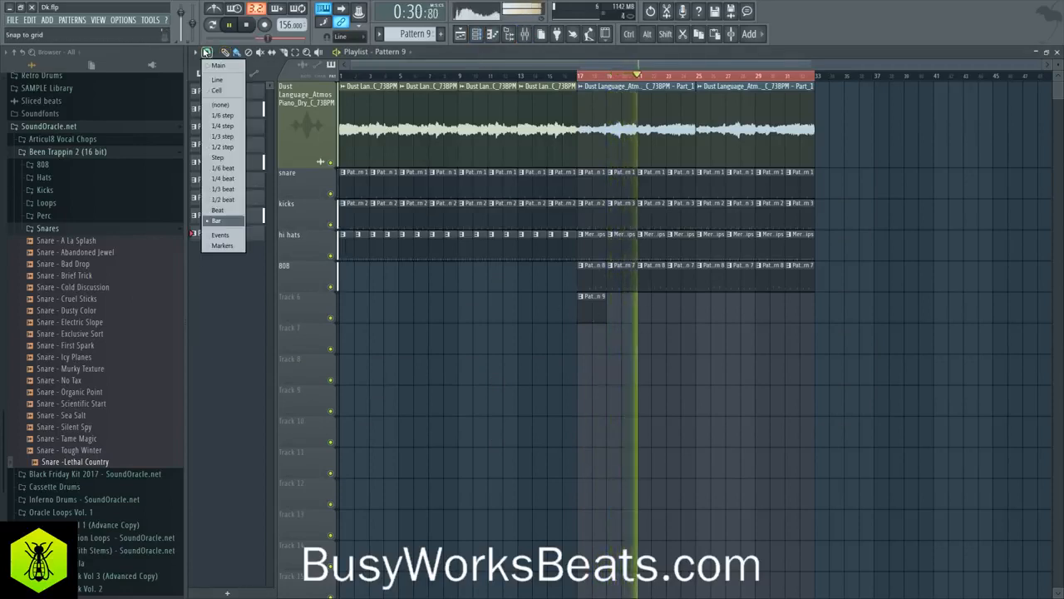
{"action": "left_click", "coordinate": [214, 218]}
{"action": "key", "text": "space"}
{"action": "left_click_drag", "start_coordinate": [609, 307], "coordinate": [598, 315]}
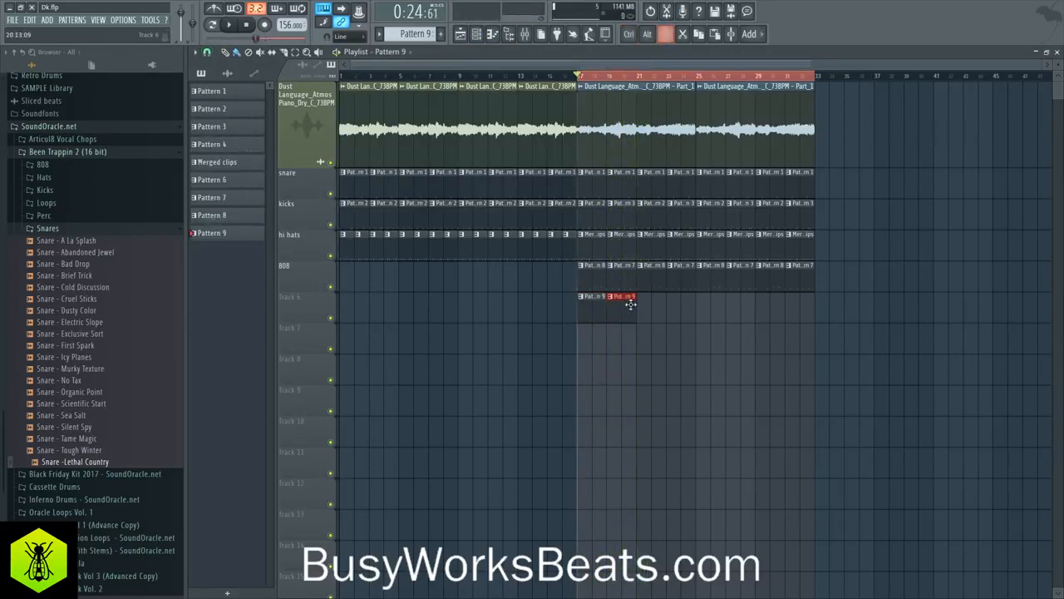
{"action": "key", "text": "ctrl+b"}
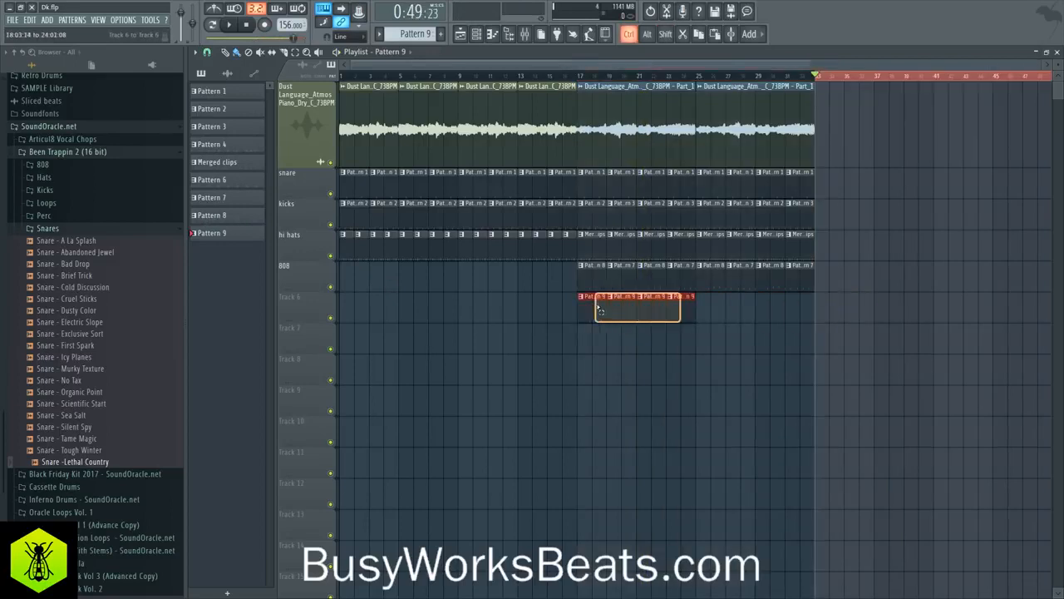
{"action": "left_click_drag", "start_coordinate": [598, 307], "coordinate": [595, 307]}
{"action": "left_click_drag", "start_coordinate": [589, 304], "coordinate": [629, 303]}
{"action": "key", "text": "ctrl+s"}
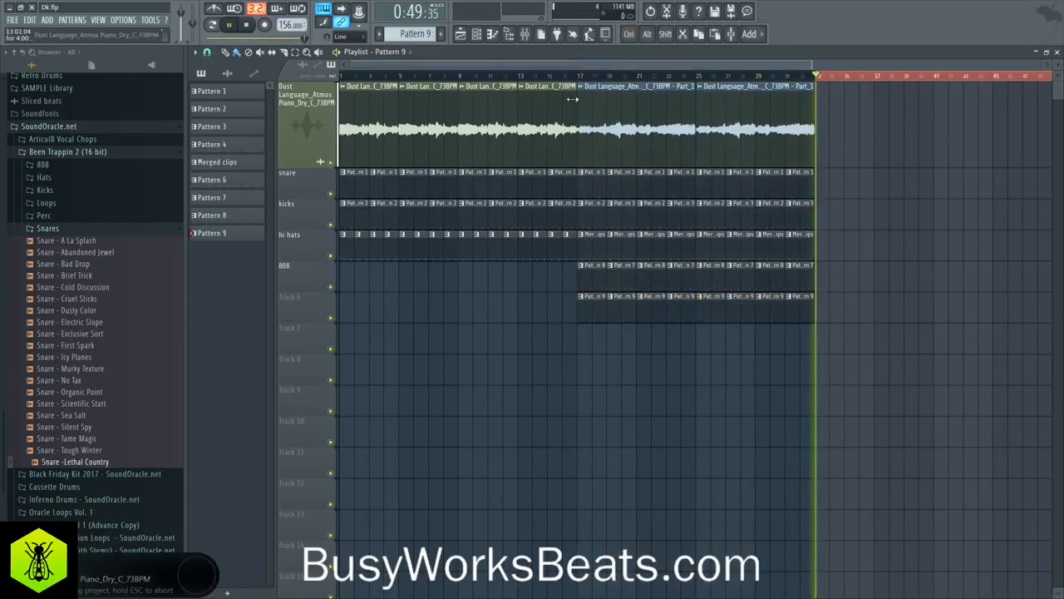
{"action": "key", "text": "ctrl+d"}
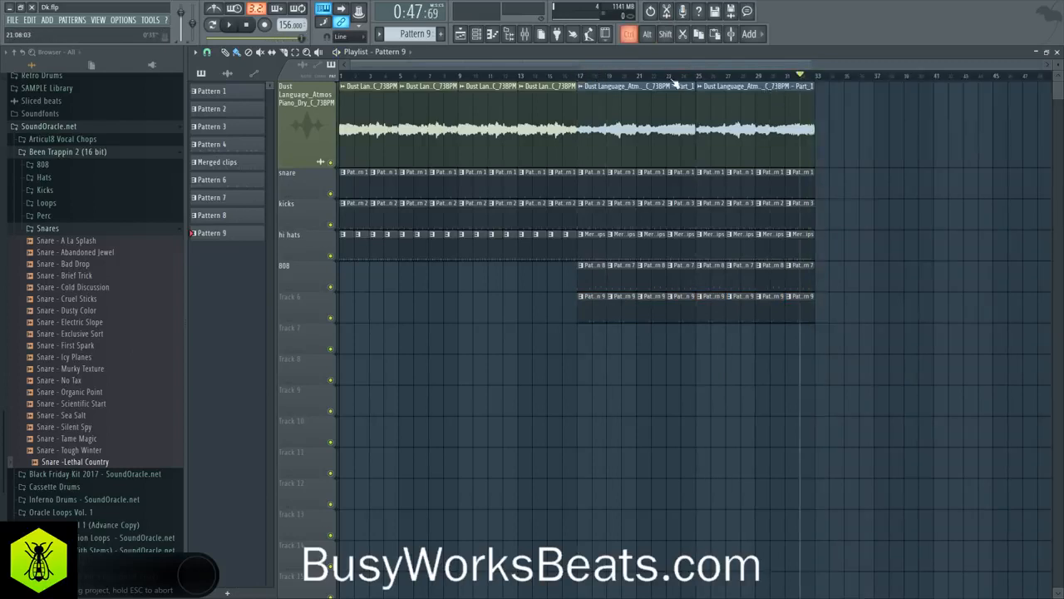
Play back from bar 17 and slightly lower the 808's level on mixer Insert 5
{"action": "key", "text": "space"}
{"action": "left_click", "coordinate": [525, 33]}
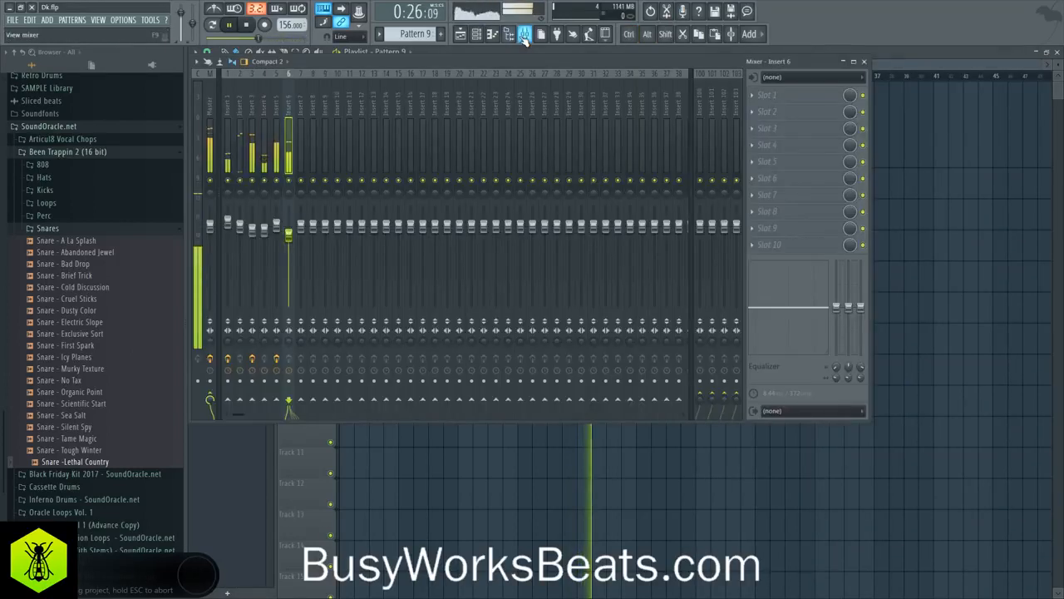
{"action": "left_click", "coordinate": [277, 125]}
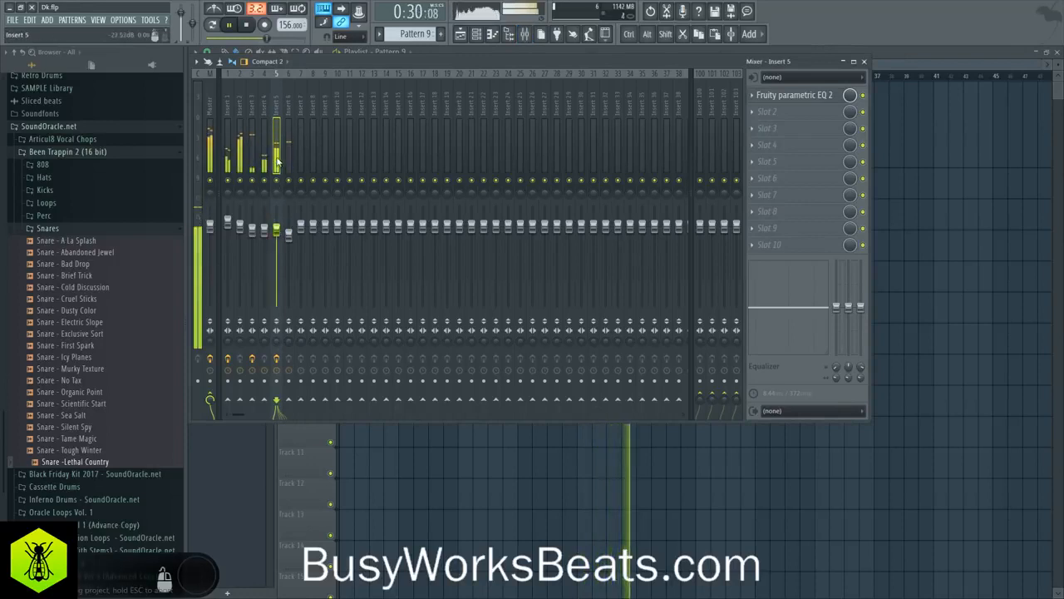
Increase the trim on the 808 - Invincible Cream (Key C) sample to cut its silent tail
{"action": "left_click", "coordinate": [478, 34]}
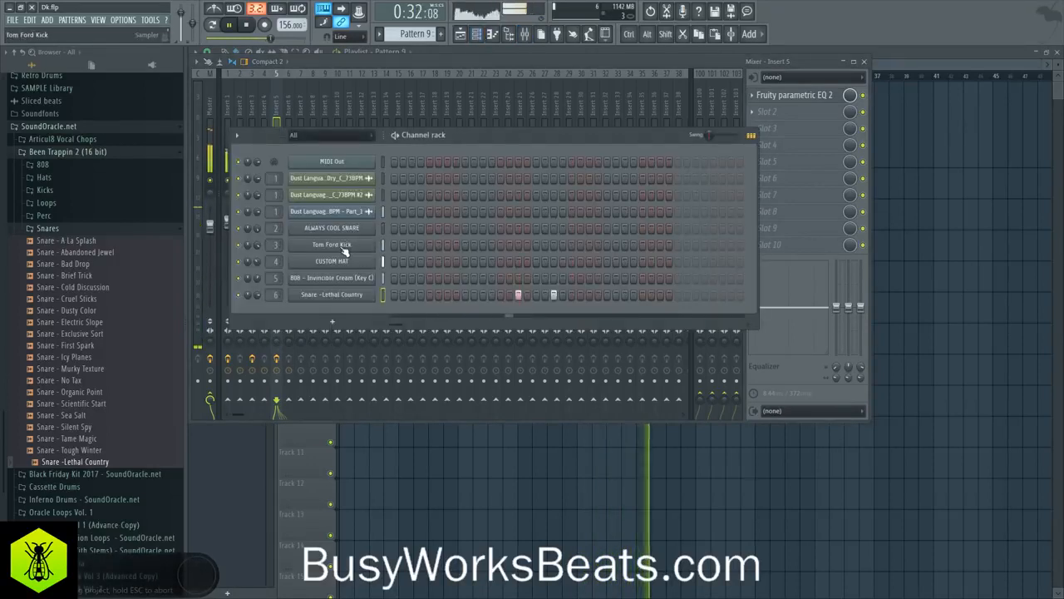
{"action": "left_click", "coordinate": [332, 277]}
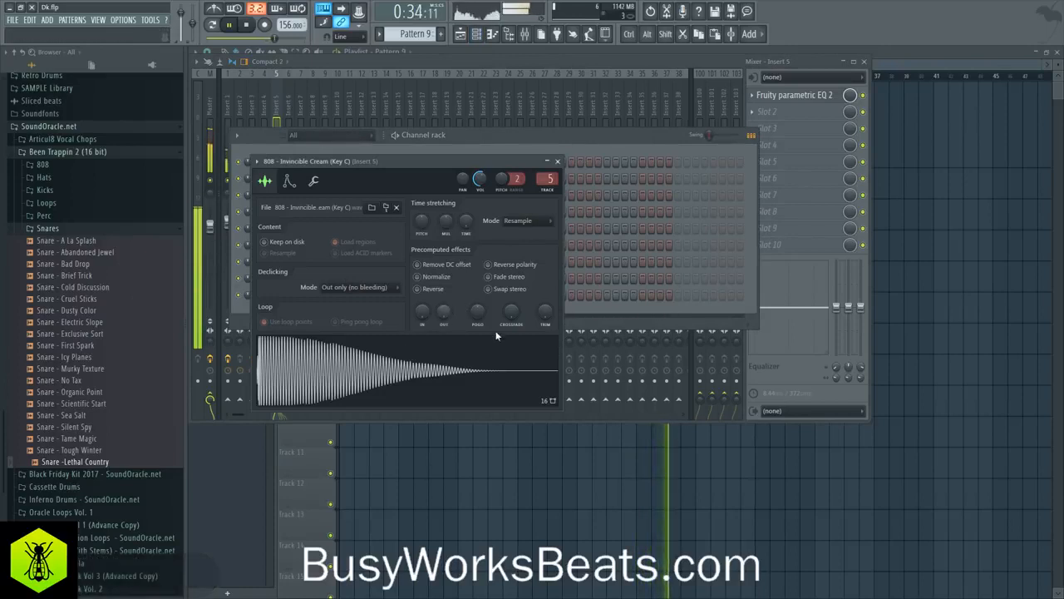
{"action": "left_click_drag", "start_coordinate": [546, 313], "coordinate": [546, 283]}
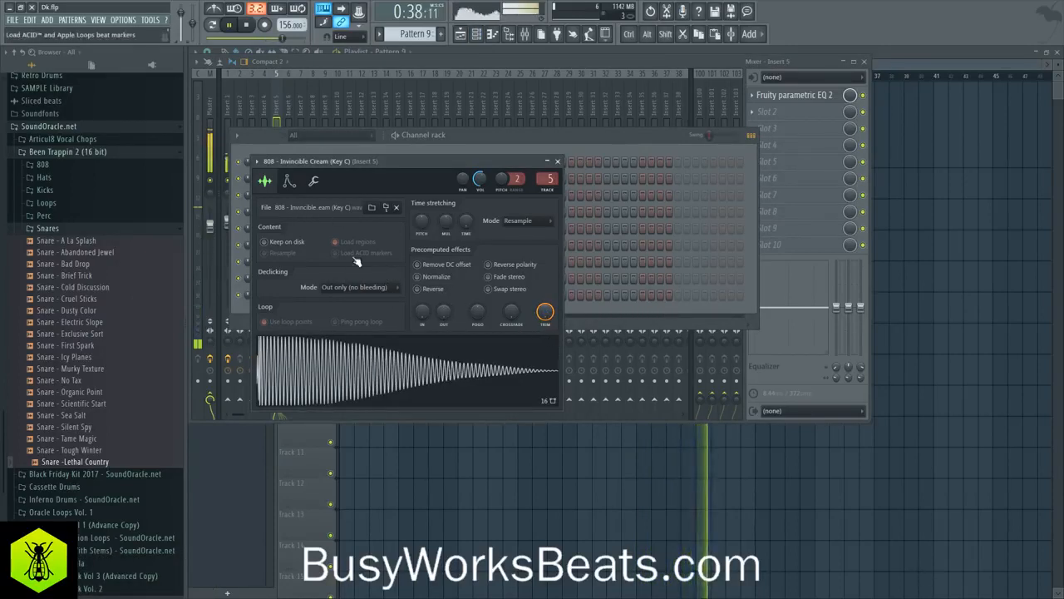
{"action": "left_click", "coordinate": [557, 162]}
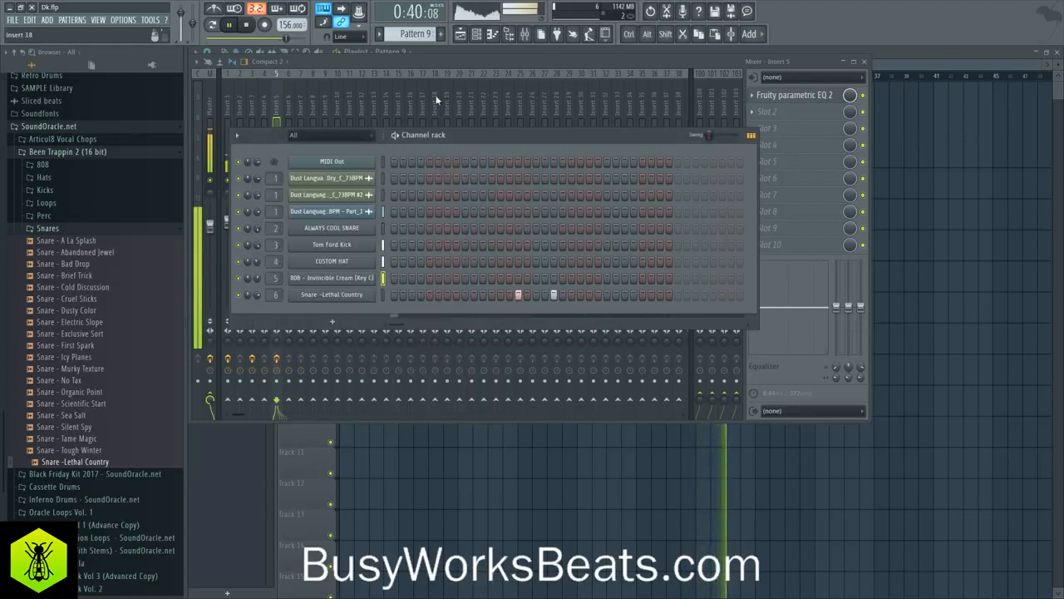
{"action": "left_click", "coordinate": [499, 489]}
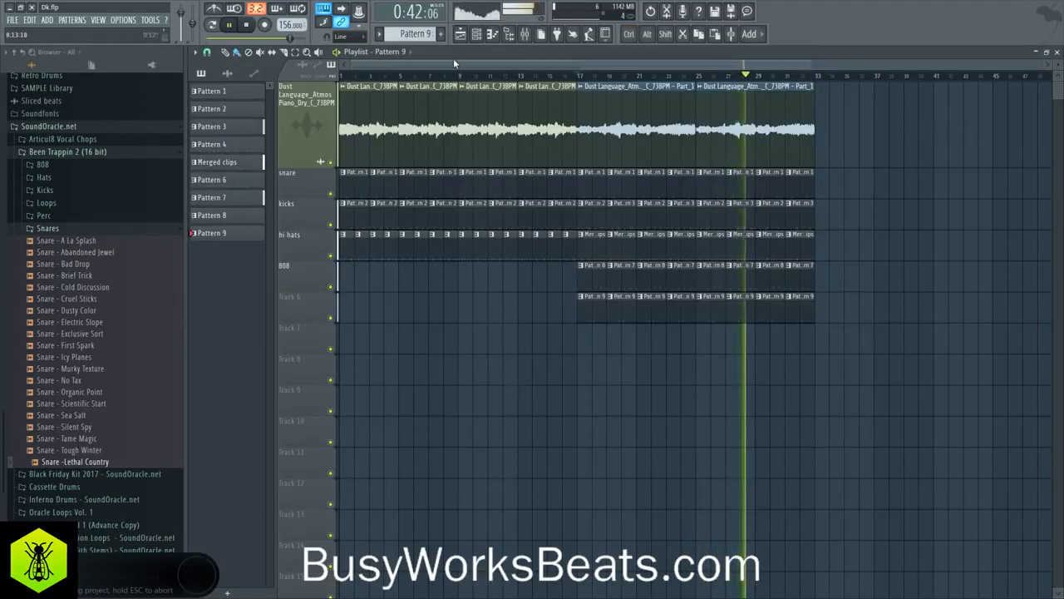
Restore the Microphone mixer track's fader to its default level, and bring the first mixer inserts back into view before returning to the playlist
{"action": "left_click", "coordinate": [478, 35]}
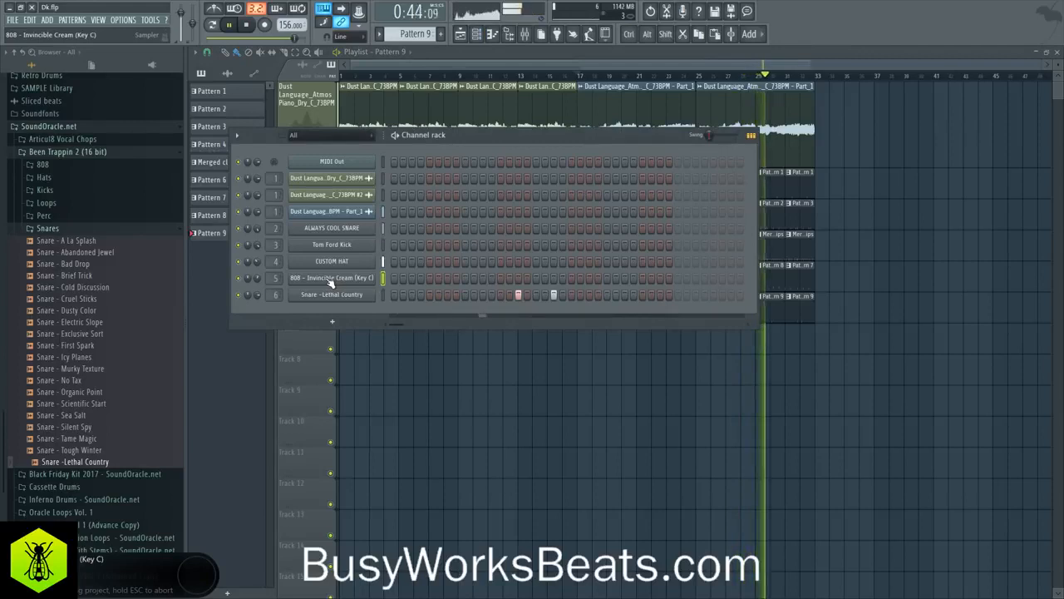
{"action": "left_click", "coordinate": [525, 34]}
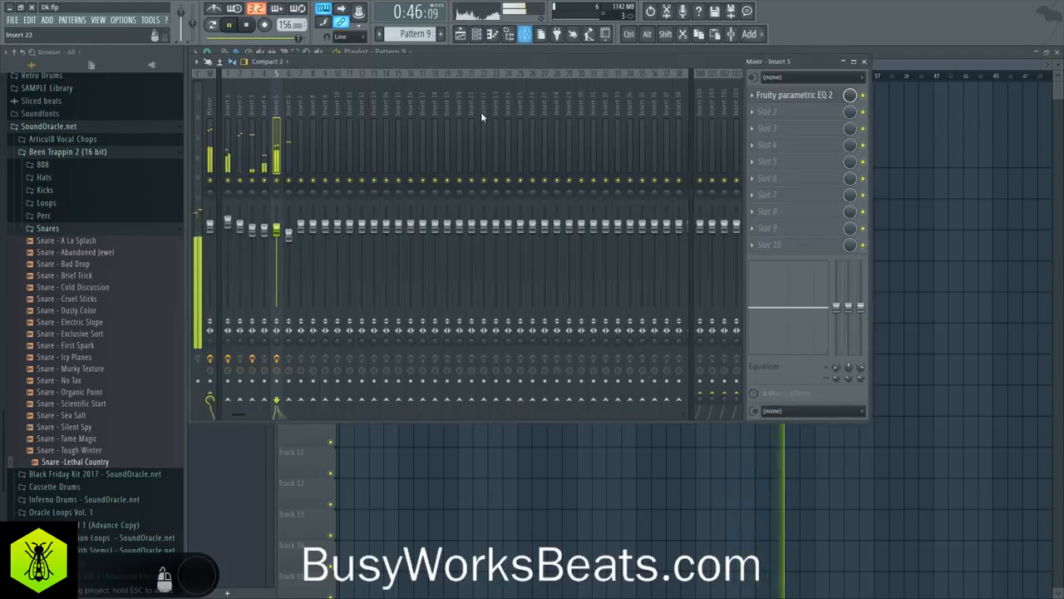
{"action": "scroll", "coordinate": [474, 111], "scroll_direction": "down", "scroll_amount": 10}
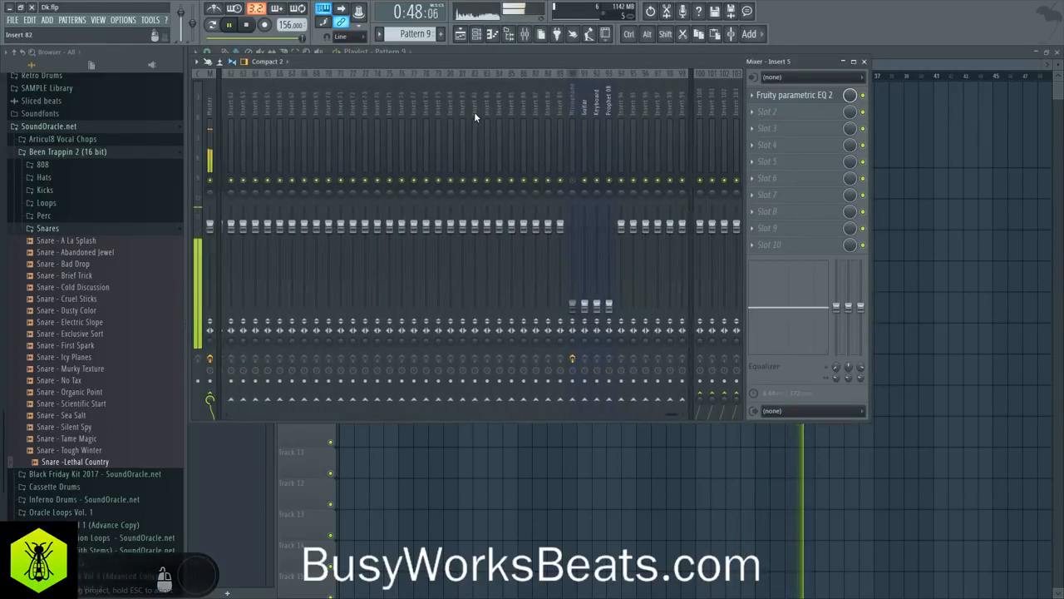
{"action": "right_click", "coordinate": [575, 301]}
{"action": "left_click", "coordinate": [589, 306]}
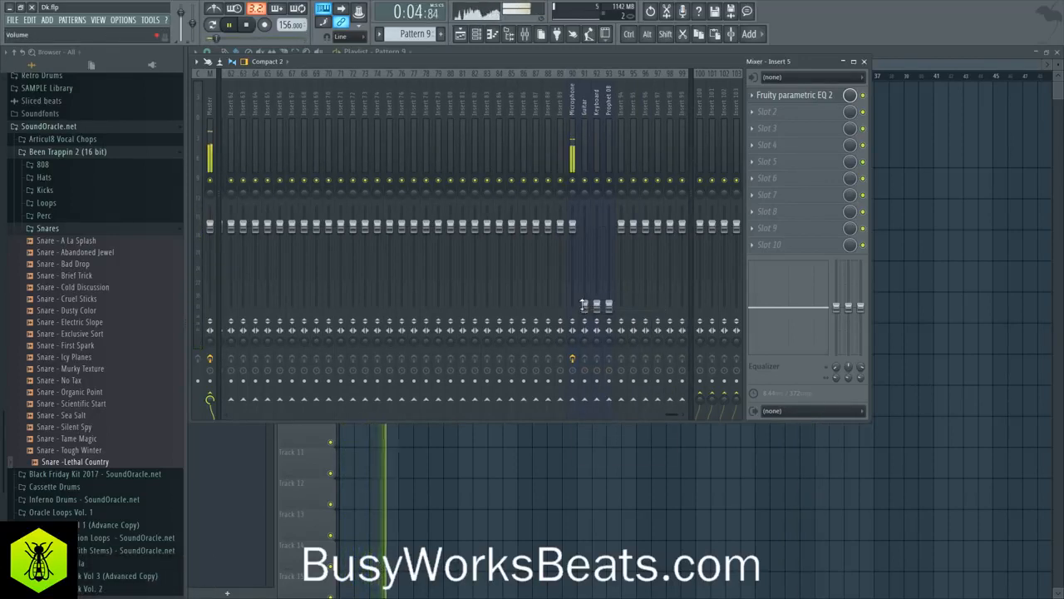
{"action": "key", "text": "F9"}
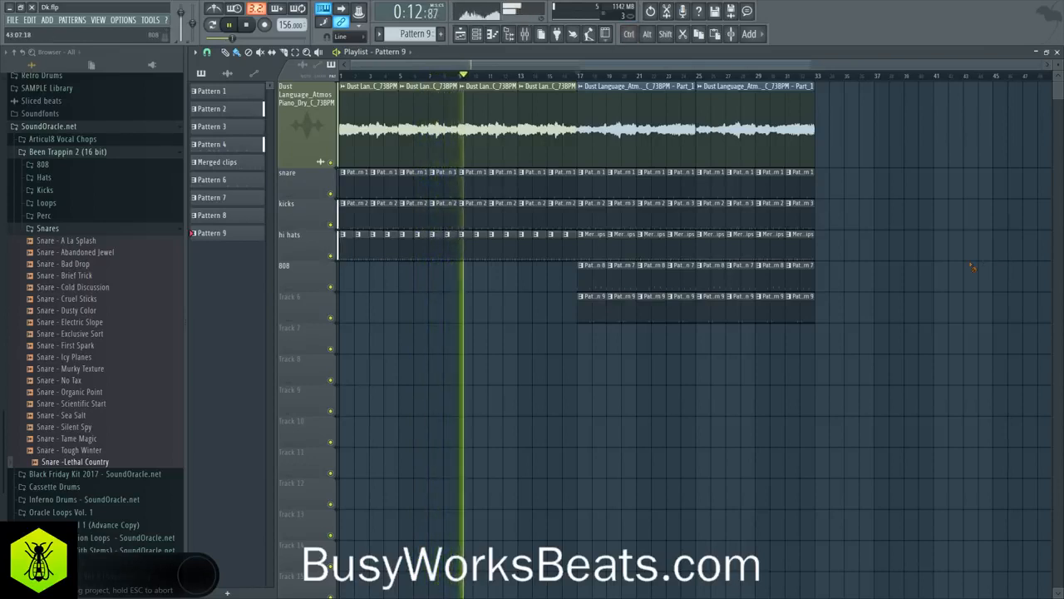
{"action": "left_click", "coordinate": [525, 34]}
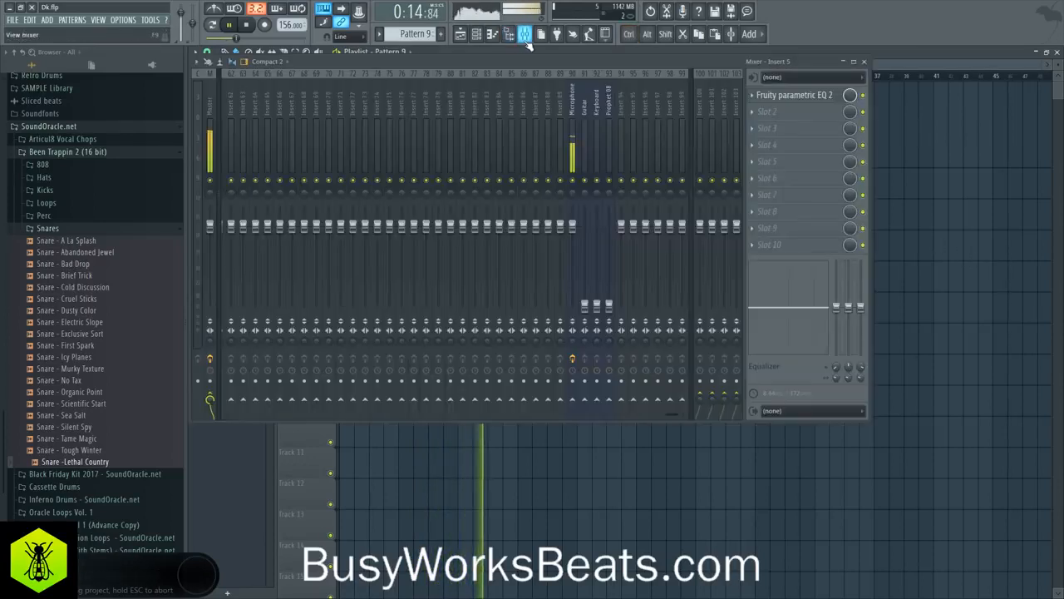
{"action": "scroll", "coordinate": [332, 102], "scroll_direction": "up", "scroll_amount": 10}
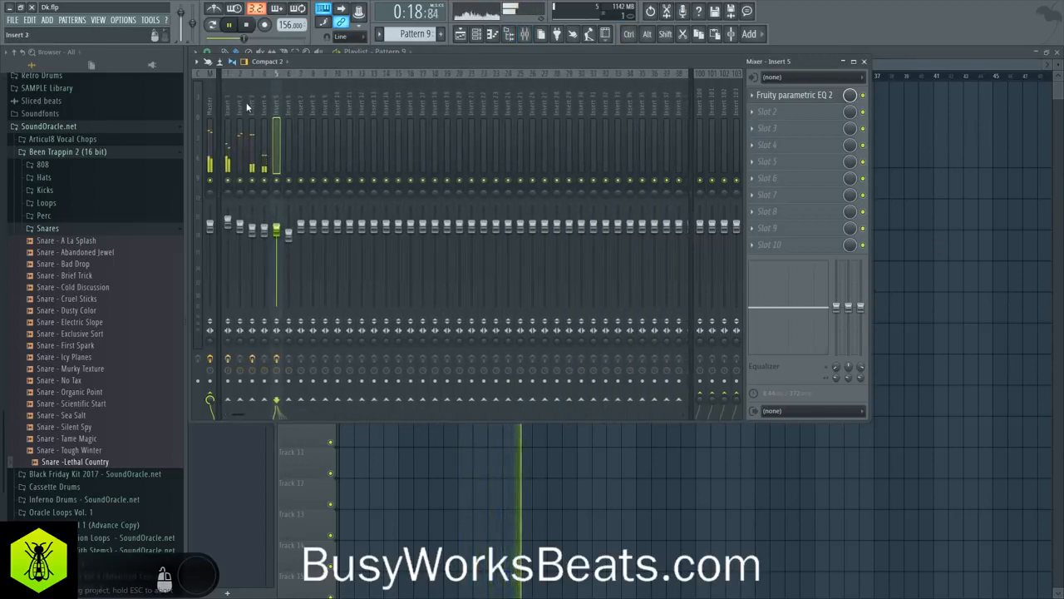
{"action": "key", "text": "F9"}
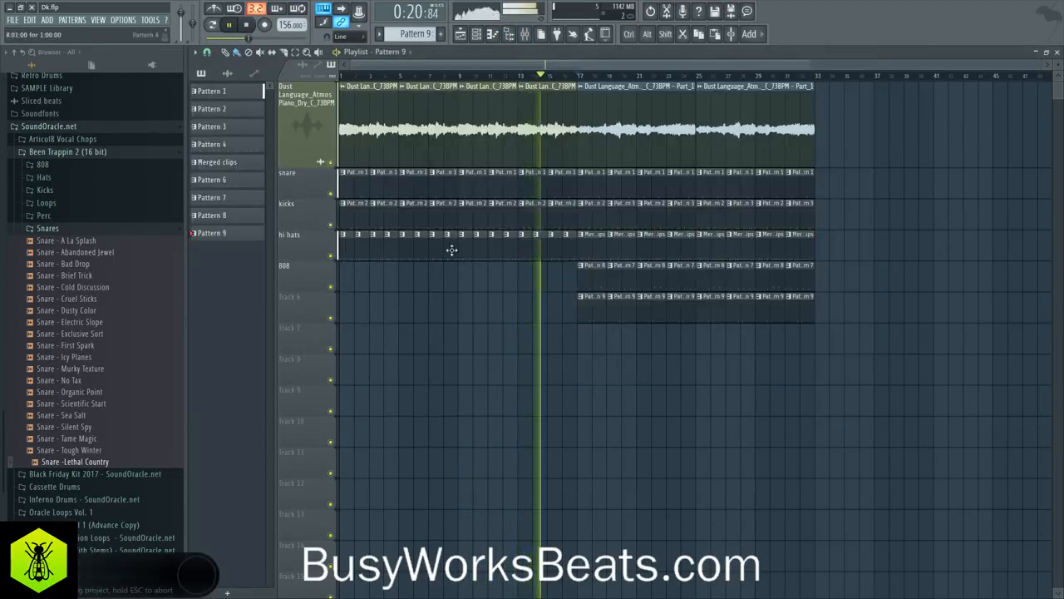
Create the new empty Pattern 10 and collapse the open sample folders in the browser
{"action": "key", "text": "F6"}
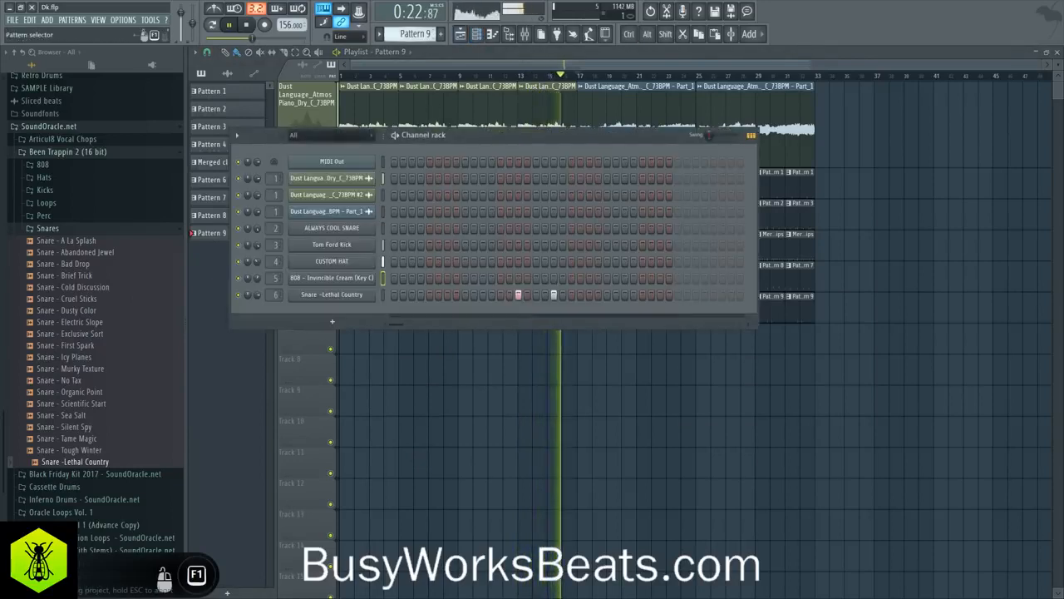
{"action": "left_click", "coordinate": [441, 34]}
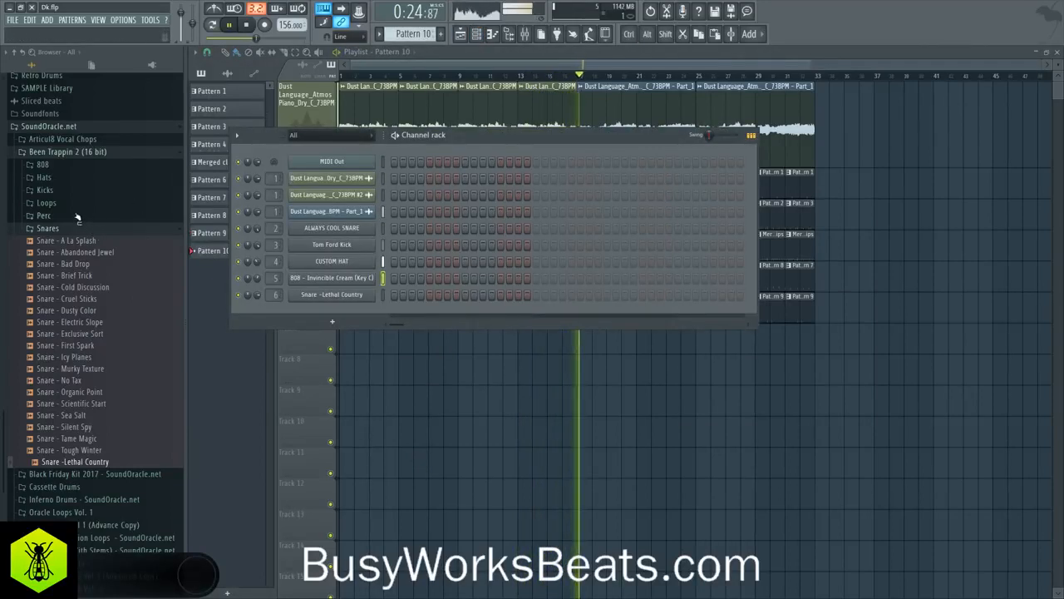
{"action": "left_click", "coordinate": [15, 53]}
{"action": "key", "text": "F6"}
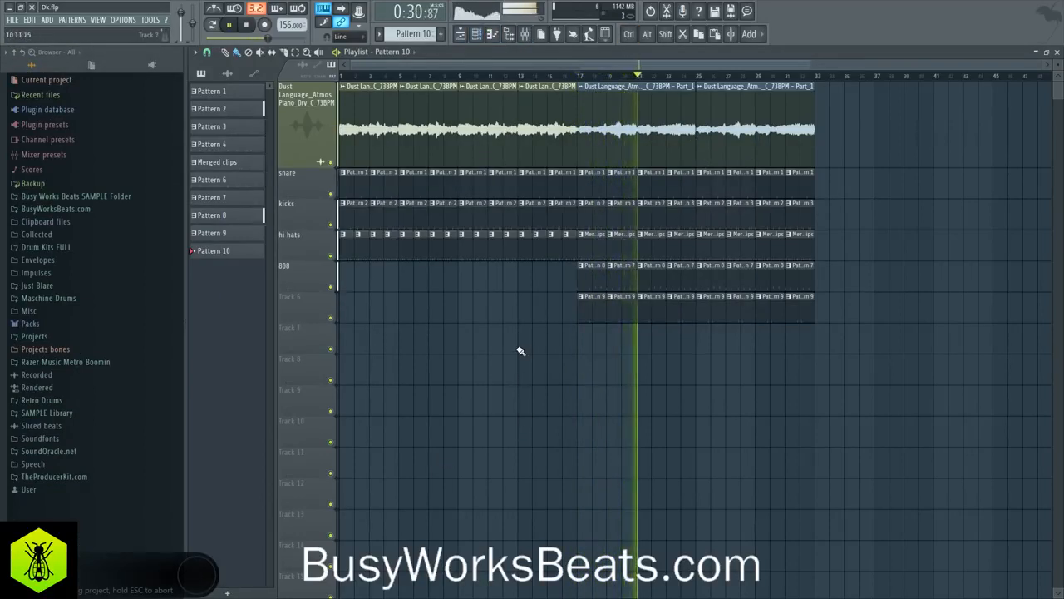
Rename playlist Track 6 as "bounce snare"
{"action": "right_click", "coordinate": [298, 296]}
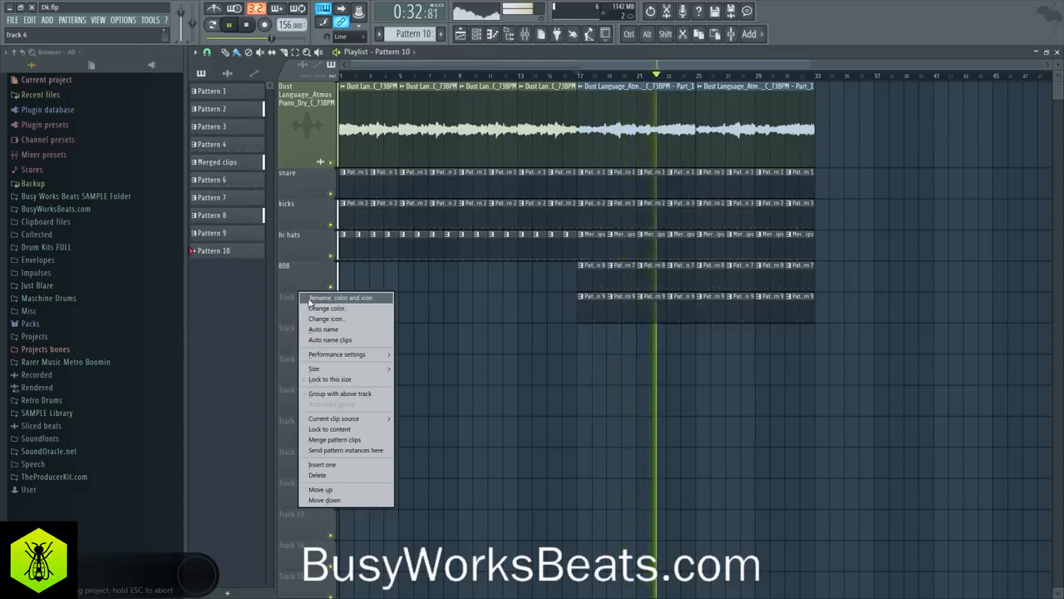
{"action": "left_click", "coordinate": [311, 297]}
{"action": "type", "text": "bounce snare"}
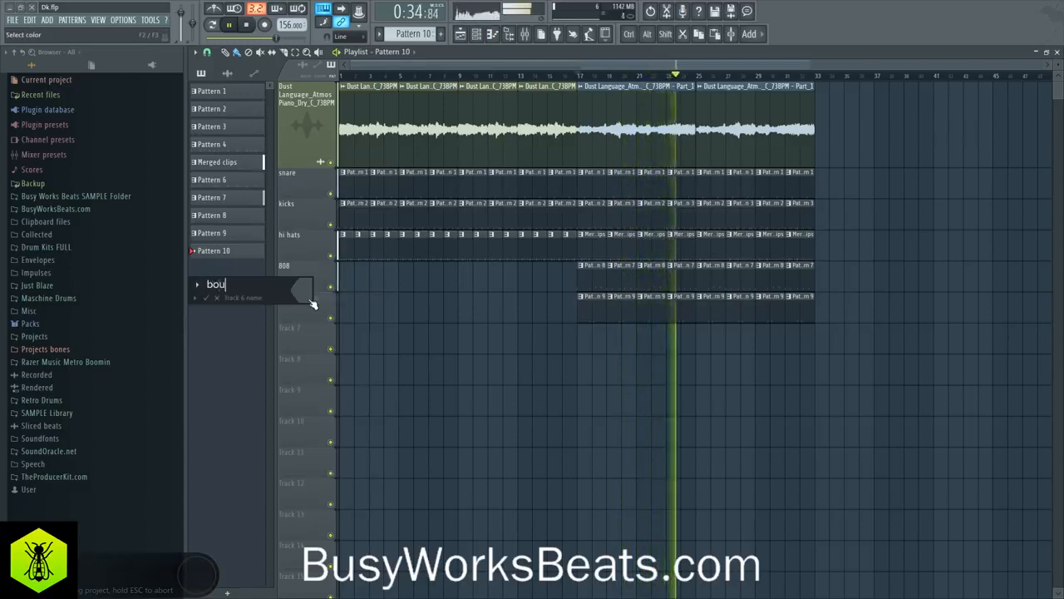
{"action": "key", "text": "Return"}
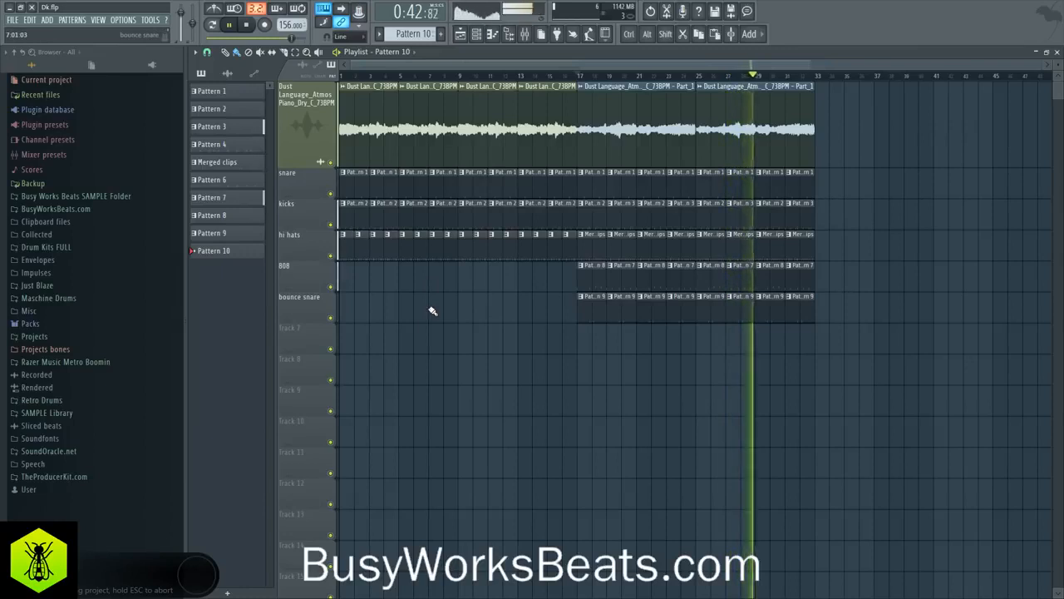
Add an Omnisphere [64bit] instrument channel, route it to mixer track 7, and close its plugin window
{"action": "left_click", "coordinate": [484, 34]}
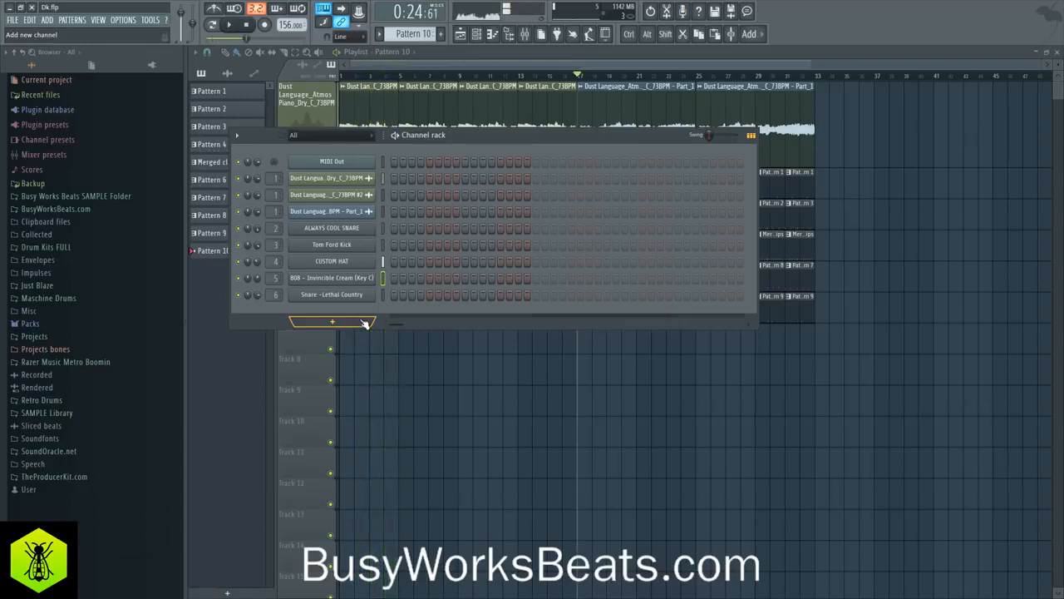
{"action": "left_click", "coordinate": [365, 322]}
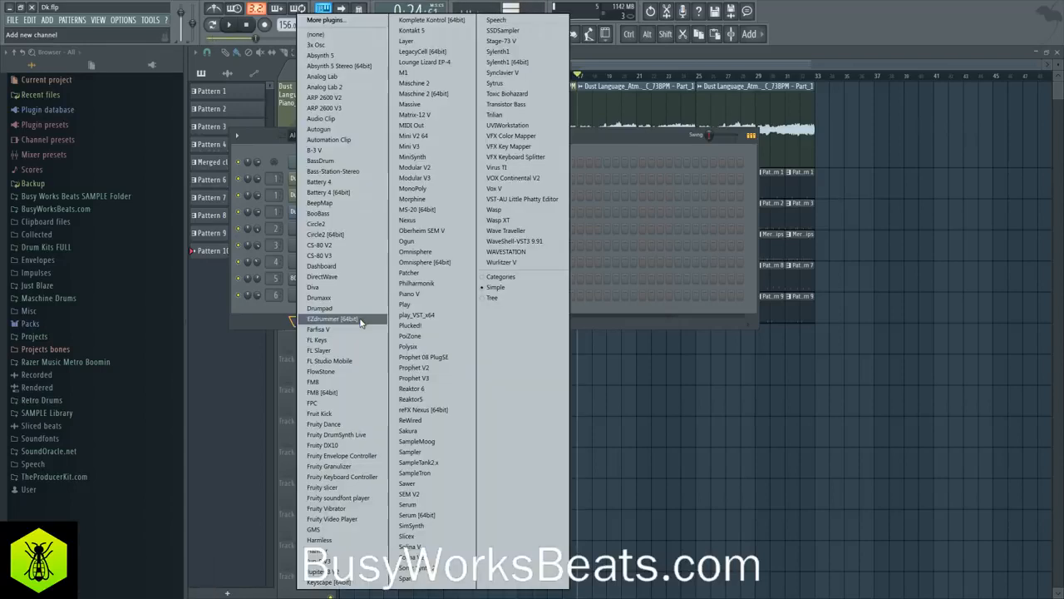
{"action": "left_click", "coordinate": [447, 263]}
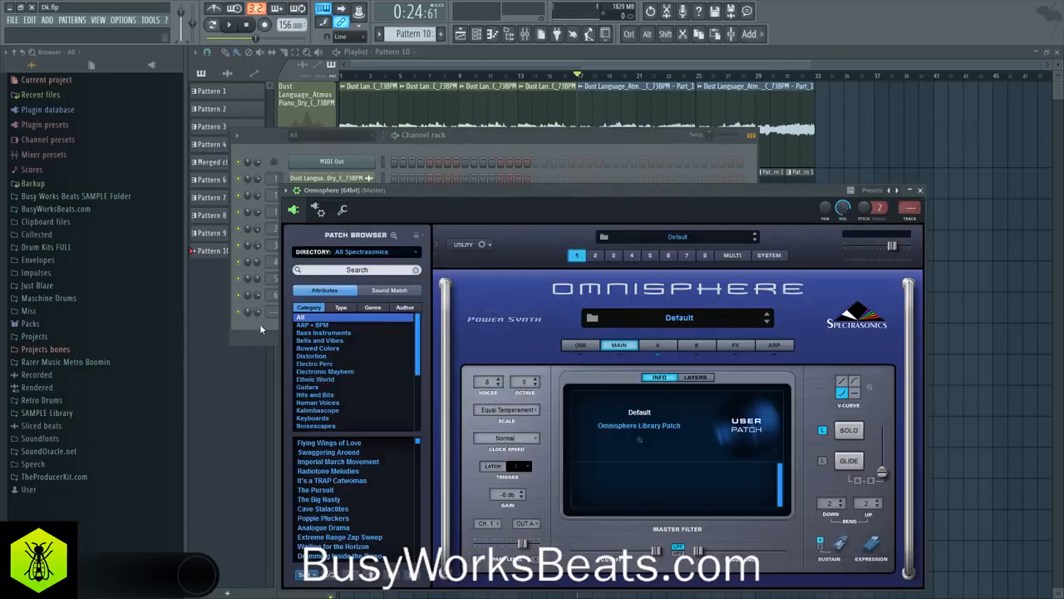
{"action": "left_click", "coordinate": [260, 330]}
{"action": "key", "text": "space"}
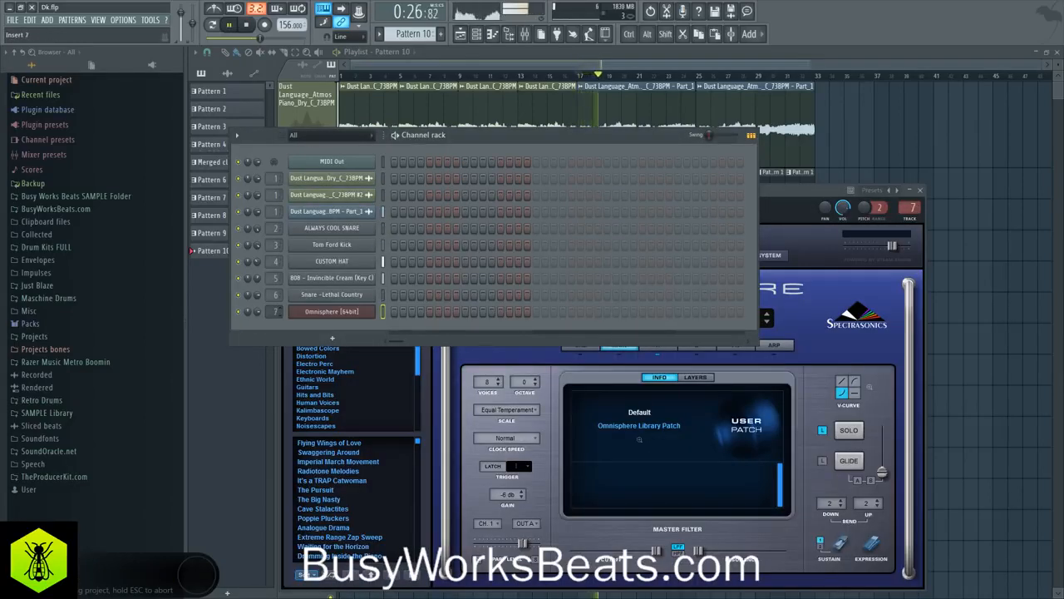
{"action": "key", "text": "F12"}
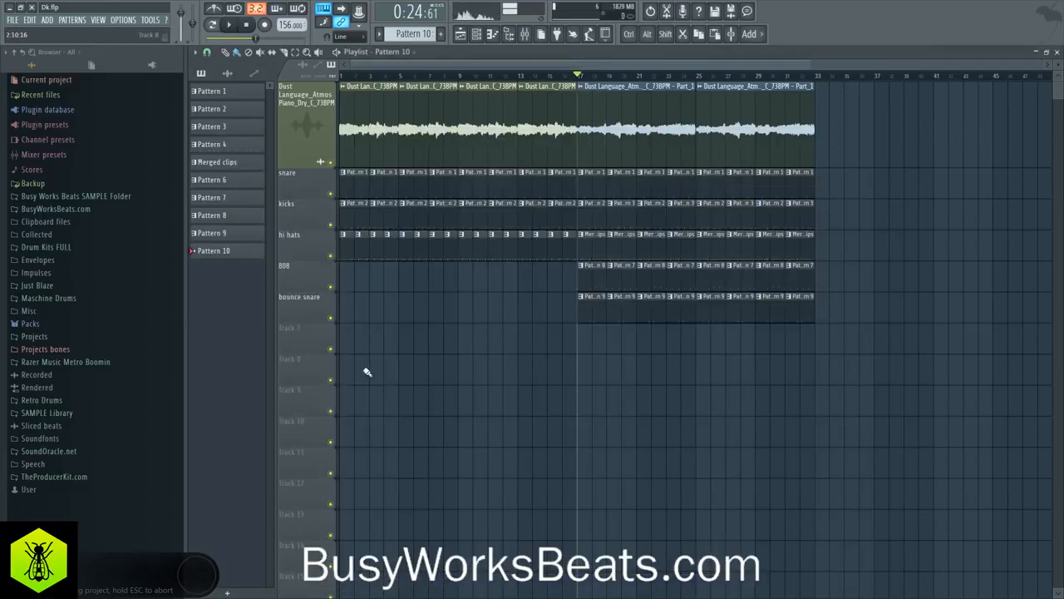
Open the piano roll of the Omnisphere [64bit] channel for Pattern 10
{"action": "left_click", "coordinate": [474, 36]}
{"action": "right_click", "coordinate": [352, 311]}
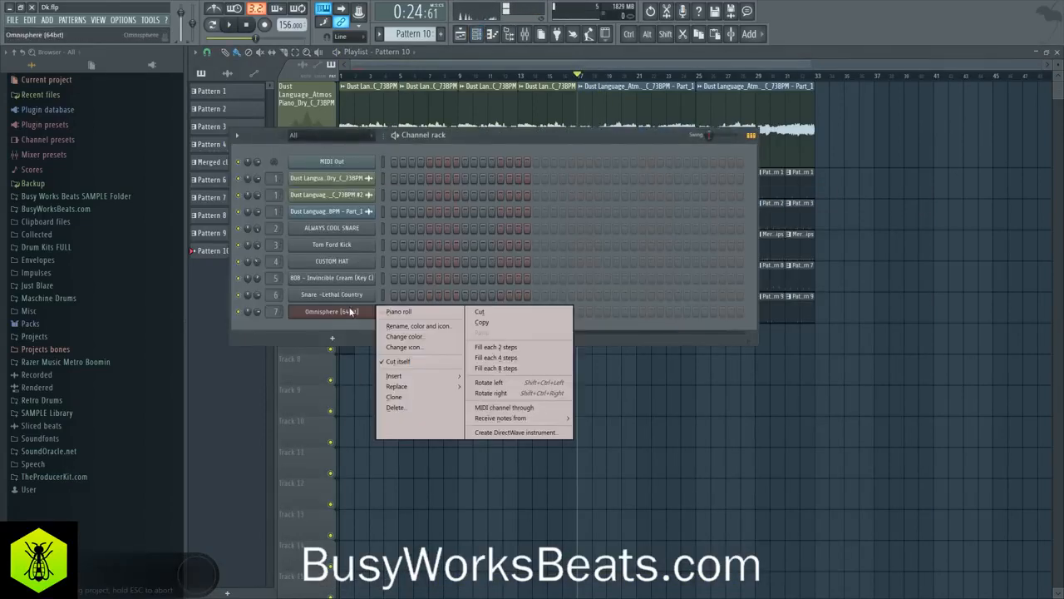
{"action": "left_click", "coordinate": [387, 309]}
{"action": "right_click", "coordinate": [367, 311]}
{"action": "left_click", "coordinate": [407, 311]}
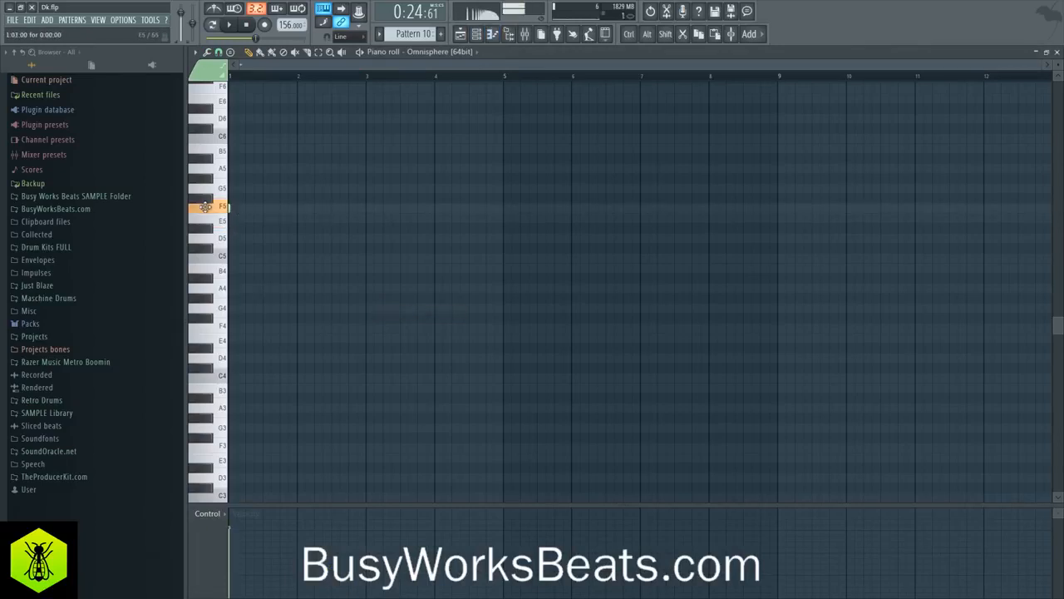
Check the System settings page in the Omnisphere plugin, and return to the piano roll
{"action": "left_click", "coordinate": [475, 35]}
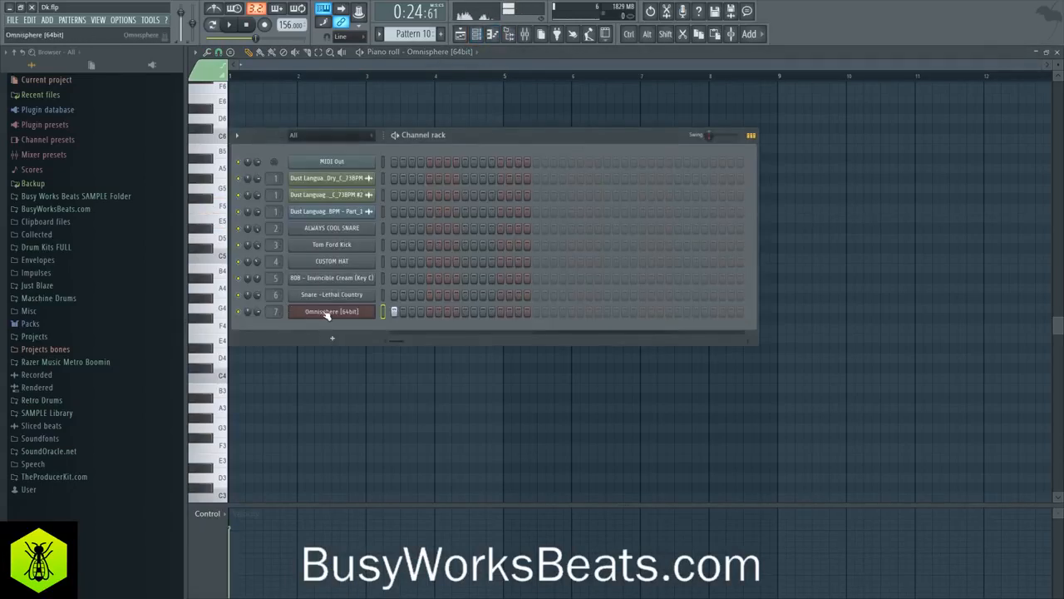
{"action": "left_click", "coordinate": [333, 309]}
{"action": "left_click", "coordinate": [769, 256]}
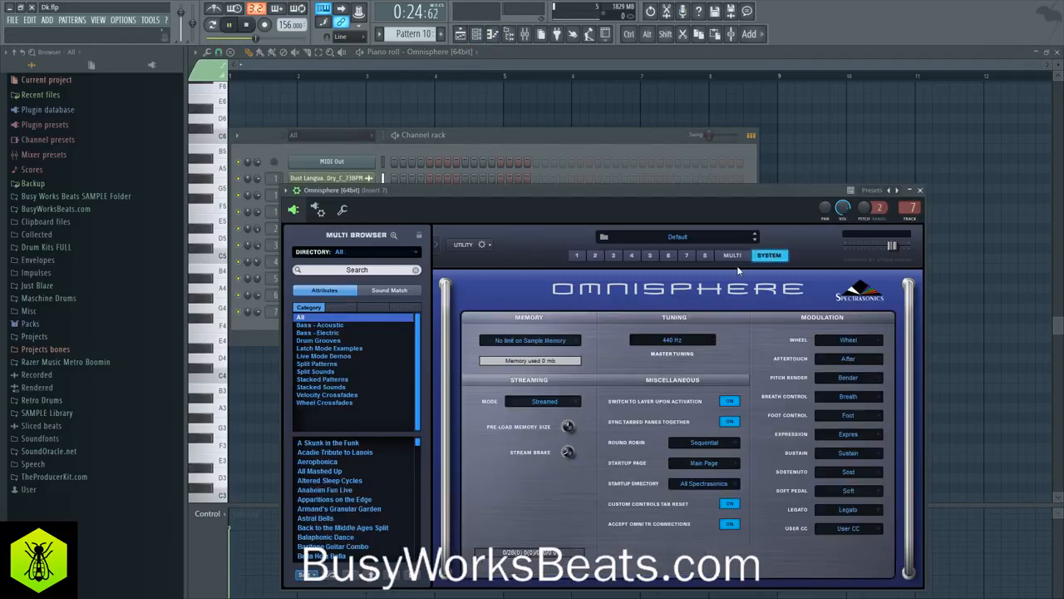
{"action": "left_click", "coordinate": [1032, 238]}
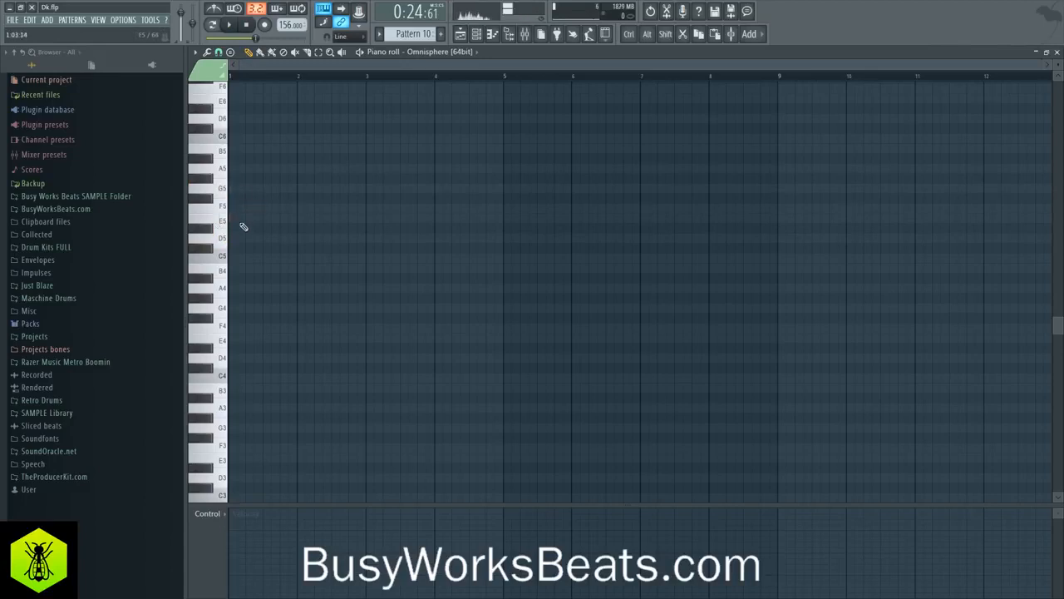
Place a Pattern 10 clip at bar 1 of Track 7 and make a time selection from bar 1 to bar 5
{"action": "left_click", "coordinate": [459, 34]}
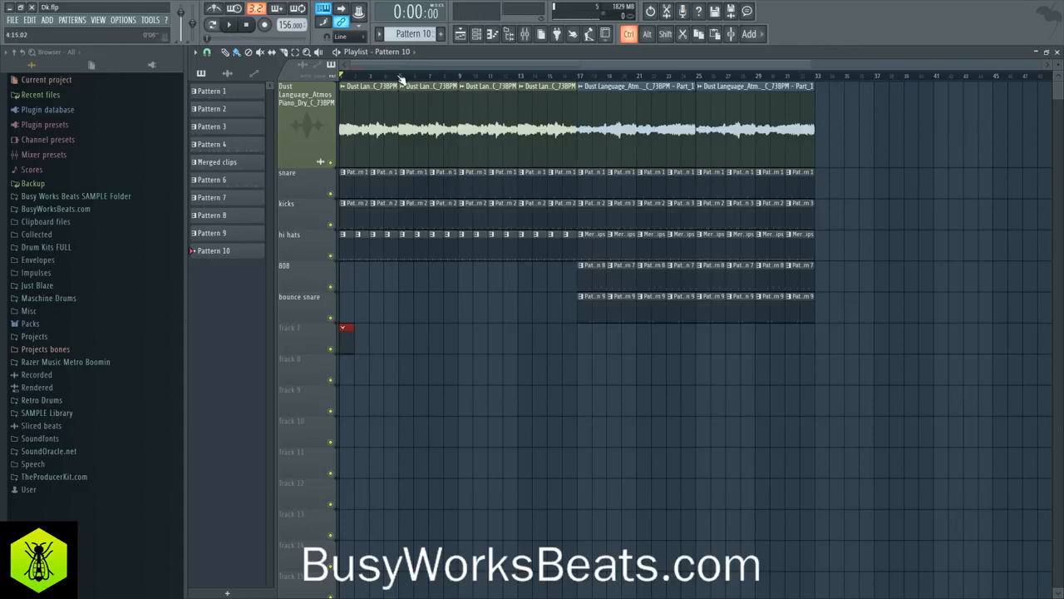
{"action": "left_click_drag", "start_coordinate": [342, 76], "coordinate": [401, 79]}
Open the piano roll of the Omnisphere [64bit] channel for Pattern 10 from the channel rack
{"action": "left_click", "coordinate": [476, 34]}
{"action": "right_click", "coordinate": [373, 311]}
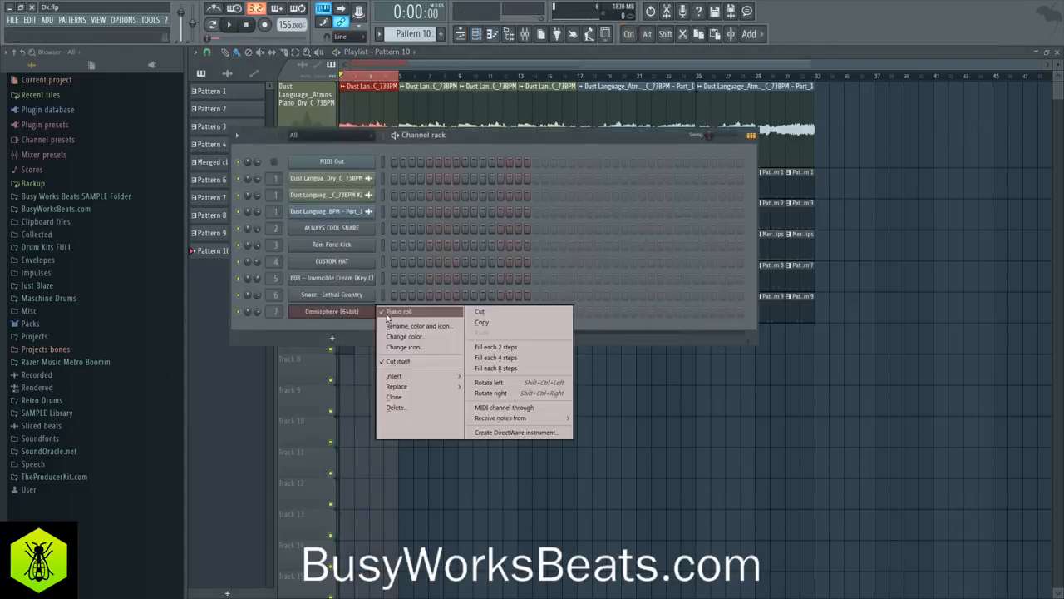
{"action": "left_click", "coordinate": [387, 314]}
{"action": "right_click", "coordinate": [367, 299]}
{"action": "left_click", "coordinate": [373, 312]}
{"action": "right_click", "coordinate": [374, 312]}
{"action": "left_click", "coordinate": [384, 313]}
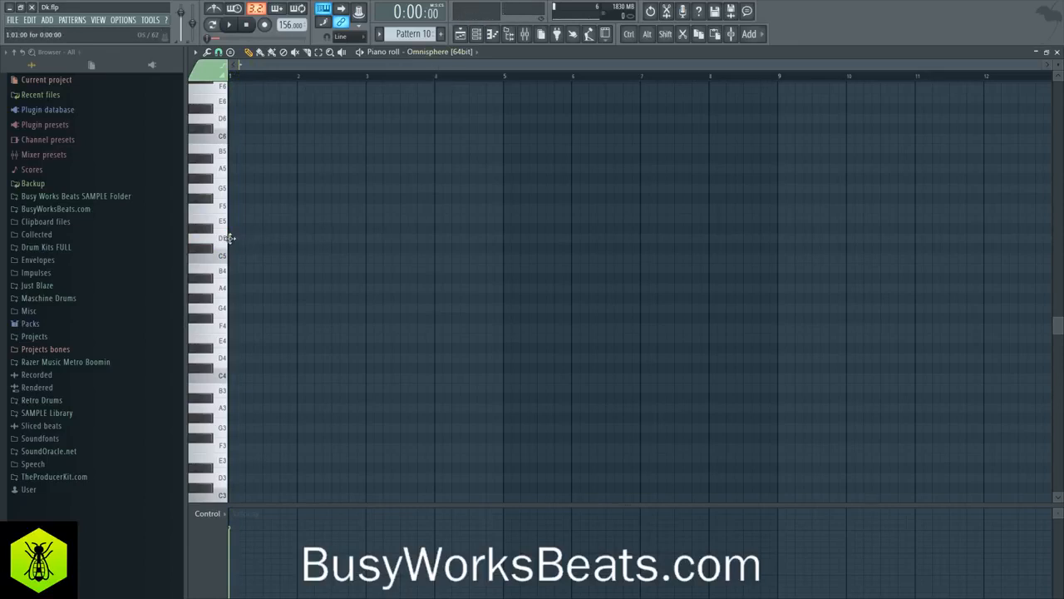
Place a four-note melody in bar 1 of the piano roll: E5, G#4, C#5 and G#4, about one beat apart
{"action": "key", "text": "space"}
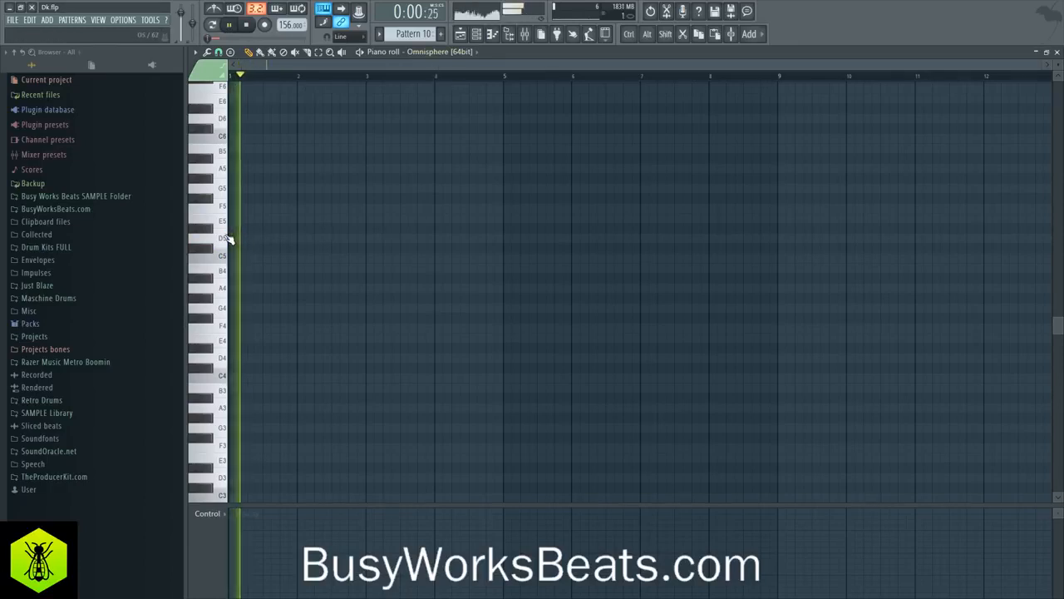
{"action": "key", "text": "space"}
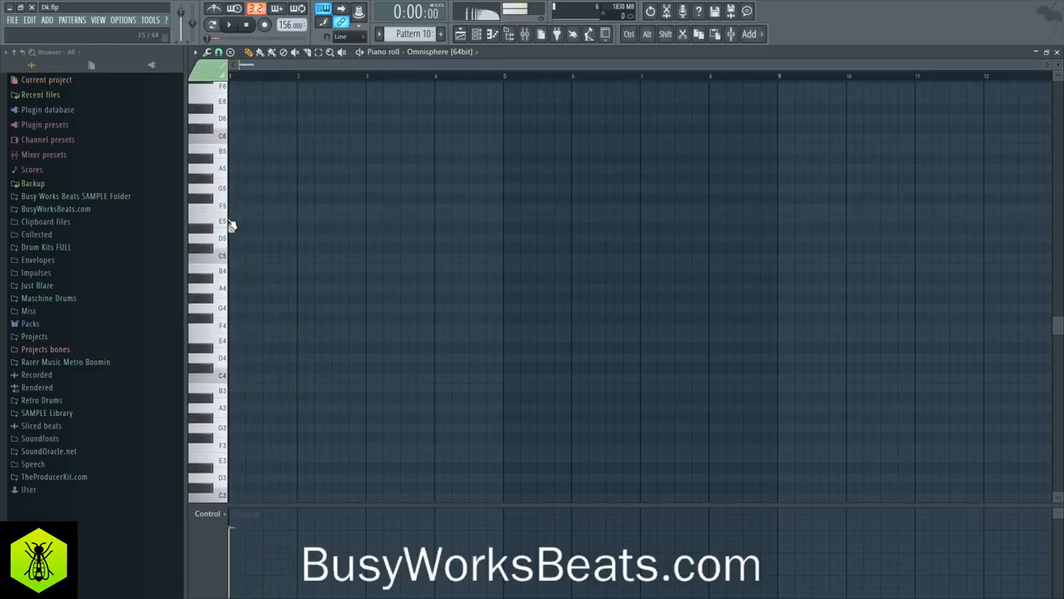
{"action": "left_click", "coordinate": [246, 298]}
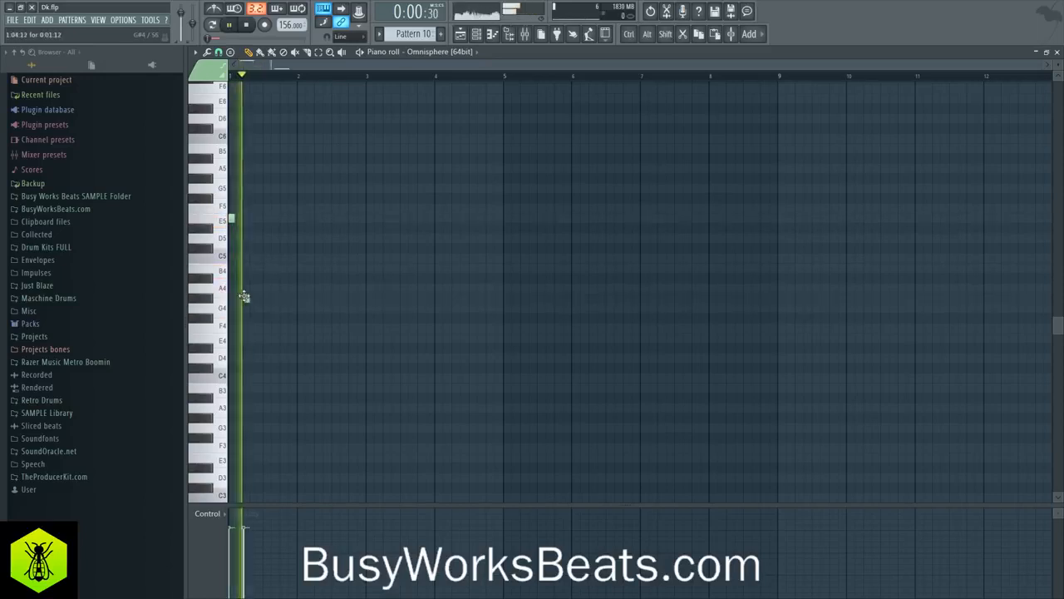
{"action": "left_click", "coordinate": [263, 247]}
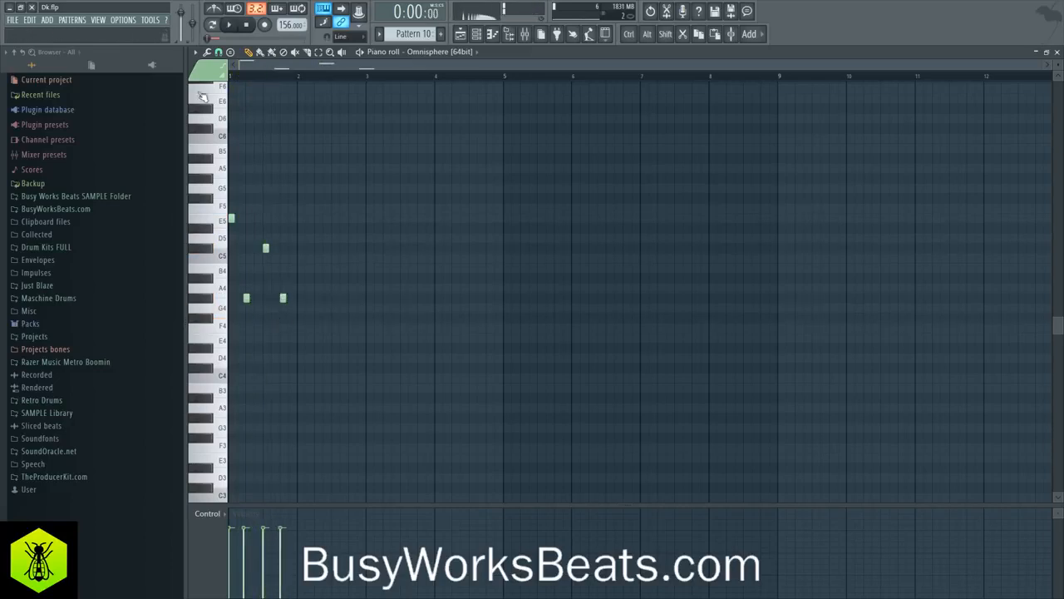
With grid snapping at 1/2 step, move the first G#4 note onto beat 2 of bar 1 and save the project
{"action": "scroll", "coordinate": [239, 85], "scroll_direction": "up", "scroll_amount": 5}
{"action": "left_click", "coordinate": [218, 54]}
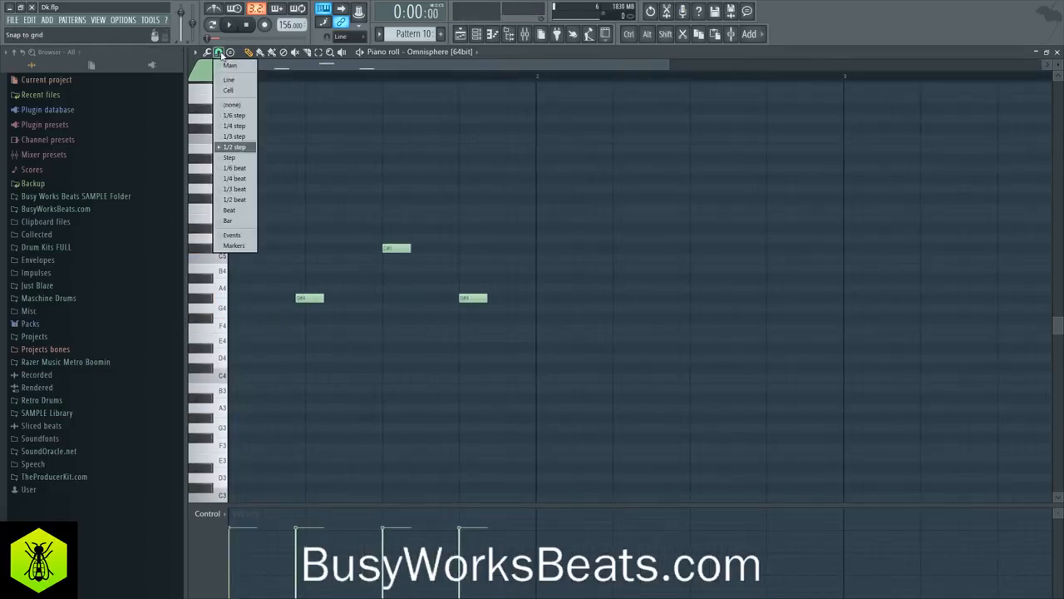
{"action": "left_click", "coordinate": [240, 147]}
{"action": "left_click_drag", "start_coordinate": [297, 274], "coordinate": [319, 323]}
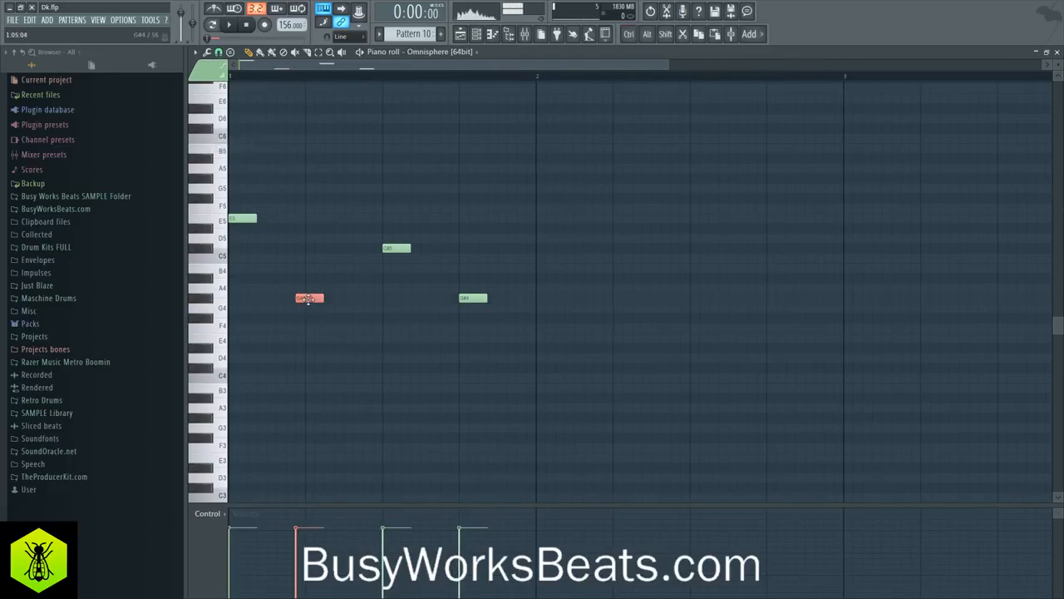
{"action": "key", "text": "ctrl+s"}
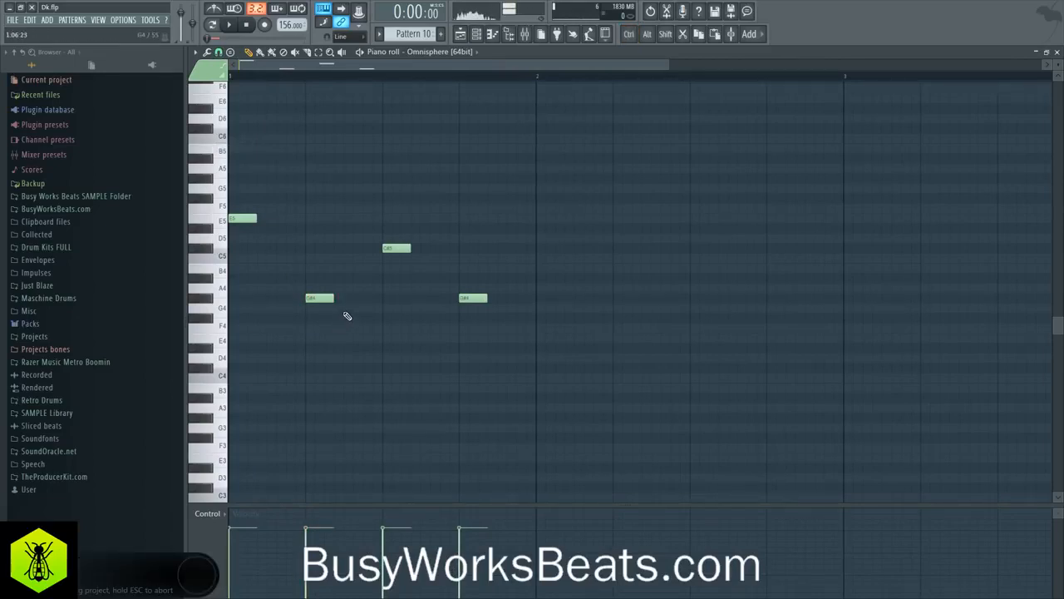
{"action": "key", "text": "space"}
{"action": "key", "text": "space"}
Fill Track 7 of the playlist with Pattern 10 clips from bar 1 up to bar 33 and save the project
{"action": "left_click", "coordinate": [1056, 53]}
{"action": "left_click", "coordinate": [351, 326]}
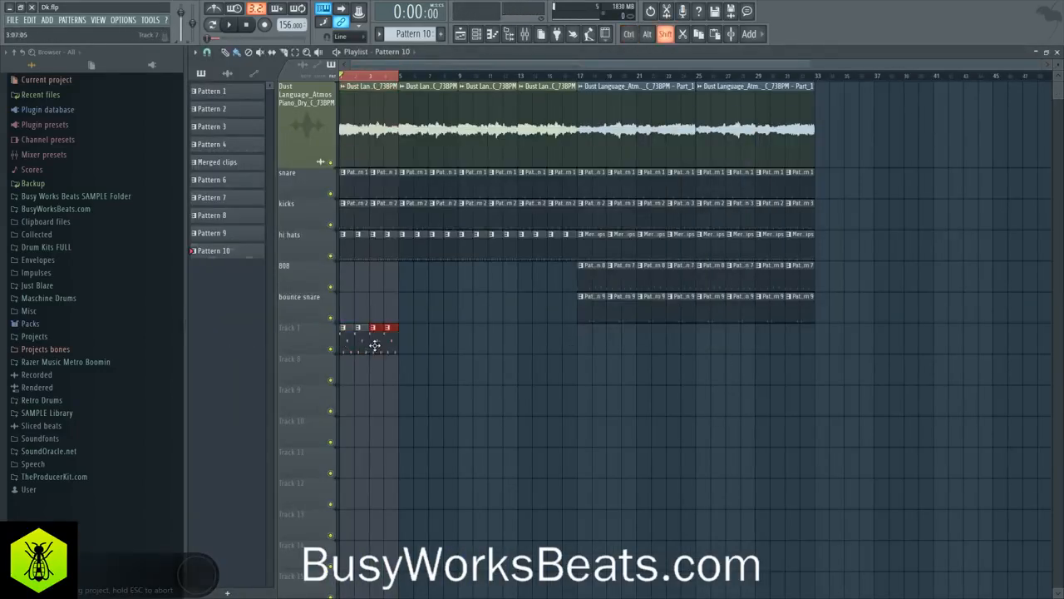
{"action": "left_click_drag", "start_coordinate": [406, 343], "coordinate": [350, 339]}
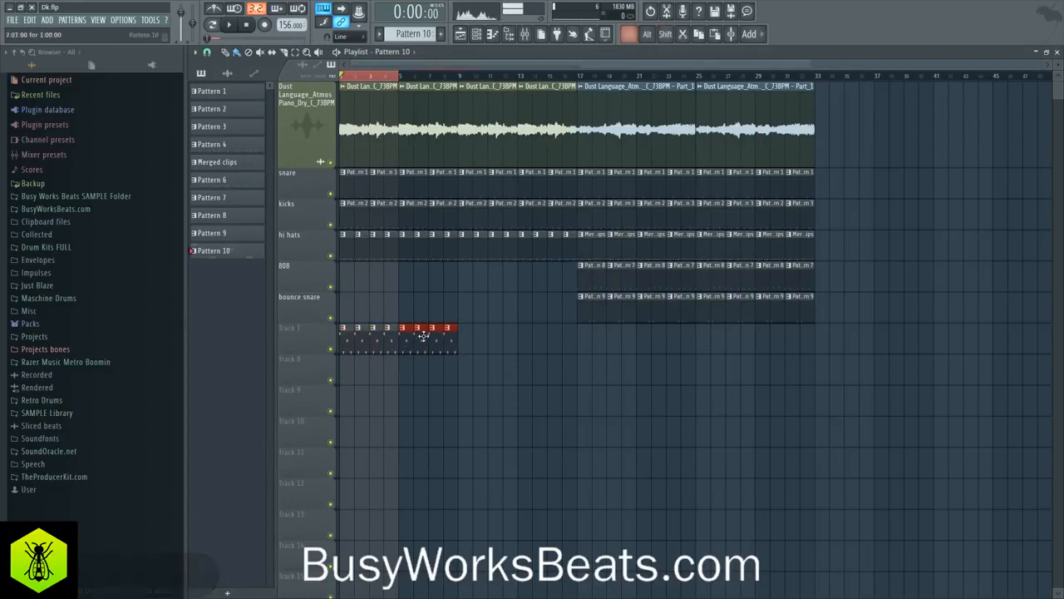
{"action": "key", "text": "ctrl+b"}
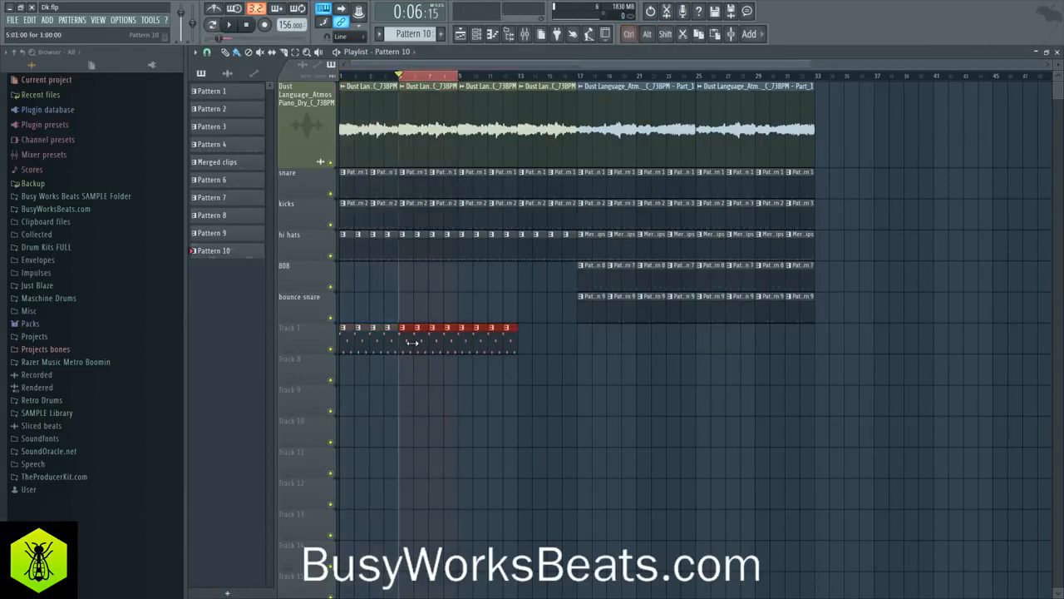
{"action": "key", "text": "ctrl+b"}
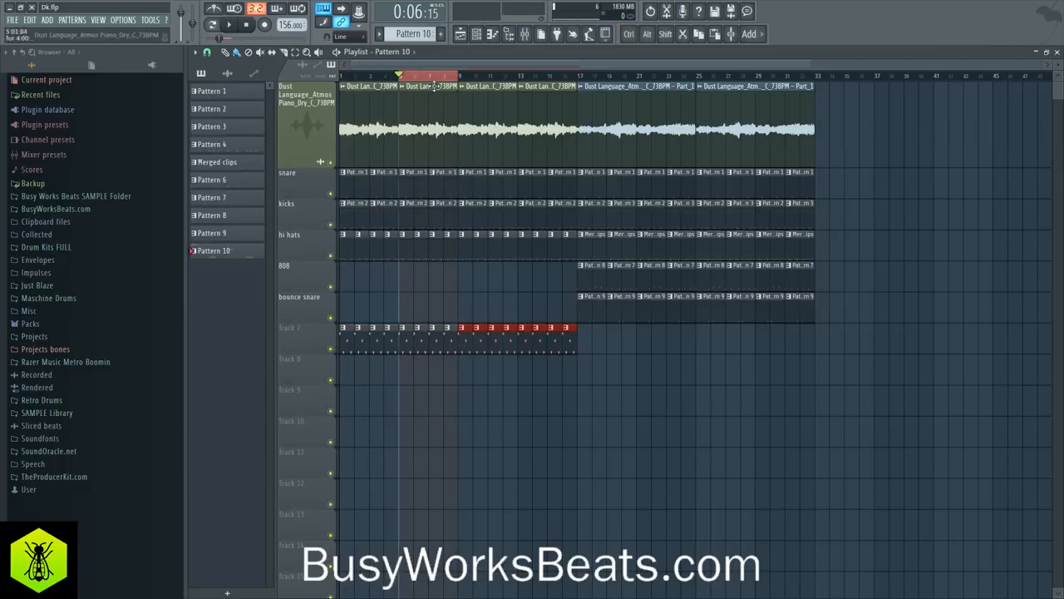
{"action": "key", "text": "ctrl+d"}
{"action": "left_click_drag", "start_coordinate": [571, 347], "coordinate": [337, 337]}
{"action": "key", "text": "ctrl+b"}
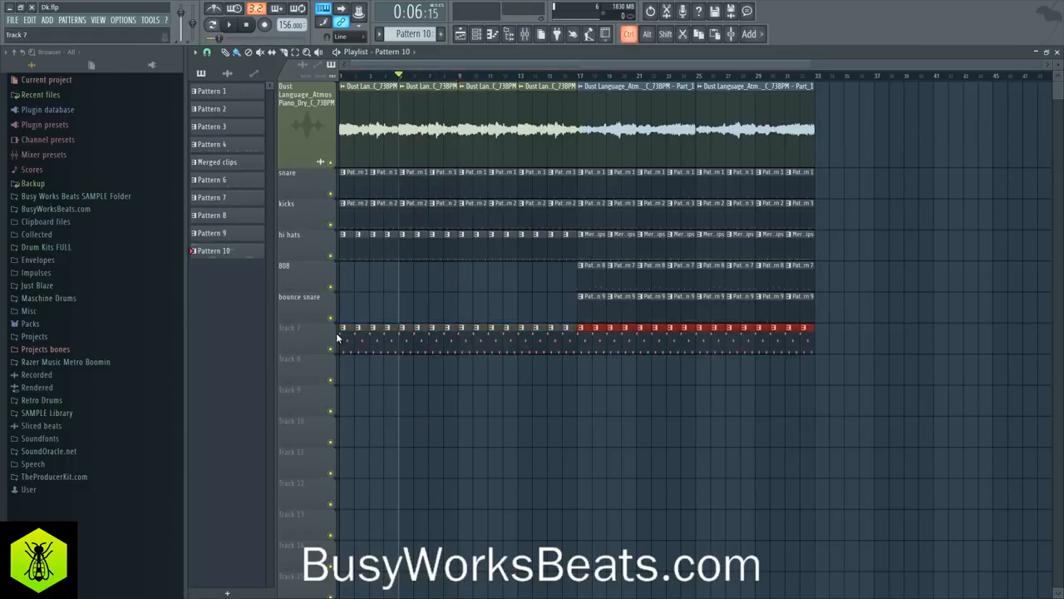
{"action": "key", "text": "ctrl+s"}
During song playback, open the Omnisphere plugin and filter its patches by category Synth Poly and type Analog Classics
{"action": "key", "text": "space"}
{"action": "left_click", "coordinate": [480, 35]}
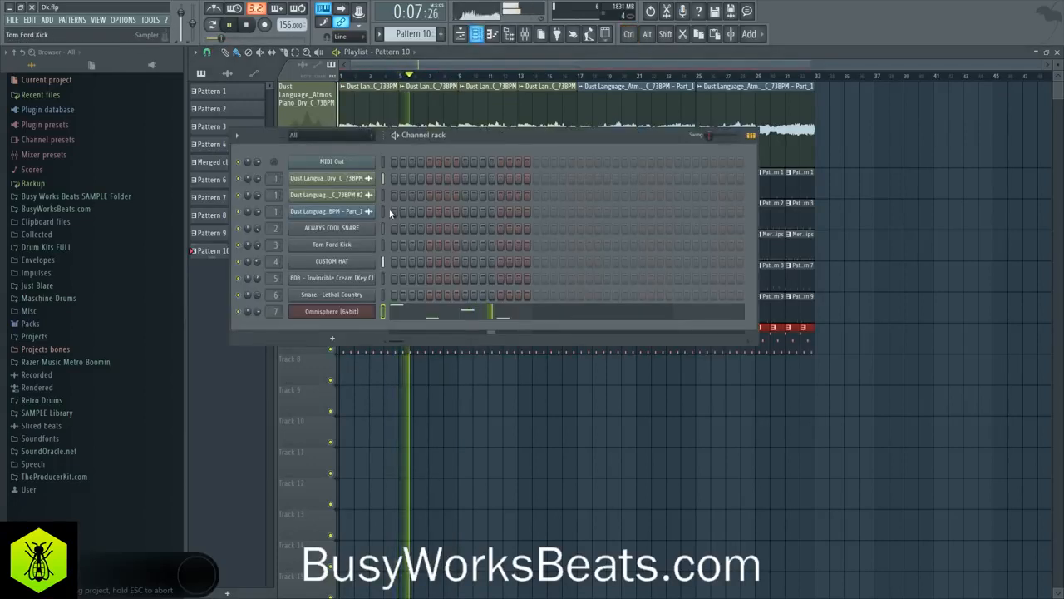
{"action": "key", "text": "space"}
{"action": "key", "text": "space"}
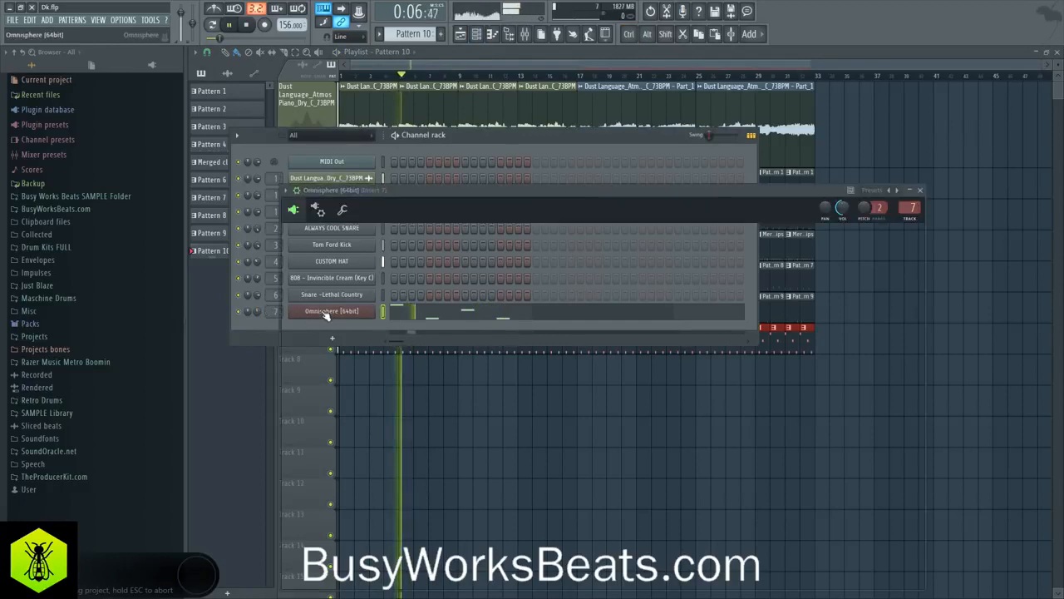
{"action": "left_click", "coordinate": [337, 311]}
{"action": "left_click", "coordinate": [575, 256]}
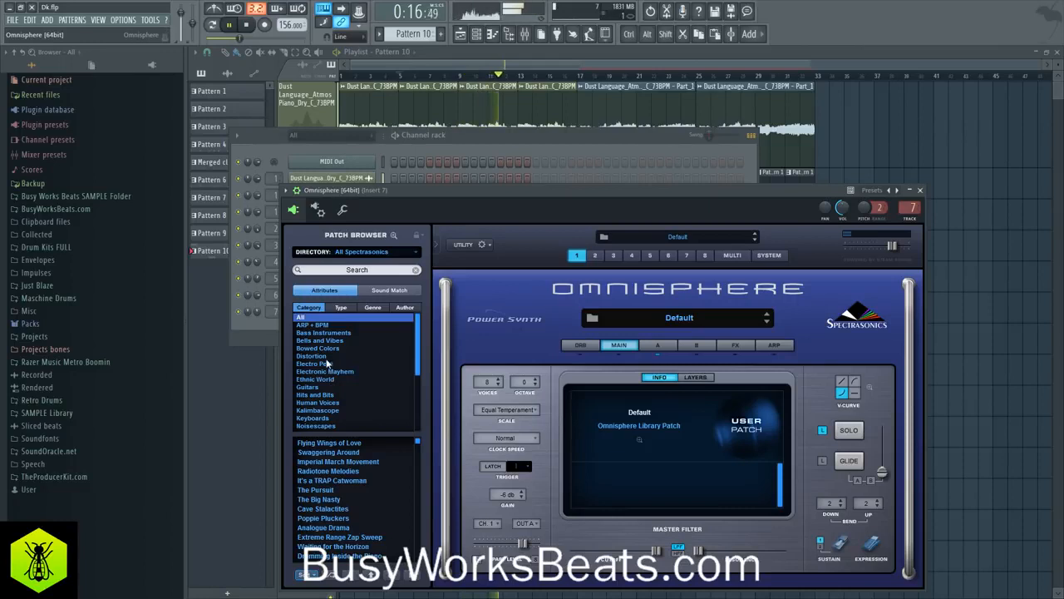
{"action": "scroll", "coordinate": [327, 364], "scroll_direction": "down", "scroll_amount": 5}
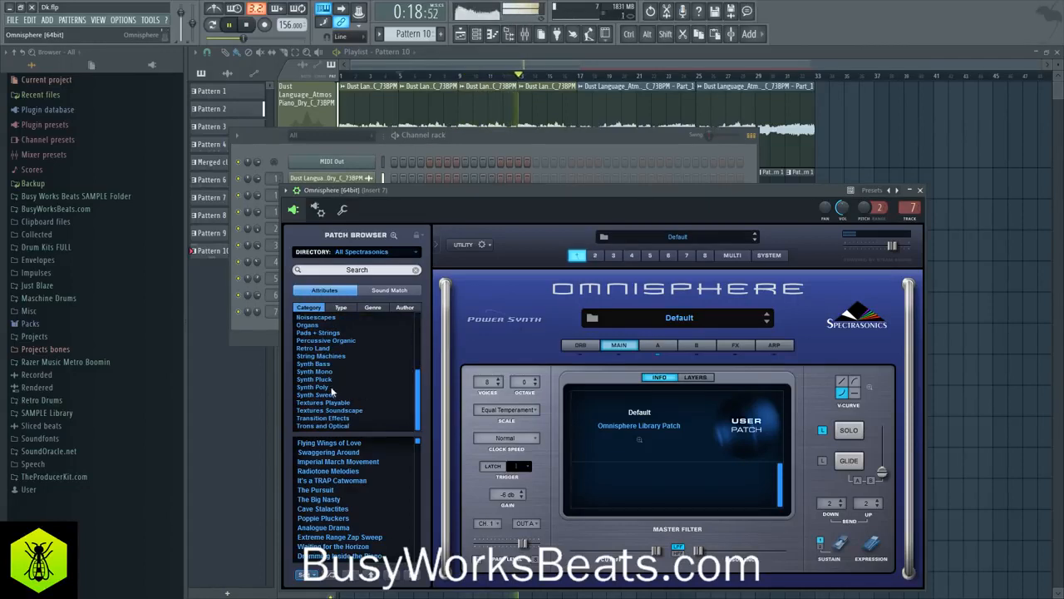
{"action": "left_click", "coordinate": [314, 387]}
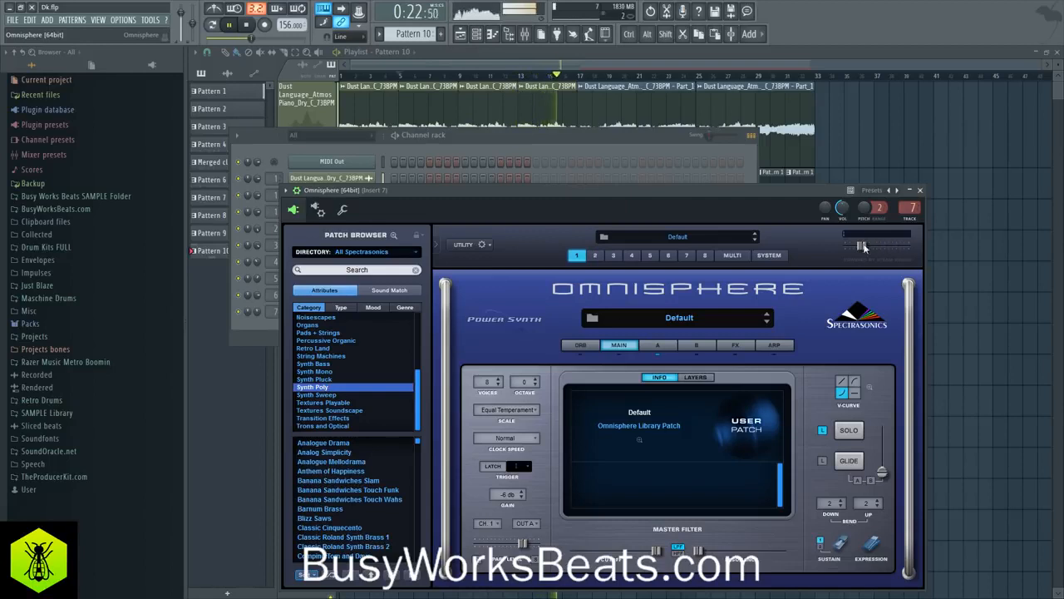
{"action": "left_click", "coordinate": [337, 307]}
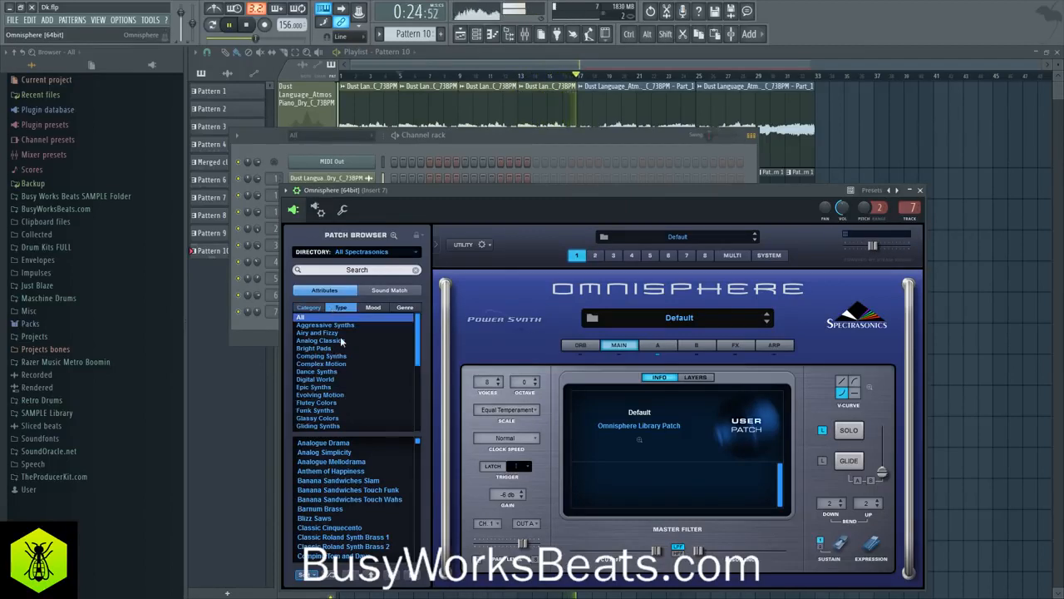
{"action": "left_click", "coordinate": [341, 342]}
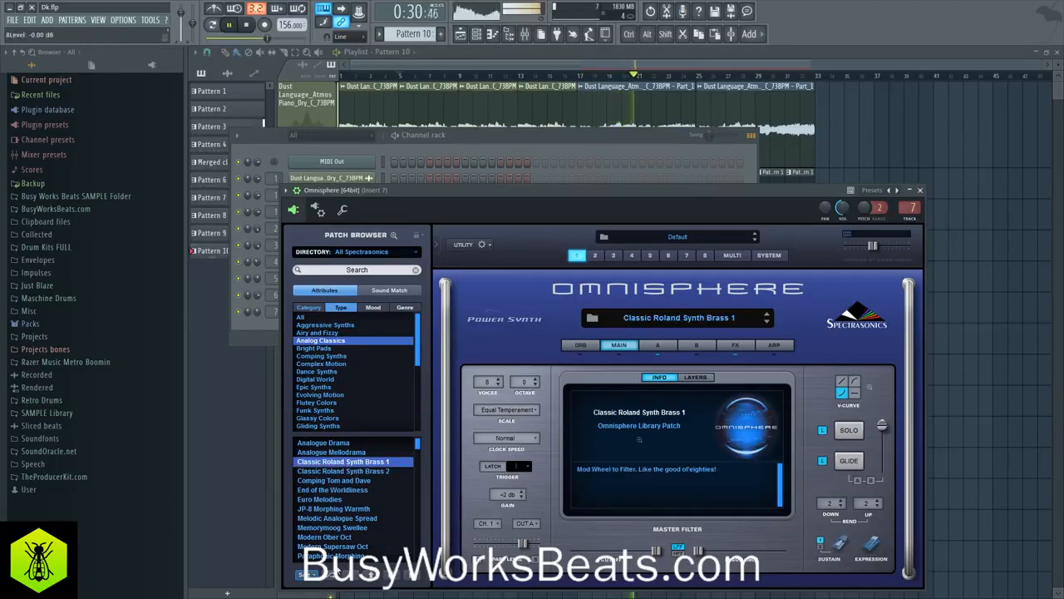
Audition End of the Worldliness and Memorymoog Swellee, load the Unstable Saw Poly patch, then close Omnisphere and save the project
{"action": "left_click", "coordinate": [337, 490]}
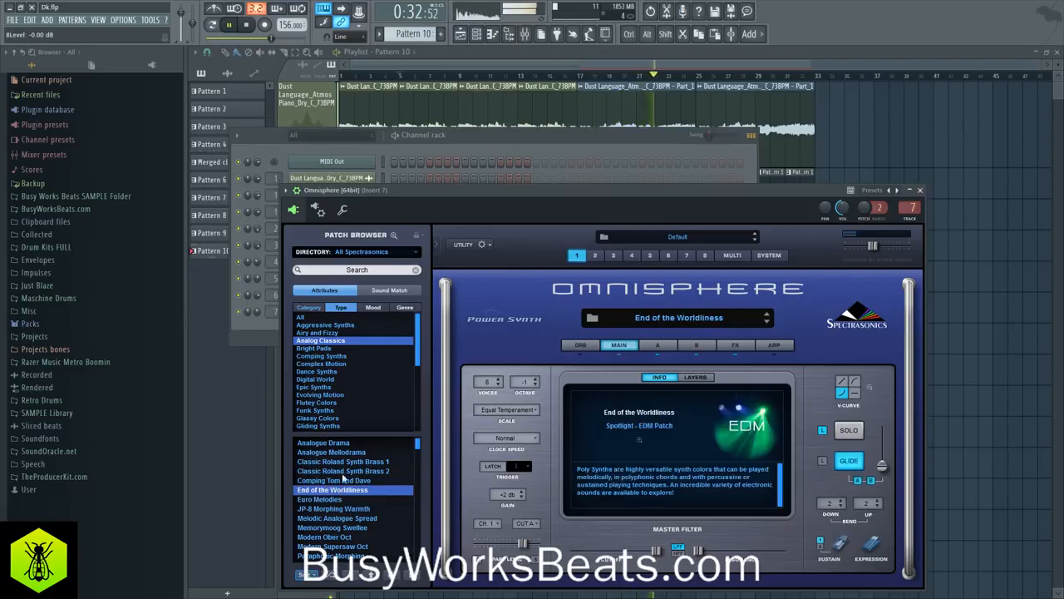
{"action": "scroll", "coordinate": [341, 499], "scroll_direction": "down", "scroll_amount": 1}
{"action": "left_click", "coordinate": [356, 508]}
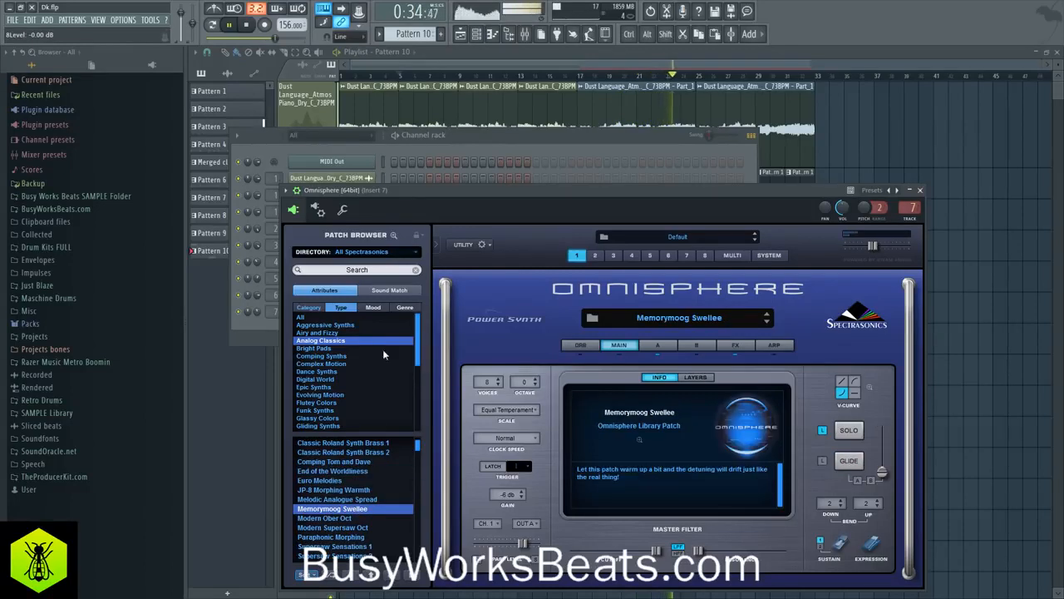
{"action": "scroll", "coordinate": [372, 473], "scroll_direction": "down", "scroll_amount": 4}
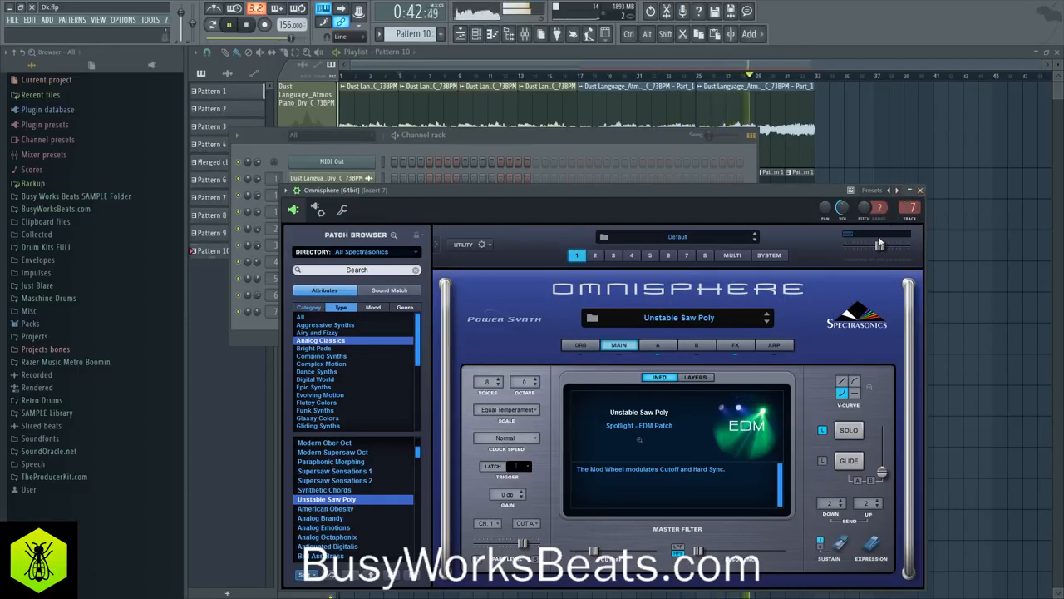
{"action": "left_click", "coordinate": [920, 190]}
{"action": "key", "text": "F6"}
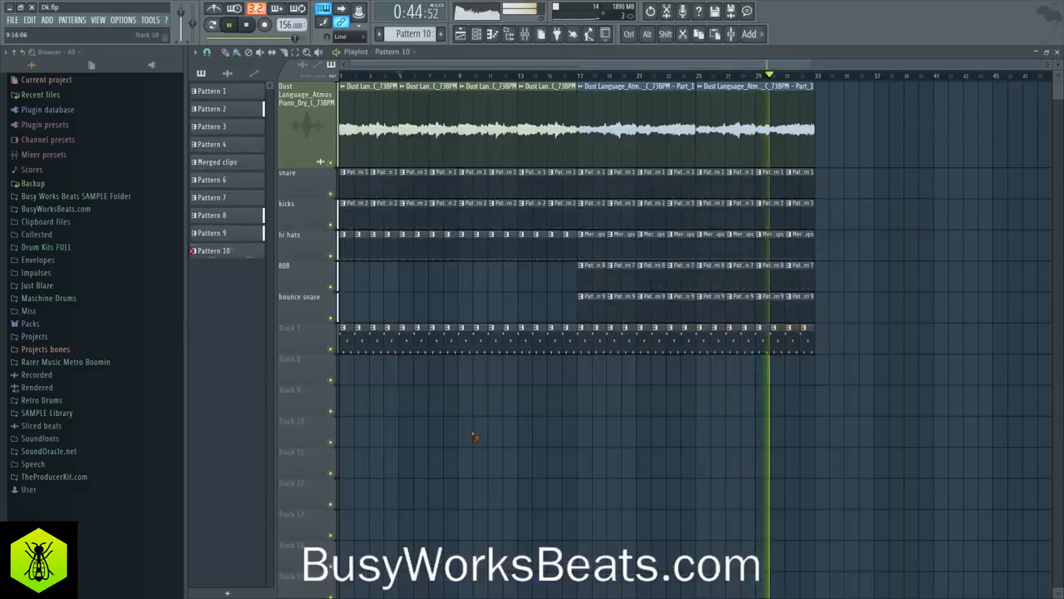
{"action": "key", "text": "ctrl+s"}
Check the Omnisphere melody notes in the piano roll during playback and return to the playlist
{"action": "left_click", "coordinate": [478, 35]}
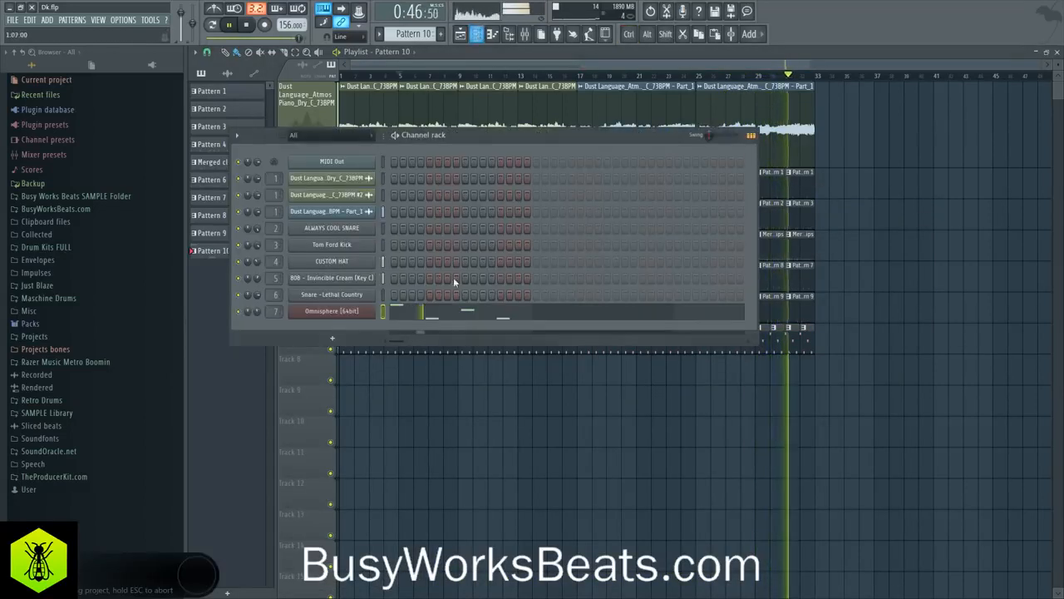
{"action": "left_click", "coordinate": [431, 314]}
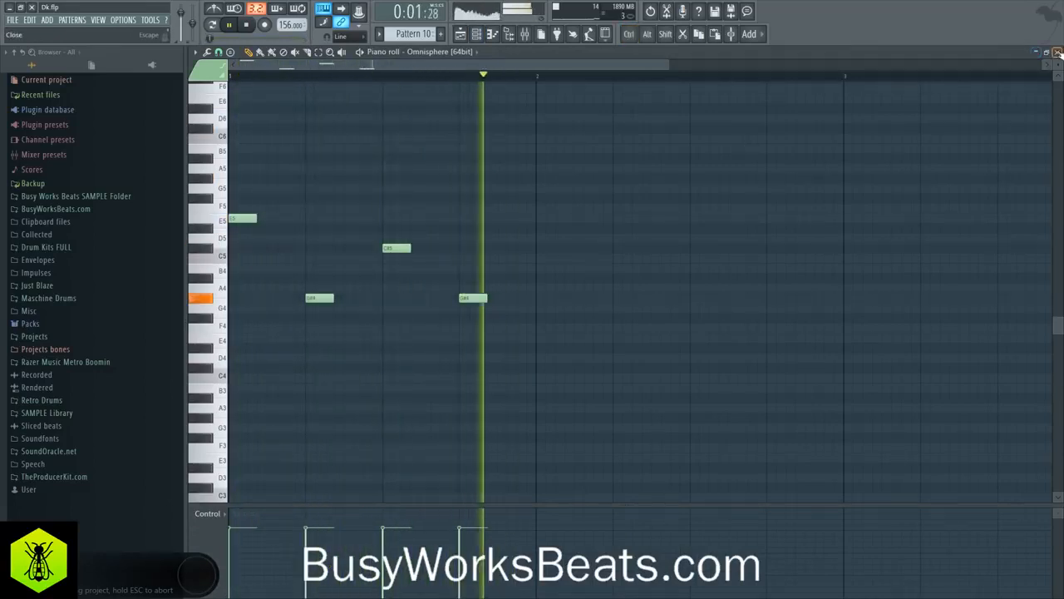
{"action": "left_click", "coordinate": [1057, 53]}
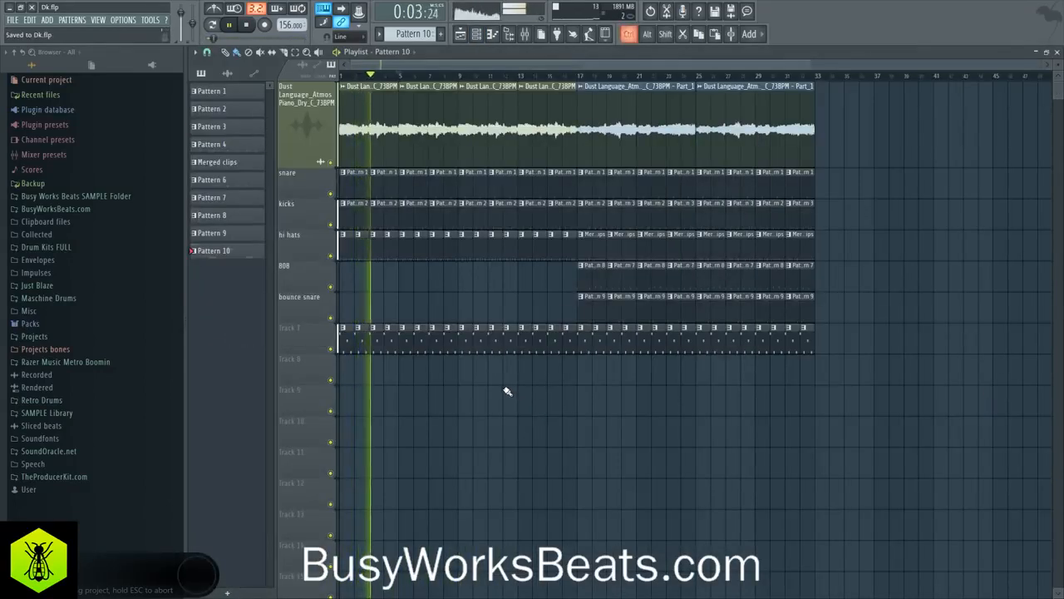
Lower the volume fader of mixer track Insert 7 and look through the remaining mixer tracks
{"action": "key", "text": "F9"}
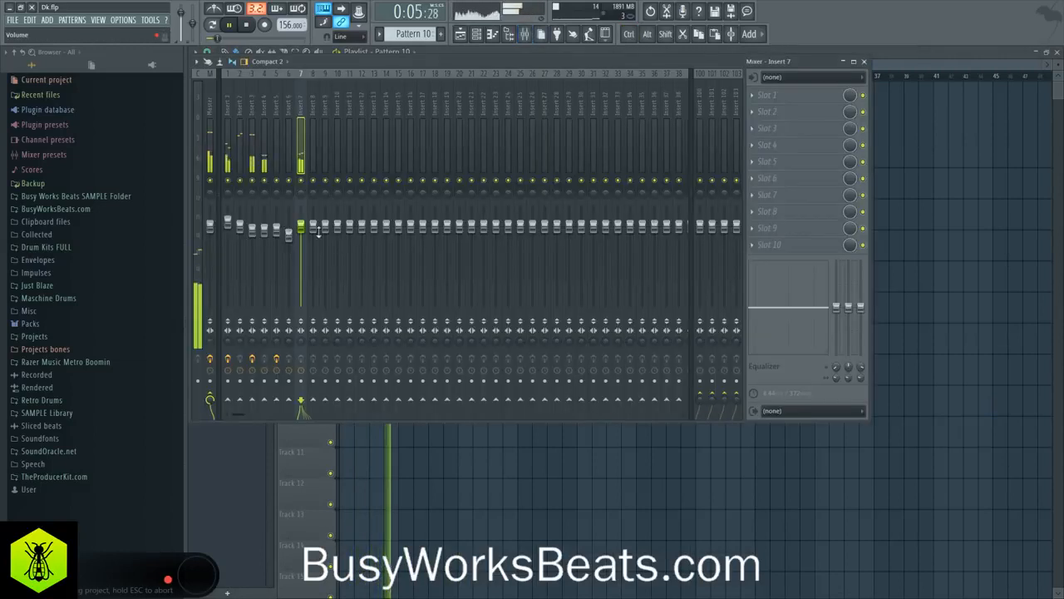
{"action": "key", "text": "F9"}
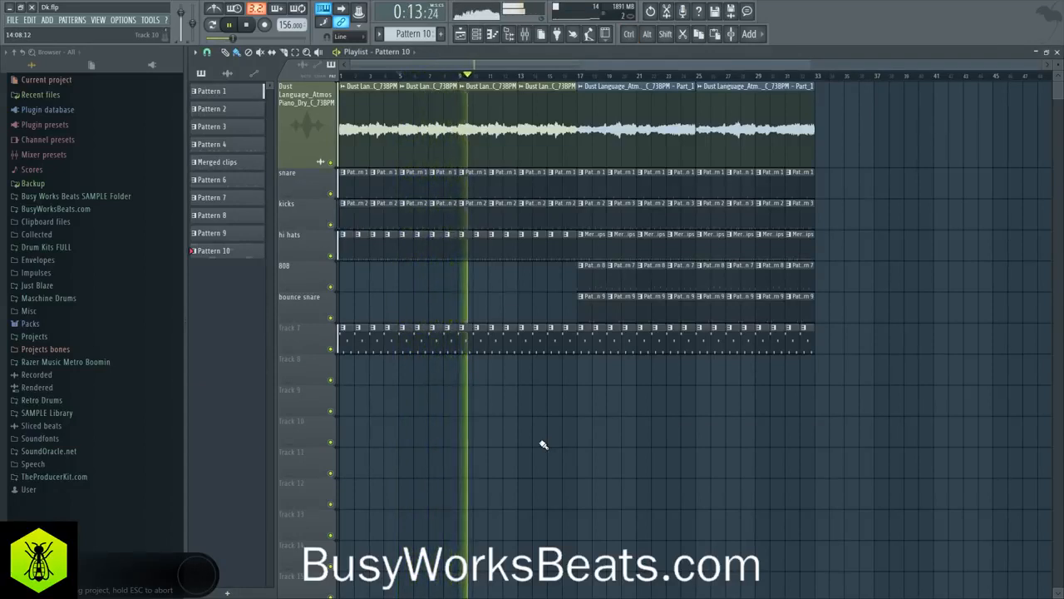
{"action": "key", "text": "F9"}
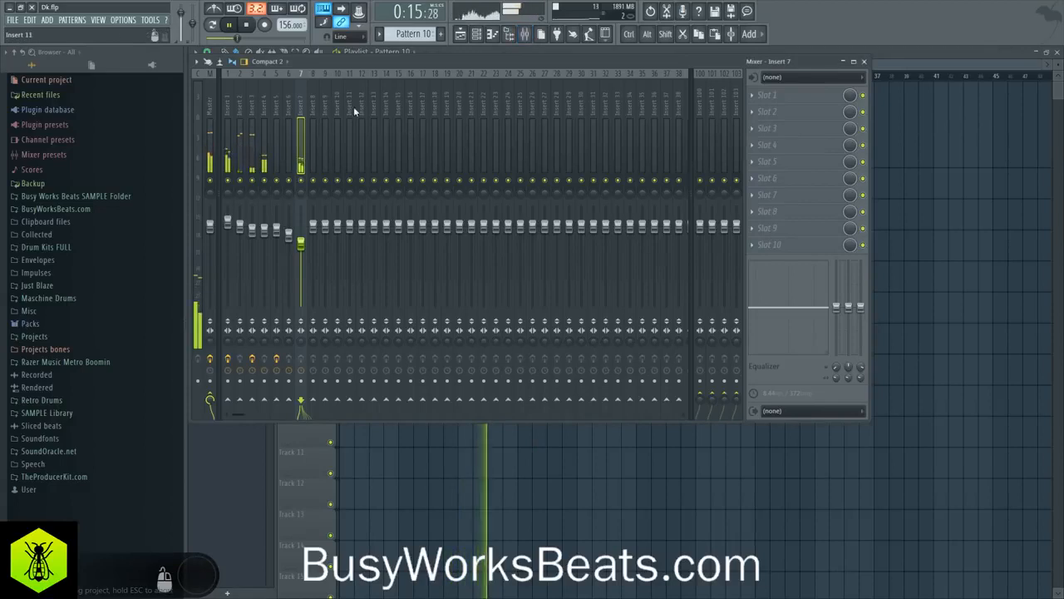
{"action": "scroll", "coordinate": [345, 104], "scroll_direction": "down", "scroll_amount": 10}
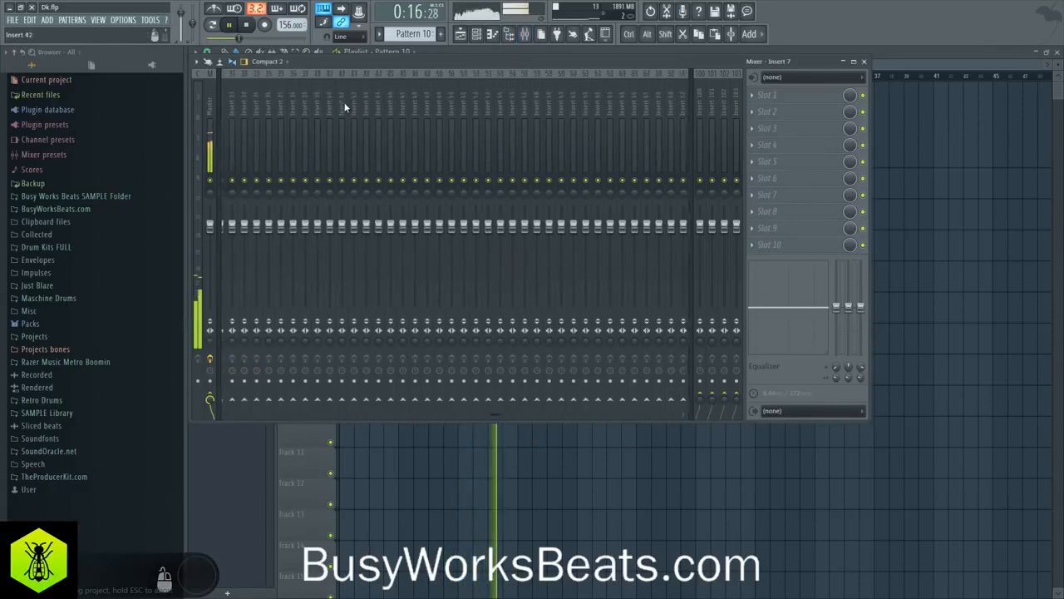
Hide the browser to widen the playlist, close the mixer, and save the project
{"action": "left_click", "coordinate": [511, 34]}
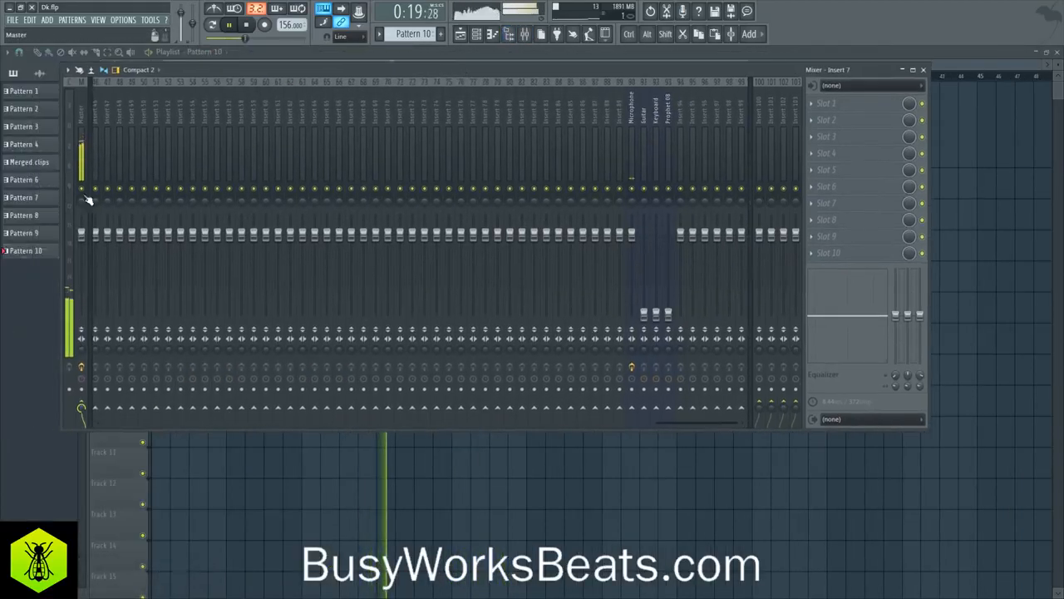
{"action": "left_click_drag", "start_coordinate": [63, 191], "coordinate": [142, 213]}
{"action": "key", "text": "F9"}
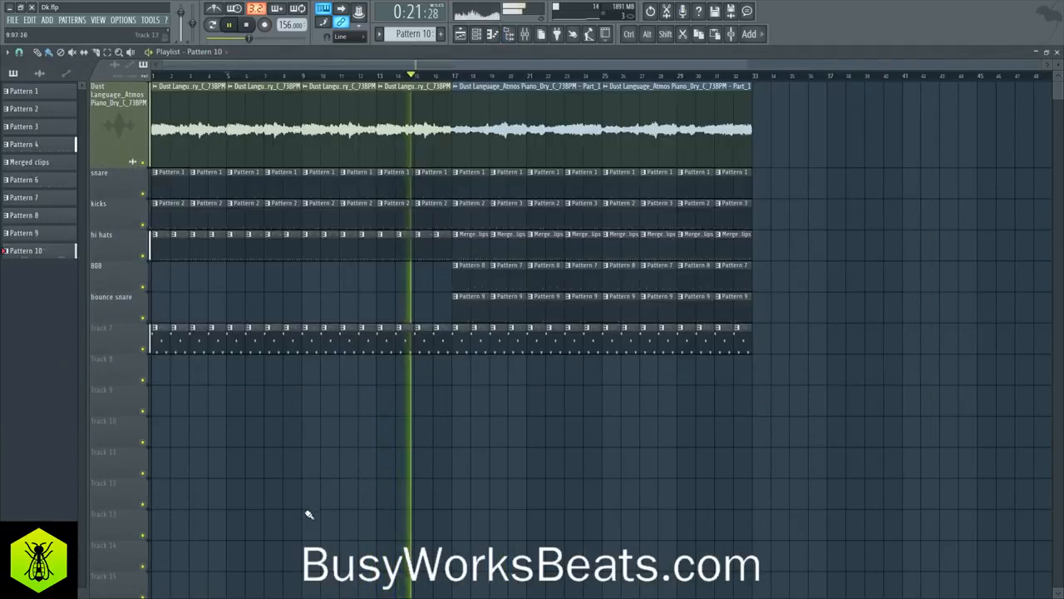
{"action": "key", "text": "ctrl+s"}
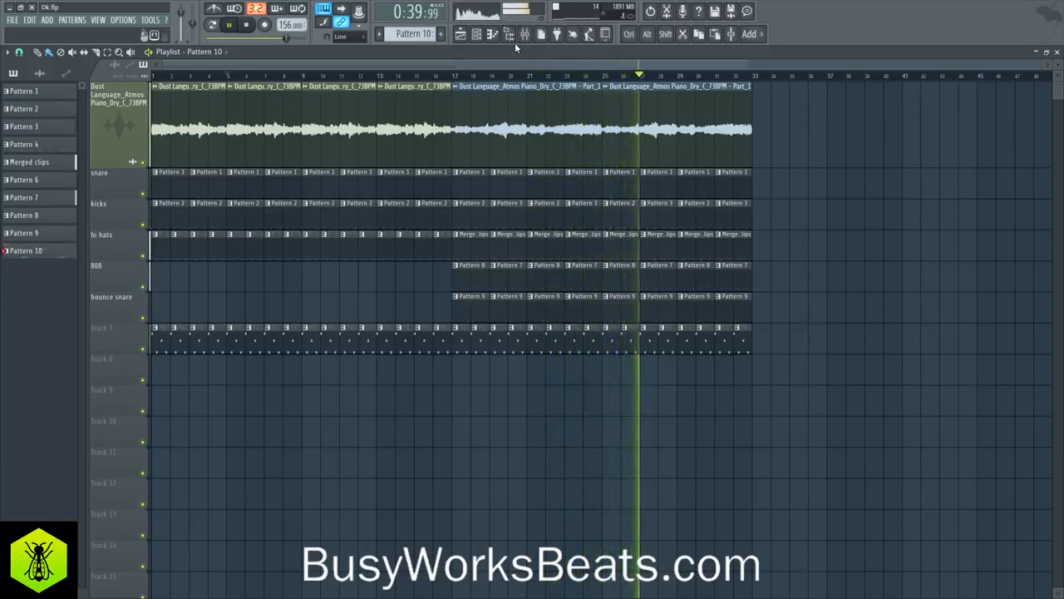
Load Auto-Tune 8.1 into the fourth effect slot of the Microphone mixer track
{"action": "key", "text": "F9"}
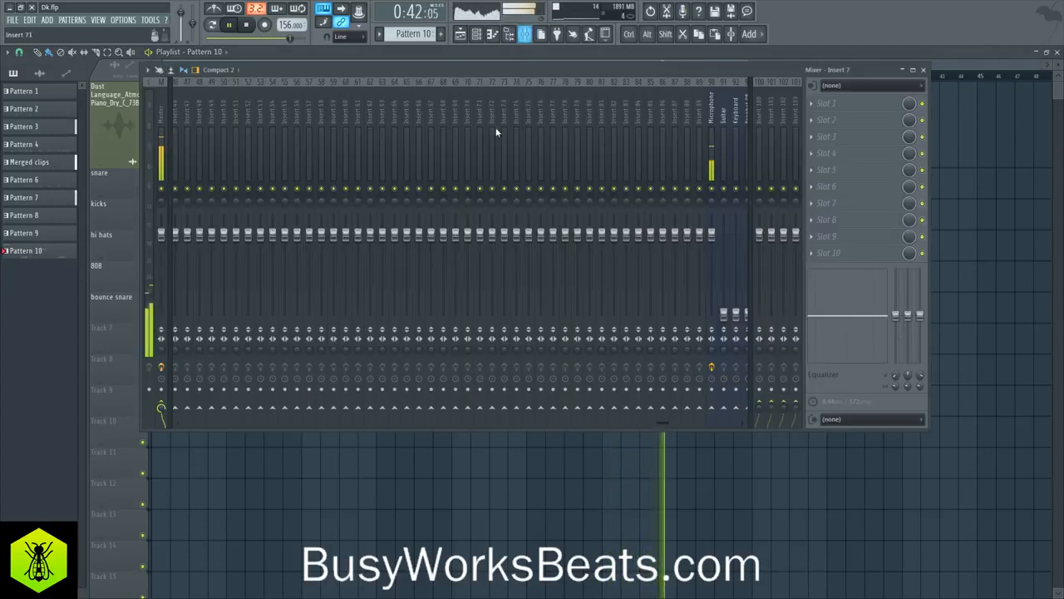
{"action": "left_click", "coordinate": [915, 152]}
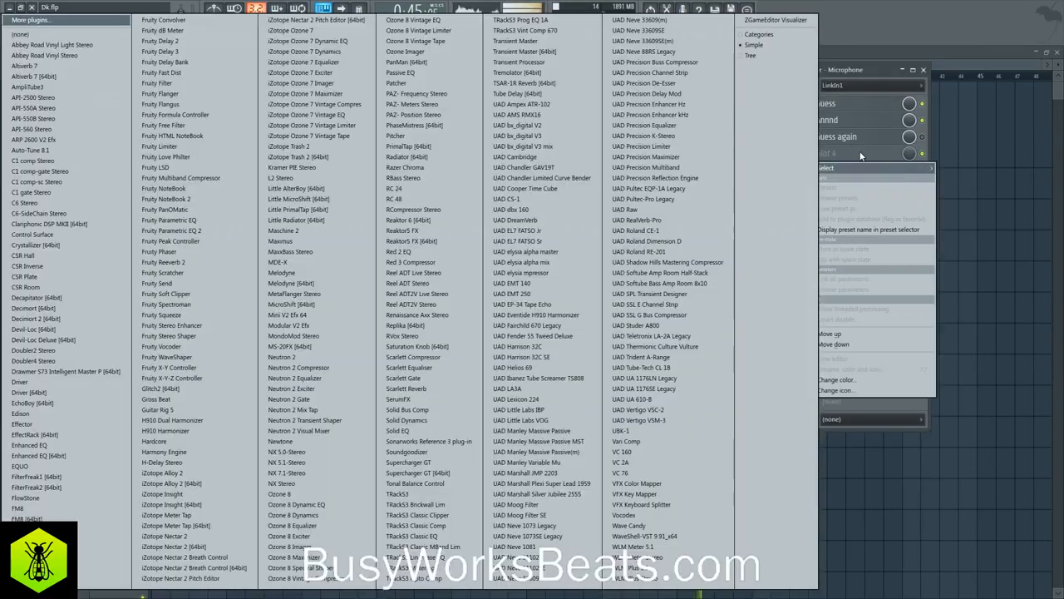
{"action": "left_click", "coordinate": [107, 153]}
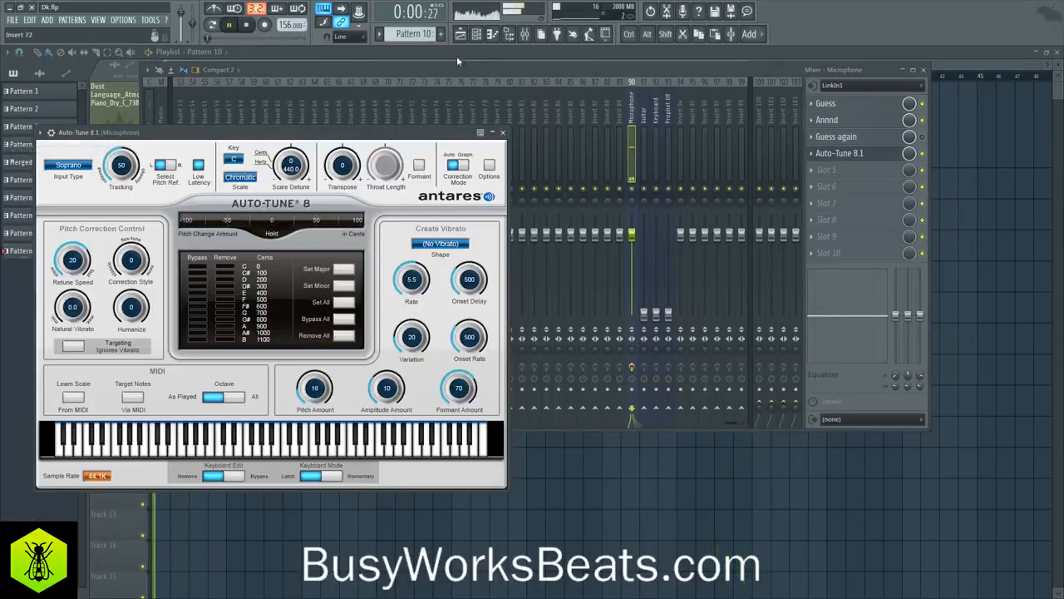
Play the song from the start and remove the notes D, F, G and A# from the Auto-Tune scale
{"action": "key", "text": "F6"}
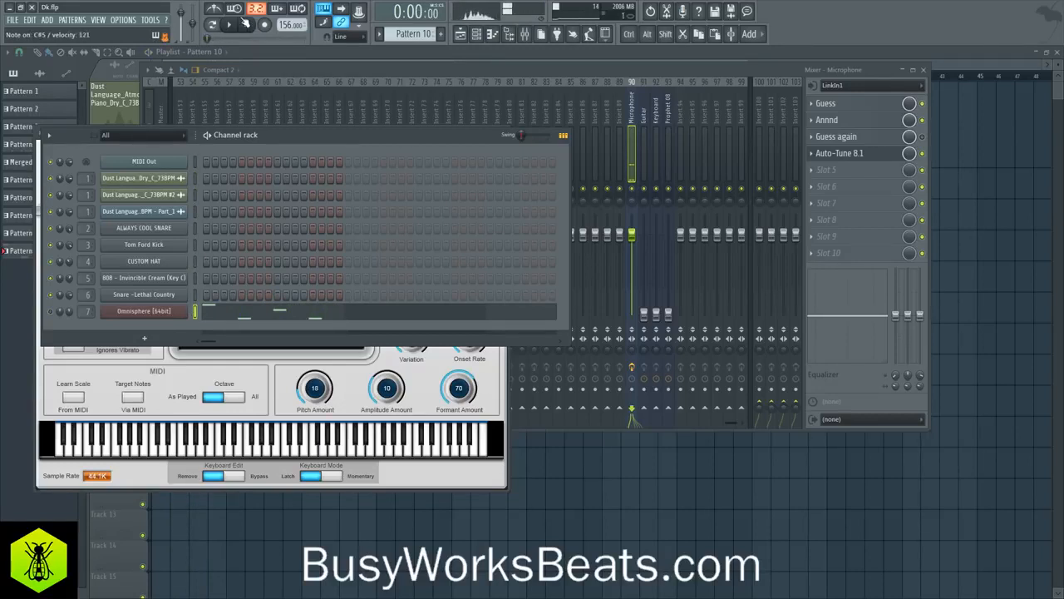
{"action": "left_click", "coordinate": [231, 26]}
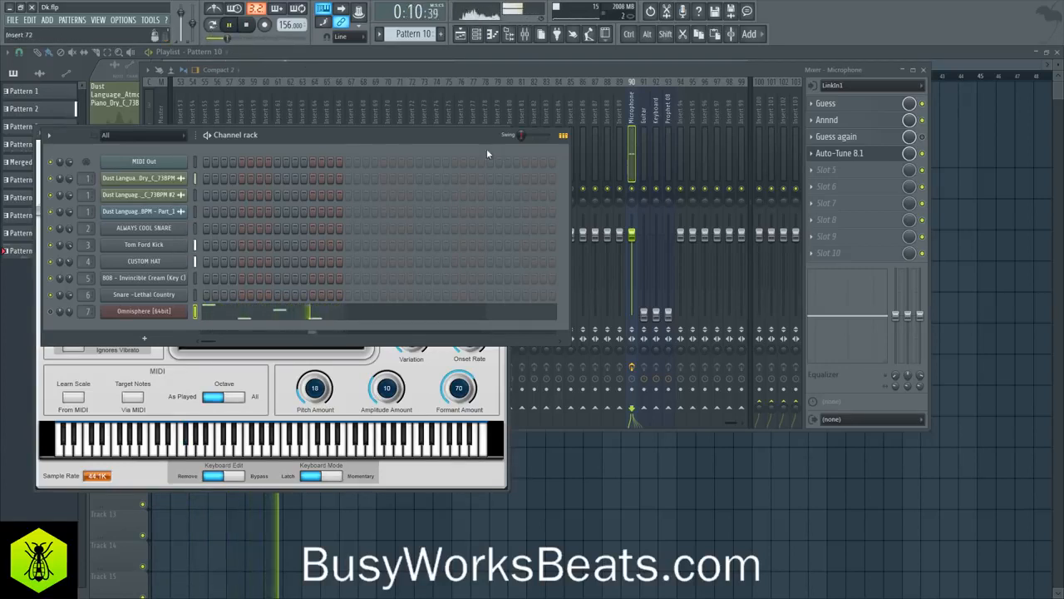
{"action": "left_click", "coordinate": [856, 155]}
{"action": "left_click", "coordinate": [857, 156]}
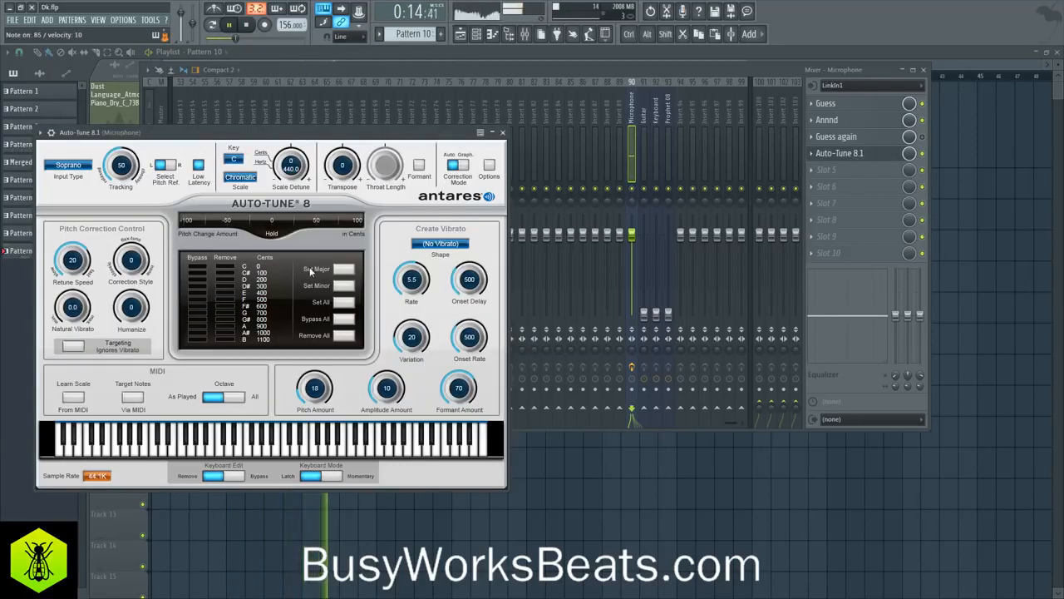
{"action": "left_click", "coordinate": [225, 333]}
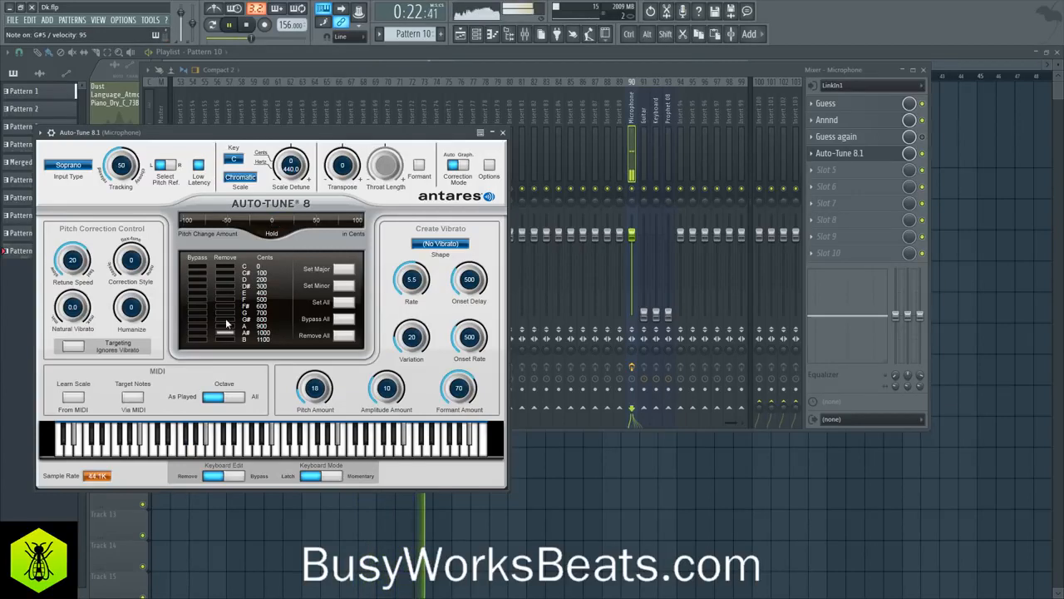
{"action": "left_click", "coordinate": [226, 314]}
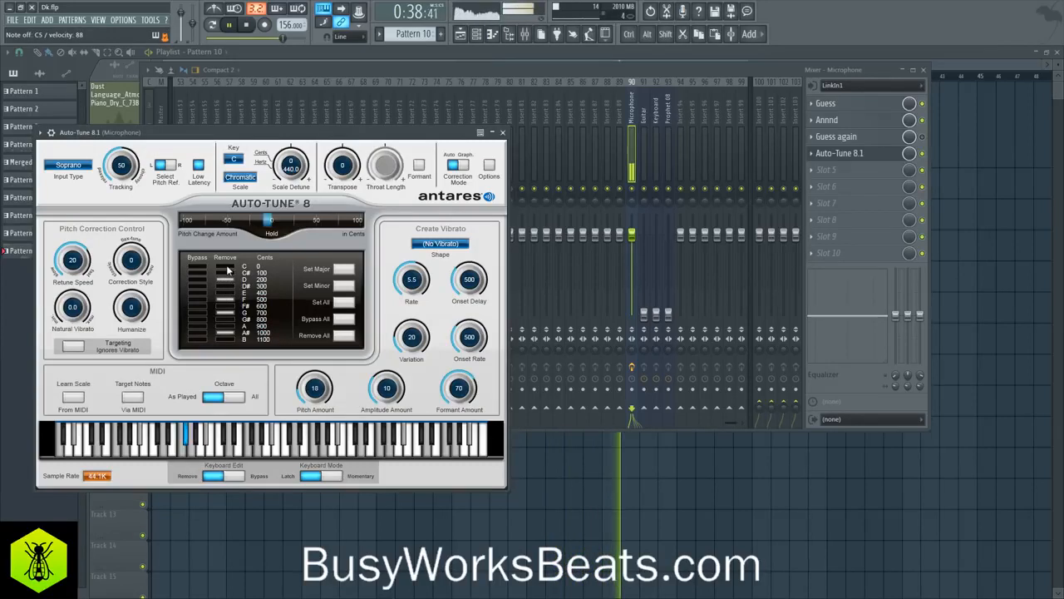
Remove C from the Auto-Tune scale as well, and set Retune Speed to 0 and the input type to Low Male
{"action": "left_click_drag", "start_coordinate": [80, 262], "coordinate": [82, 251]}
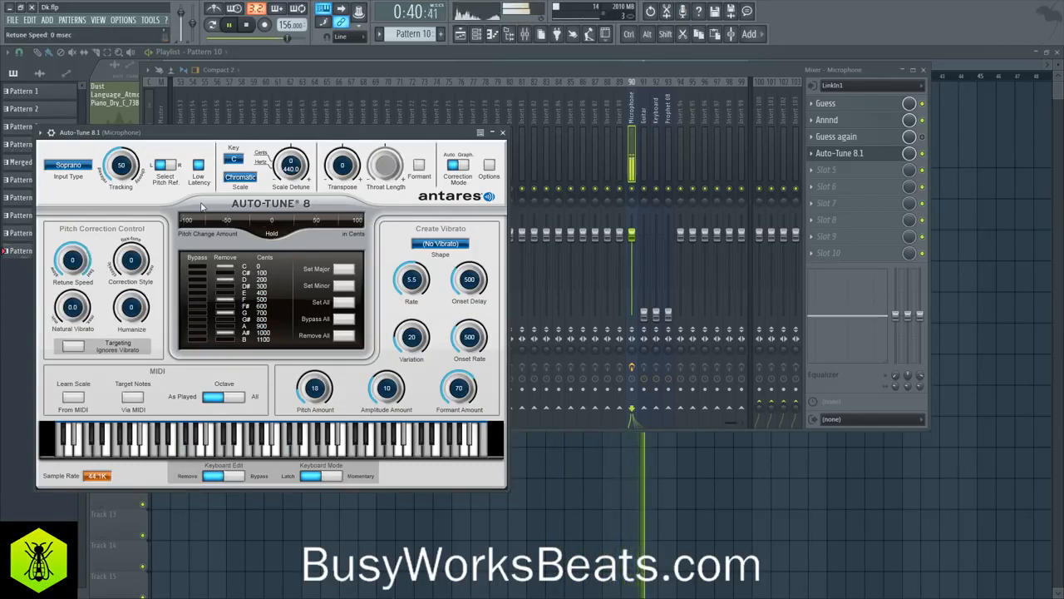
{"action": "left_click", "coordinate": [69, 165]}
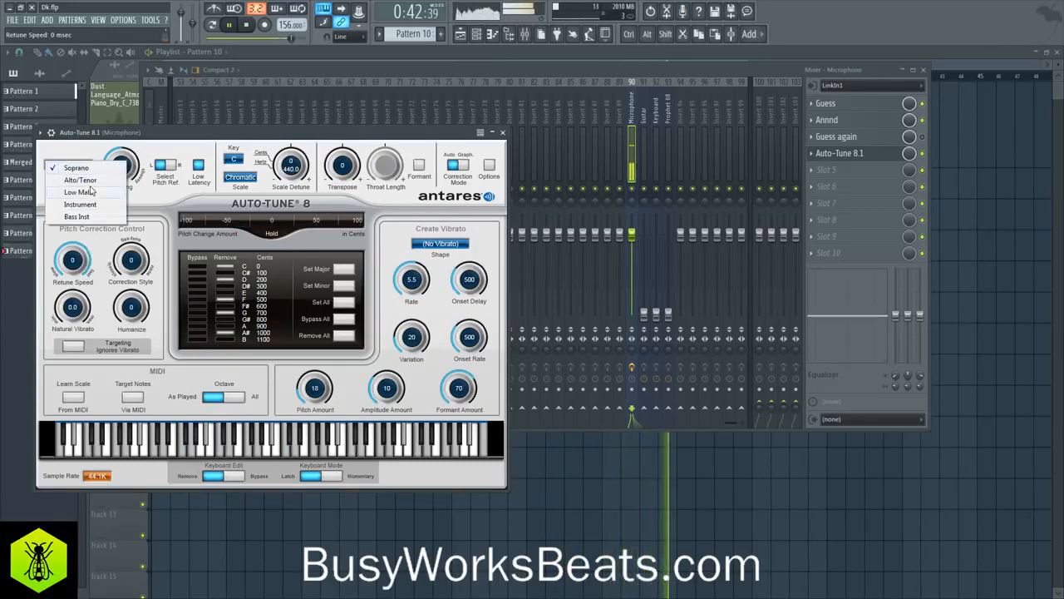
{"action": "left_click", "coordinate": [76, 192]}
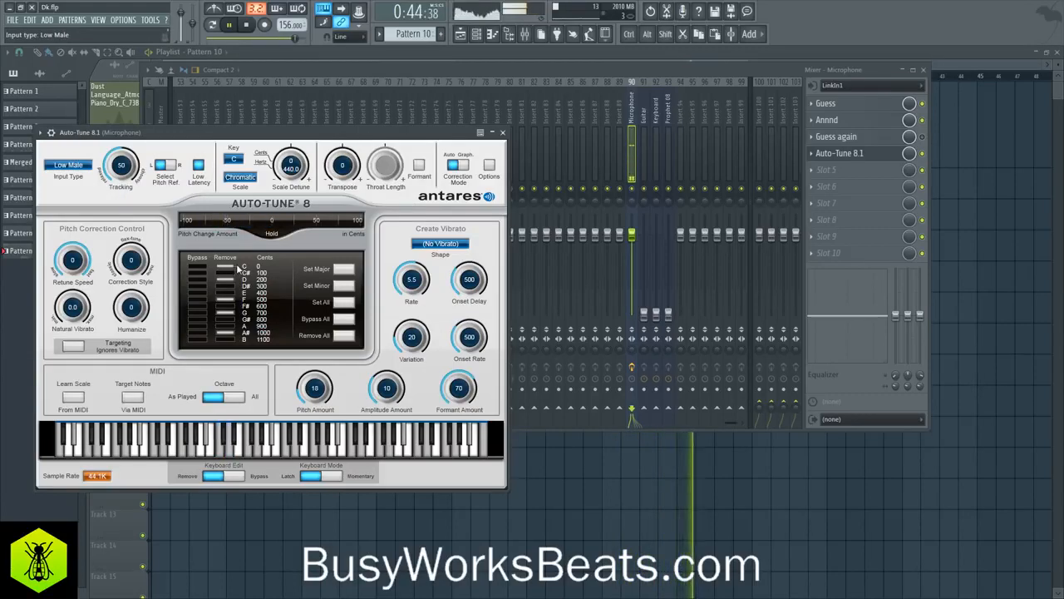
Stop playback and load RVox Stereo into the fifth effect slot of the Microphone track
{"action": "left_click", "coordinate": [841, 170]}
{"action": "left_click", "coordinate": [845, 65]}
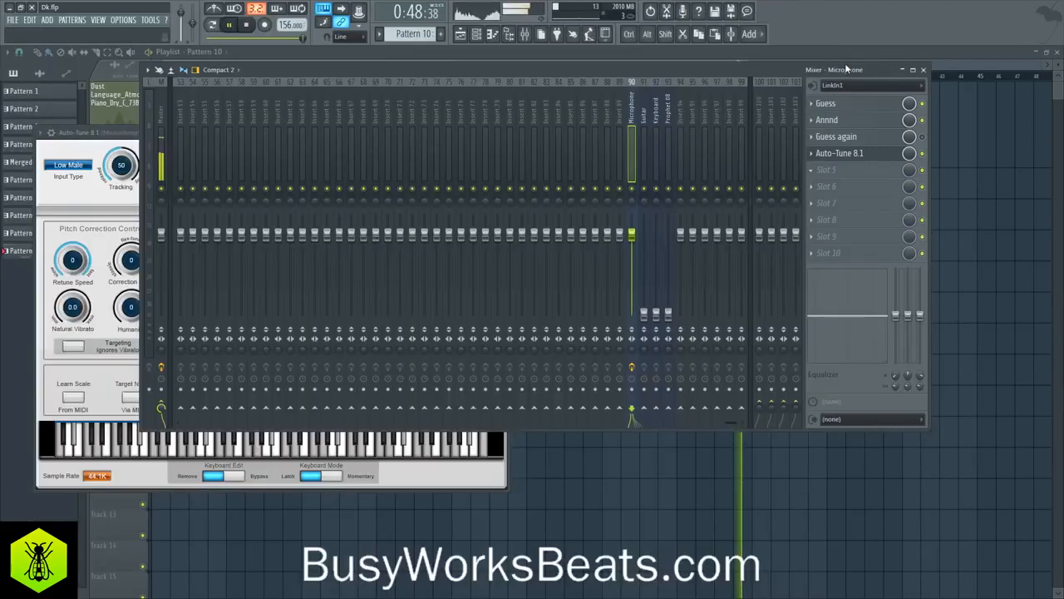
{"action": "key", "text": "space"}
{"action": "left_click", "coordinate": [857, 170]}
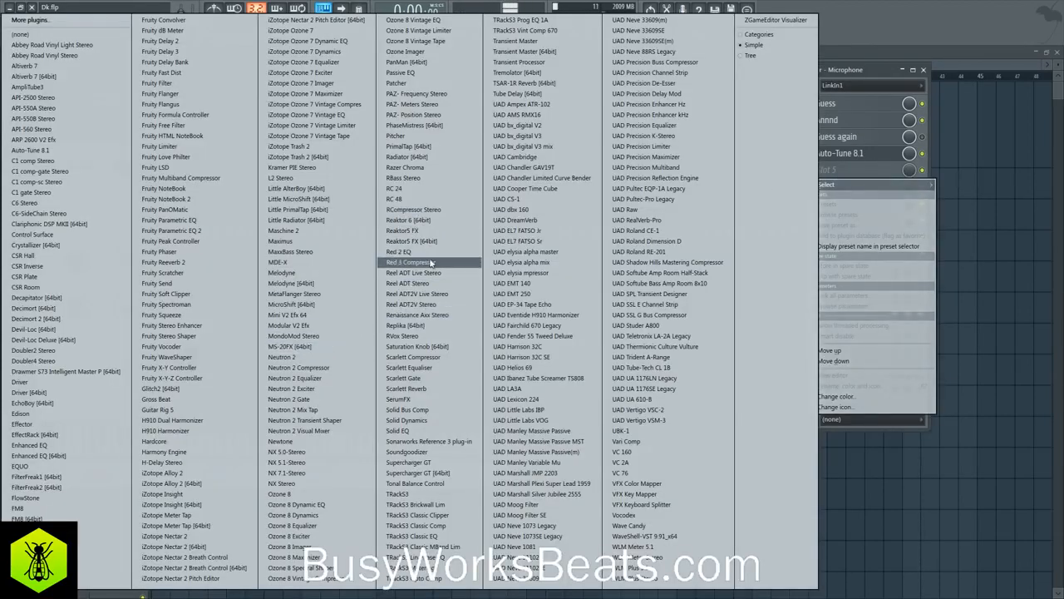
{"action": "left_click", "coordinate": [408, 335]}
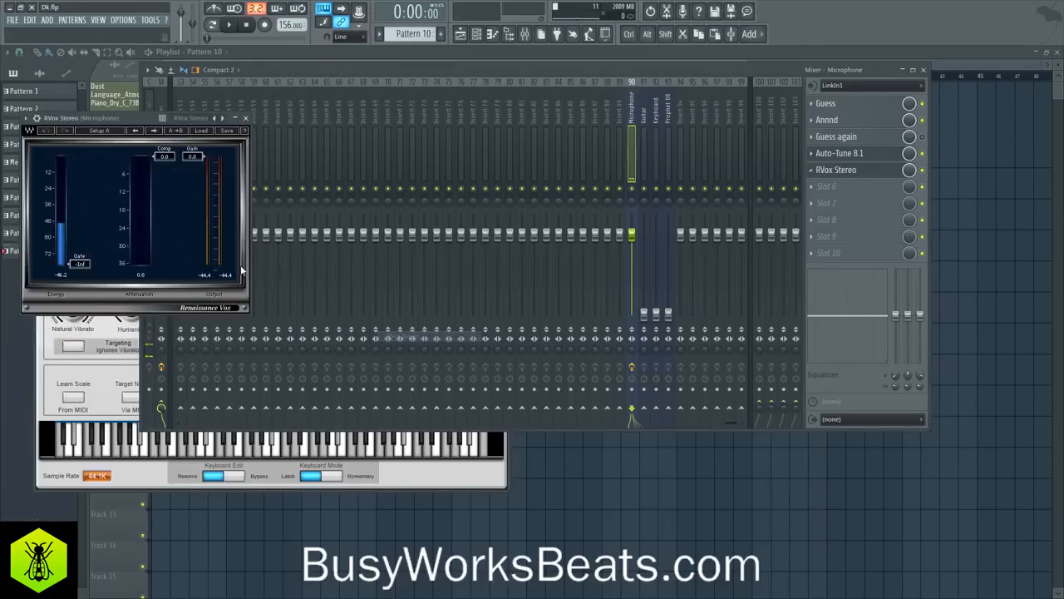
Set the RVox compression to -18.5 dB, lower its gain to about -7.1, and close both open plug-in windows
{"action": "left_click_drag", "start_coordinate": [164, 190], "coordinate": [164, 199]}
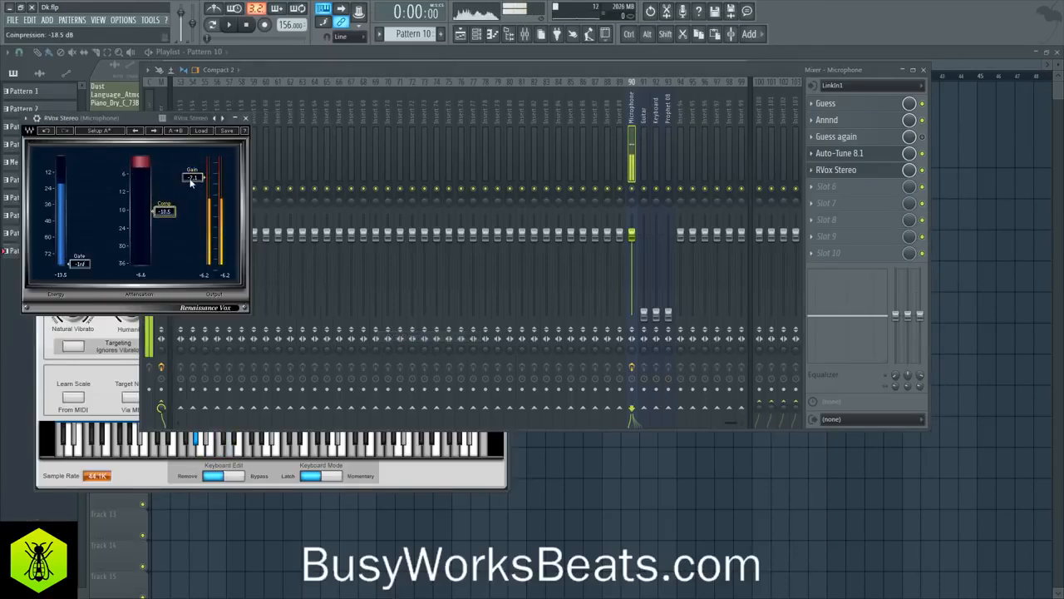
{"action": "left_click", "coordinate": [247, 119]}
{"action": "left_click", "coordinate": [501, 133]}
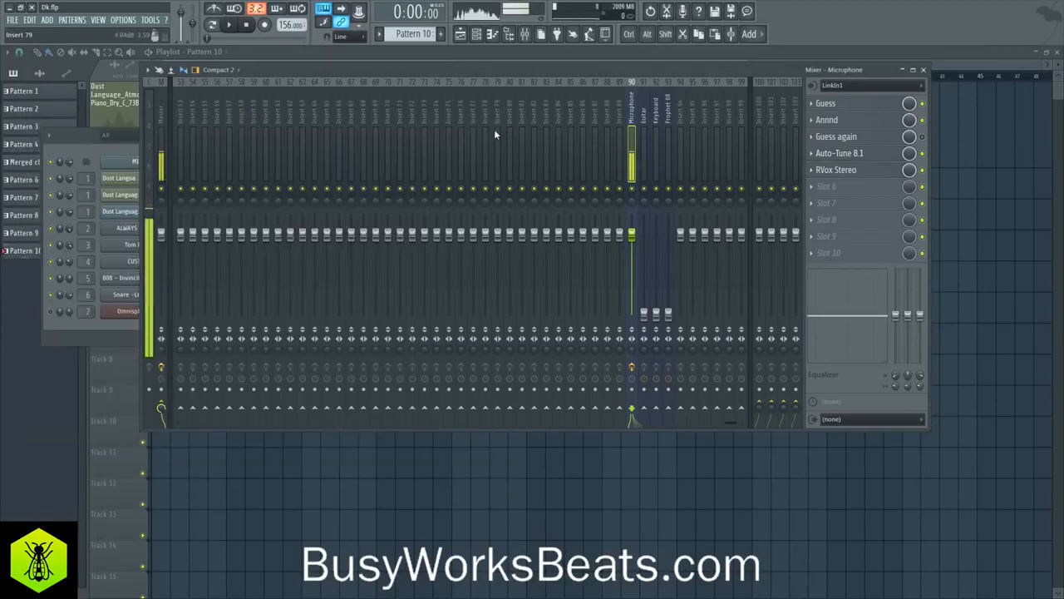
Test the microphone effects chain briefly over the beat, then arm the Microphone mixer track for recording
{"action": "key", "text": "space"}
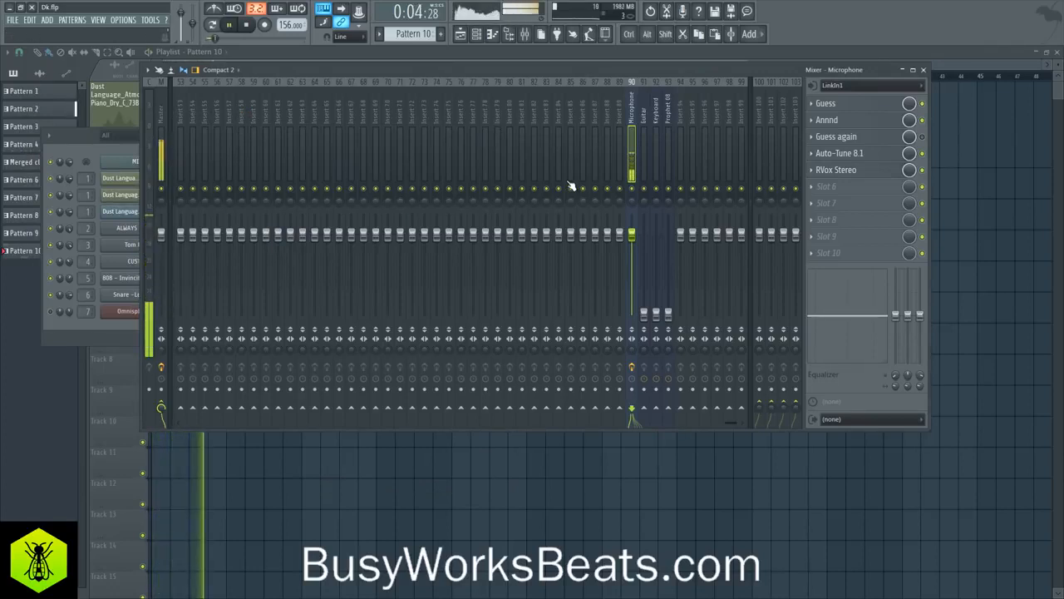
{"action": "key", "text": "space"}
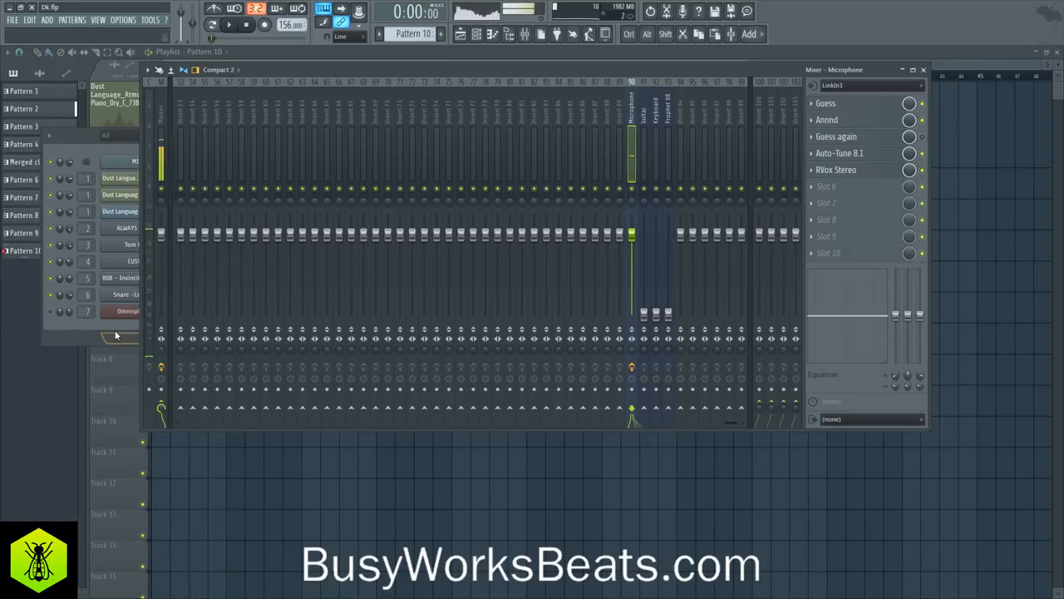
{"action": "left_click", "coordinate": [135, 338]}
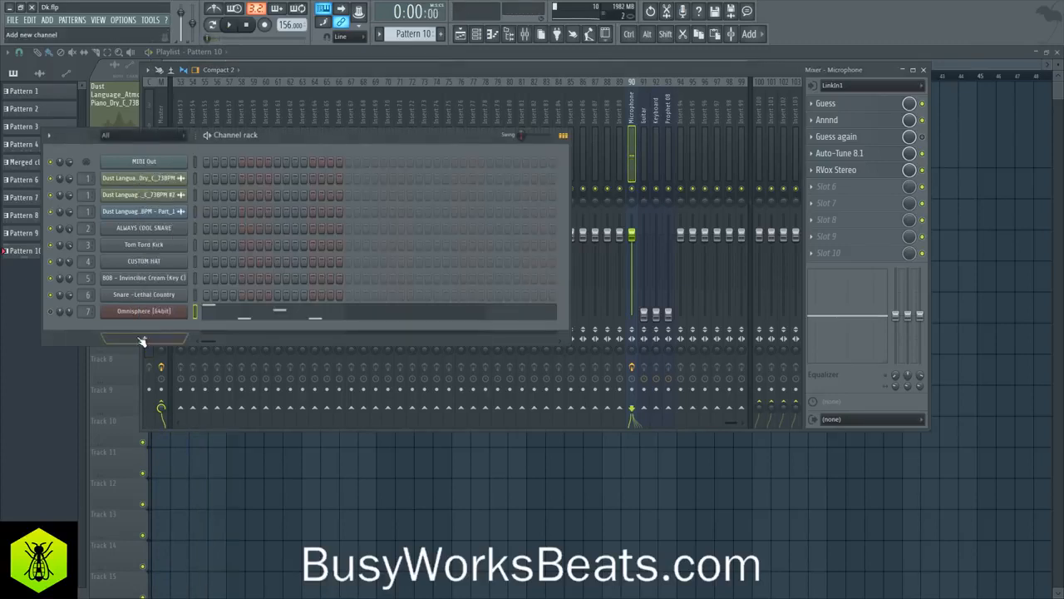
{"action": "left_click", "coordinate": [580, 164]}
{"action": "key", "text": "space"}
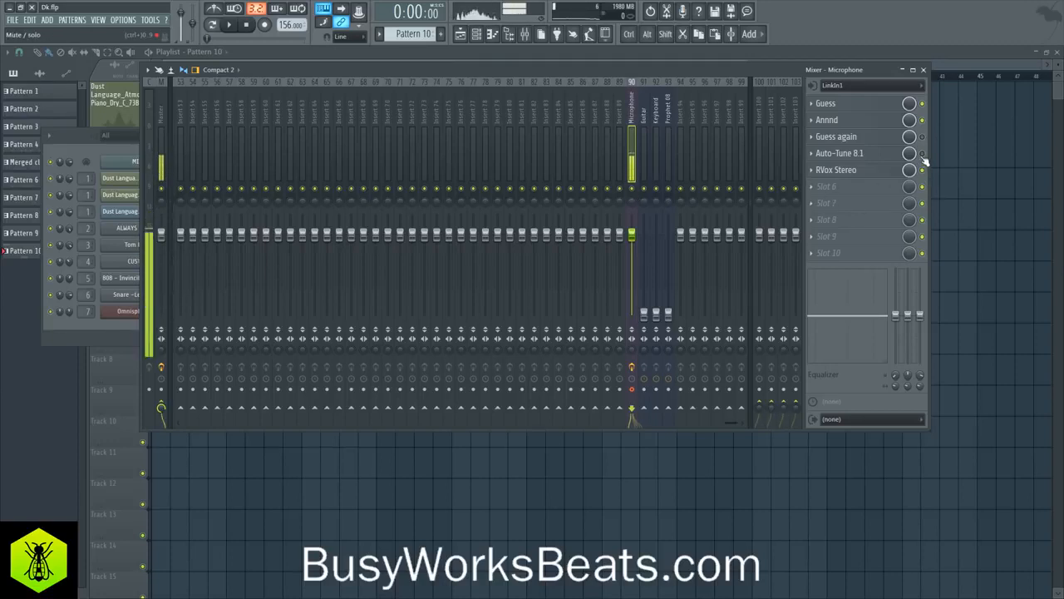
Record a first vocal take over the whole beat into the playlist as an audio clip
{"action": "left_click", "coordinate": [267, 27]}
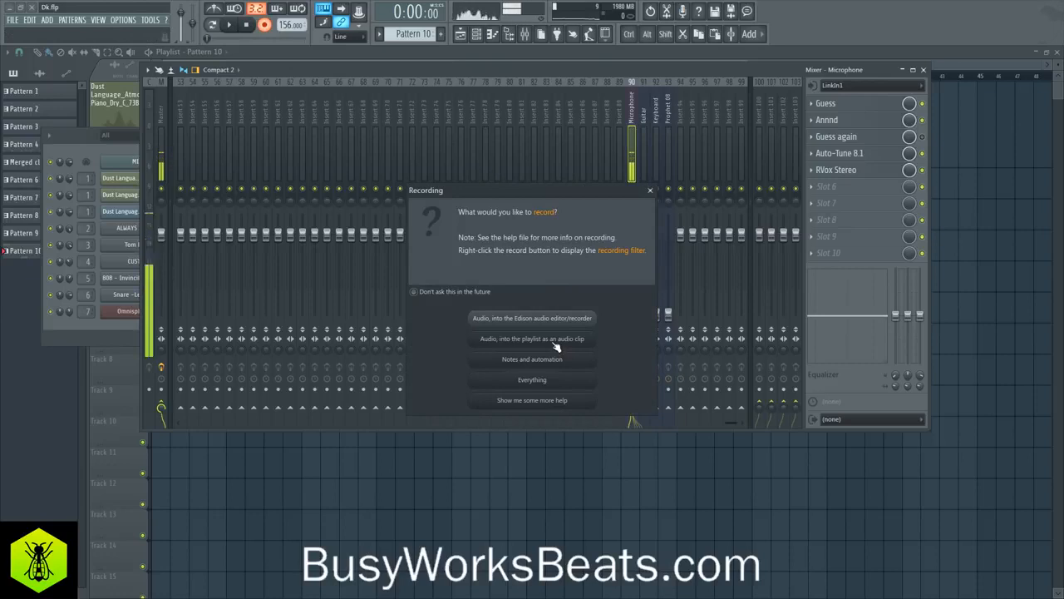
{"action": "left_click", "coordinate": [556, 344]}
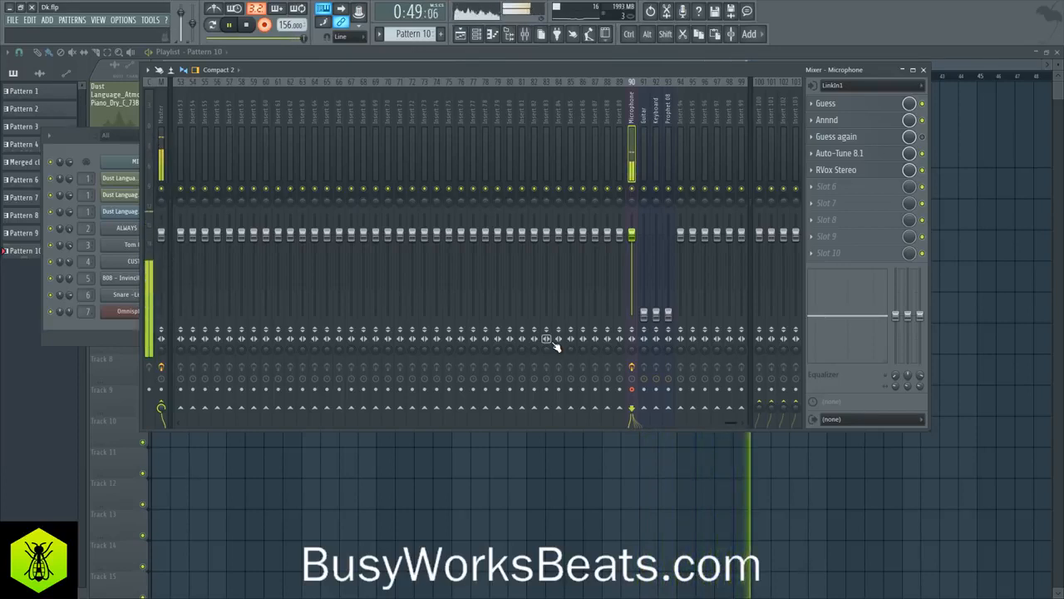
{"action": "key", "text": "space"}
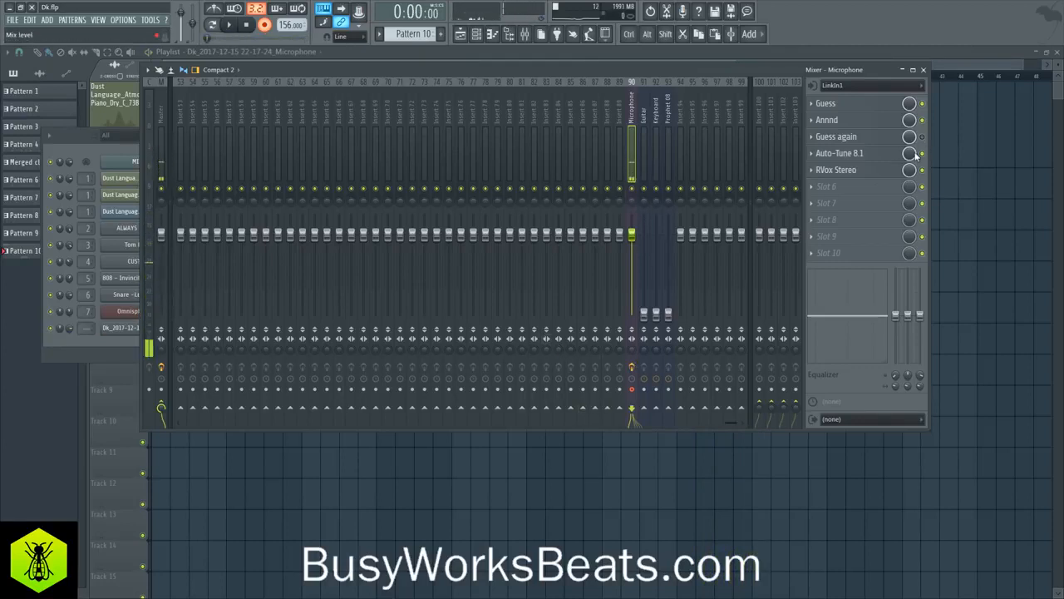
Check and close the Auto-Tune 8.1 and Guess again plug-ins, then mute the first vocal clip in the playlist
{"action": "left_click", "coordinate": [879, 152]}
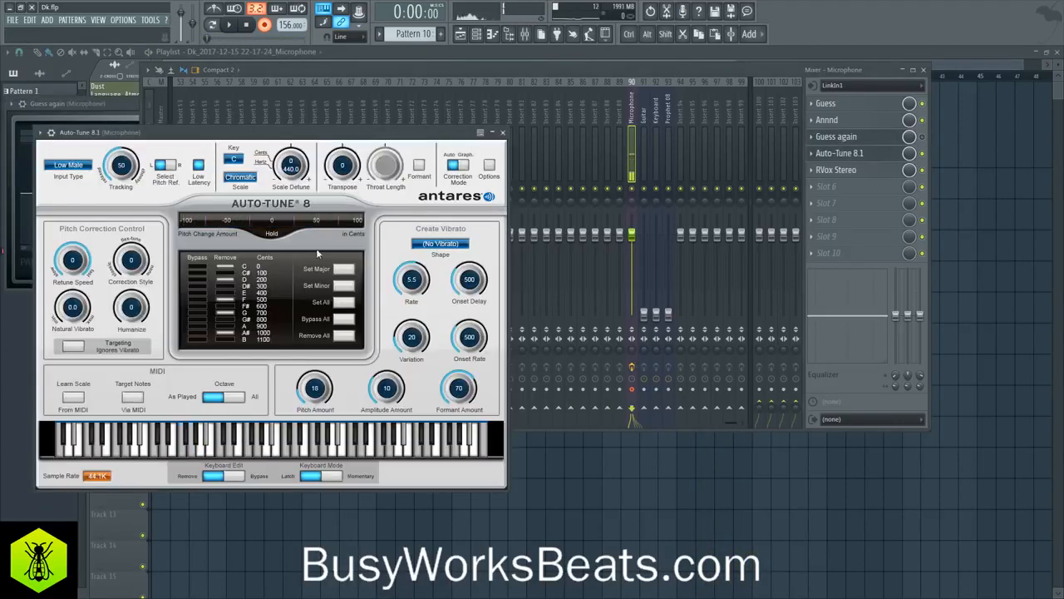
{"action": "left_click", "coordinate": [502, 133]}
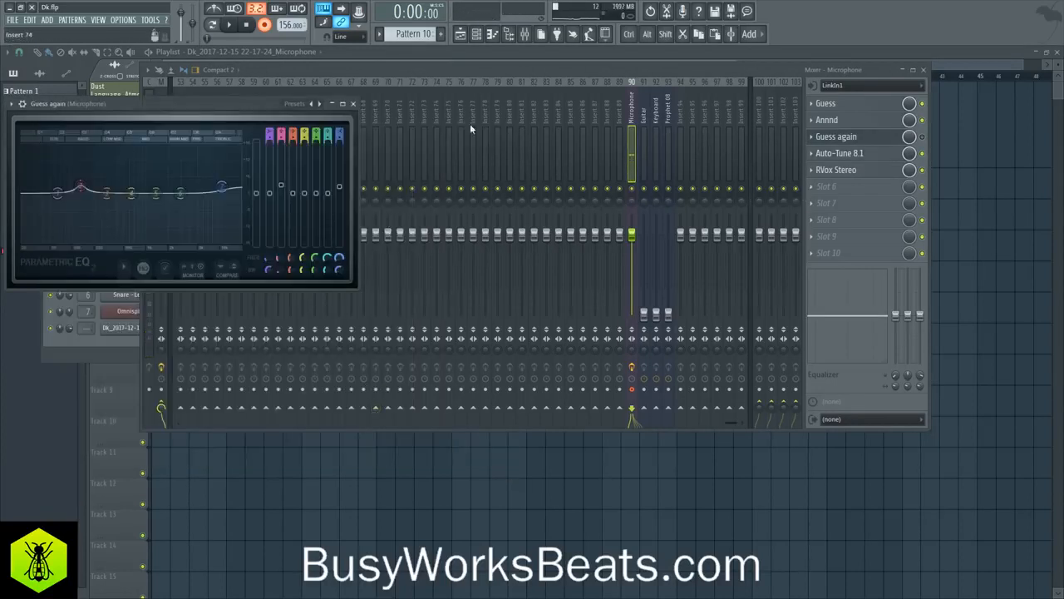
{"action": "left_click", "coordinate": [351, 106]}
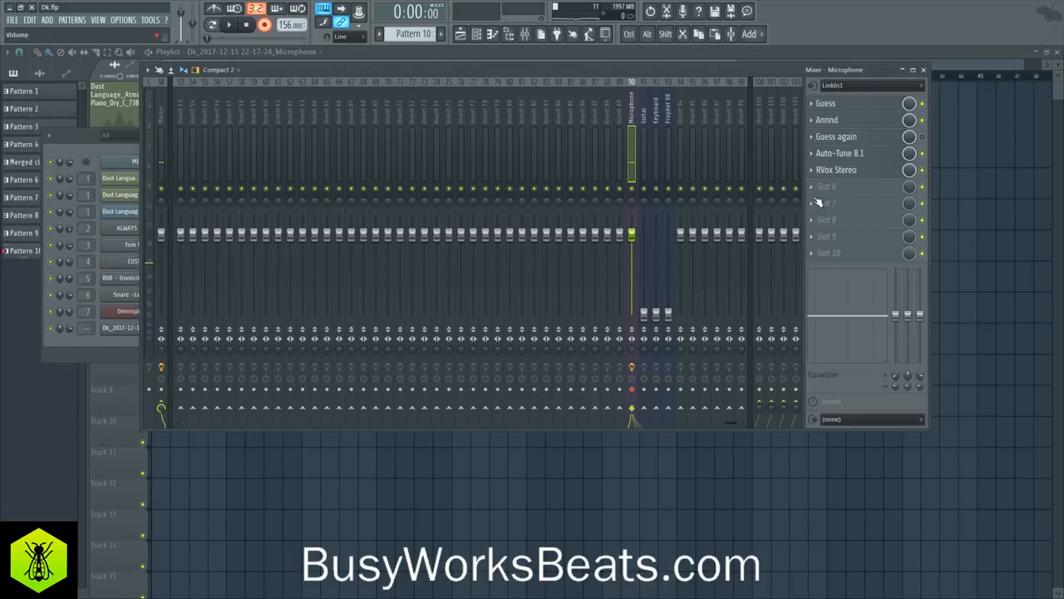
{"action": "left_click", "coordinate": [632, 390]}
{"action": "key", "text": "F5"}
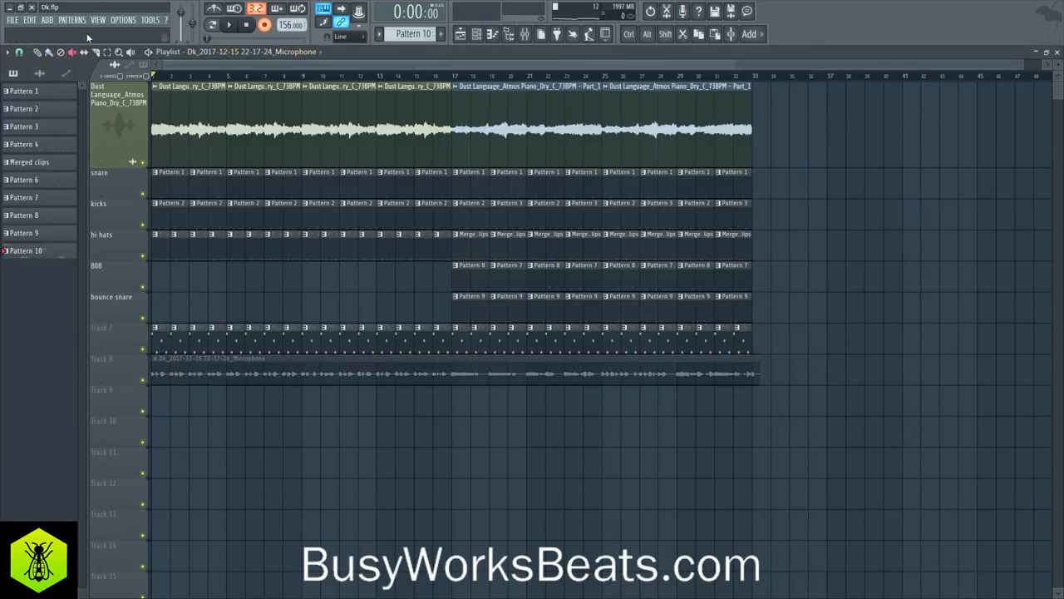
Set the playlist snap to Bar and select the time range from bar 1 to bar 33
{"action": "left_click", "coordinate": [18, 55]}
{"action": "left_click", "coordinate": [29, 221]}
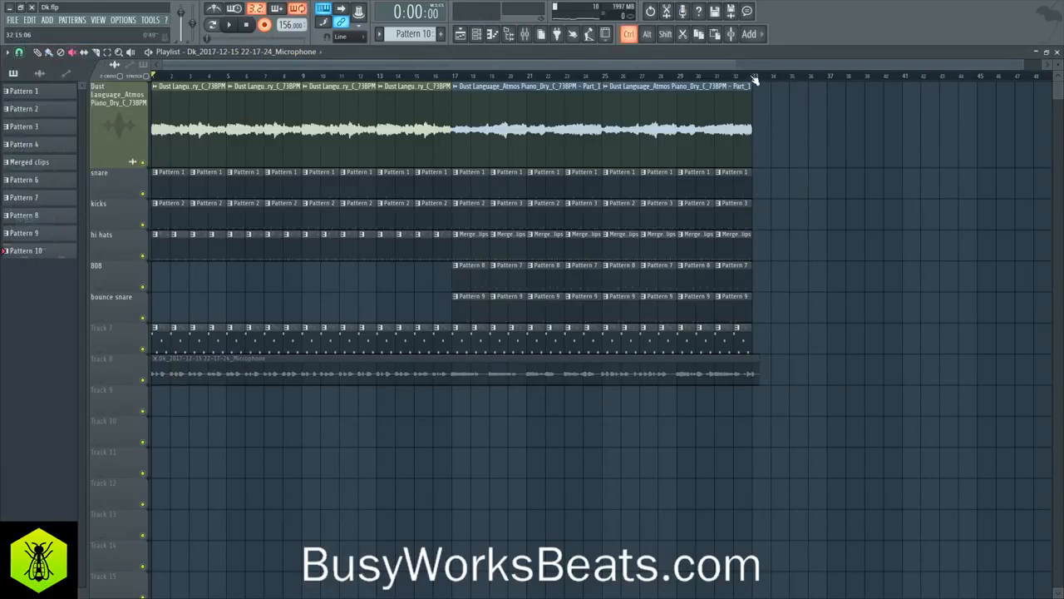
{"action": "left_click_drag", "start_coordinate": [758, 85], "coordinate": [160, 119]}
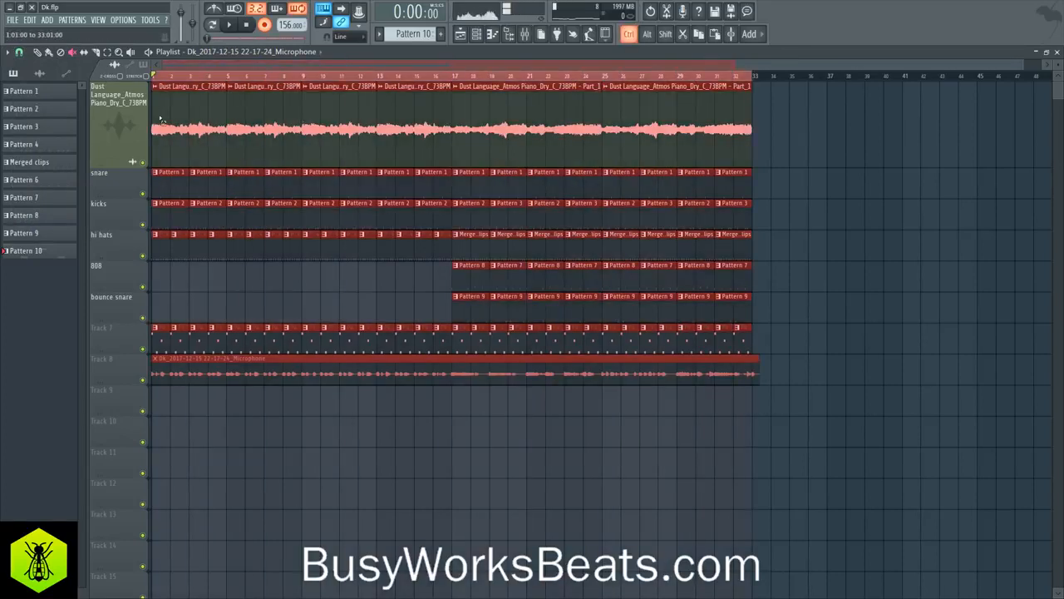
{"action": "left_click", "coordinate": [20, 52]}
{"action": "left_click", "coordinate": [30, 220]}
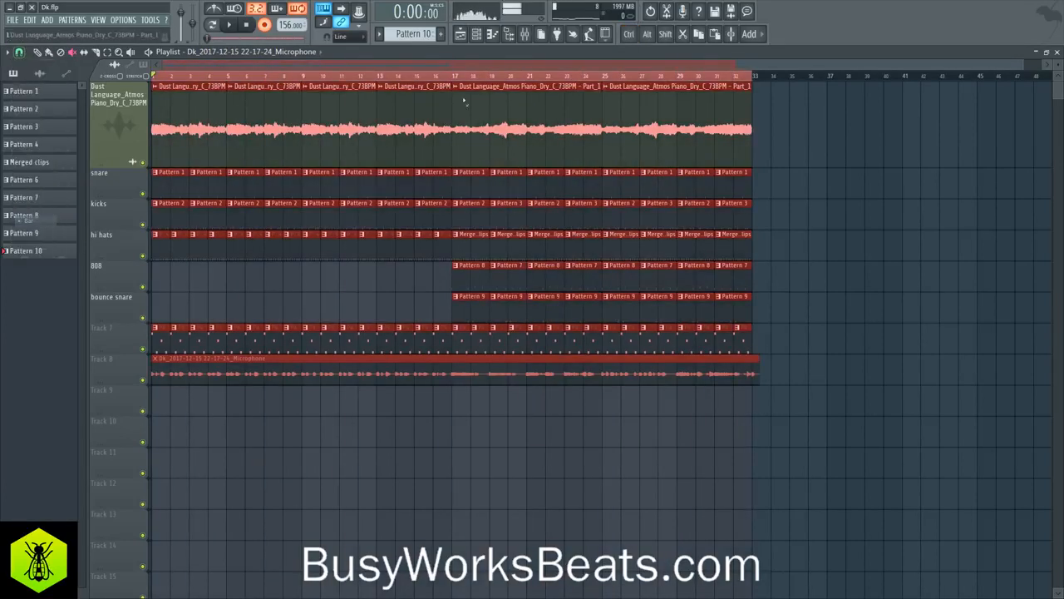
Record another microphone take over the selected range into the playlist as an audio clip, then close the mixer
{"action": "left_click", "coordinate": [539, 37]}
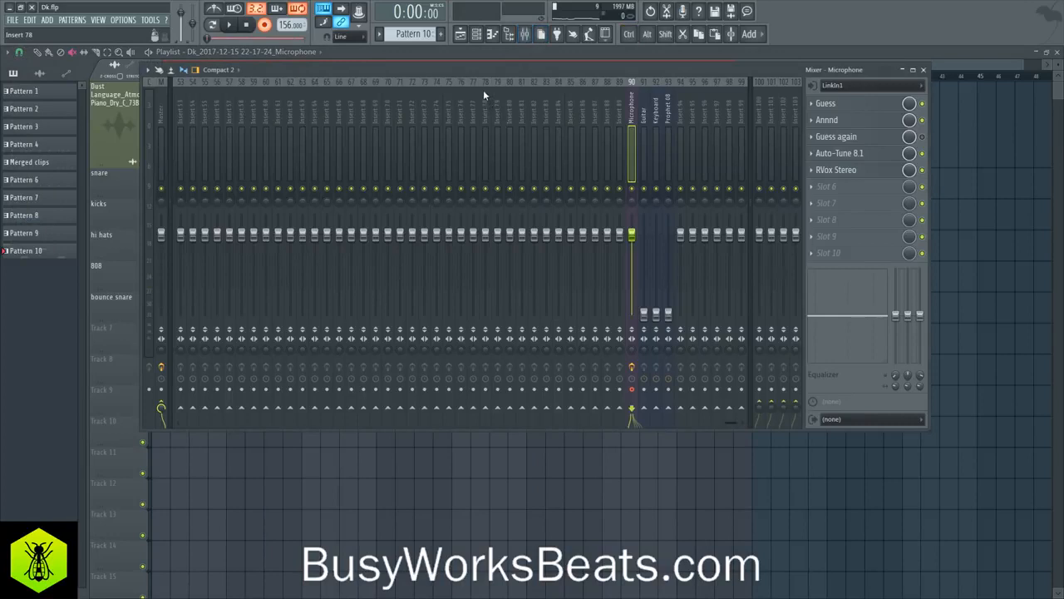
{"action": "left_click", "coordinate": [265, 25]}
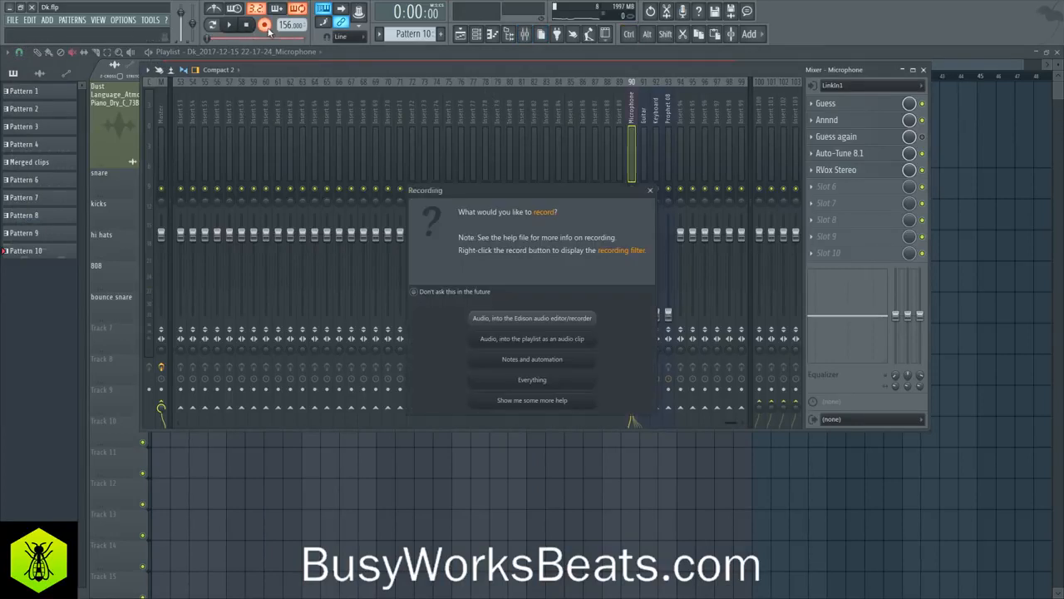
{"action": "left_click", "coordinate": [587, 342]}
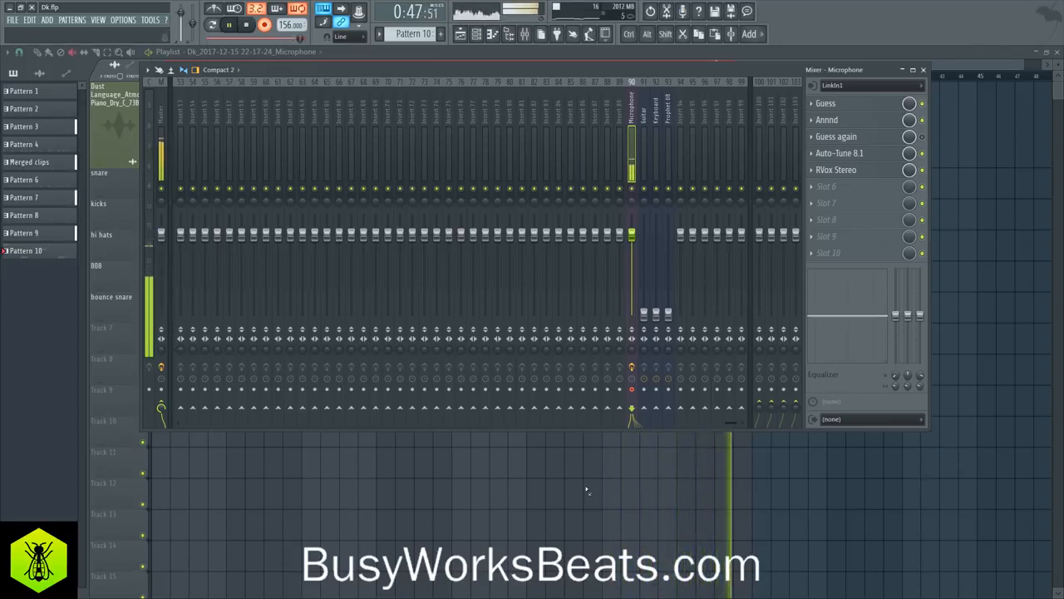
{"action": "key", "text": "space"}
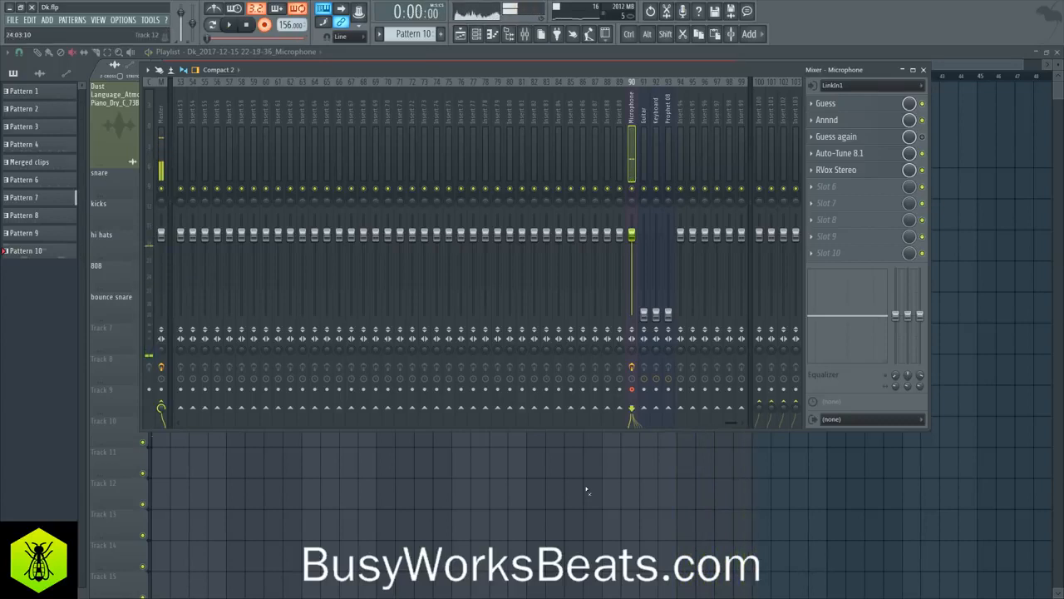
{"action": "key", "text": "F9"}
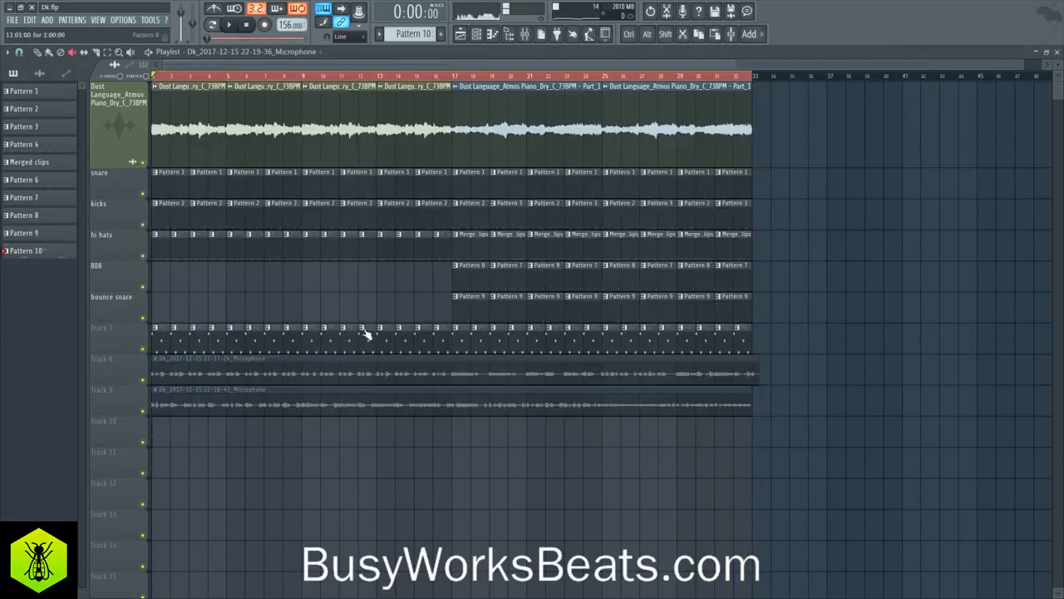
Play back the track 9 vocal take with the beat, check the Microphone track in the mixer, and save the project
{"action": "key", "text": "space"}
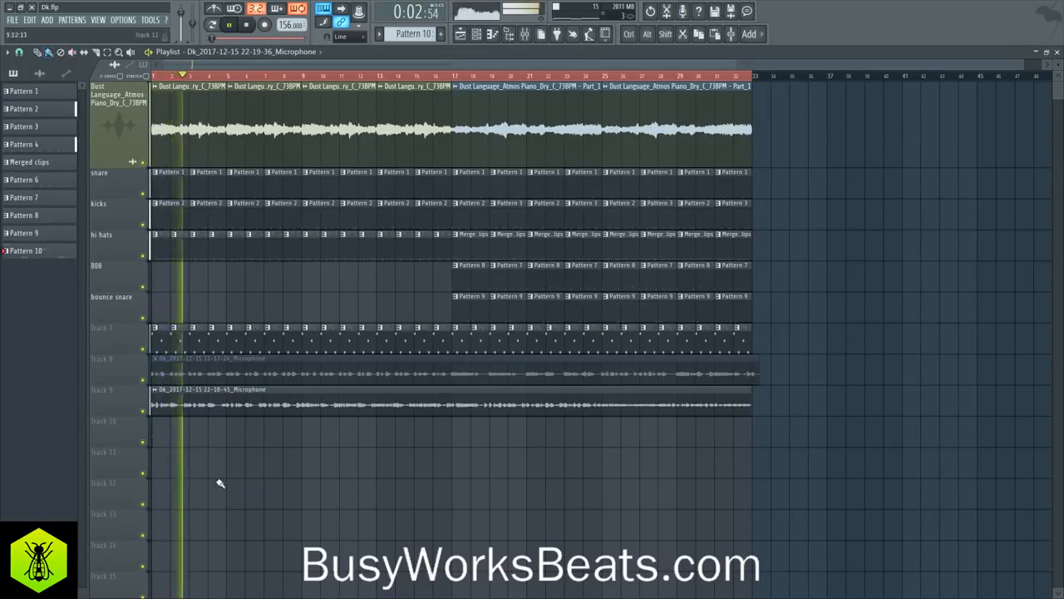
{"action": "key", "text": "space"}
{"action": "key", "text": "ctrl+s"}
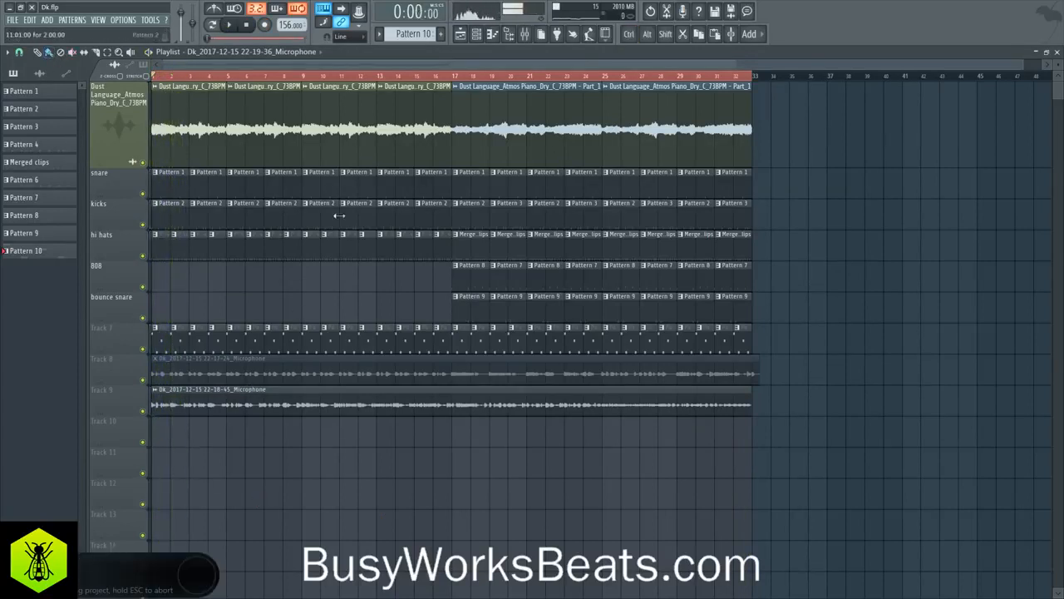
{"action": "left_click", "coordinate": [529, 35]}
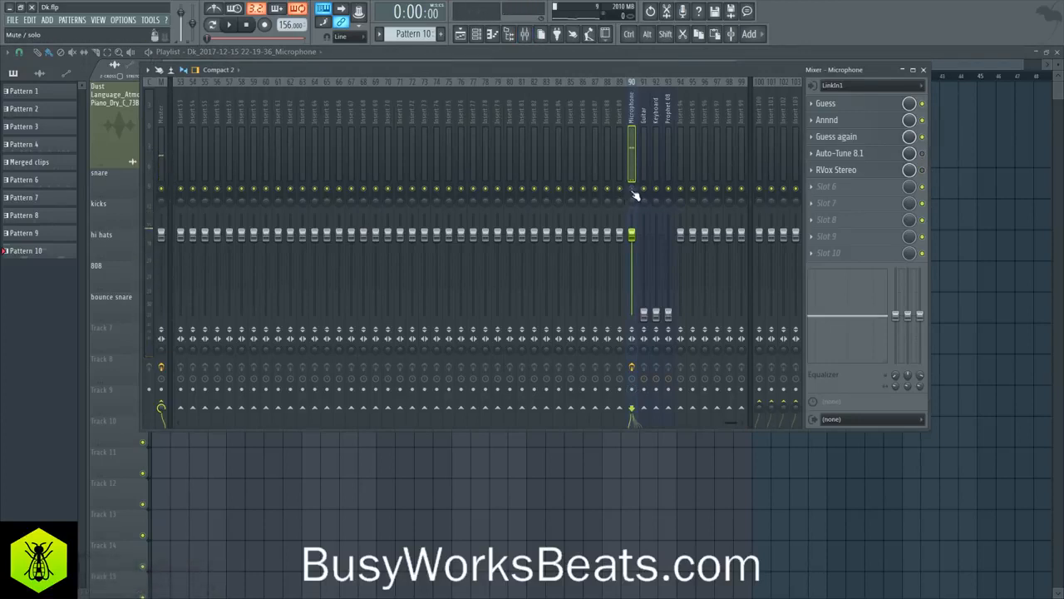
{"action": "key", "text": "F9"}
{"action": "key", "text": "ctrl+s"}
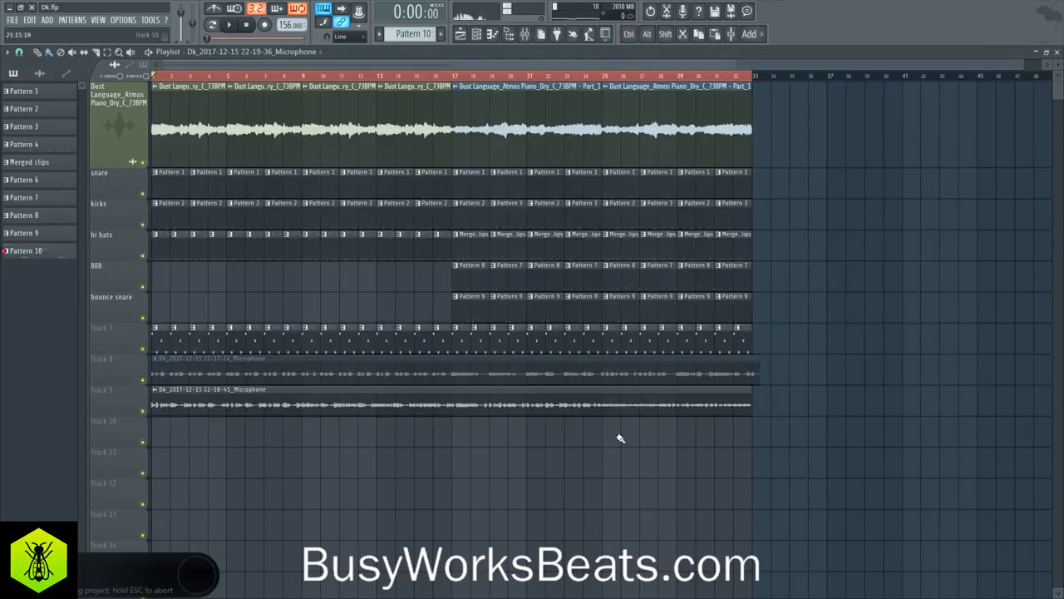
With the playlist snap at Bar, trim the muted track 8 vocal clip at bar 33 and start playback
{"action": "left_click", "coordinate": [19, 52]}
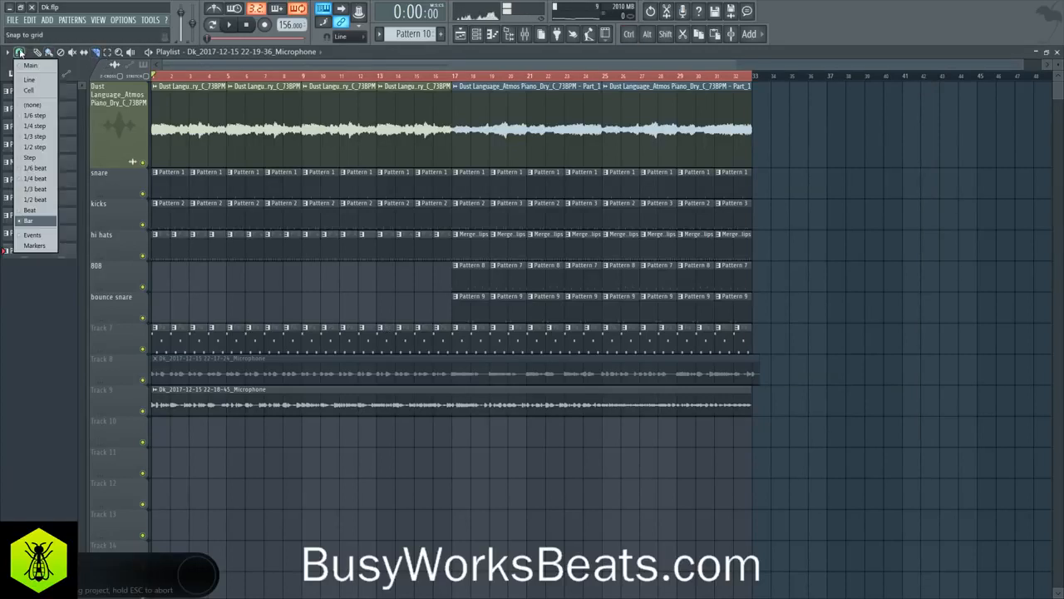
{"action": "left_click", "coordinate": [29, 221]}
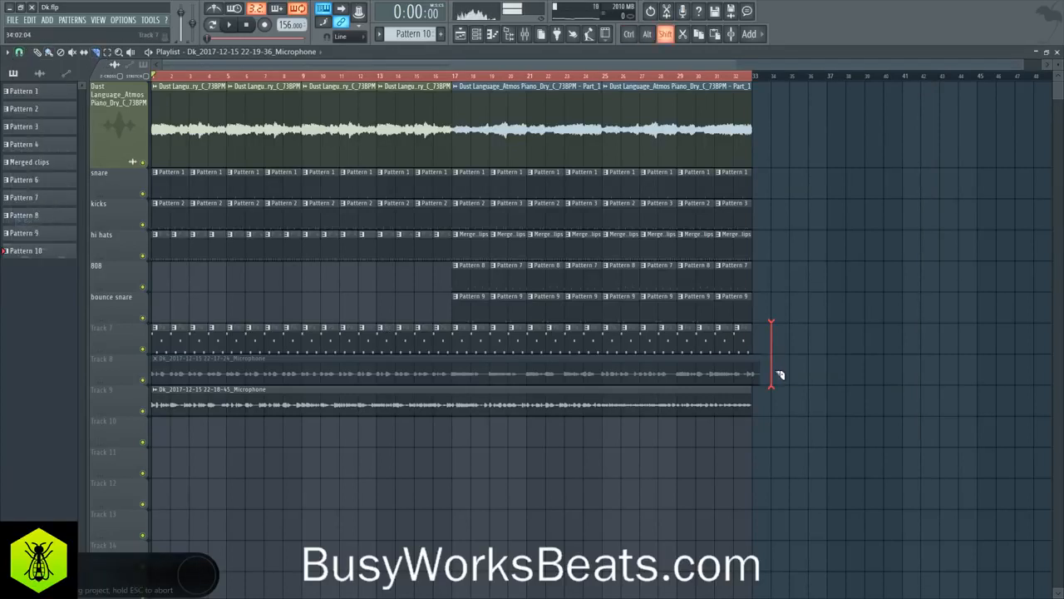
{"action": "key", "text": "space"}
Route the audio channel of the second microphone take to mixer track 8 and select Insert 8
{"action": "left_click", "coordinate": [524, 33]}
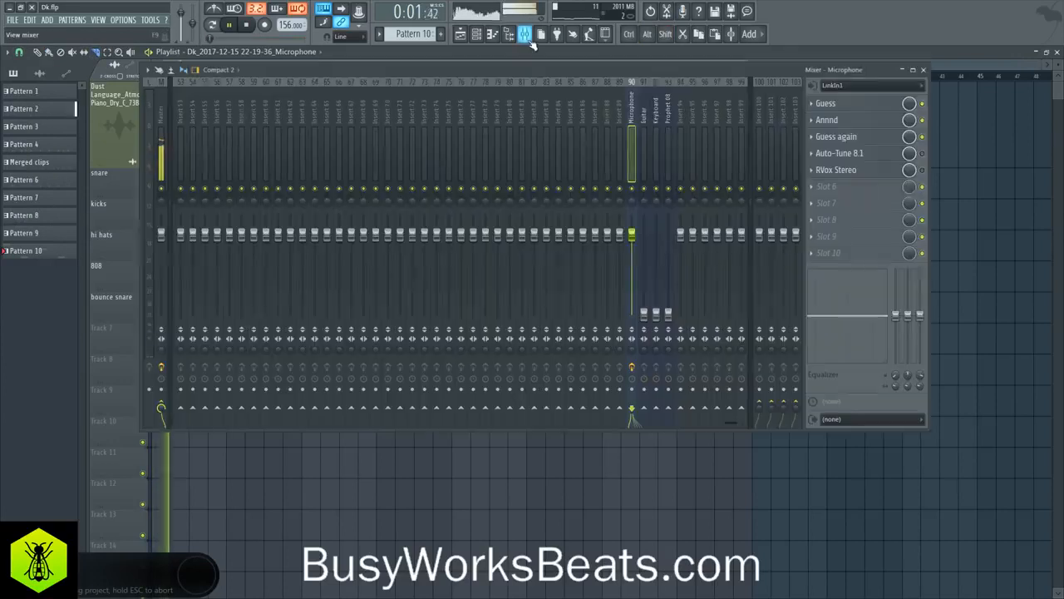
{"action": "left_click", "coordinate": [478, 34]}
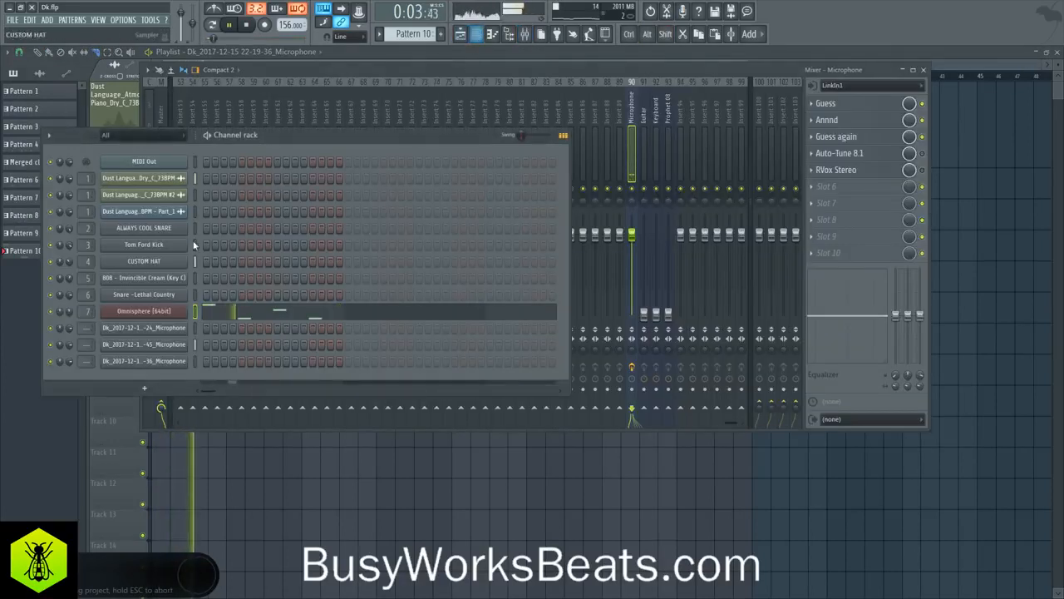
{"action": "left_click_drag", "start_coordinate": [88, 346], "coordinate": [88, 320]}
{"action": "left_click", "coordinate": [259, 98]}
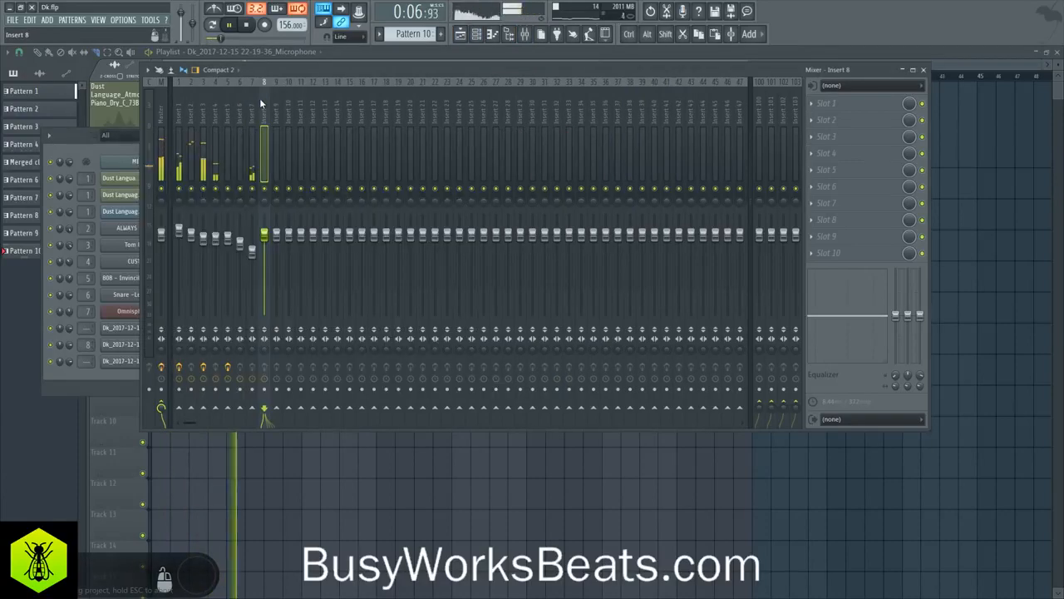
Load Fruity Delay 3 in Insert 8's first effect slot with a lowered wet output, and adjust the insert's volume
{"action": "left_click", "coordinate": [862, 104]}
{"action": "left_click", "coordinate": [162, 52]}
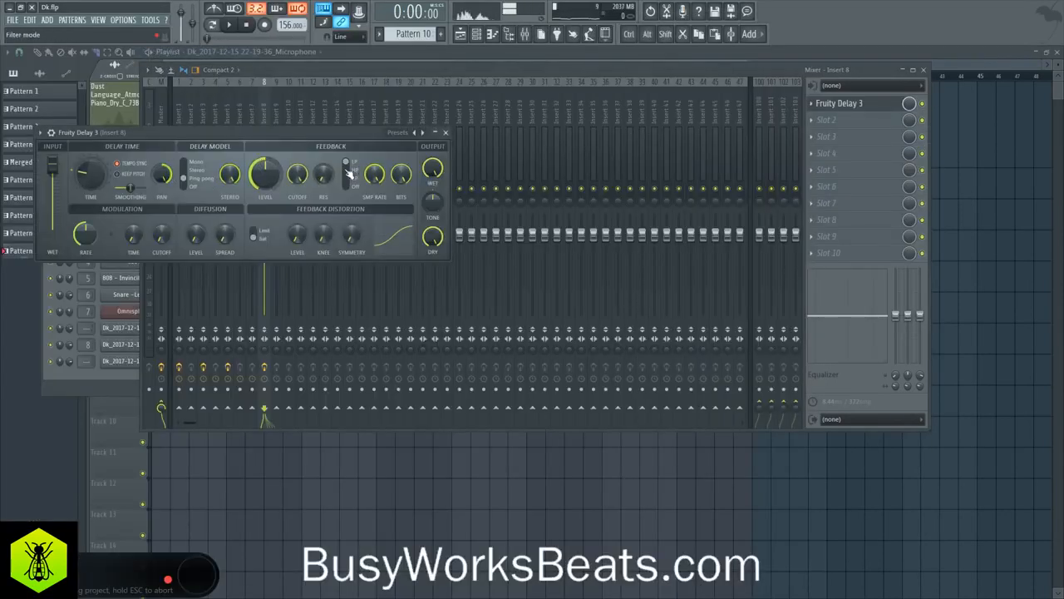
{"action": "key", "text": "space"}
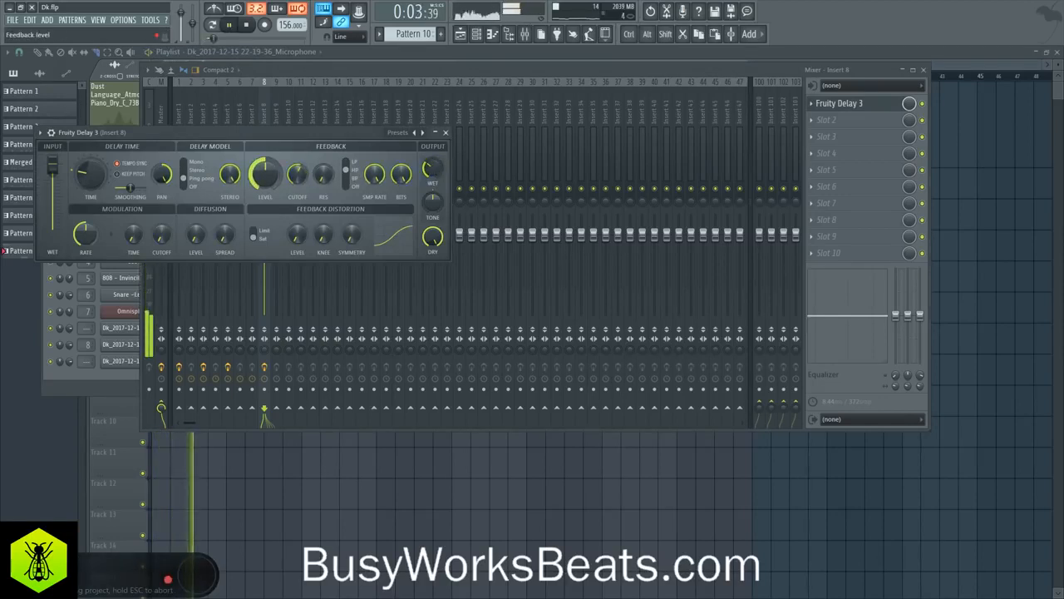
{"action": "left_click", "coordinate": [446, 132]}
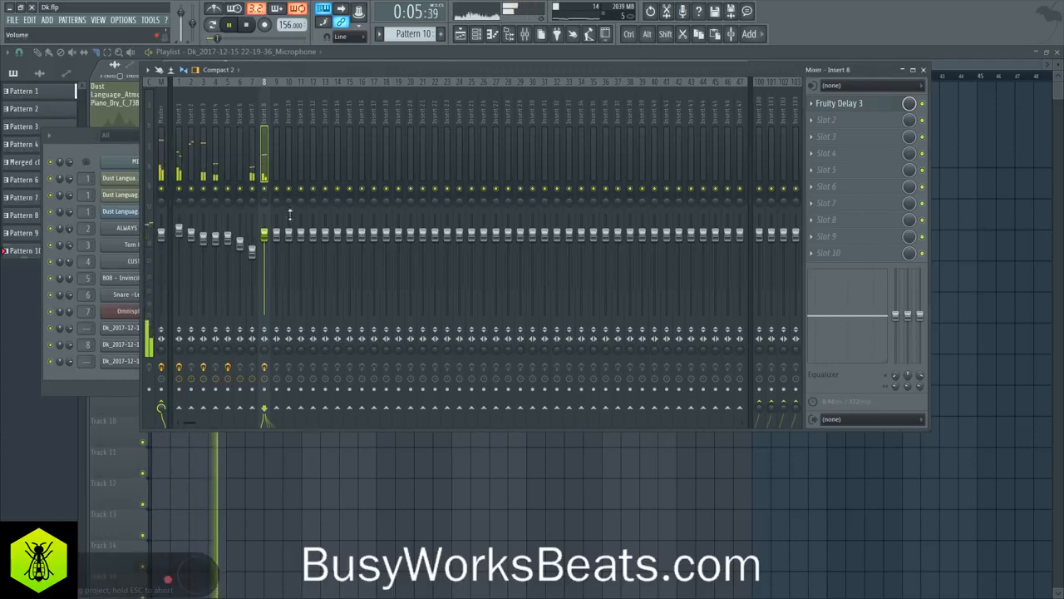
{"action": "left_click_drag", "start_coordinate": [266, 237], "coordinate": [267, 235]}
{"action": "key", "text": "F9"}
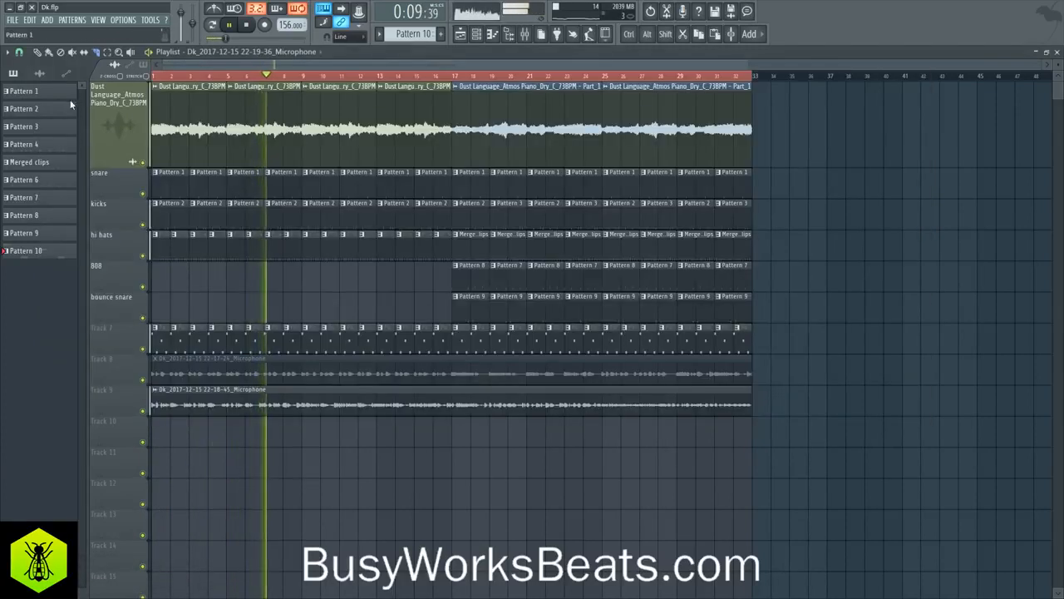
With the playlist snap at Bar, slice the track 9 vocal clip at bar 17
{"action": "left_click", "coordinate": [18, 52]}
{"action": "left_click", "coordinate": [19, 52]}
{"action": "left_click", "coordinate": [18, 53]}
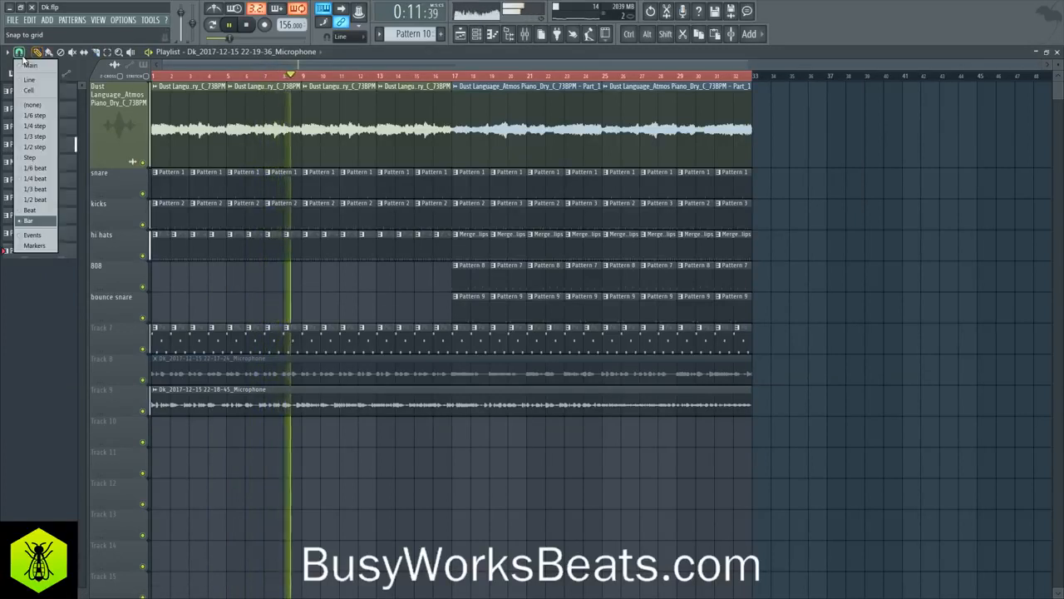
{"action": "left_click", "coordinate": [261, 444]}
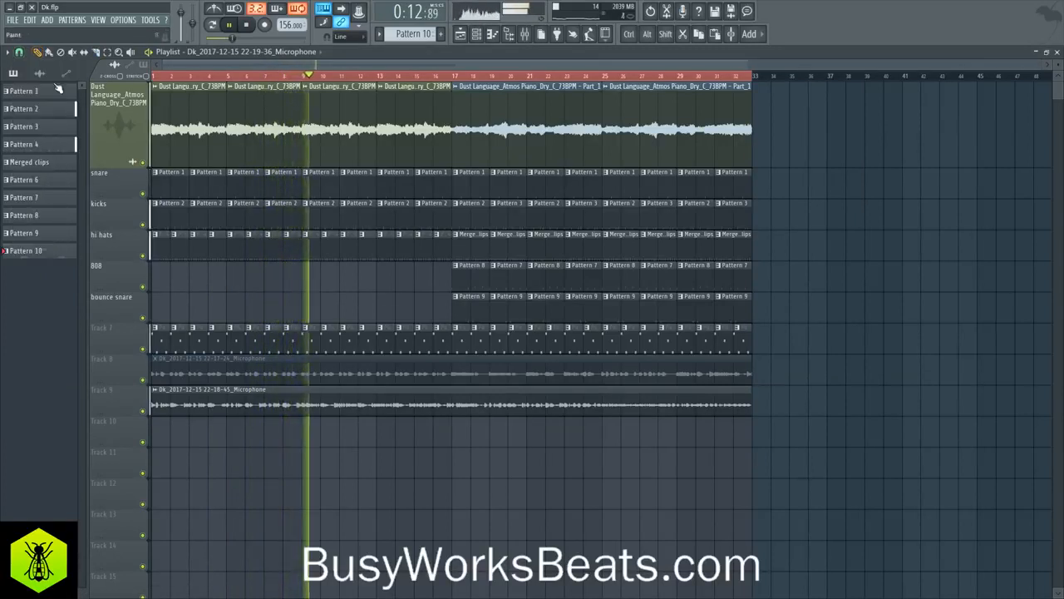
{"action": "left_click", "coordinate": [19, 52]}
{"action": "left_click", "coordinate": [57, 217]}
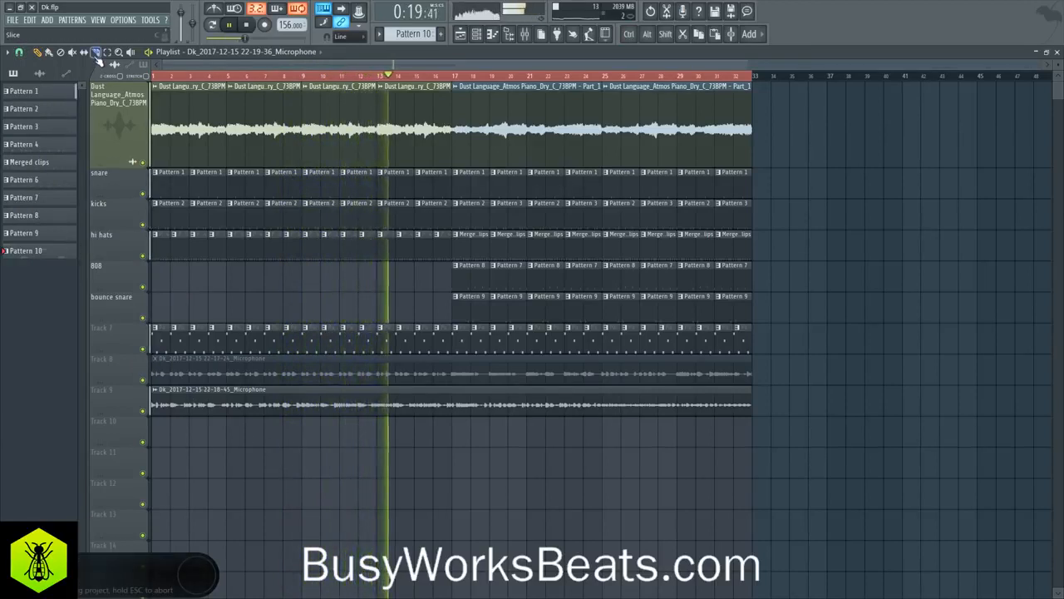
{"action": "left_click", "coordinate": [19, 53]}
{"action": "left_click", "coordinate": [33, 222]}
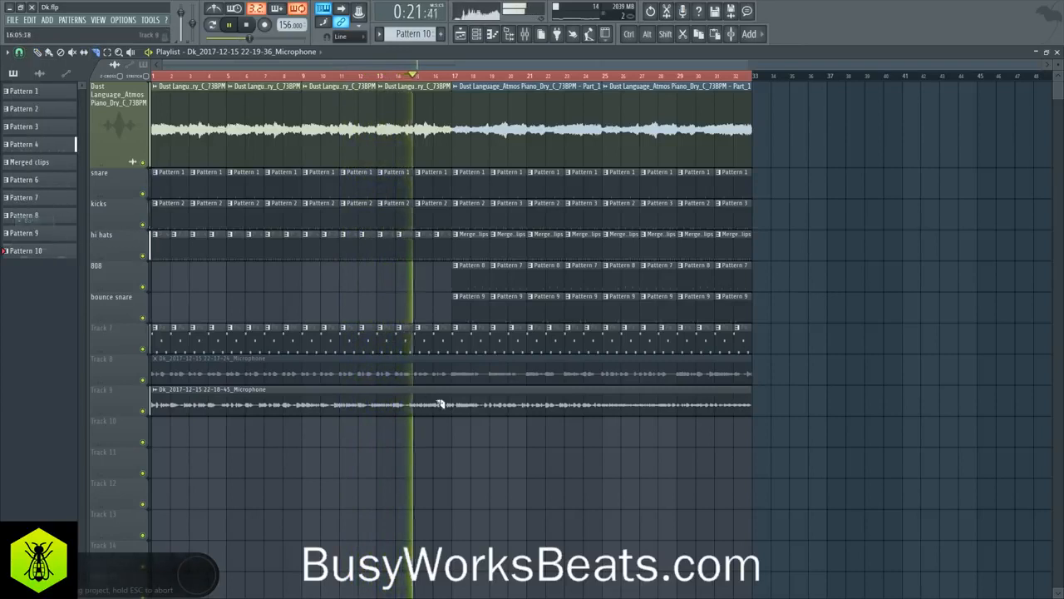
{"action": "left_click", "coordinate": [454, 409], "text": "shift"}
Try to replace the track 9 vocal from bar 17 onward with a copy of its first half
{"action": "left_click", "coordinate": [38, 52]}
{"action": "right_click", "coordinate": [487, 409]}
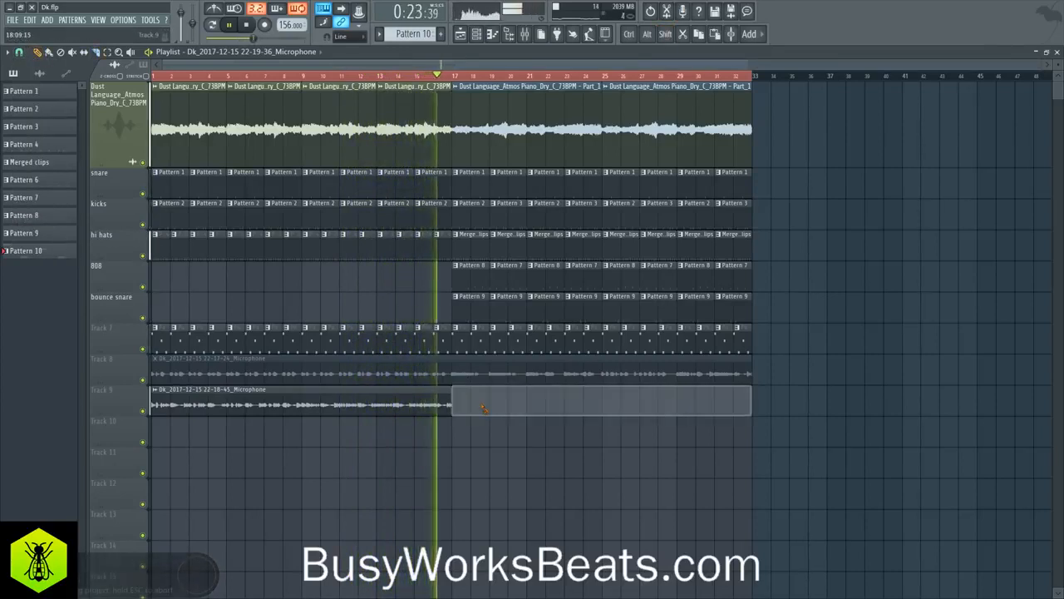
{"action": "left_click_drag", "start_coordinate": [404, 405], "coordinate": [705, 405]}
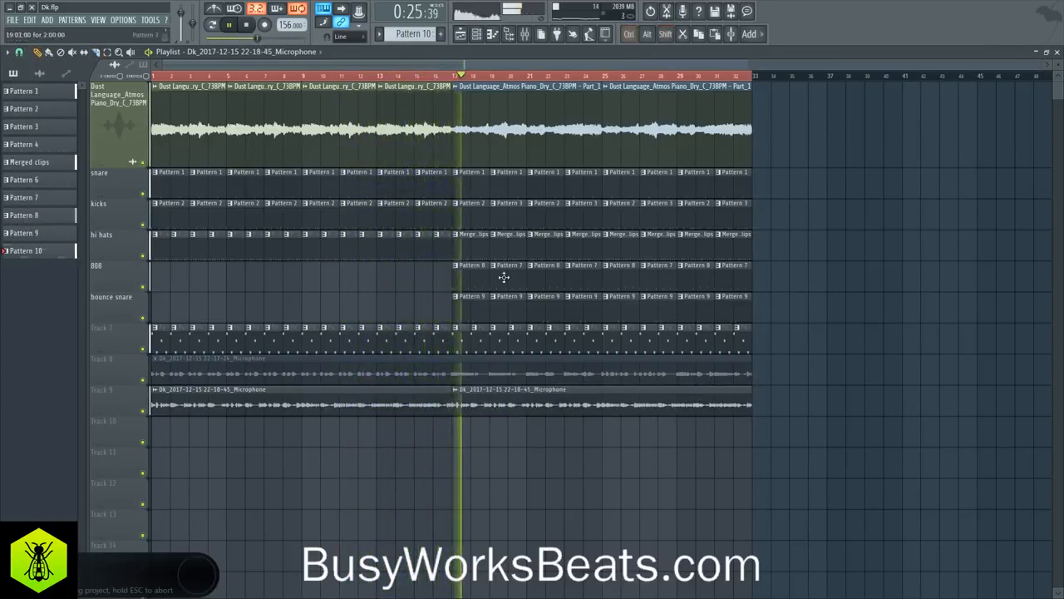
Stop playback and undo the cloning and deletion of the track 9 vocal clips
{"action": "key", "text": "space"}
{"action": "right_click", "coordinate": [504, 407]}
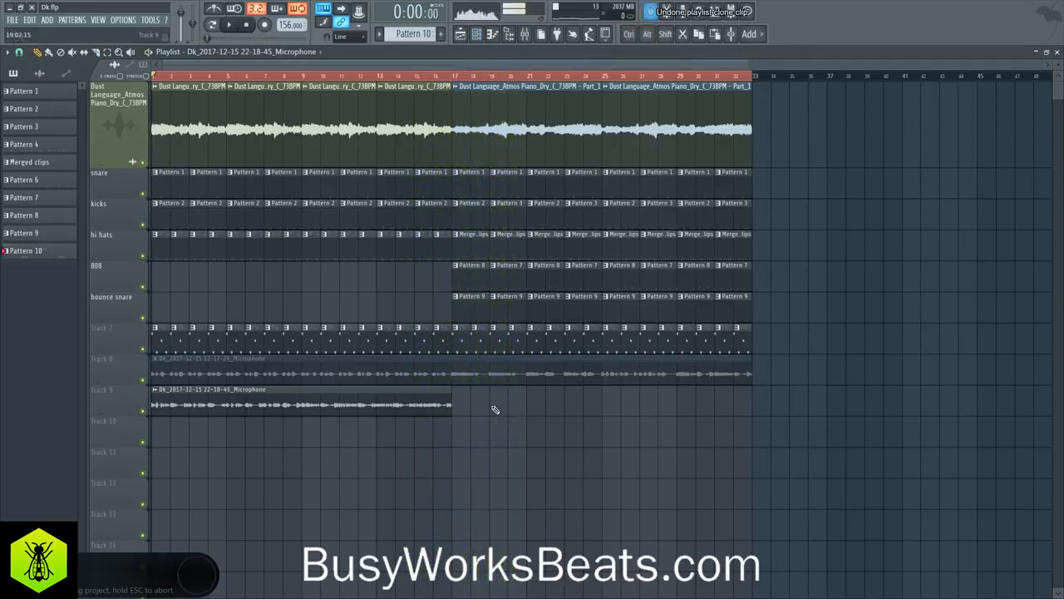
{"action": "key", "text": "ctrl+z"}
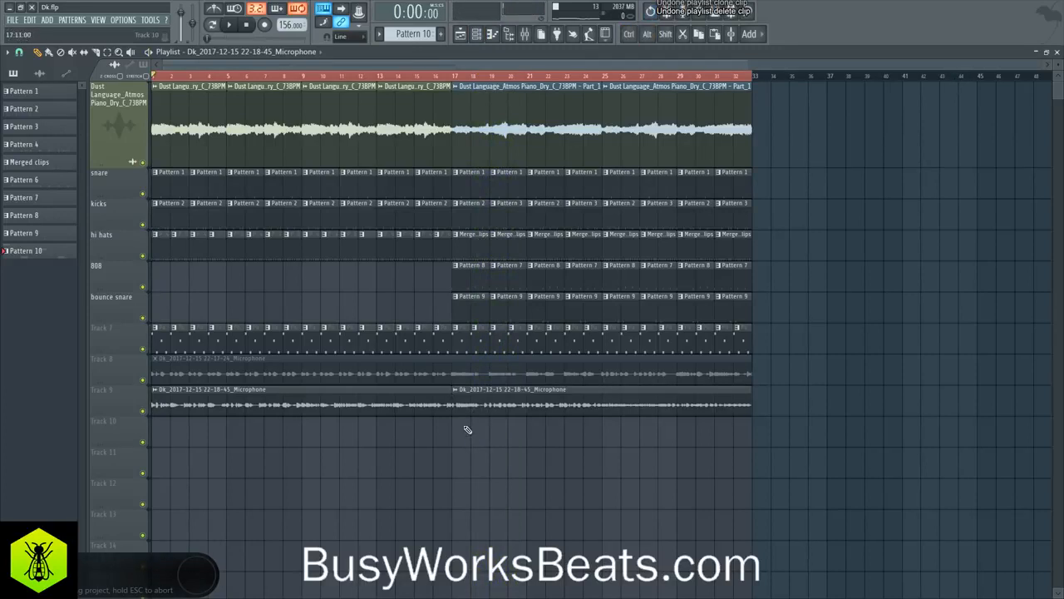
Play the beat from bar 17, raise Insert 8's volume to 103% (0.6 dB), and save the project
{"action": "left_click", "coordinate": [457, 75]}
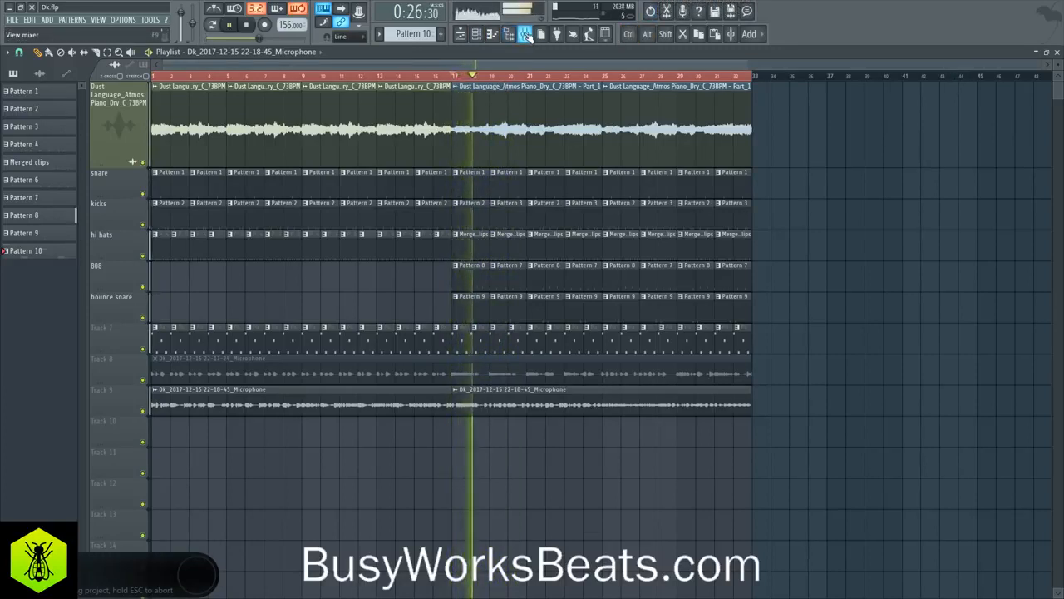
{"action": "left_click", "coordinate": [527, 35]}
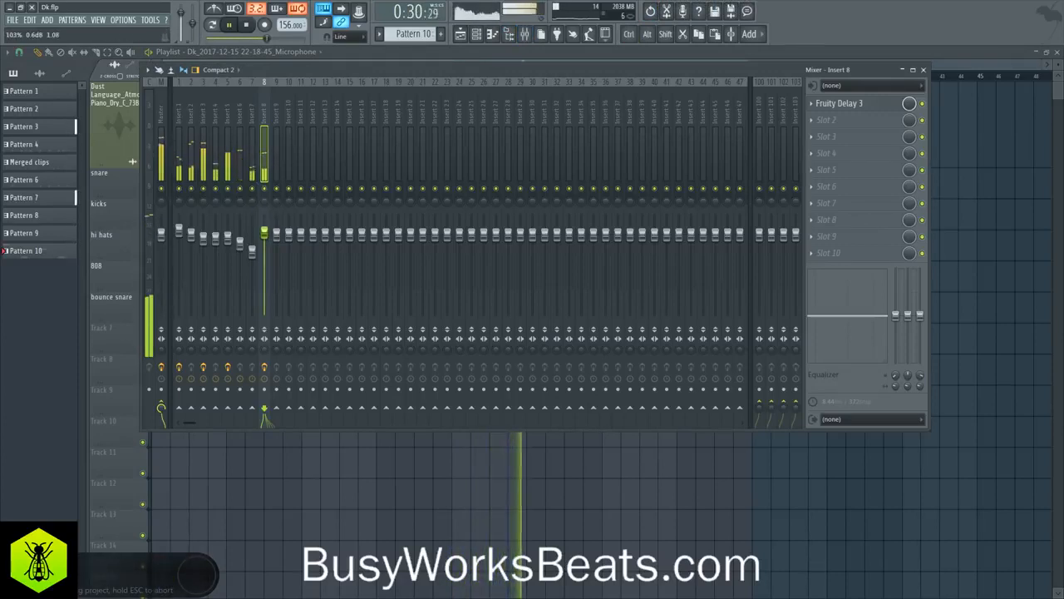
{"action": "key", "text": "F9"}
{"action": "key", "text": "ctrl+s"}
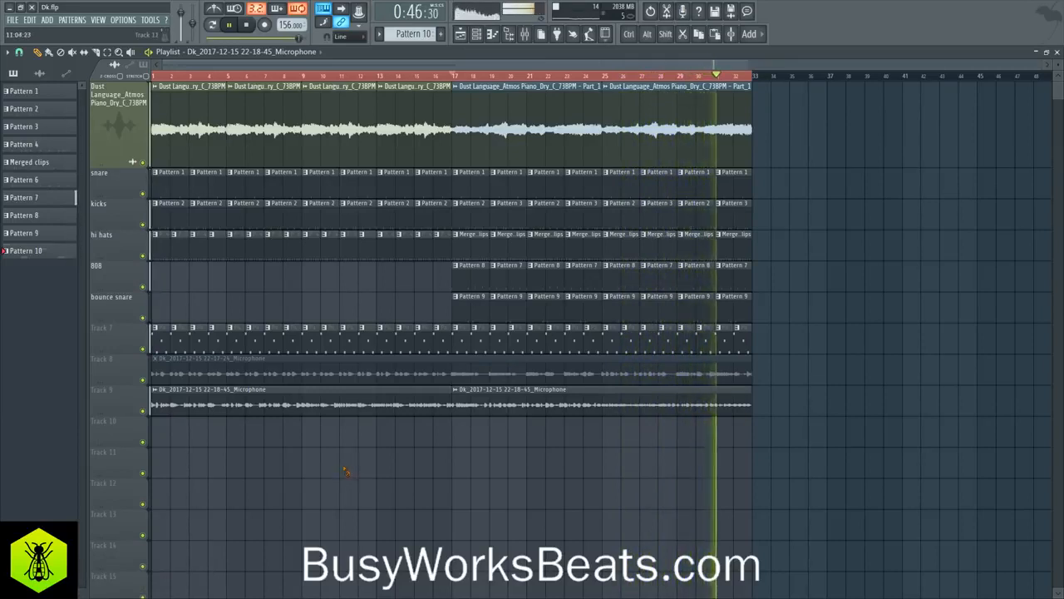
{"action": "key", "text": "ctrl+s"}
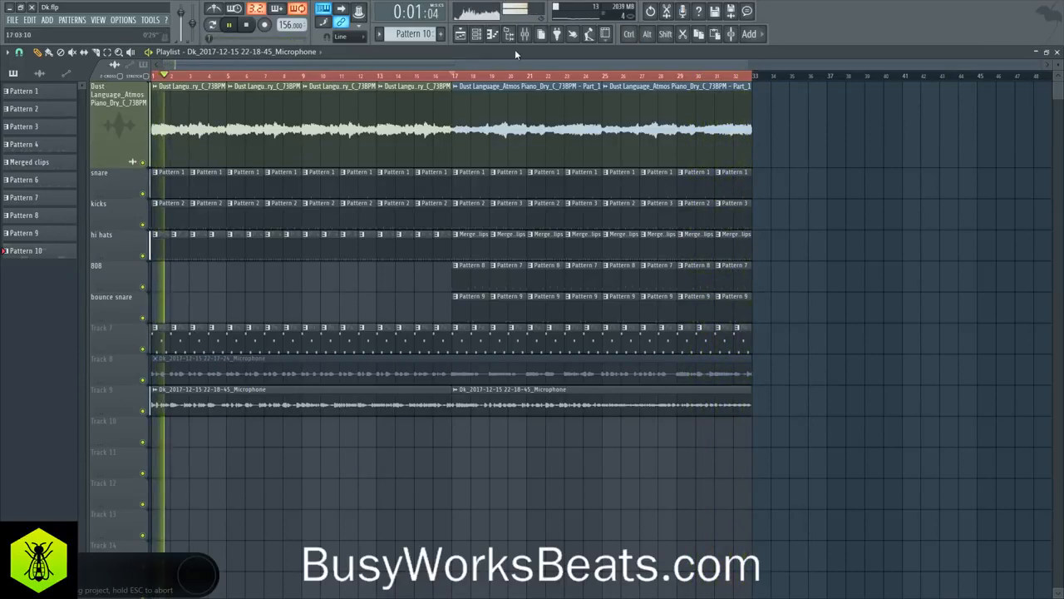
Review the Microphone track's effects in the mixer, then clear the time selection in the playlist
{"action": "key", "text": "F9"}
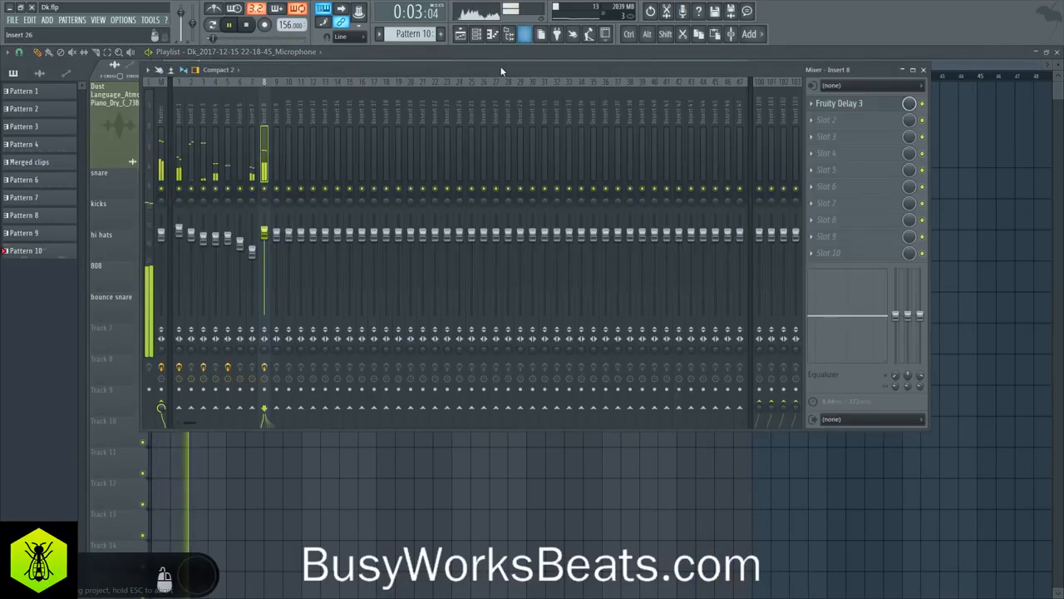
{"action": "scroll", "coordinate": [271, 111], "scroll_direction": "down", "scroll_amount": 15}
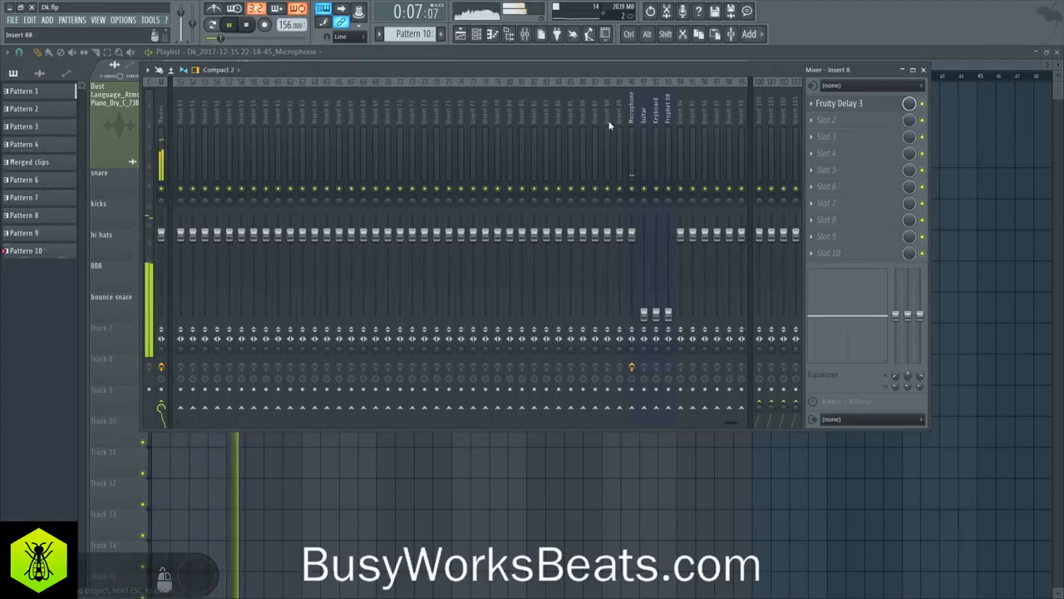
{"action": "left_click", "coordinate": [630, 116]}
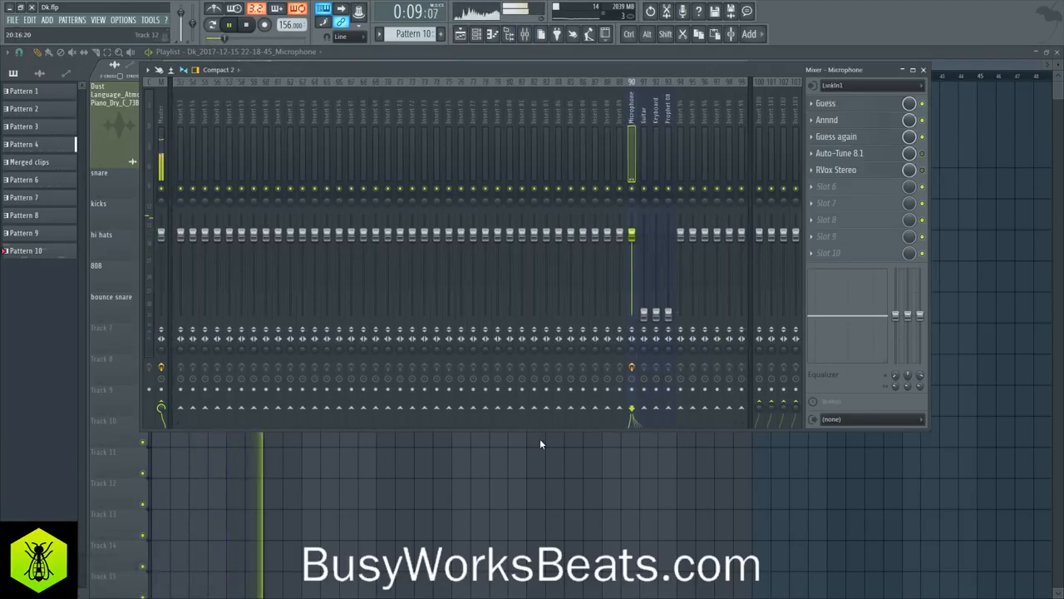
{"action": "key", "text": "F9"}
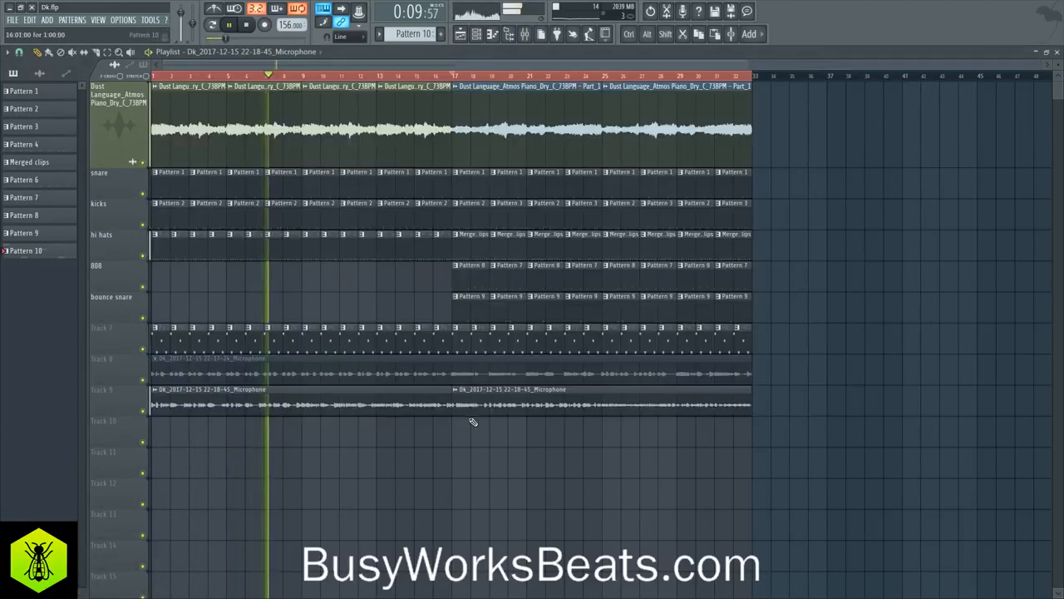
{"action": "left_click", "coordinate": [533, 38]}
{"action": "right_click", "coordinate": [566, 454]}
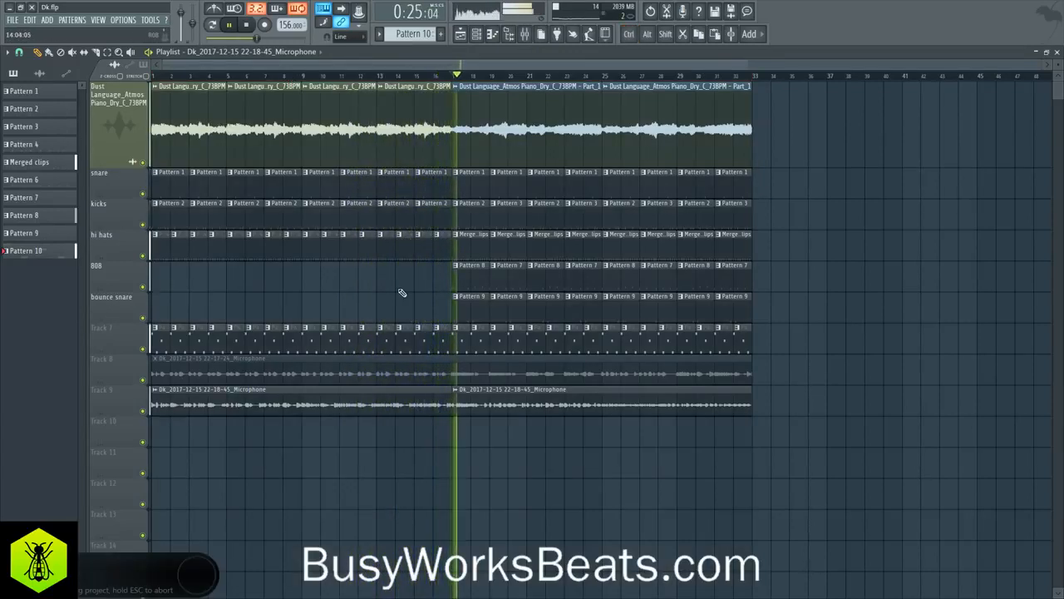
Rename playlist track 9 as vocals
{"action": "right_click", "coordinate": [129, 403]}
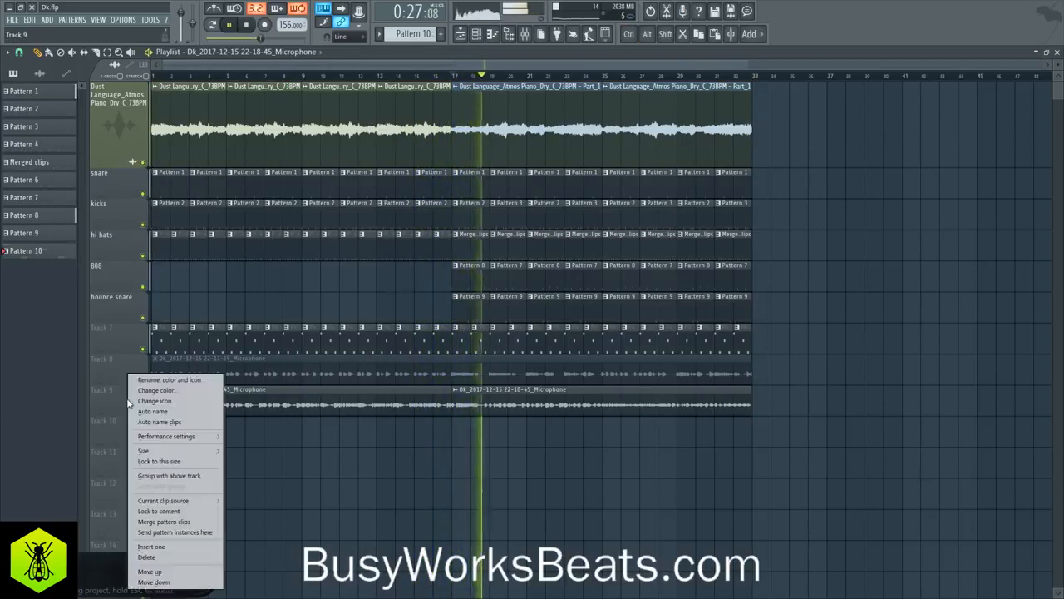
{"action": "left_click", "coordinate": [140, 379]}
{"action": "type", "text": "vocals"}
{"action": "key", "text": "Return"}
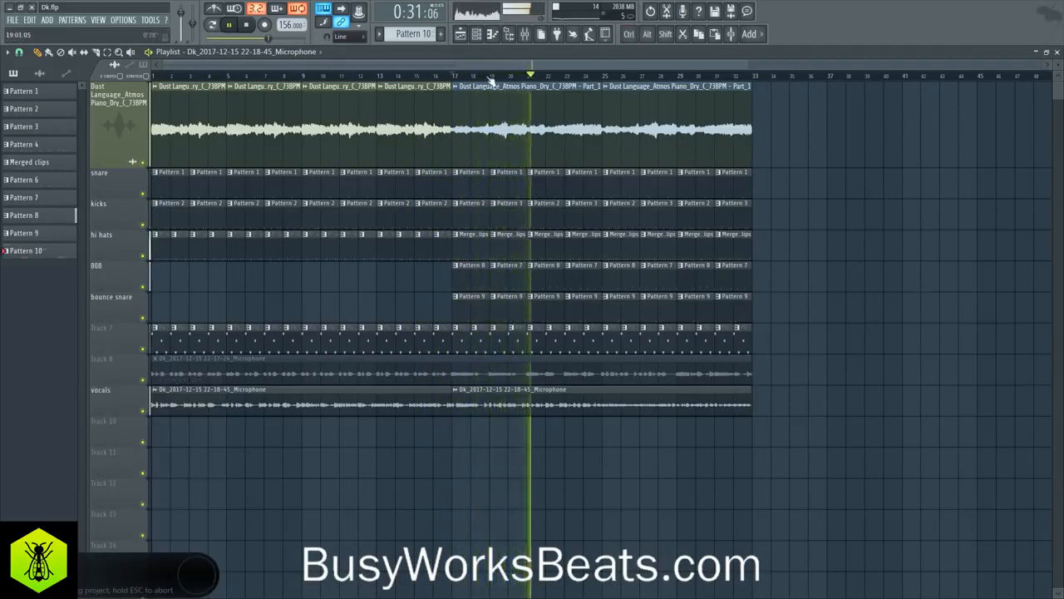
Stop playback and load Ozone 8 Imager in the first effect slot of the Master track
{"action": "left_click", "coordinate": [524, 35]}
{"action": "left_click", "coordinate": [162, 113]}
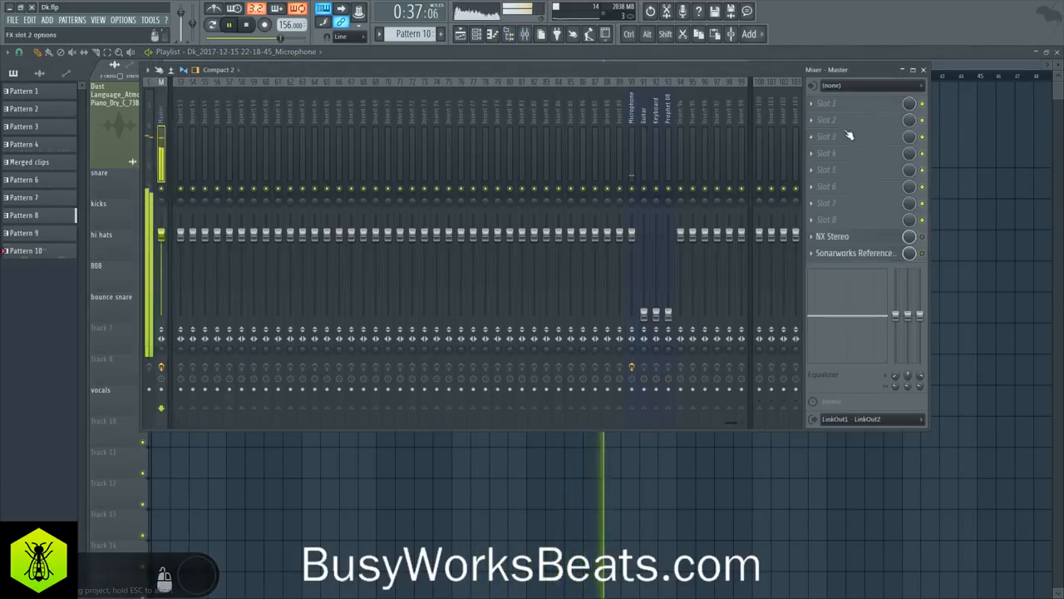
{"action": "key", "text": "space"}
{"action": "left_click", "coordinate": [835, 106]}
{"action": "mouse_move", "coordinate": [834, 118]}
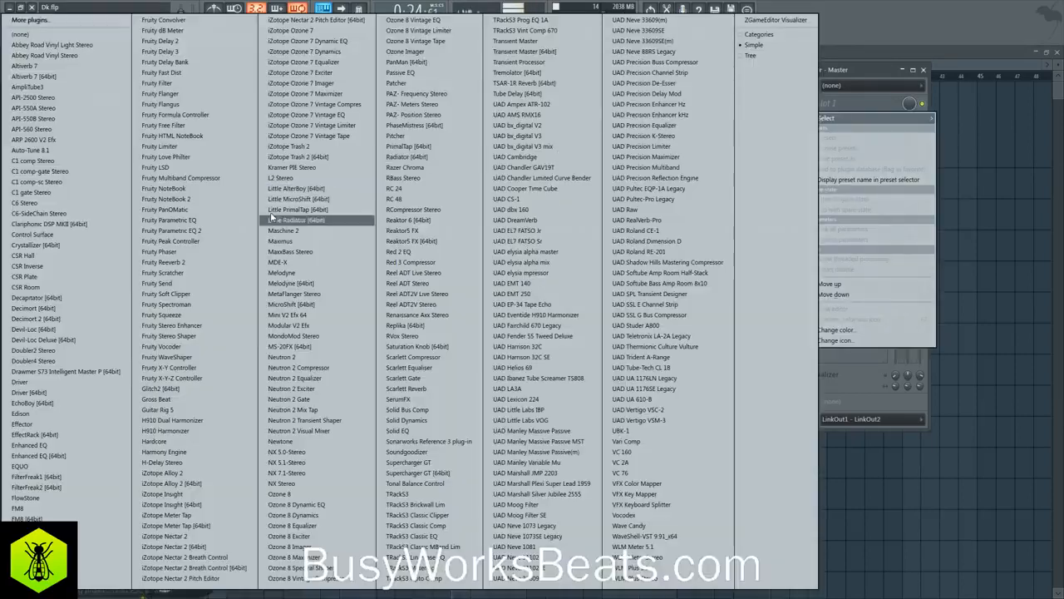
{"action": "left_click", "coordinate": [330, 547]}
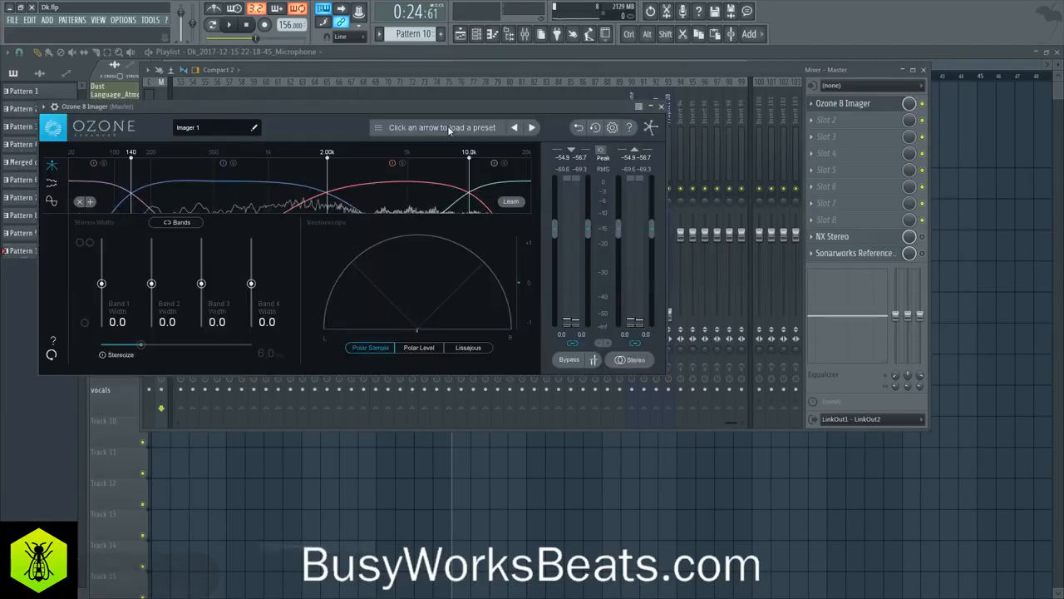
Play the beat and set the Band 1 stereo width to -100 in the Master's Ozone 8 Imager
{"action": "key", "text": "space"}
{"action": "key", "text": "space"}
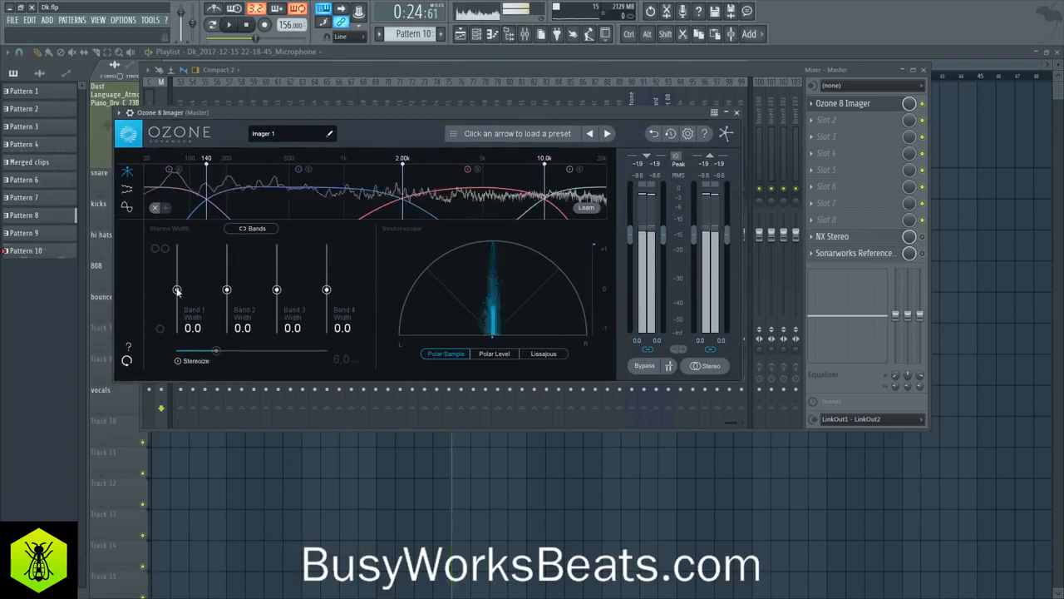
{"action": "left_click_drag", "start_coordinate": [181, 284], "coordinate": [184, 343]}
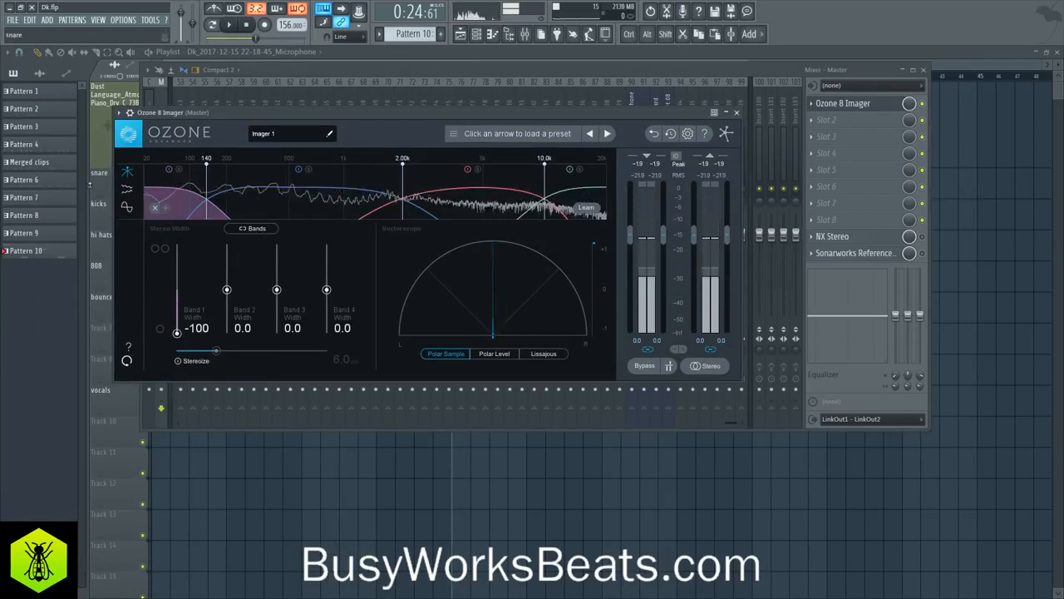
{"action": "key", "text": "space"}
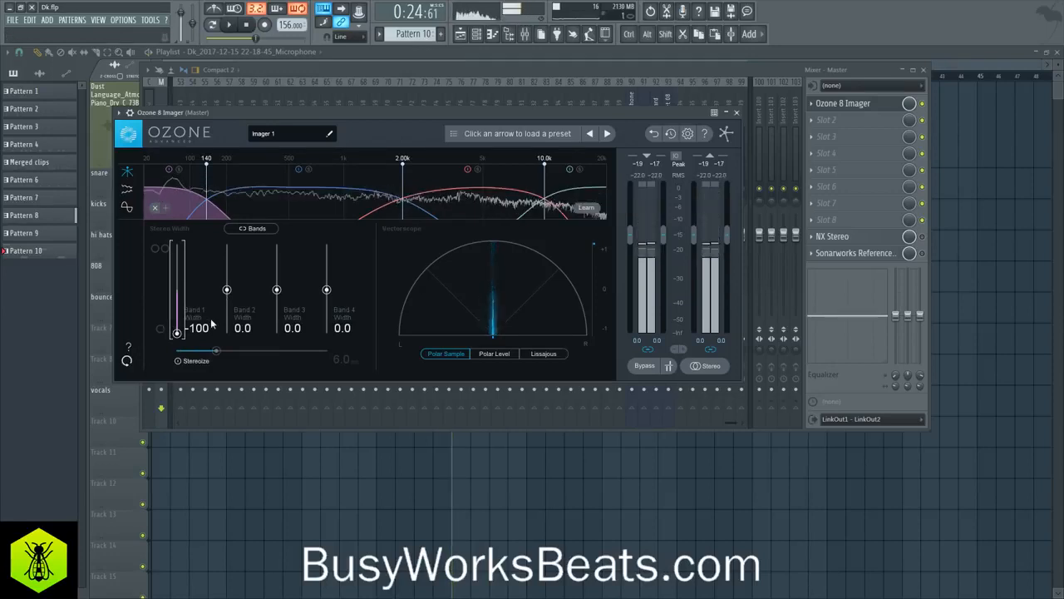
Widen the Imager's upper bands: Band 2 to 43.0, Band 3 to 63.3 and Band 4 to 59.5
{"action": "left_click_drag", "start_coordinate": [226, 289], "coordinate": [227, 271]}
{"action": "left_click_drag", "start_coordinate": [277, 288], "coordinate": [277, 261]}
{"action": "left_click_drag", "start_coordinate": [326, 288], "coordinate": [326, 262]}
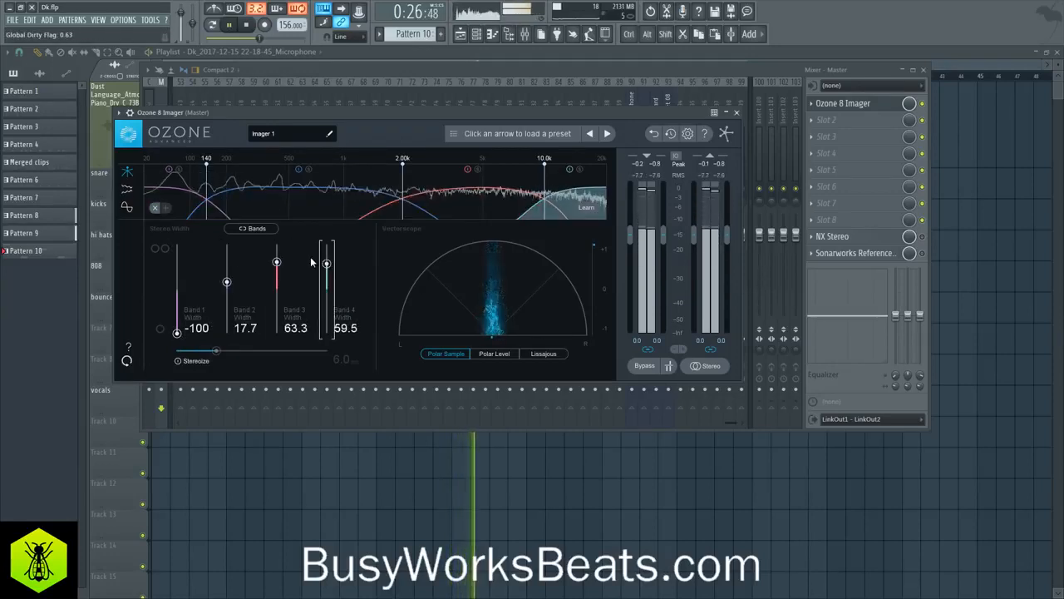
{"action": "left_click_drag", "start_coordinate": [227, 281], "coordinate": [226, 271]}
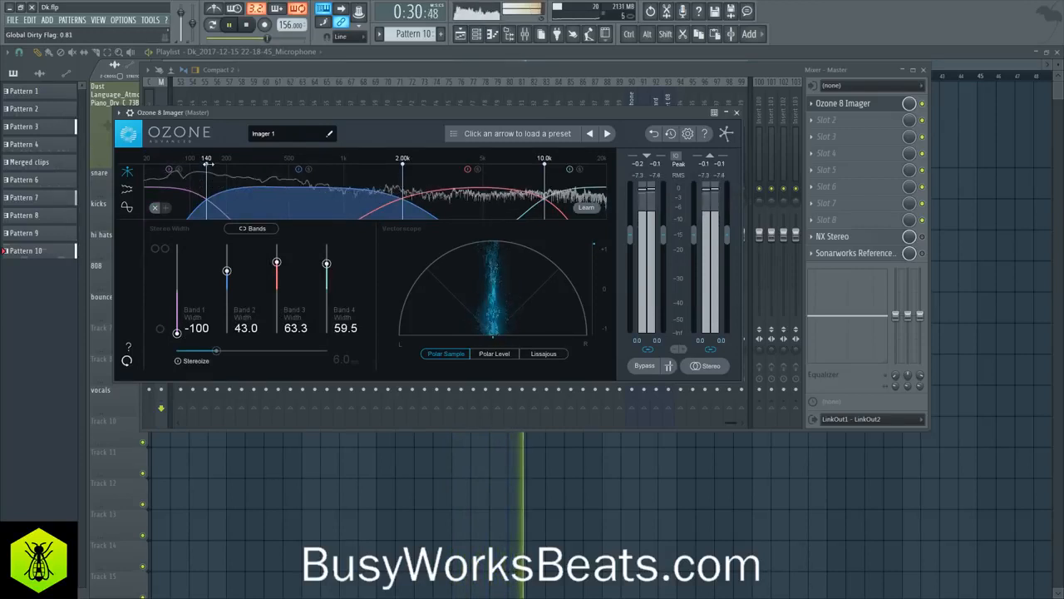
Close the Imager and the mixer, and save the project
{"action": "left_click", "coordinate": [736, 112]}
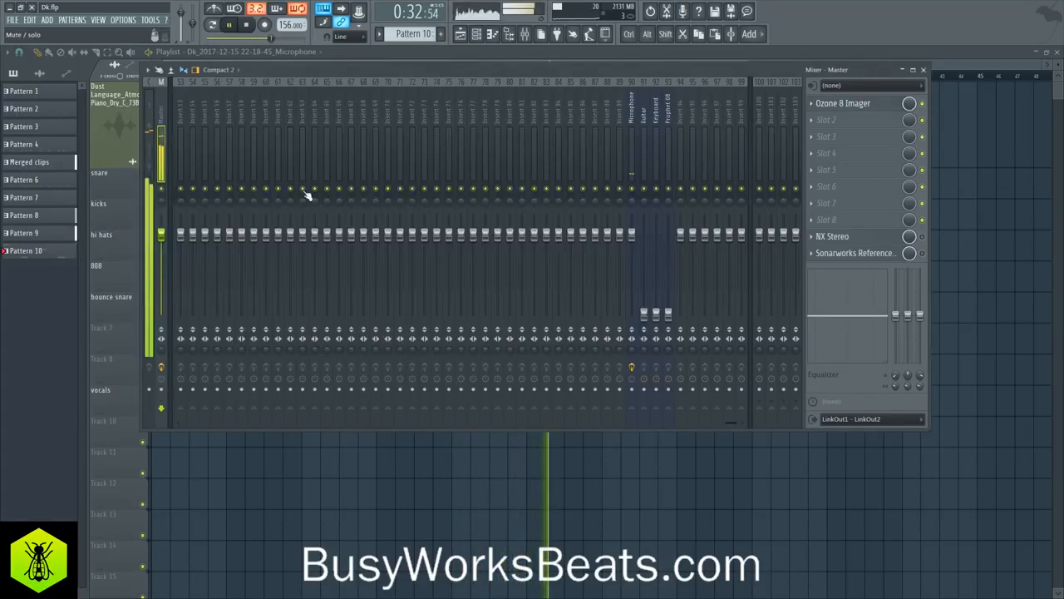
{"action": "key", "text": "F9"}
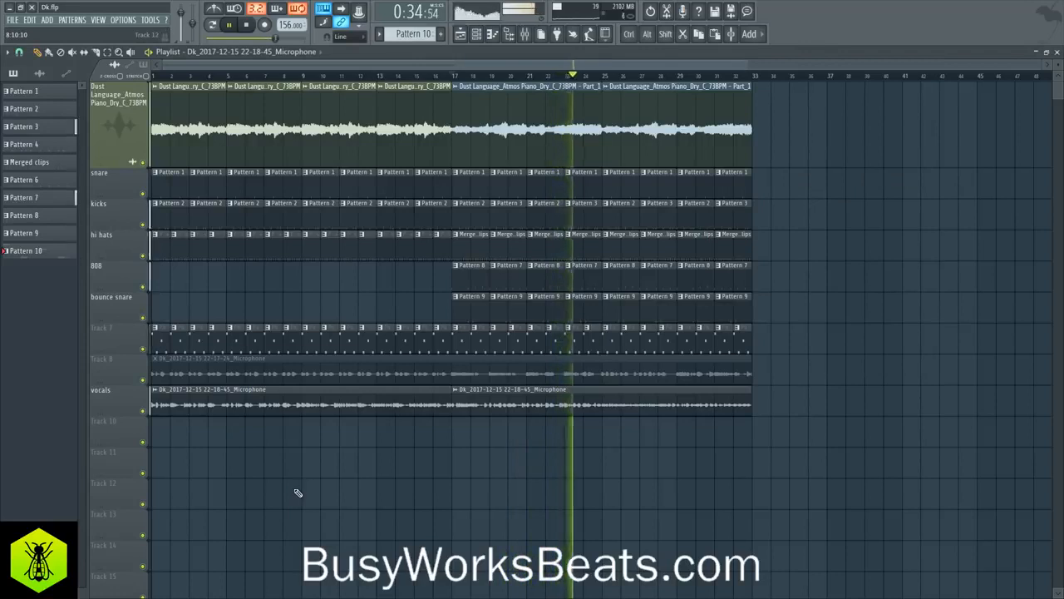
{"action": "key", "text": "ctrl+s"}
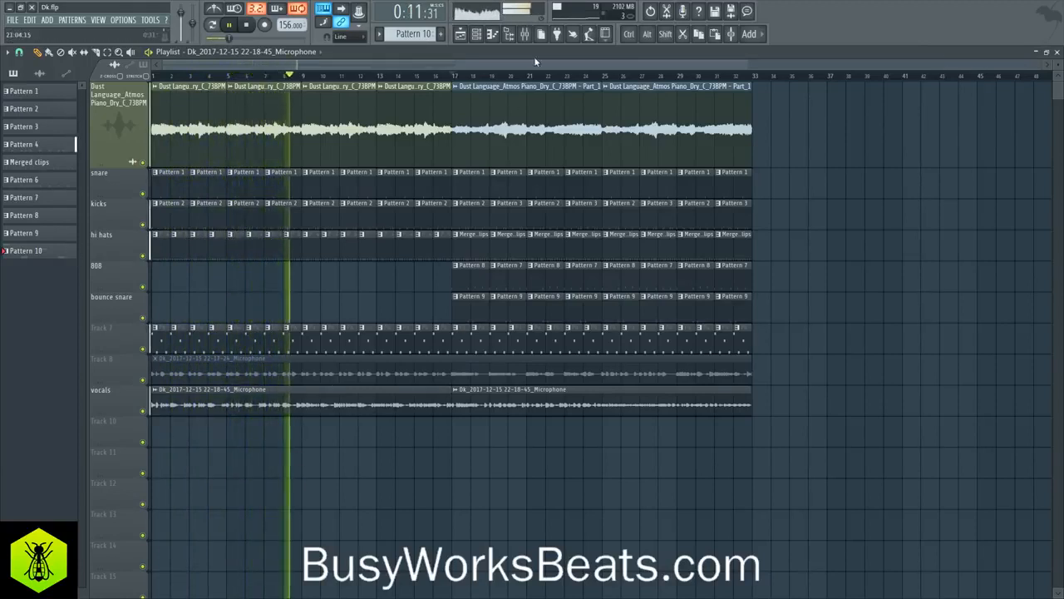
Review the levels and effects of the low-numbered insert tracks and the Master in the mixer during playback
{"action": "key", "text": "F9"}
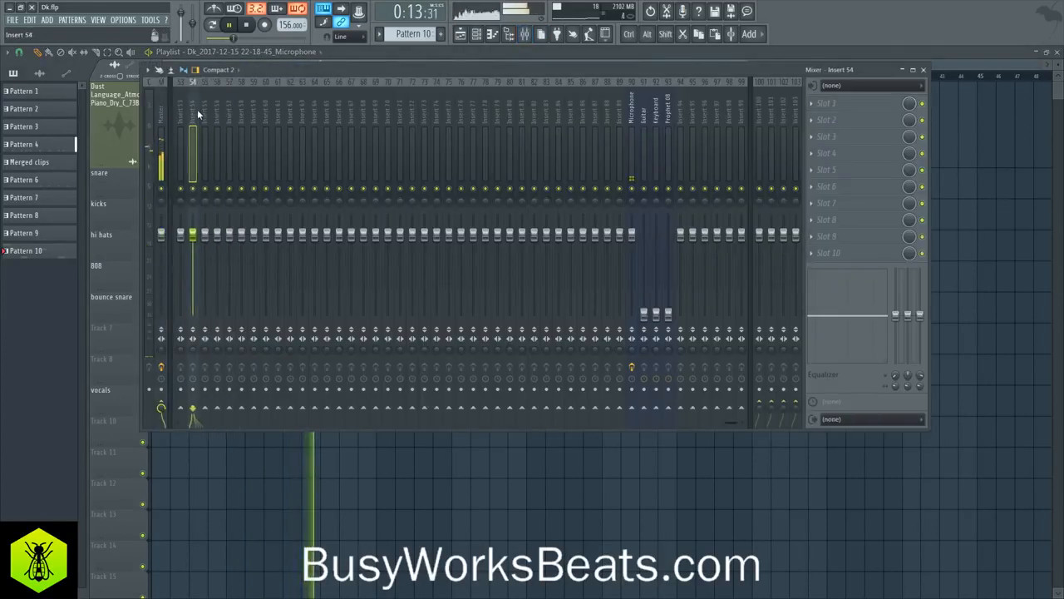
{"action": "scroll", "coordinate": [198, 103], "scroll_direction": "up", "scroll_amount": 7}
{"action": "left_click", "coordinate": [218, 105]}
{"action": "scroll", "coordinate": [218, 105], "scroll_direction": "up", "scroll_amount": 3}
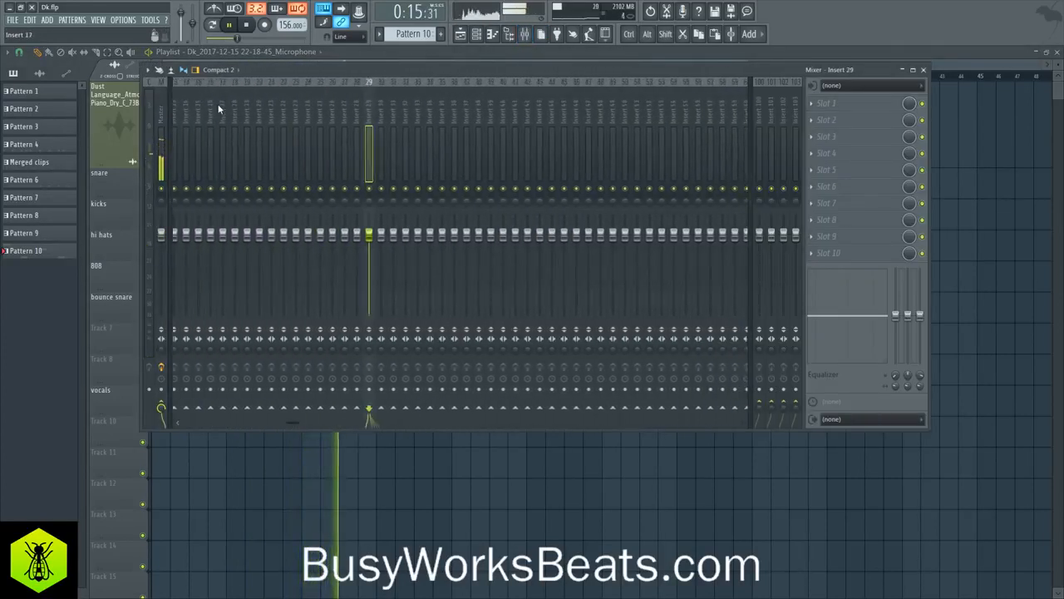
{"action": "scroll", "coordinate": [219, 105], "scroll_direction": "up", "scroll_amount": 3}
{"action": "left_click", "coordinate": [210, 104]}
{"action": "left_click", "coordinate": [219, 104]}
{"action": "left_click", "coordinate": [202, 104]}
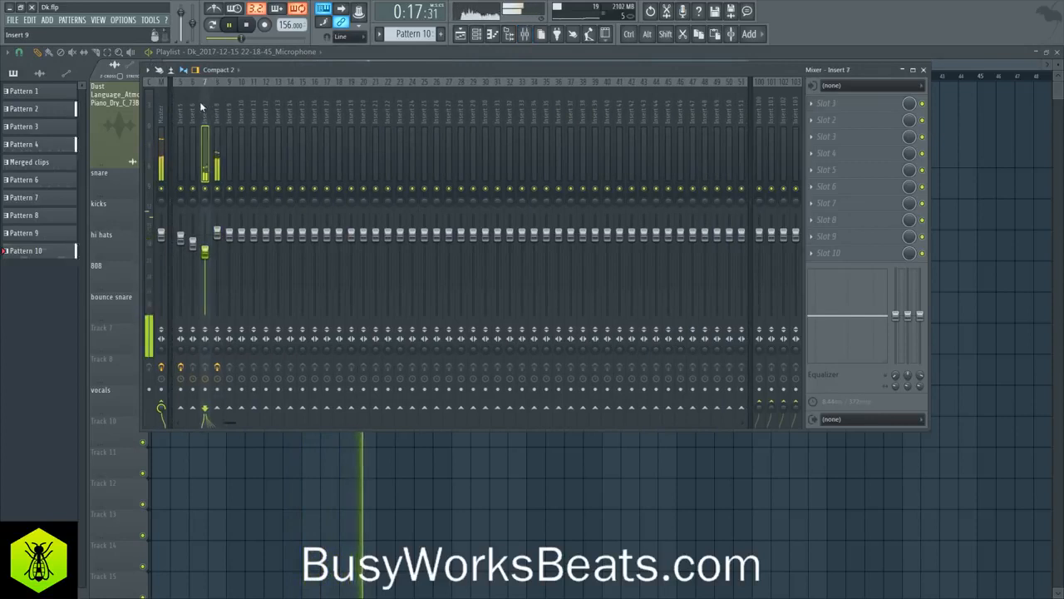
{"action": "left_click", "coordinate": [180, 102]}
{"action": "left_click", "coordinate": [193, 105]}
{"action": "scroll", "coordinate": [196, 106], "scroll_direction": "up", "scroll_amount": 1}
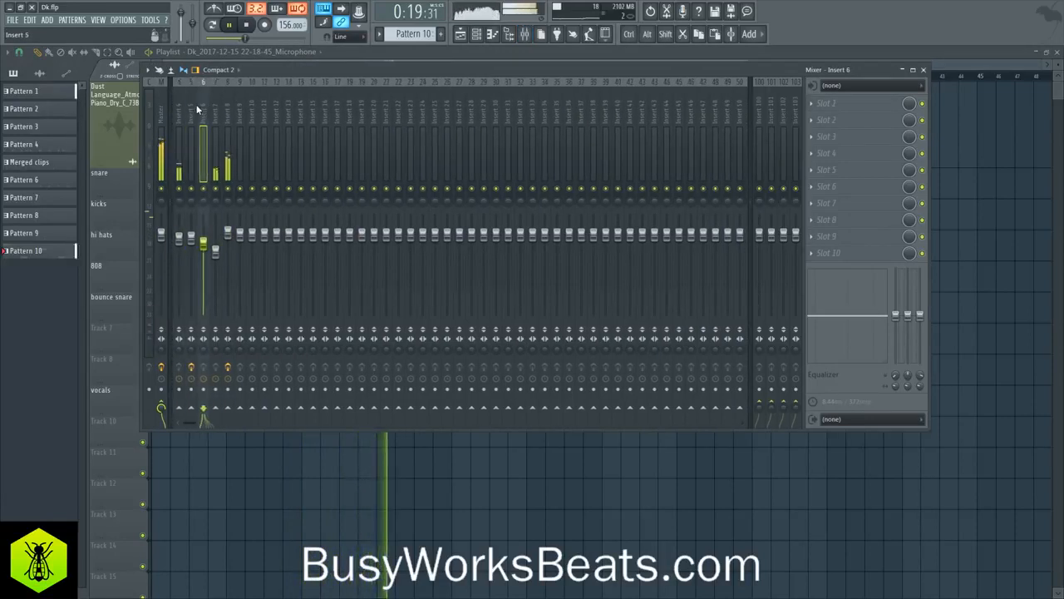
{"action": "scroll", "coordinate": [200, 109], "scroll_direction": "up", "scroll_amount": 3}
{"action": "left_click", "coordinate": [229, 110]}
{"action": "left_click", "coordinate": [203, 111]}
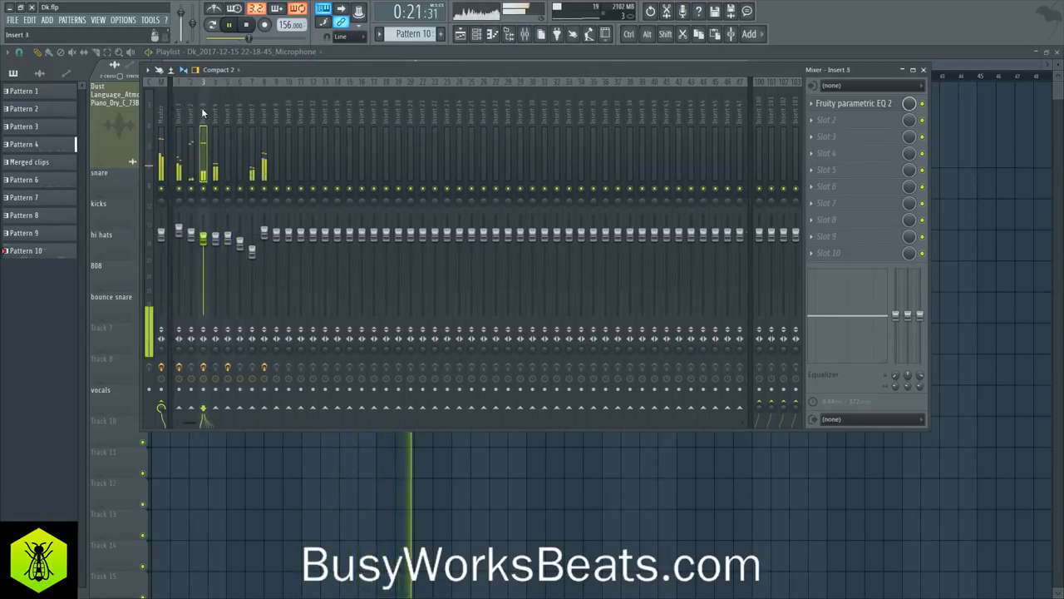
{"action": "left_click", "coordinate": [160, 108]}
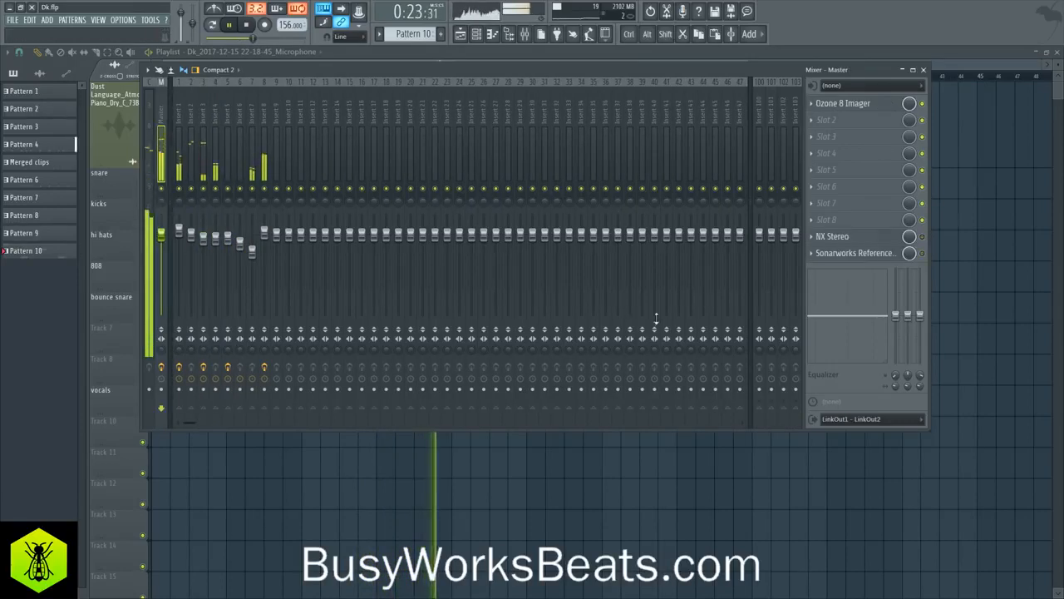
{"action": "key", "text": "F9"}
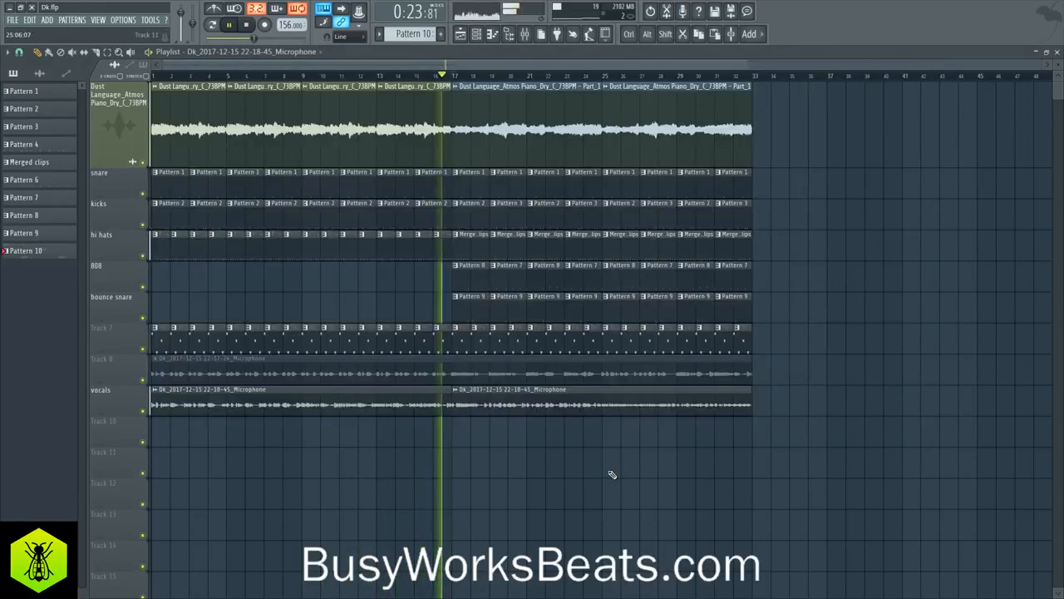
Load UAD Precision Limiter in the Master track's second effect slot and set its input to 1.65 dB
{"action": "left_click", "coordinate": [526, 35]}
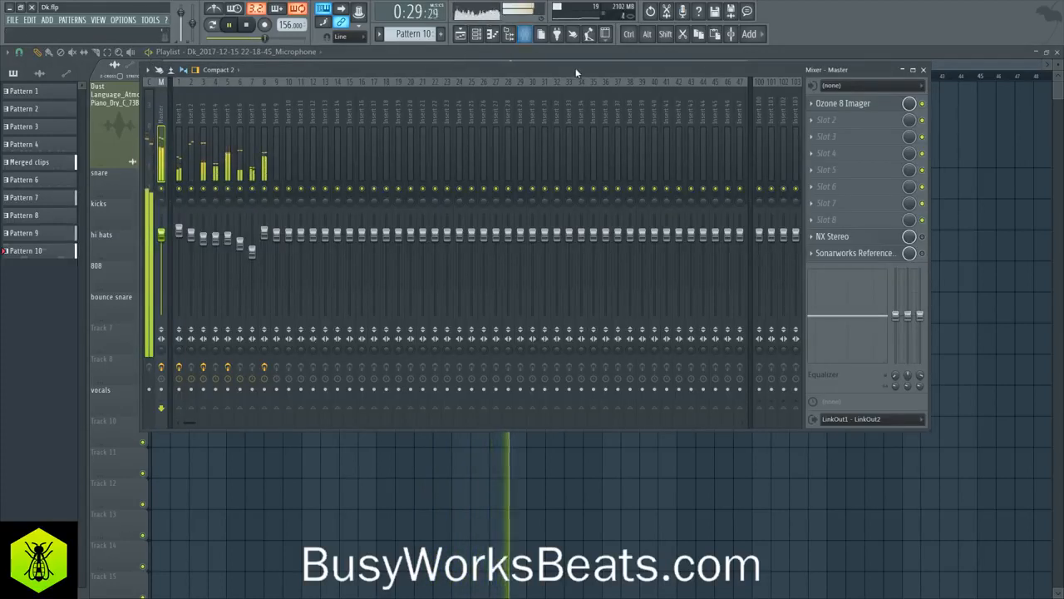
{"action": "key", "text": "space"}
{"action": "left_click", "coordinate": [843, 122]}
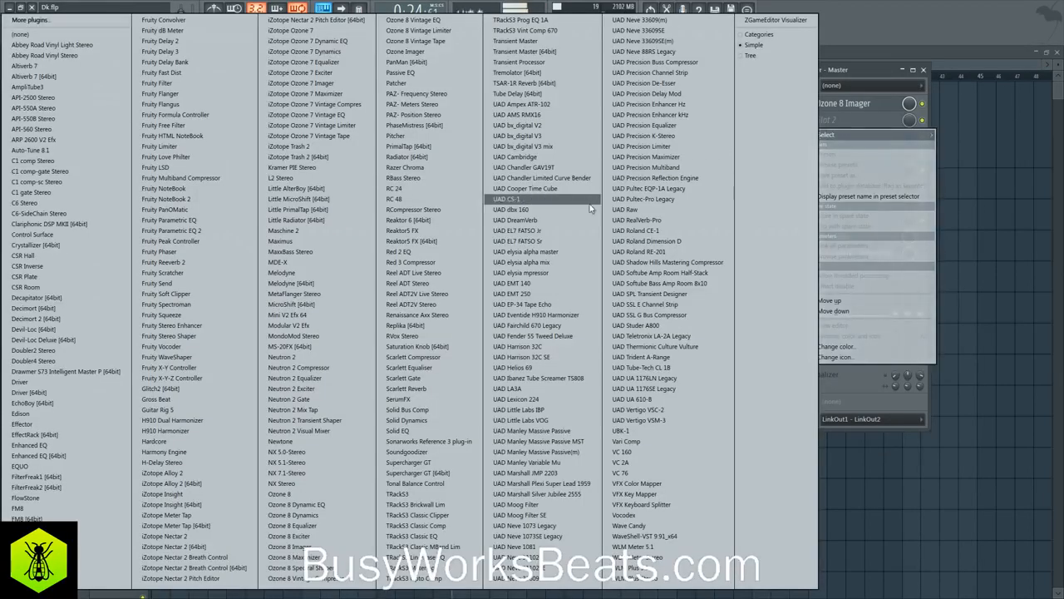
{"action": "left_click", "coordinate": [672, 147]}
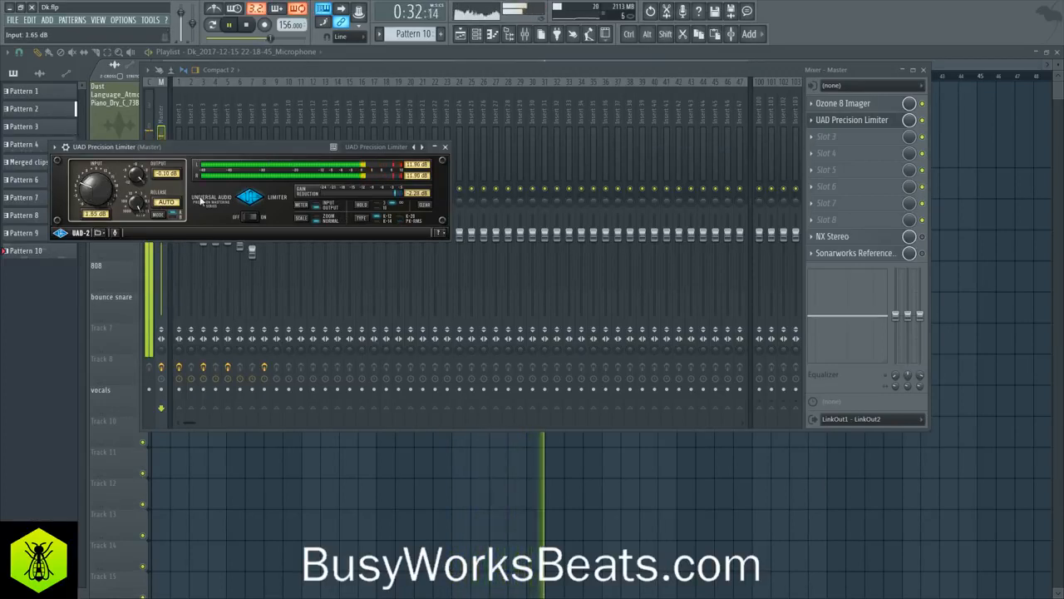
{"action": "left_click", "coordinate": [445, 147]}
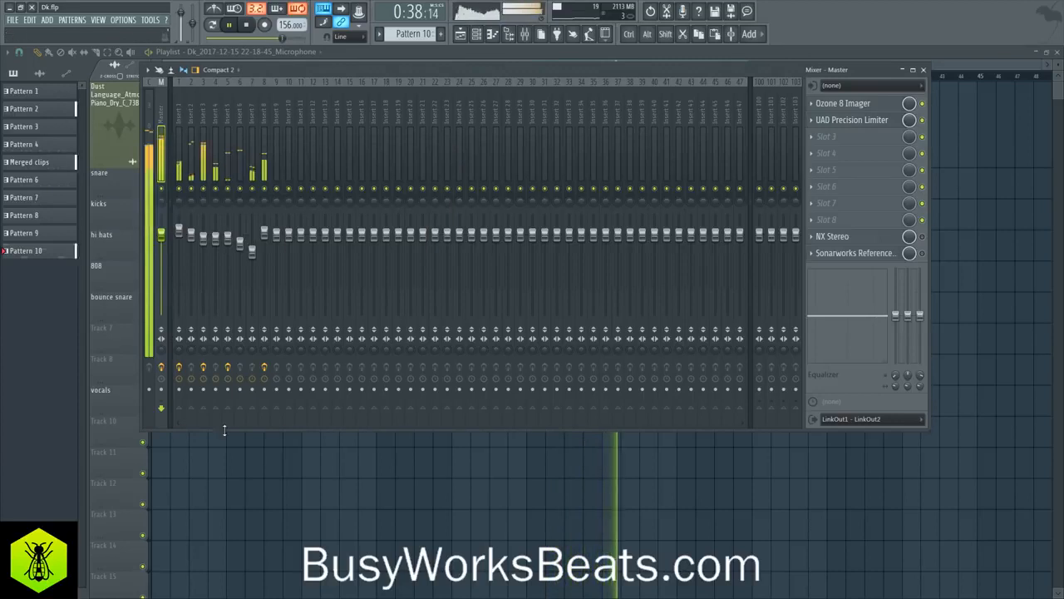
{"action": "key", "text": "F9"}
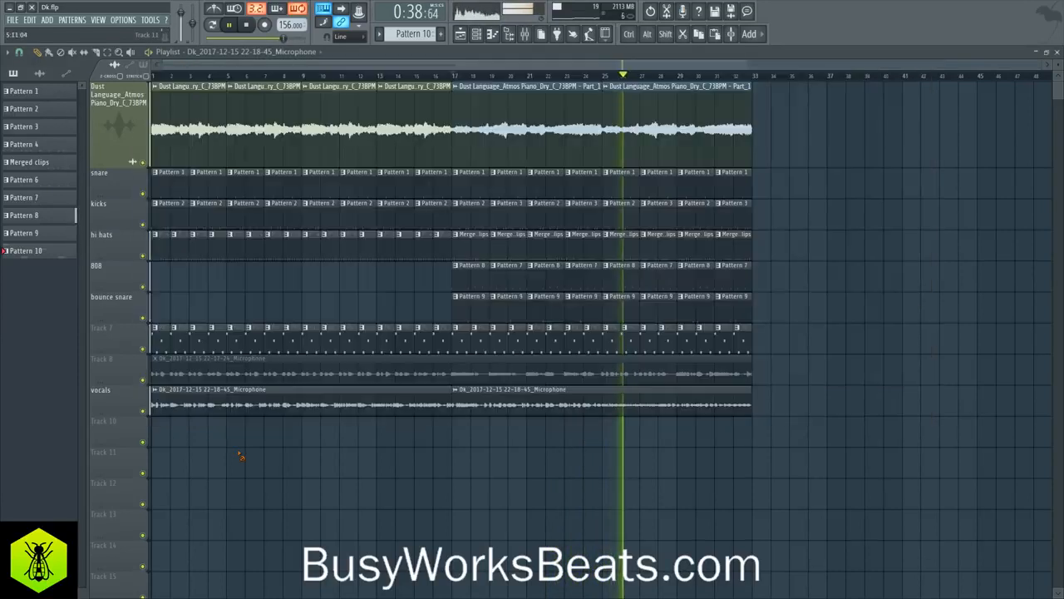
Check the effects on Insert 8 and Insert 1 in the mixer, and return to the playlist
{"action": "left_click", "coordinate": [527, 35]}
{"action": "left_click", "coordinate": [264, 166]}
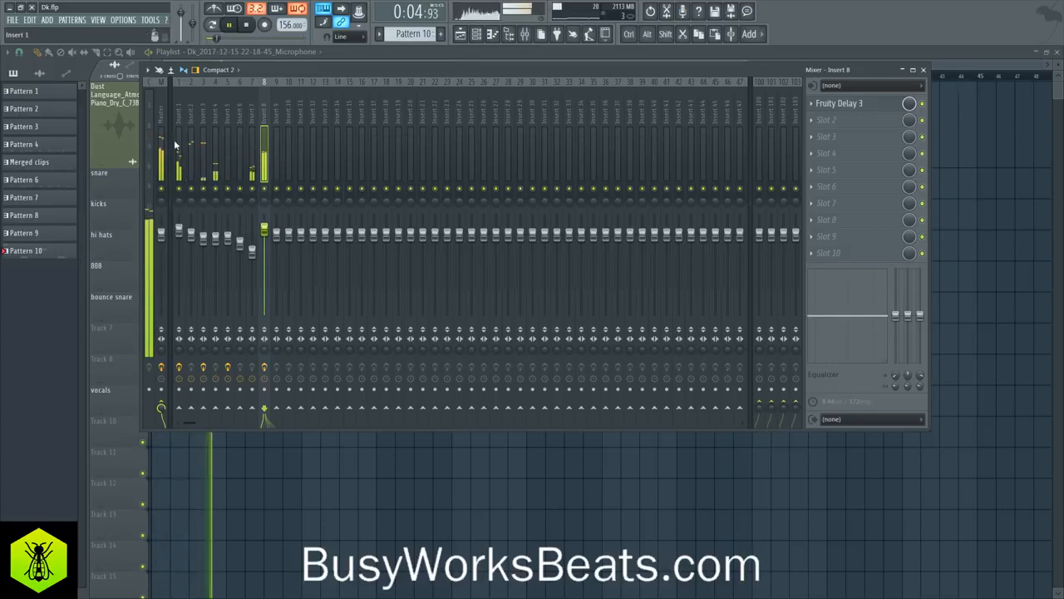
{"action": "left_click", "coordinate": [178, 109]}
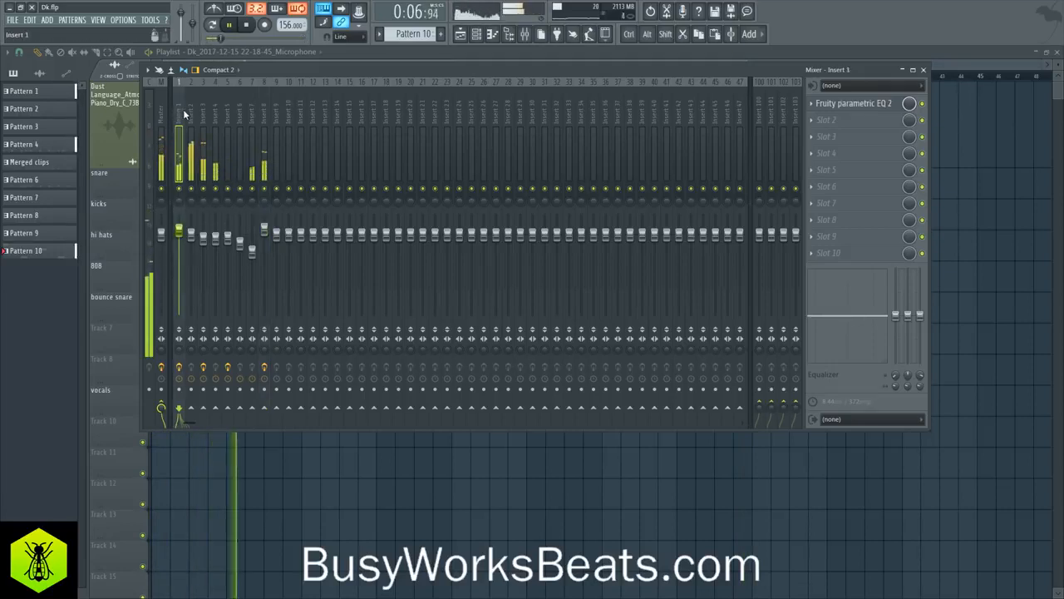
{"action": "left_click", "coordinate": [246, 461]}
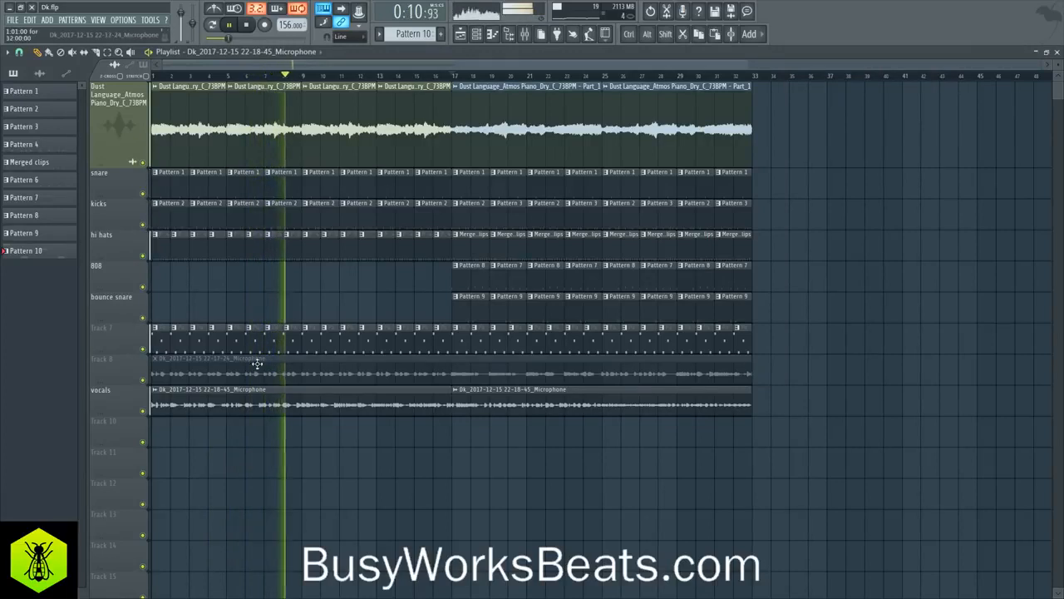
Rename playlist track 7 as melody
{"action": "right_click", "coordinate": [108, 326]}
{"action": "left_click", "coordinate": [121, 329]}
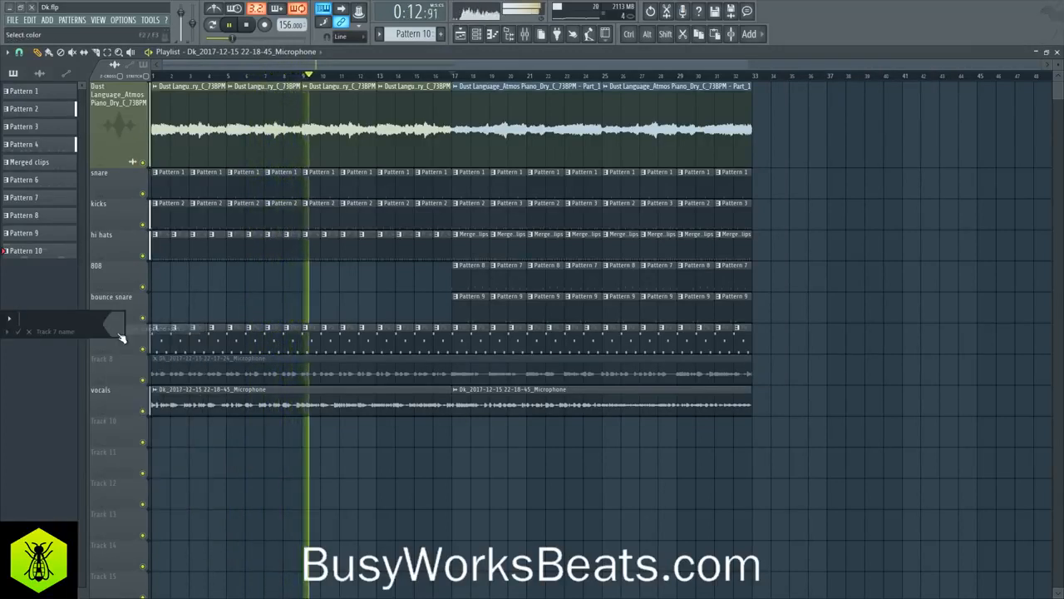
{"action": "type", "text": "melody"}
{"action": "key", "text": "Return"}
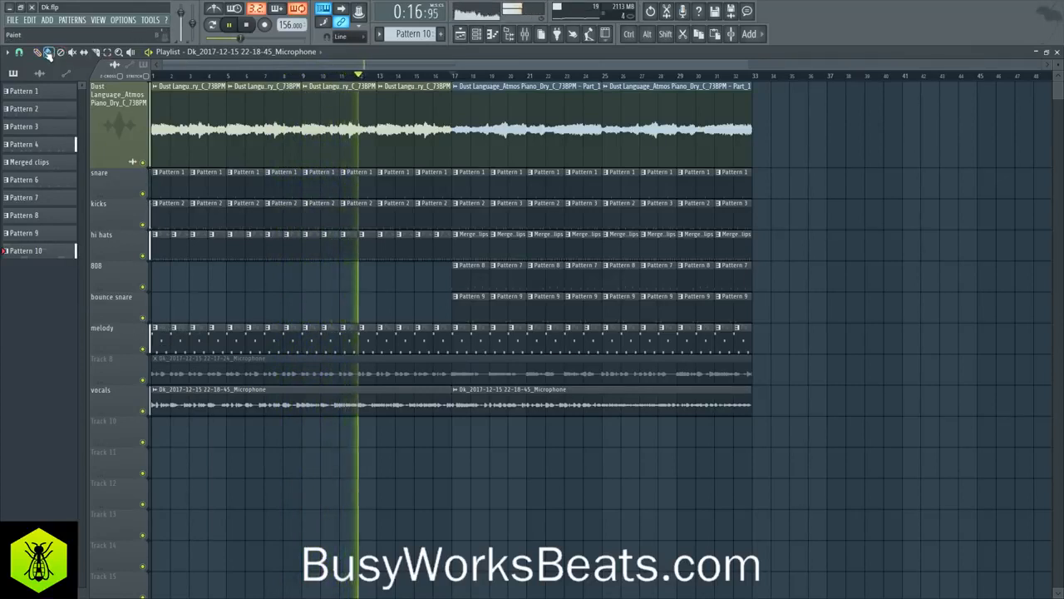
Delete the muted microphone recording from track 8 and move the vocals track up directly below the melody
{"action": "right_click", "coordinate": [232, 370]}
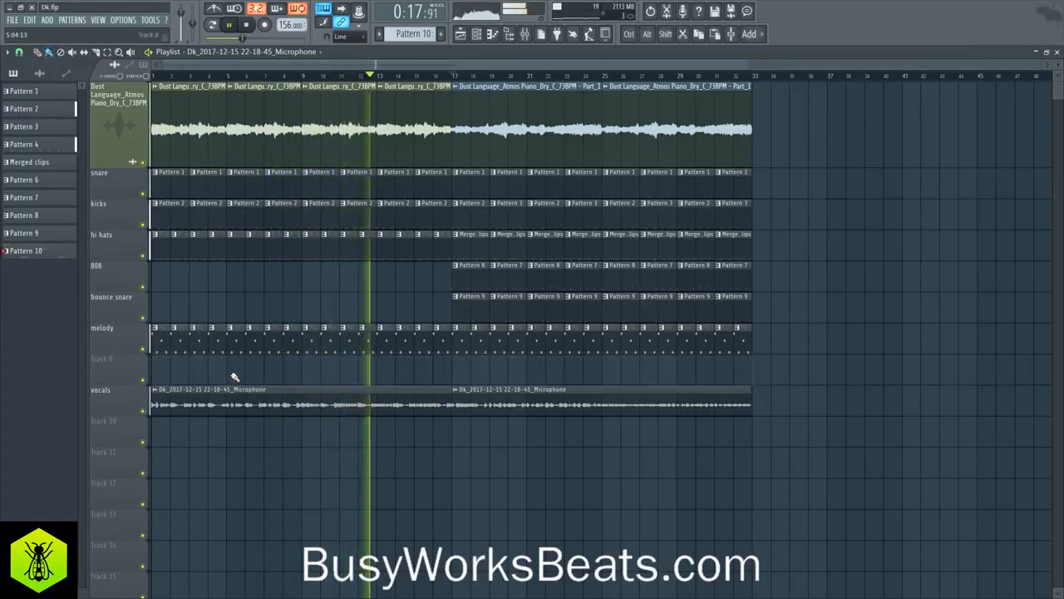
{"action": "right_click", "coordinate": [124, 389]}
{"action": "left_click", "coordinate": [141, 550]}
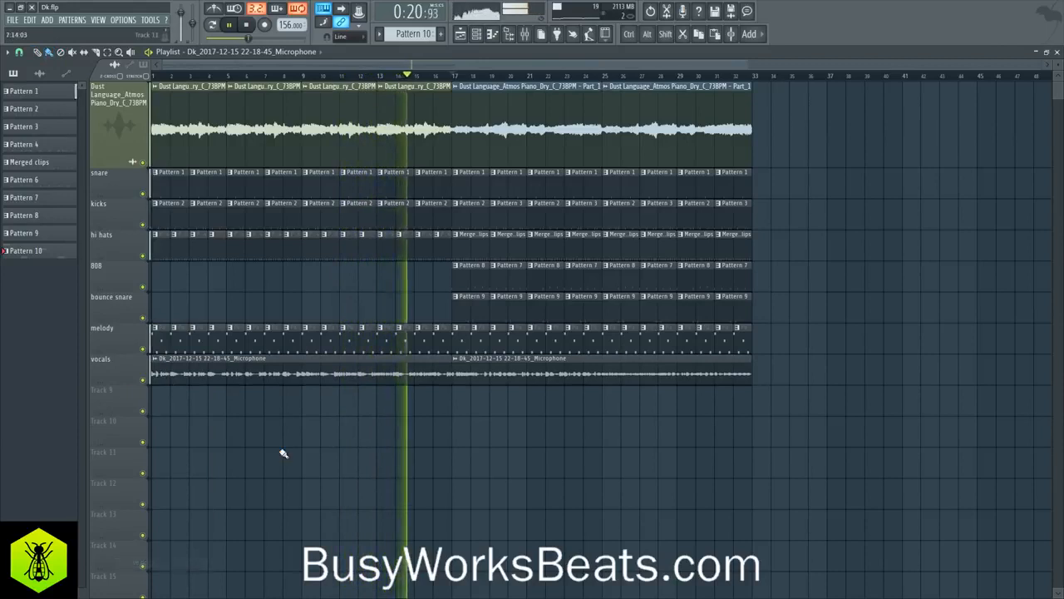
Auto-name the piano sample's playlist track and save the project as a new version, Dk_2.flp
{"action": "right_click", "coordinate": [117, 83]}
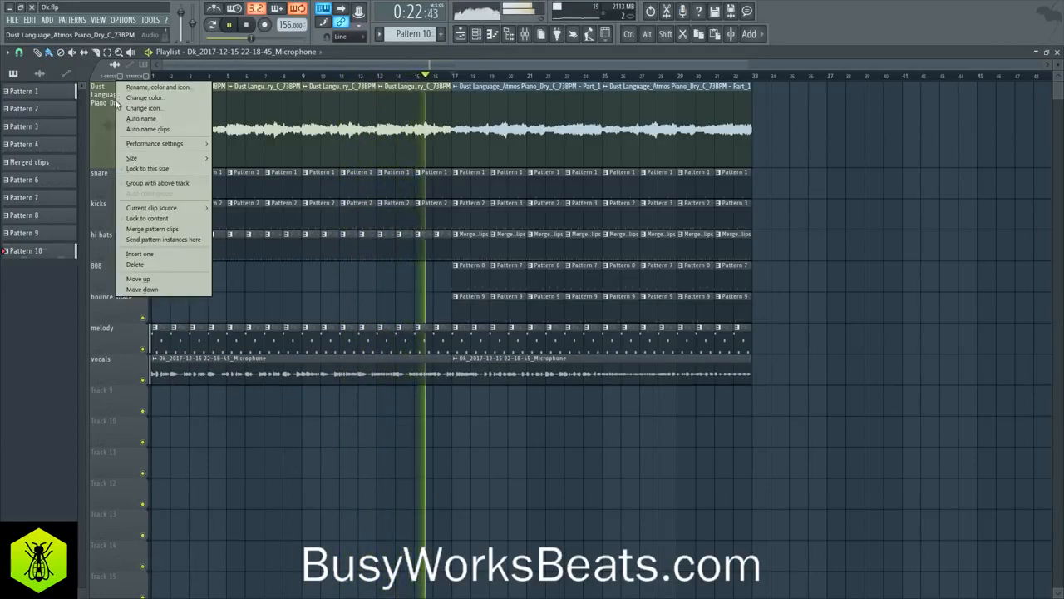
{"action": "left_click", "coordinate": [151, 118]}
{"action": "key", "text": "ctrl+n"}
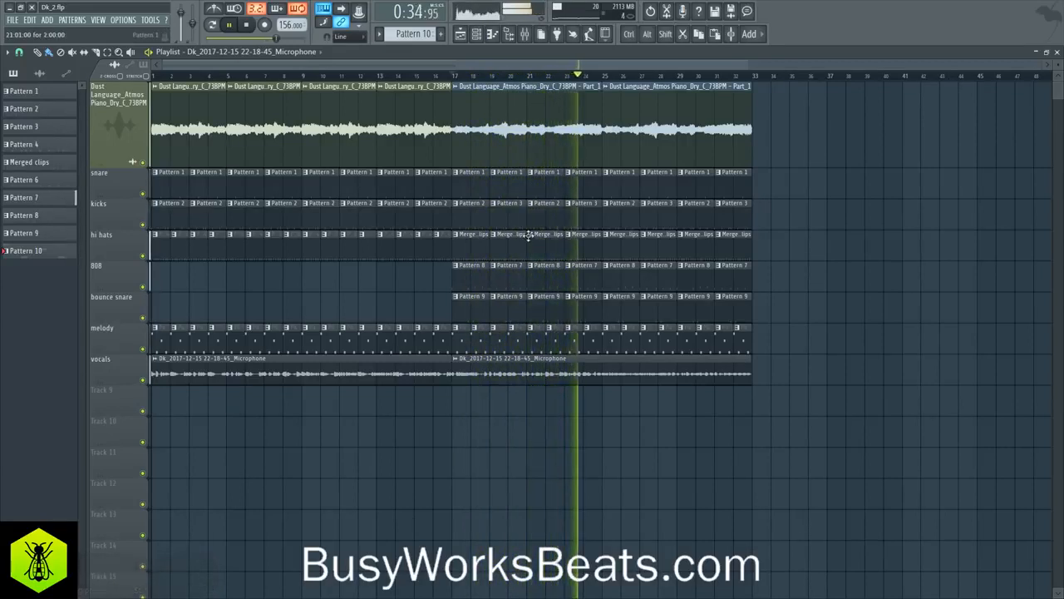
{"action": "key", "text": "F9"}
{"action": "key", "text": "F9"}
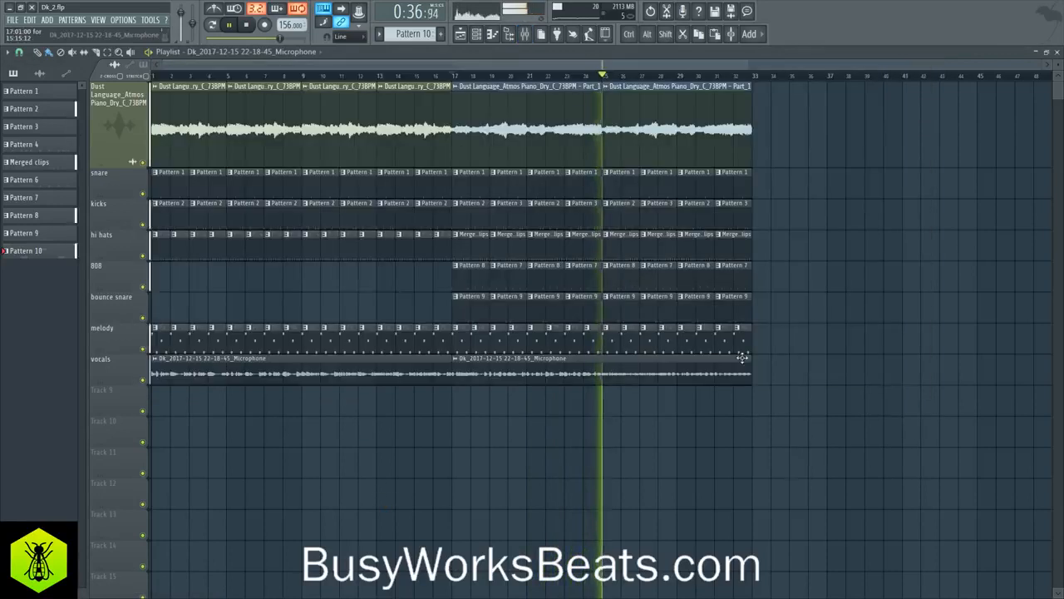
Duplicate the whole arrangement from bar 33 onward, delete both copied vocal clips, and clear the selection
{"action": "key", "text": "ctrl+a"}
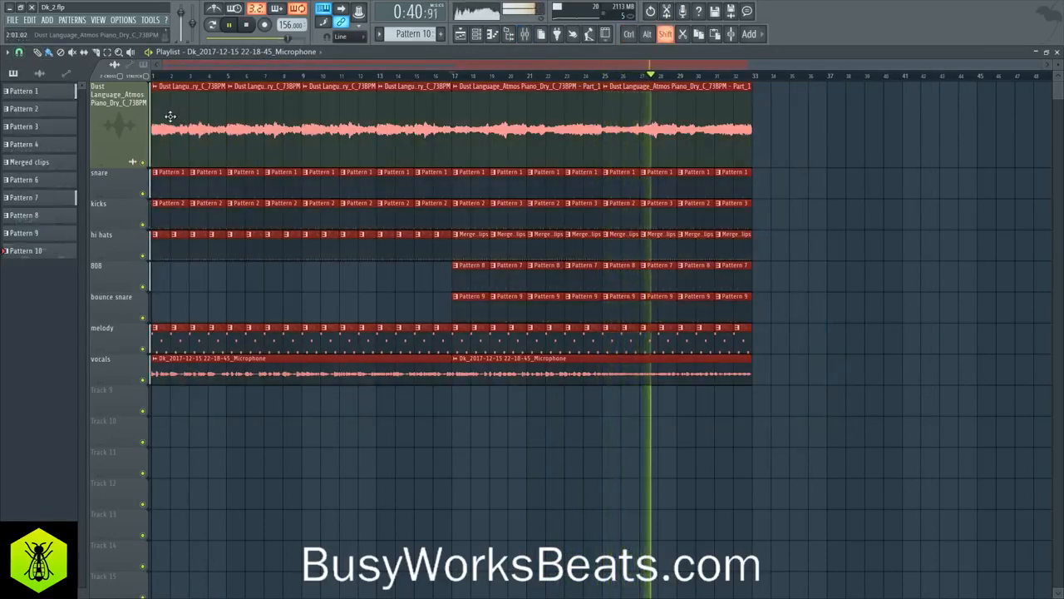
{"action": "key", "text": "ctrl+b"}
{"action": "right_click", "coordinate": [759, 372]}
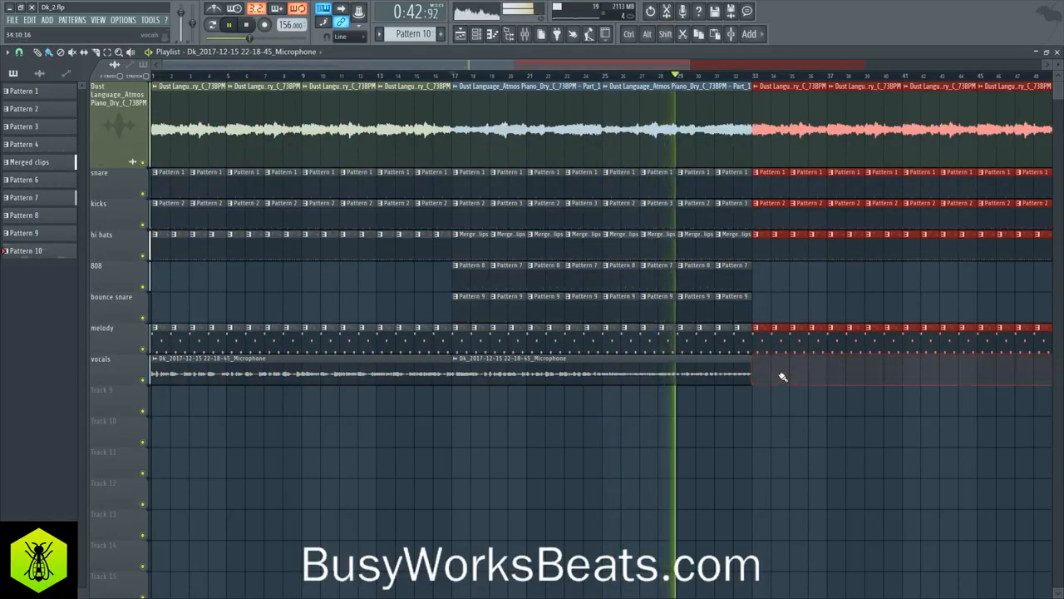
{"action": "scroll", "coordinate": [674, 79], "scroll_direction": "down", "scroll_amount": 3}
{"action": "scroll", "coordinate": [666, 81], "scroll_direction": "down", "scroll_amount": 1}
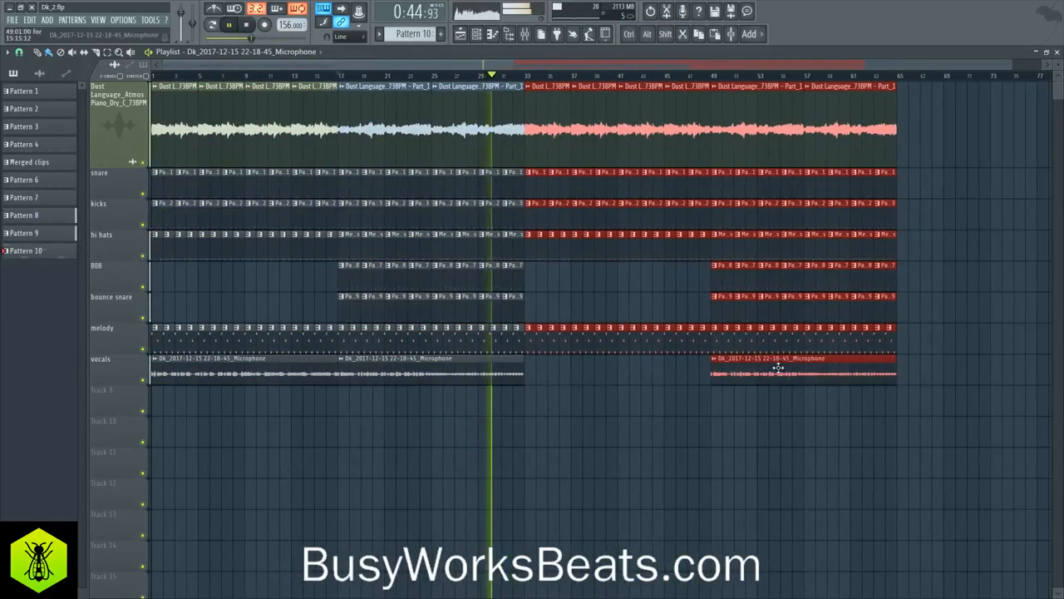
{"action": "right_click", "coordinate": [777, 369]}
{"action": "left_click", "coordinate": [776, 407]}
Save the project and check the track levels in the mixer before returning to the full arrangement
{"action": "key", "text": "ctrl+s"}
{"action": "left_click", "coordinate": [526, 37]}
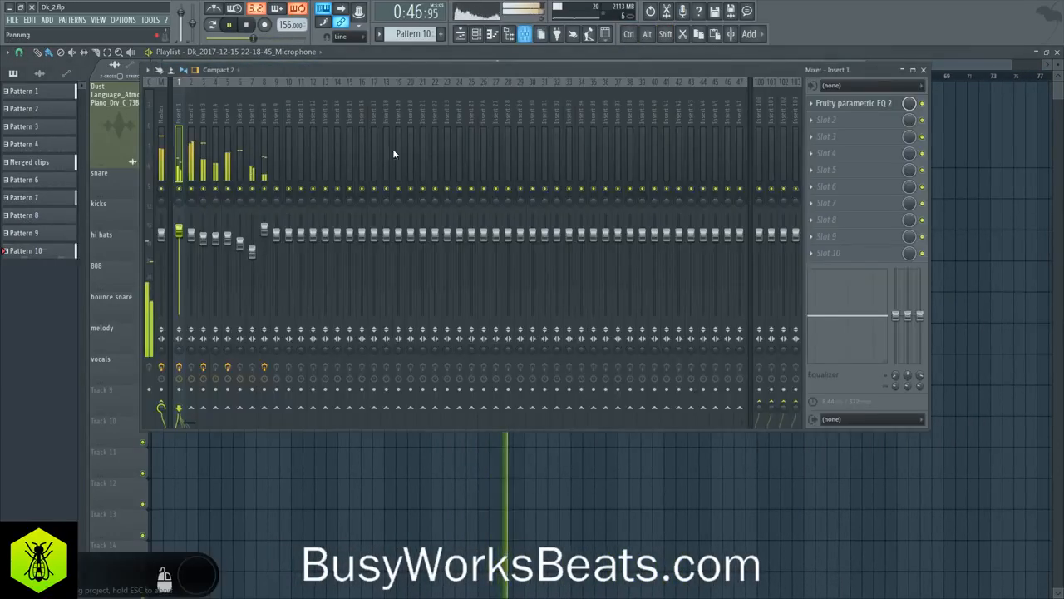
{"action": "key", "text": "F9"}
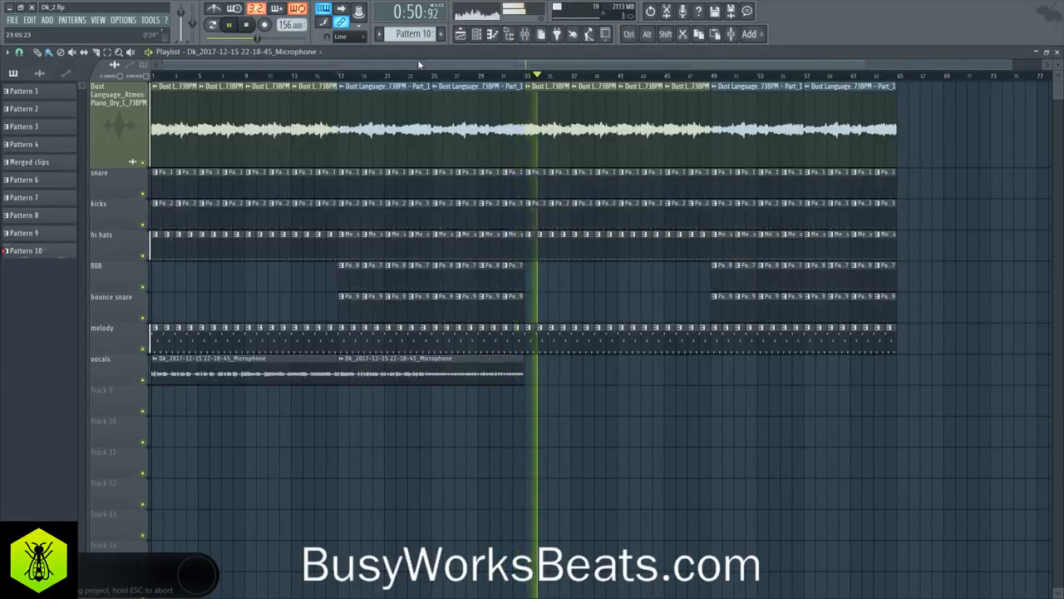
{"action": "scroll", "coordinate": [531, 75], "scroll_direction": "down", "scroll_amount": 2}
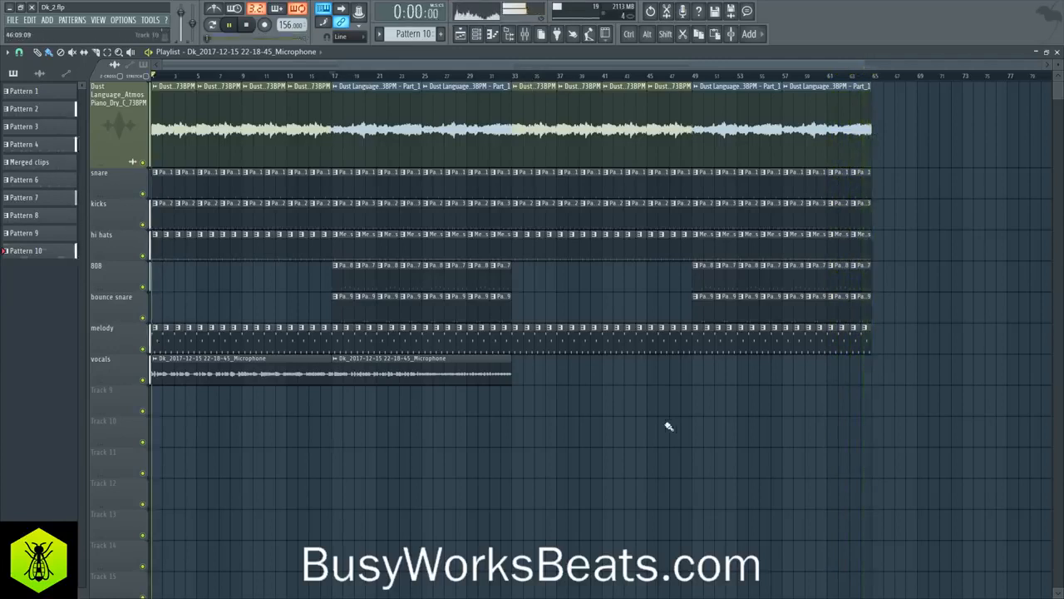
Save the project again and open the Microphone track's effects chain in the mixer
{"action": "key", "text": "ctrl+s"}
{"action": "key", "text": "F9"}
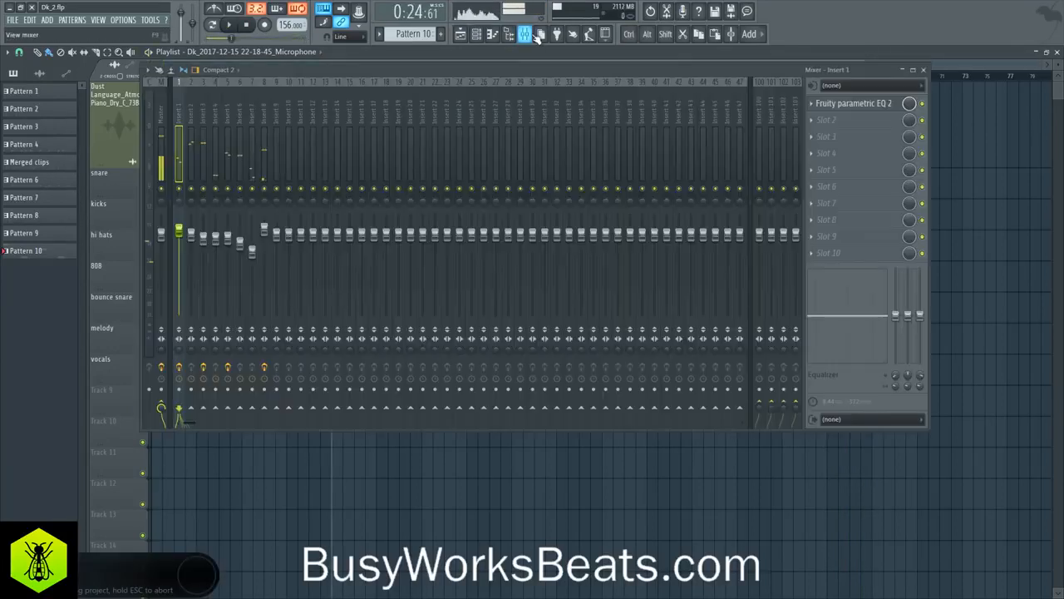
{"action": "left_click", "coordinate": [632, 116]}
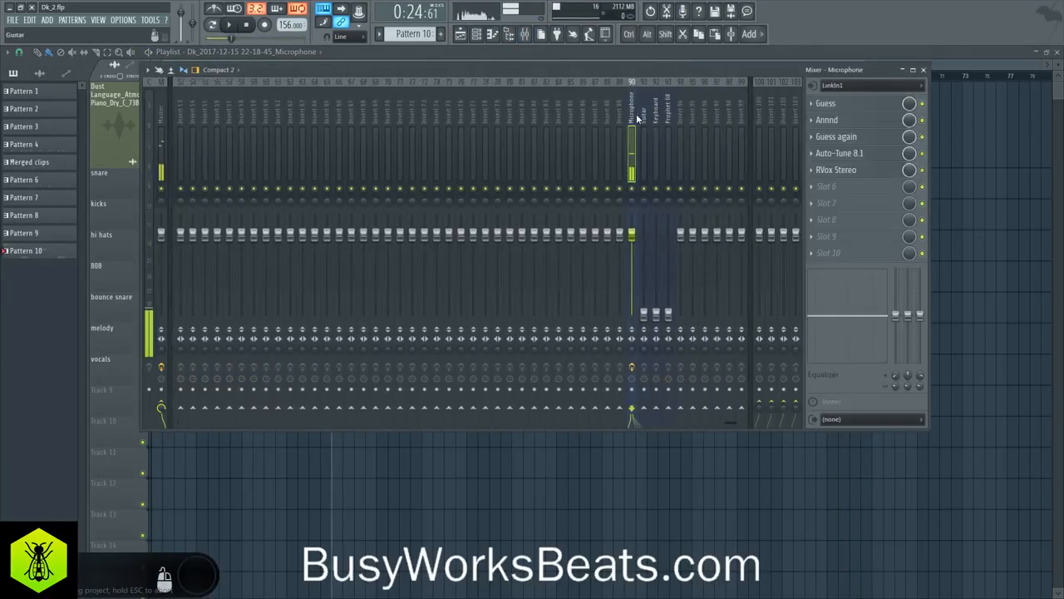